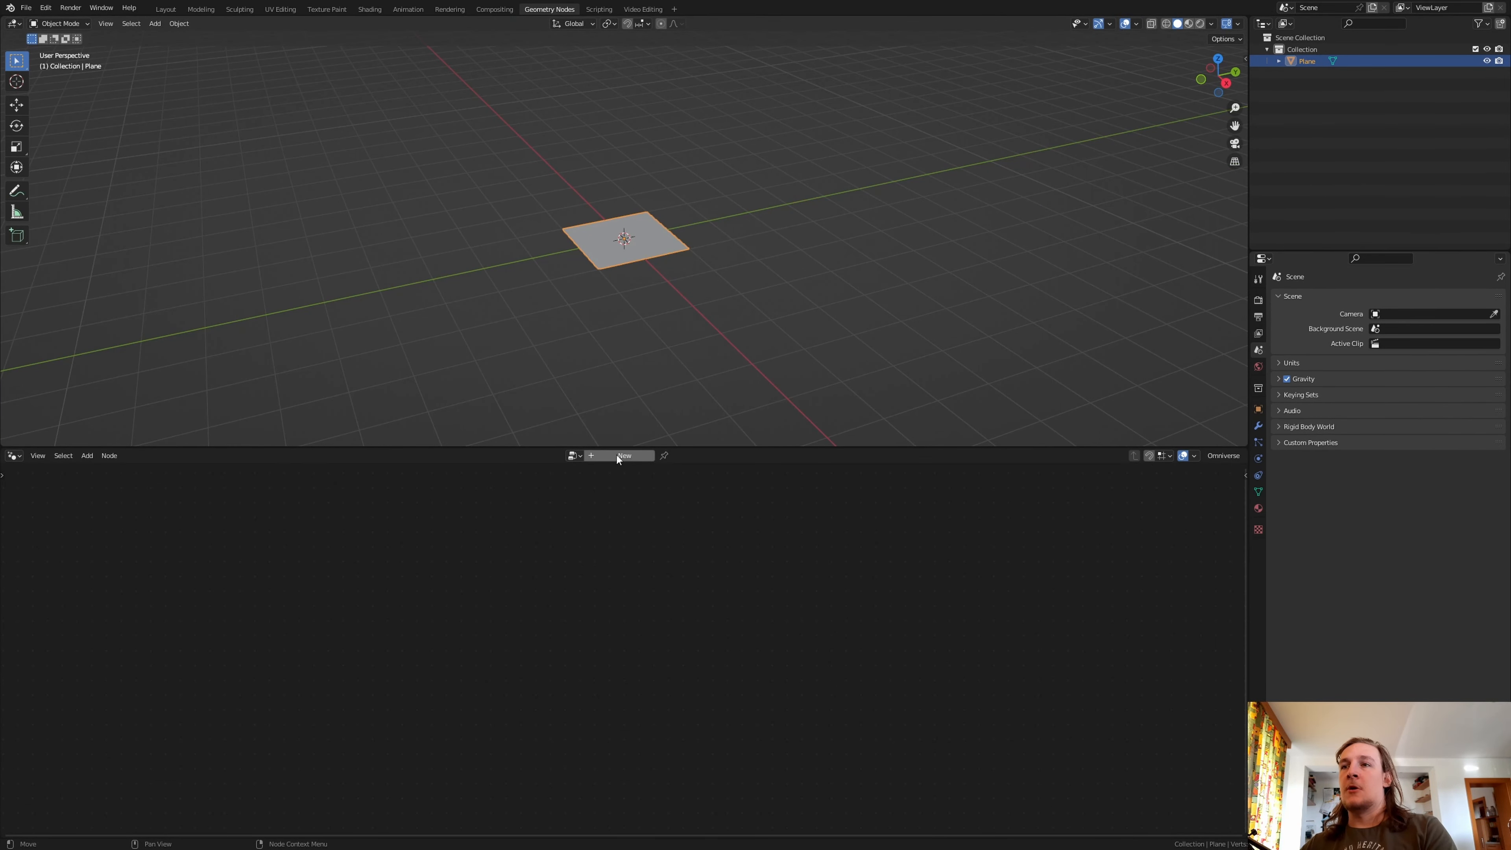
# - Create a new geometry node tree on the plane and delete its Group Input node
pyautogui.click(616, 455)
pyautogui.click(432, 675)
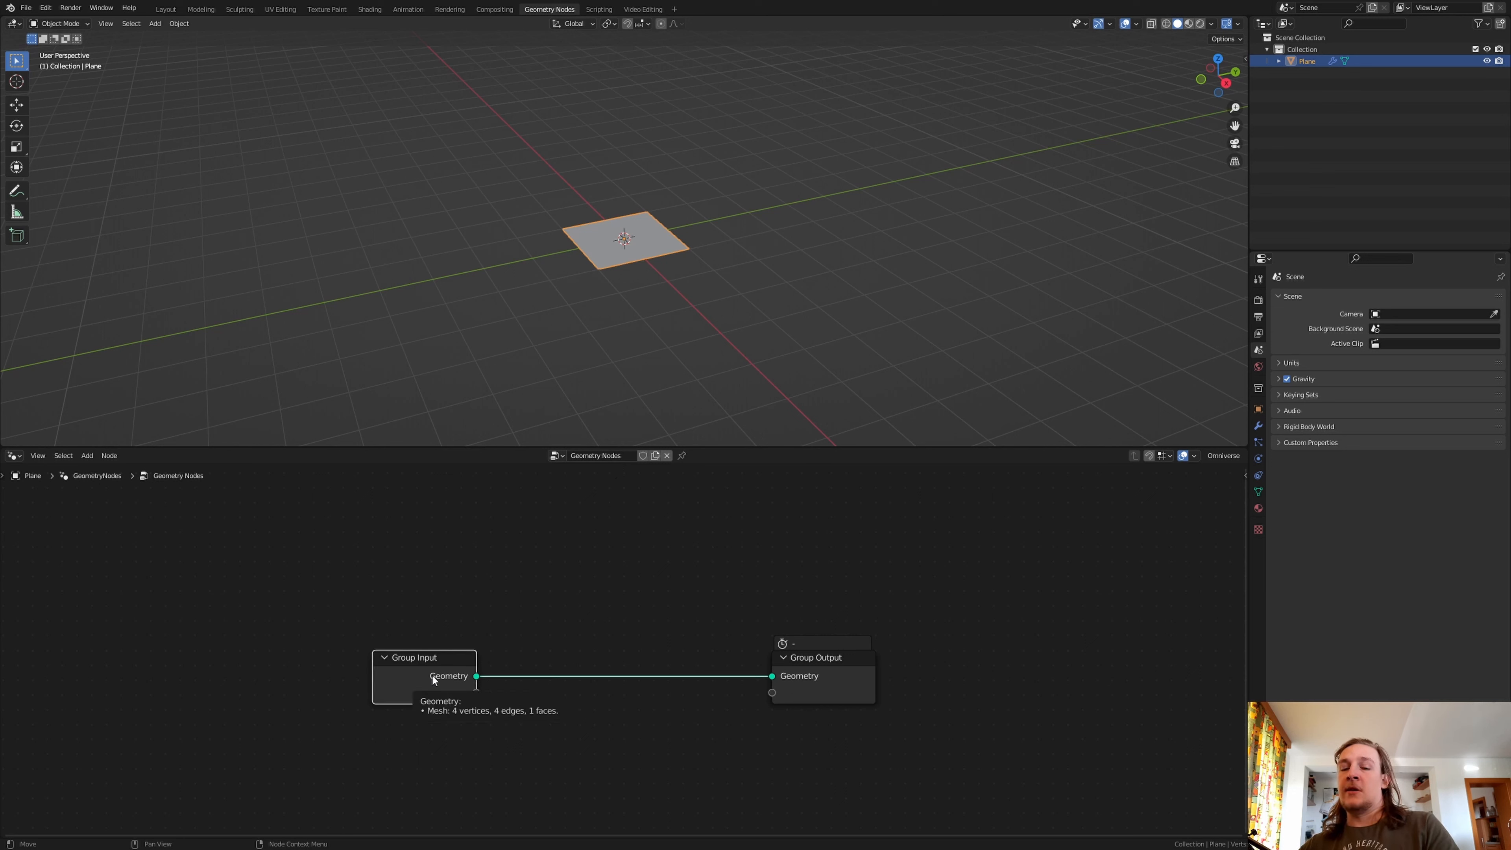
pyautogui.press('x')
# - Add a Volume Cube node and connect its Volume output to the Group Output
pyautogui.moveTo(300, 595); pyautogui.dragTo(565, 616, button='middle')
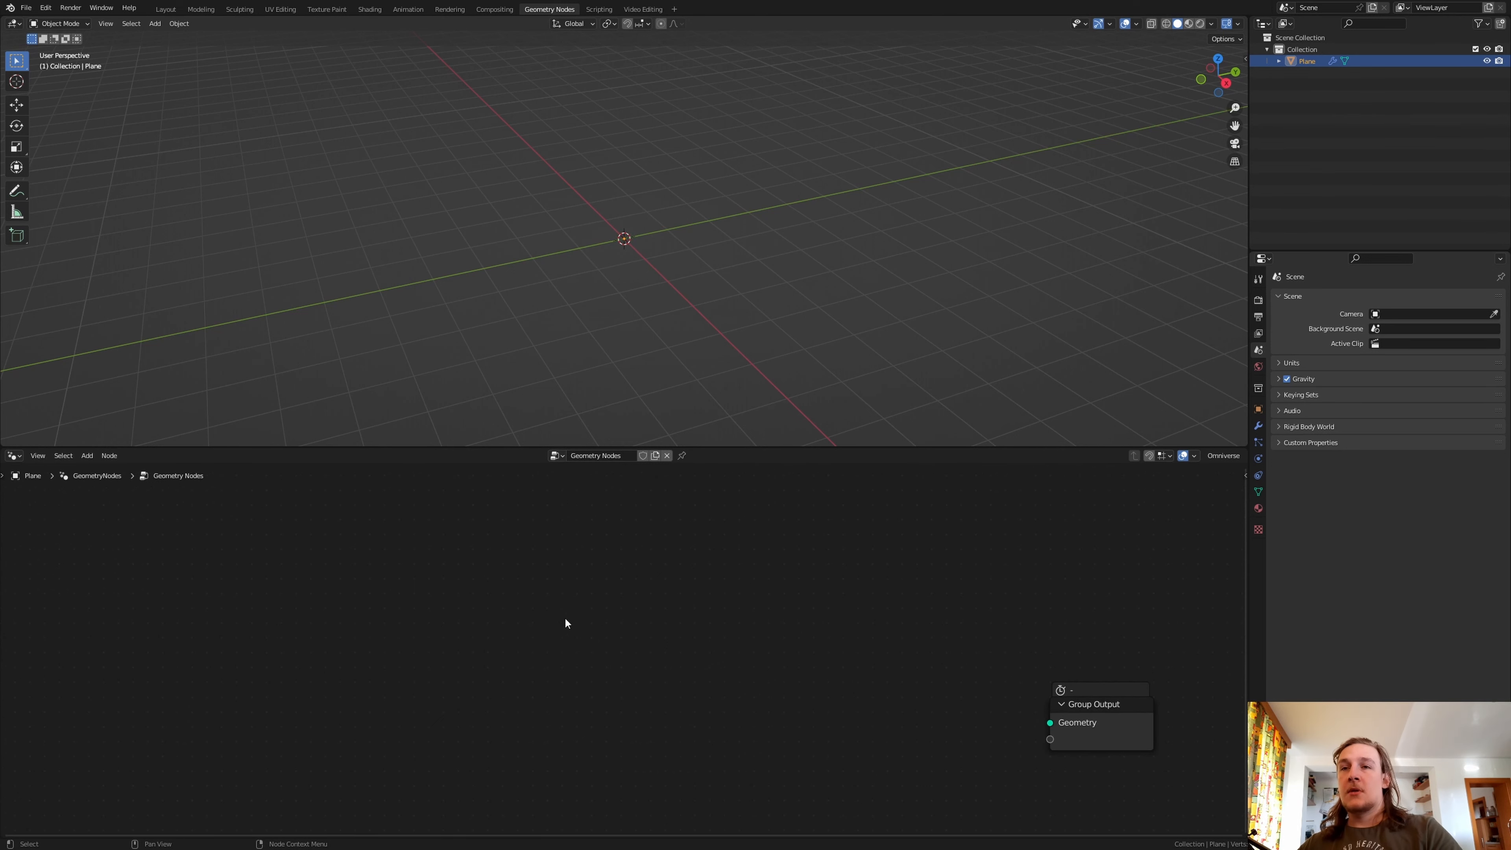
pyautogui.hotkey('shift', 'a')
pyautogui.click(492, 480)
pyautogui.write('vol')
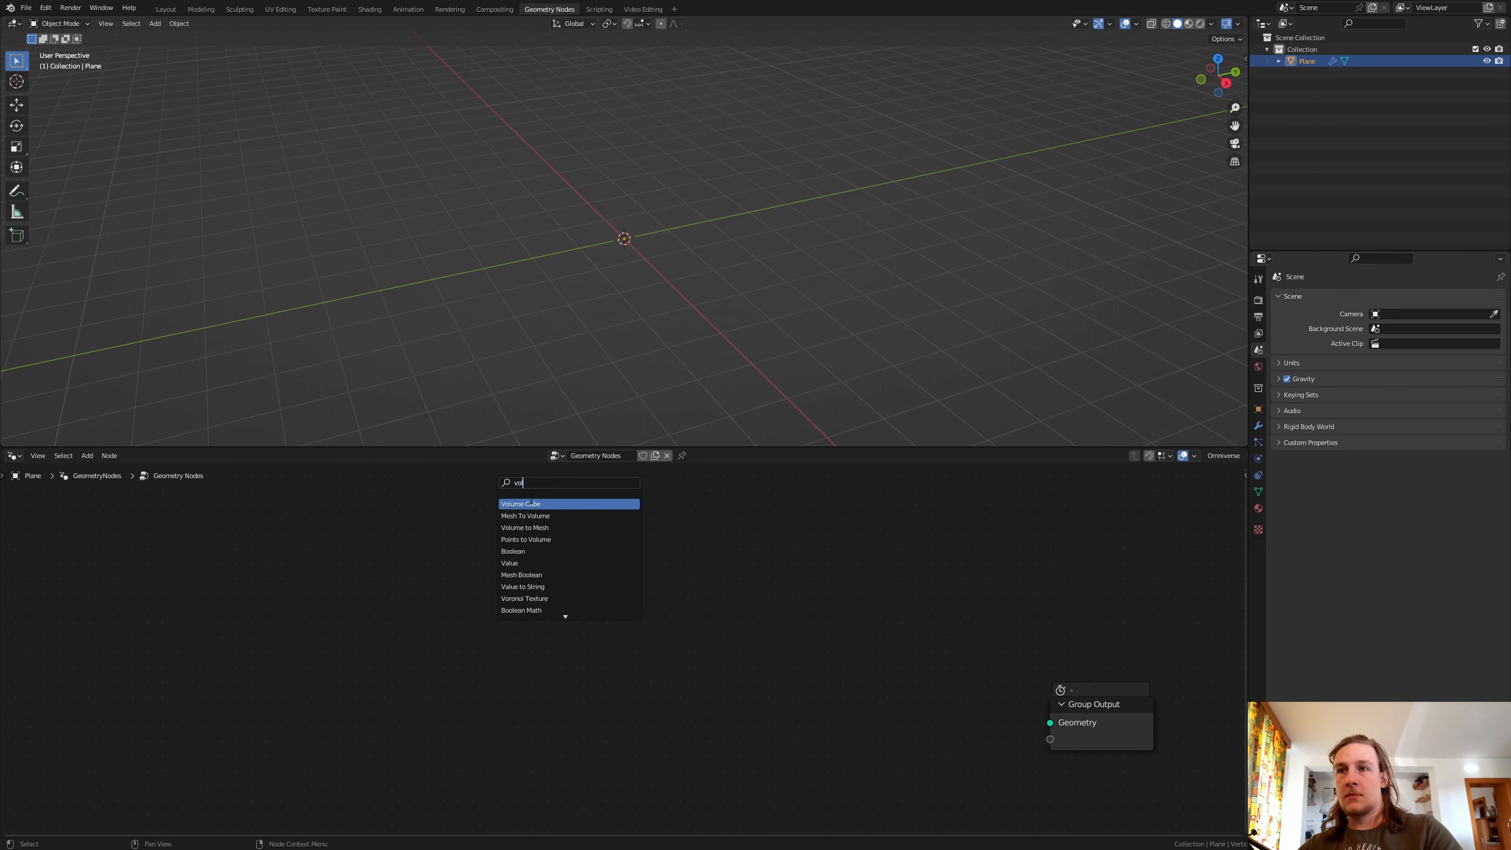
pyautogui.press('Return')
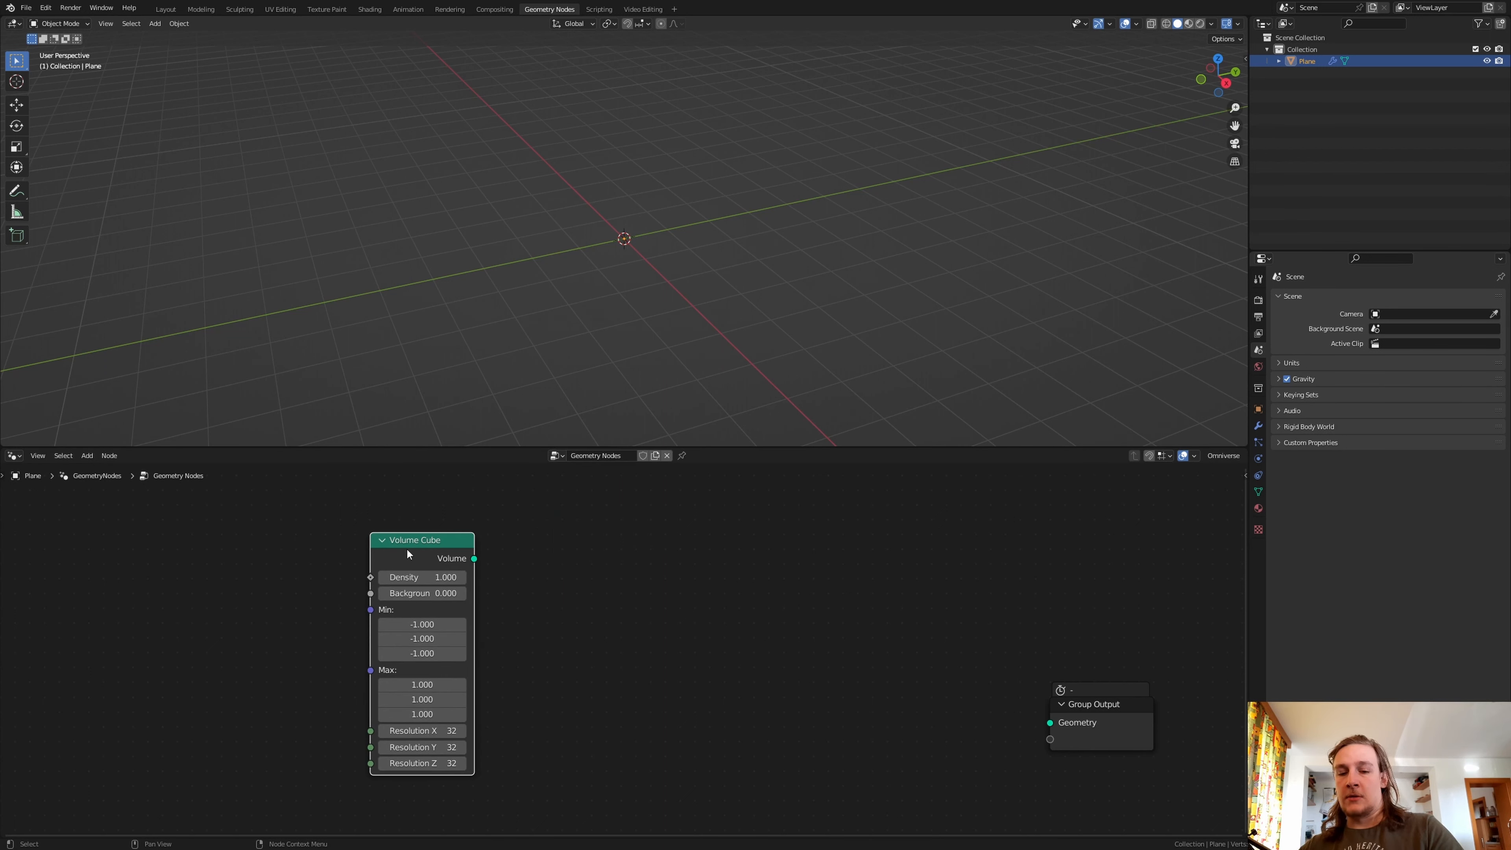
pyautogui.keyDown('ctrl'); pyautogui.keyDown('shift'); pyautogui.click(415, 549); pyautogui.keyUp('shift'); pyautogui.keyUp('ctrl')
# - Insert a Volume to Mesh node after the Volume Cube and set its resolution mode to Amount
pyautogui.hotkey('shift', 'a')
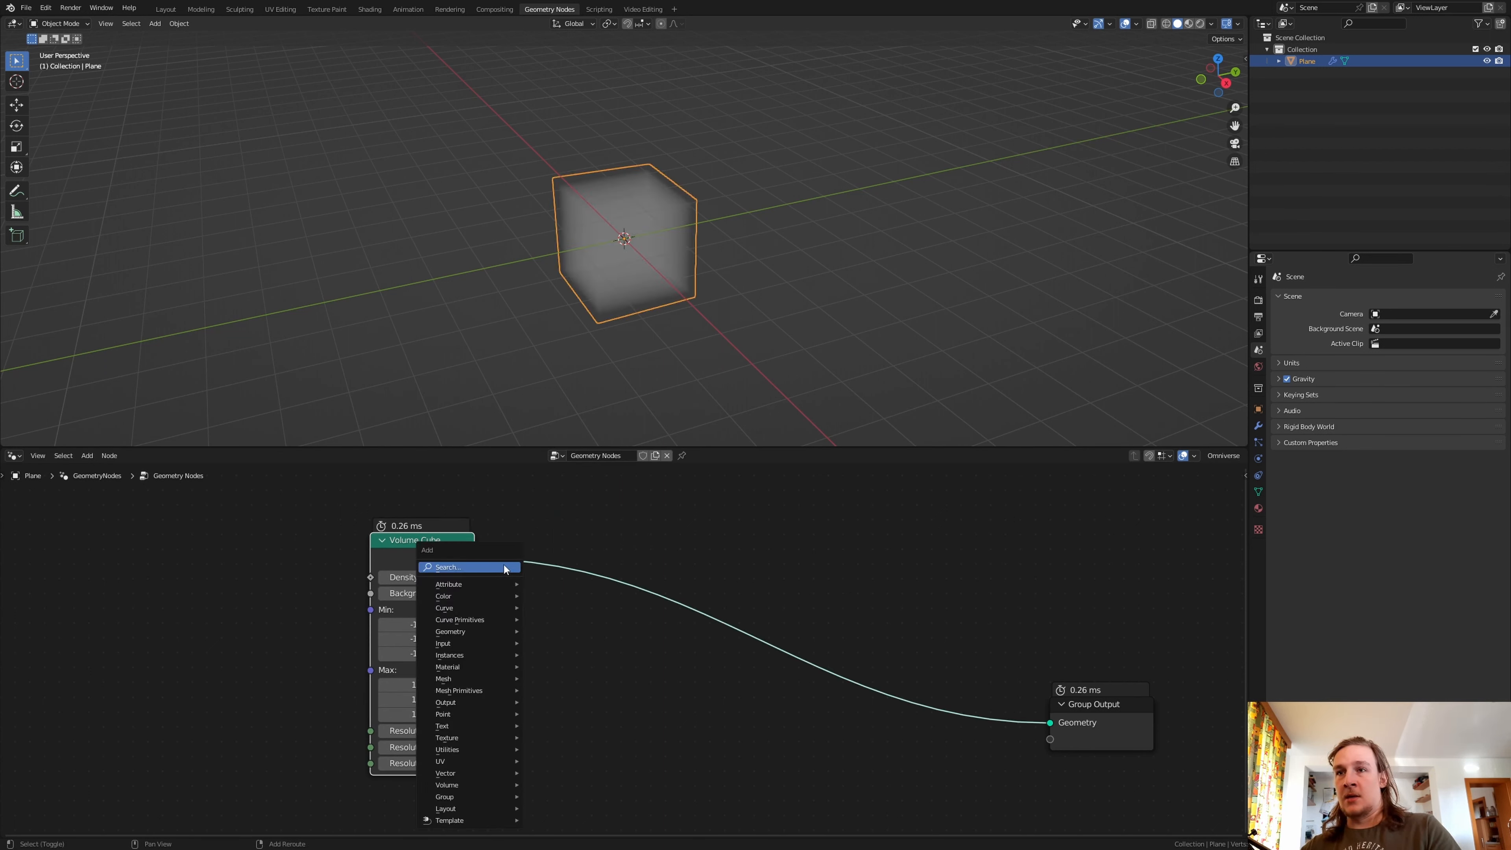
pyautogui.click(470, 567)
pyautogui.write('volum')
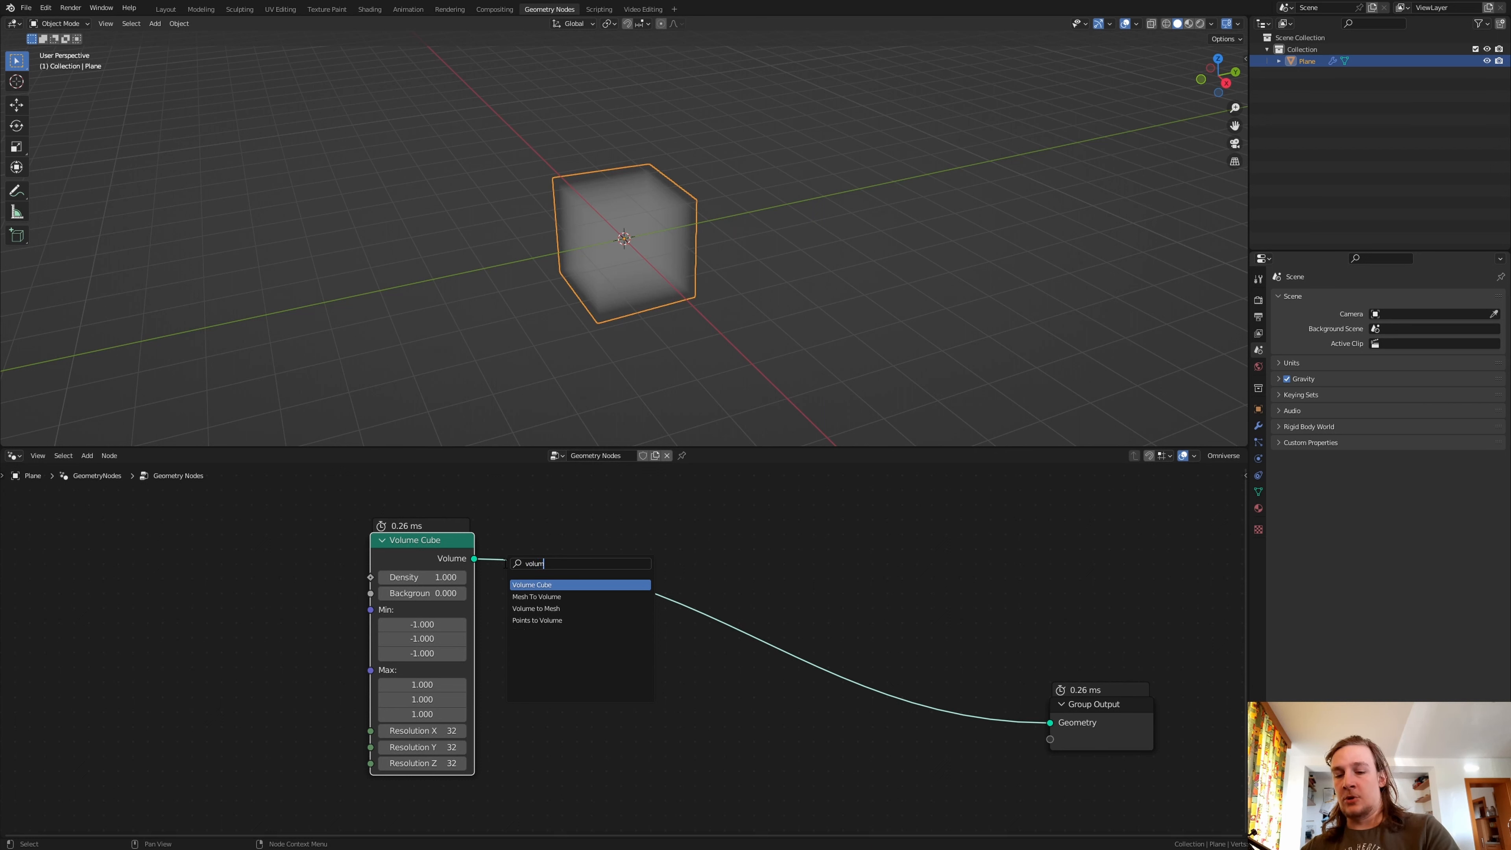
pyautogui.write('e to')
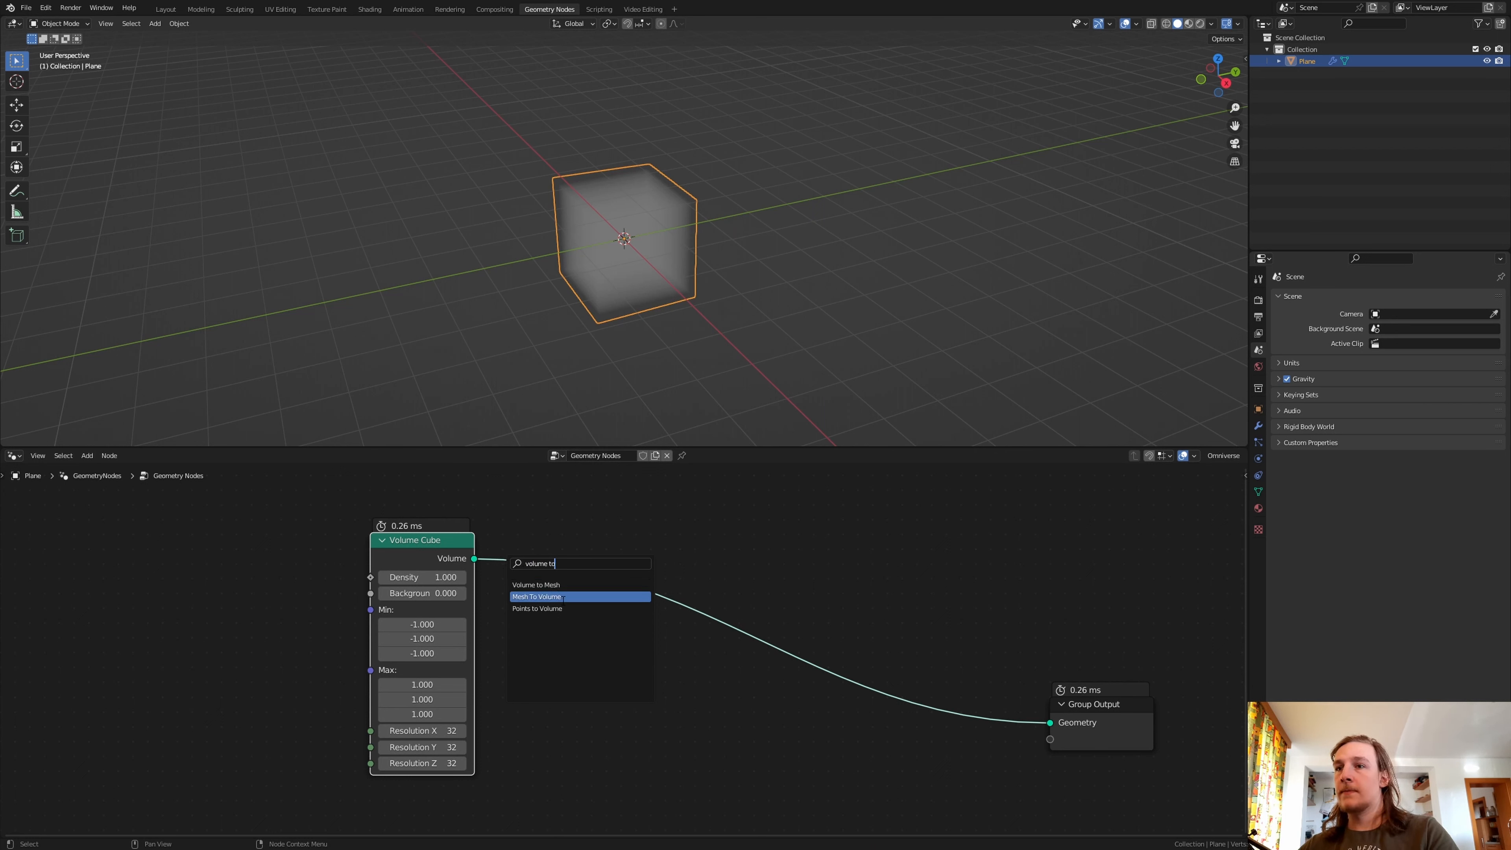
pyautogui.click(538, 584)
pyautogui.click(599, 548)
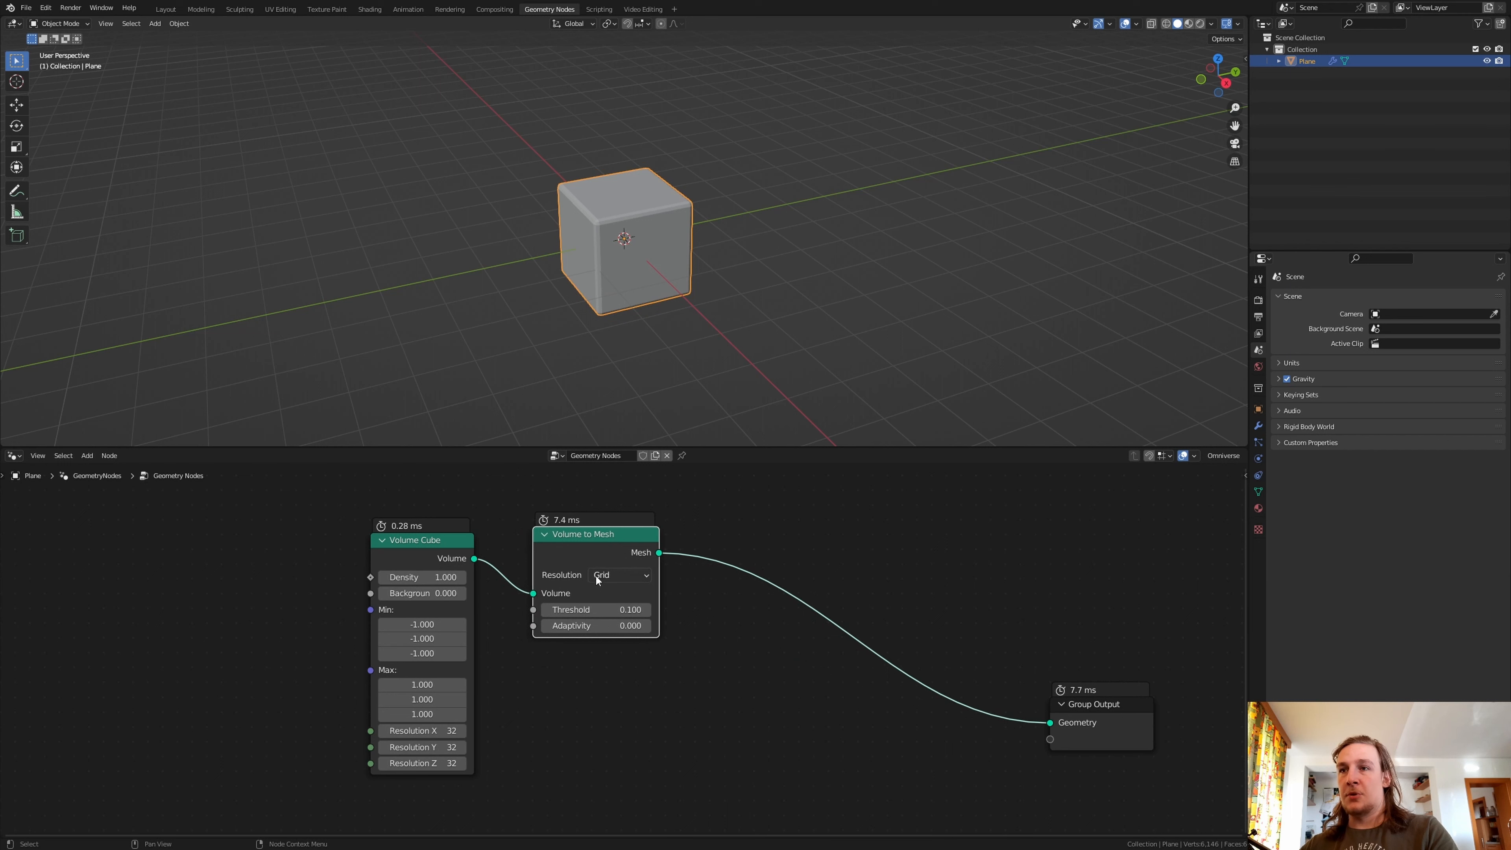
pyautogui.click(619, 575)
pyautogui.click(639, 604)
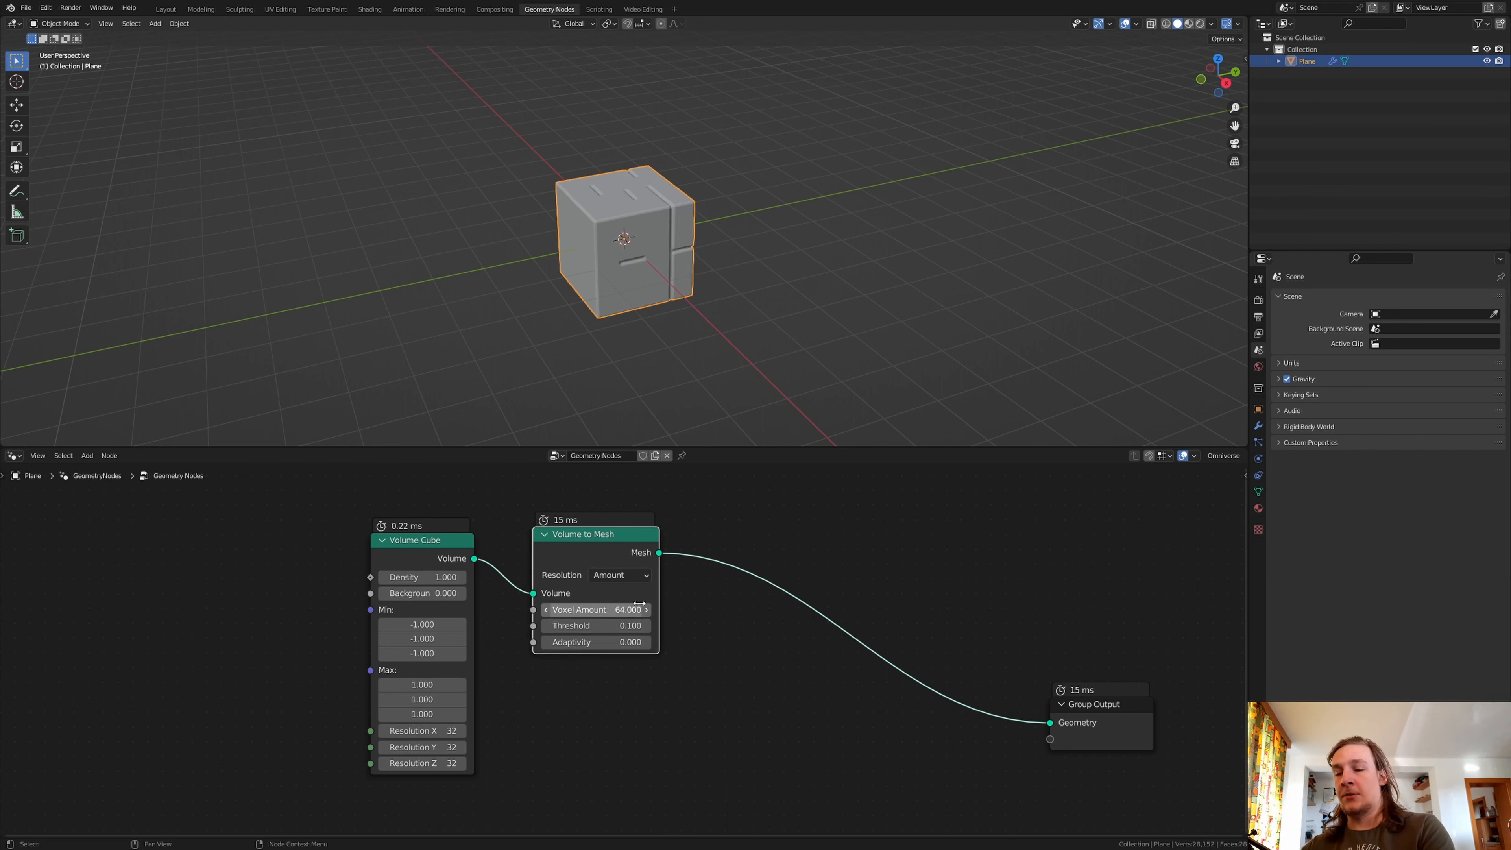
# - Add an Integer input node and place it below and before the Volume Cube node
pyautogui.moveTo(286, 618); pyautogui.dragTo(377, 552, button='middle')
pyautogui.hotkey('shift', 'a')
pyautogui.click(294, 582)
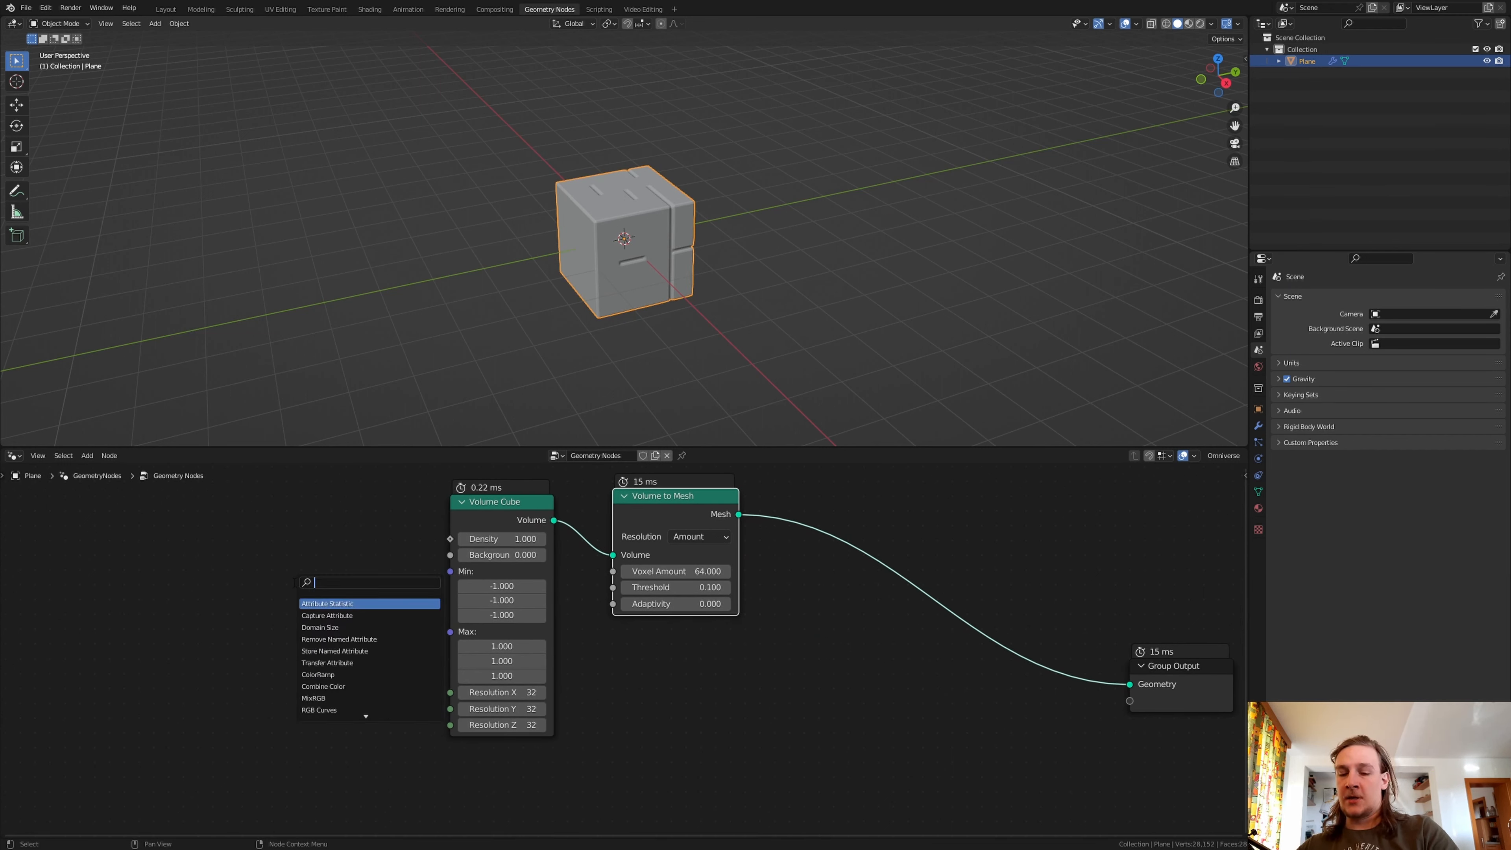
pyautogui.write('integer')
pyautogui.click(334, 615)
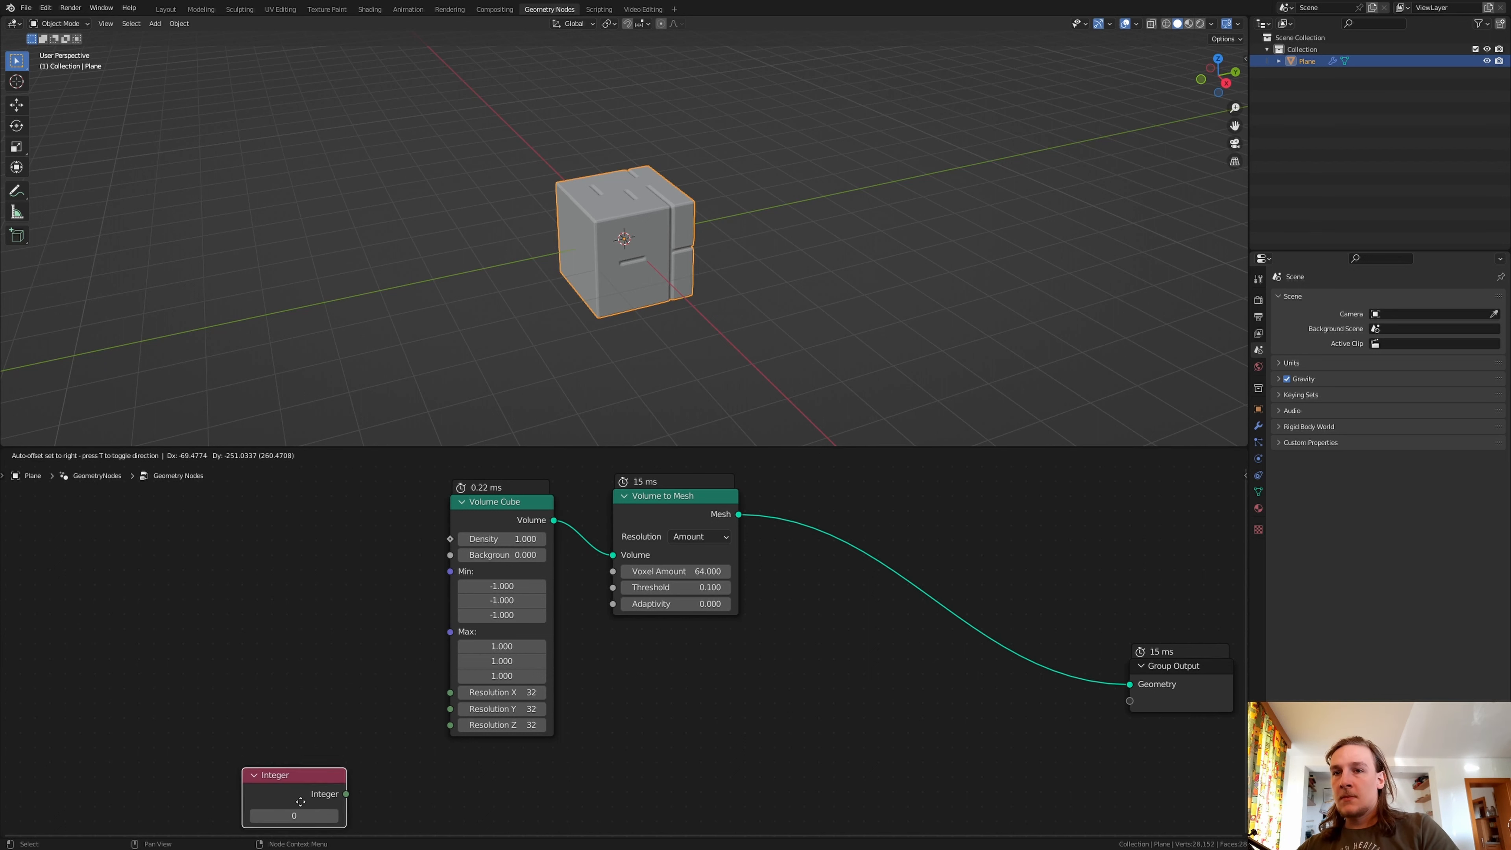
pyautogui.click(316, 760)
# - Connect the Integer to the Volume Cube's Resolution X, Y and Z and to Voxel Amount, and set it to 64
pyautogui.moveTo(364, 747)
pyautogui.mouseDown()
pyautogui.moveTo(457, 685)
pyautogui.moveTo(363, 748)
pyautogui.mouseUp()
pyautogui.moveTo(450, 725); pyautogui.dragTo(364, 748)
pyautogui.moveTo(363, 748); pyautogui.dragTo(614, 572)
pyautogui.moveTo(615, 575); pyautogui.dragTo(650, 579, button='middle')
pyautogui.click(351, 774)
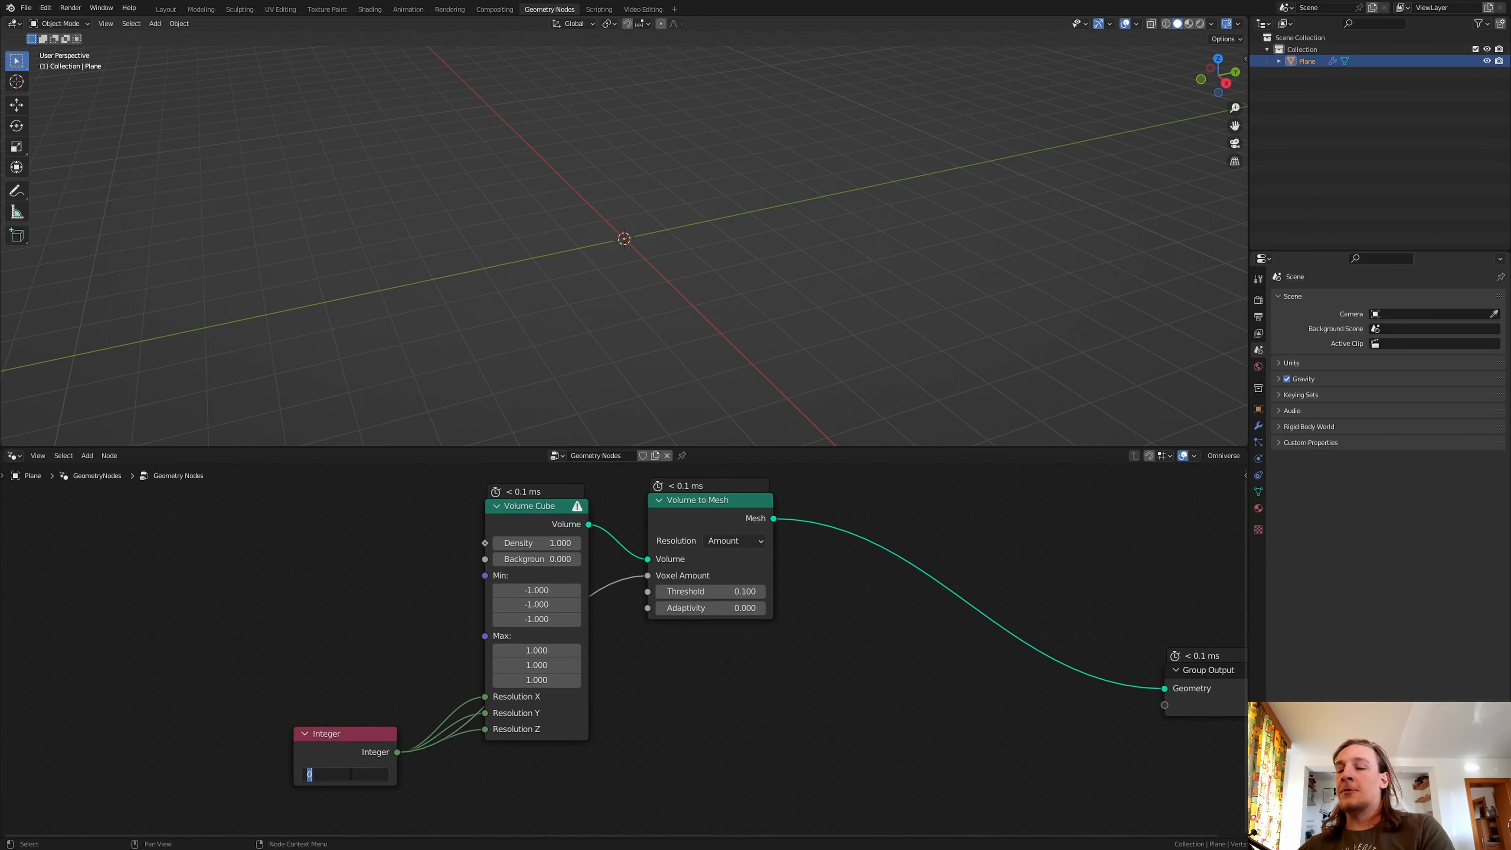
pyautogui.press('Return')
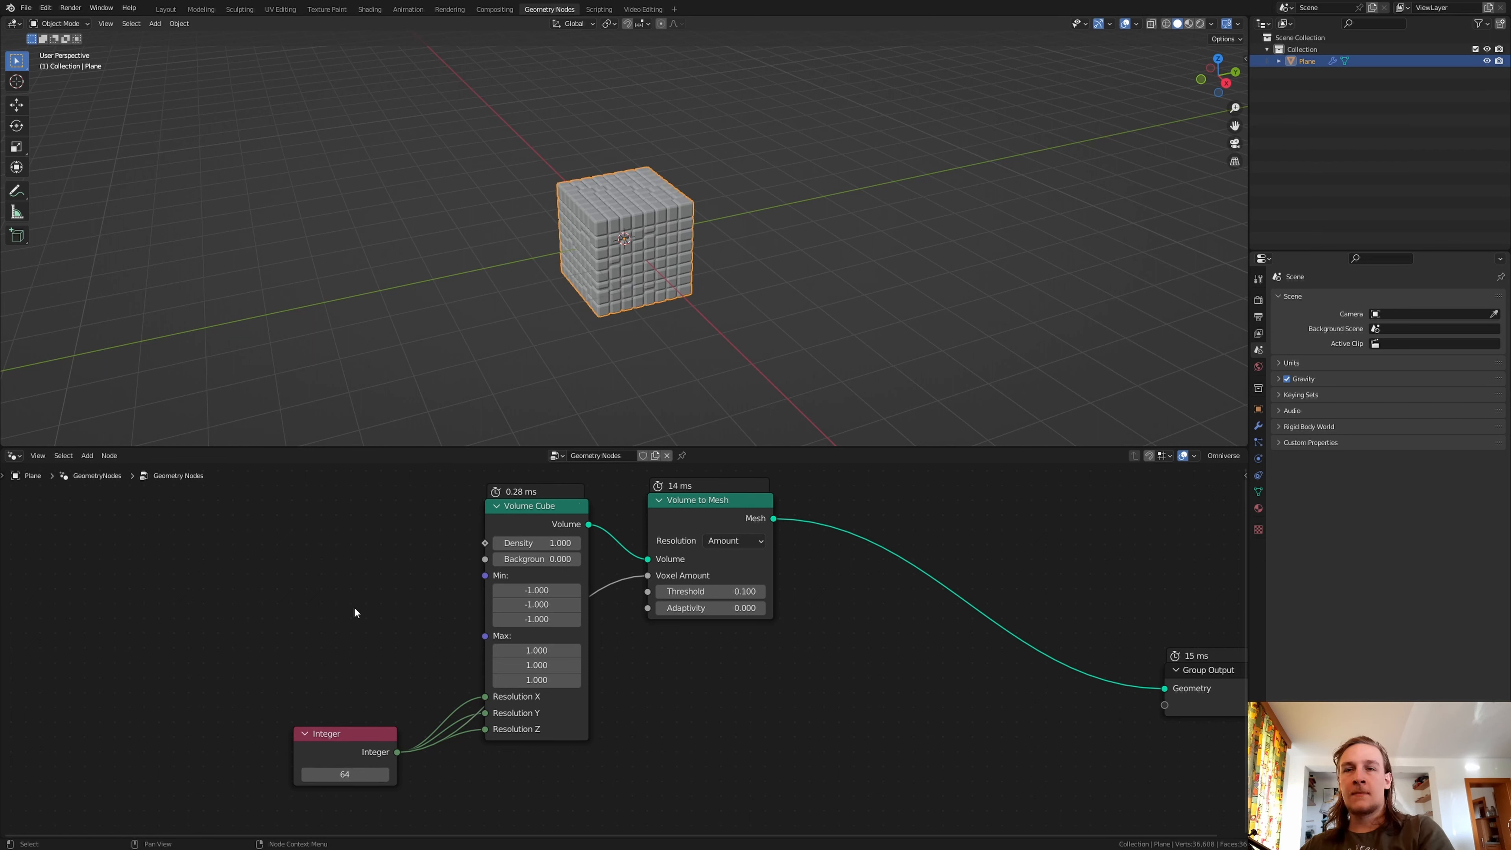
# - Add a MixRGB node before the Volume Cube and connect its Color output to Density
pyautogui.moveTo(356, 613); pyautogui.dragTo(574, 698, button='middle')
pyautogui.hotkey('shift', 'a')
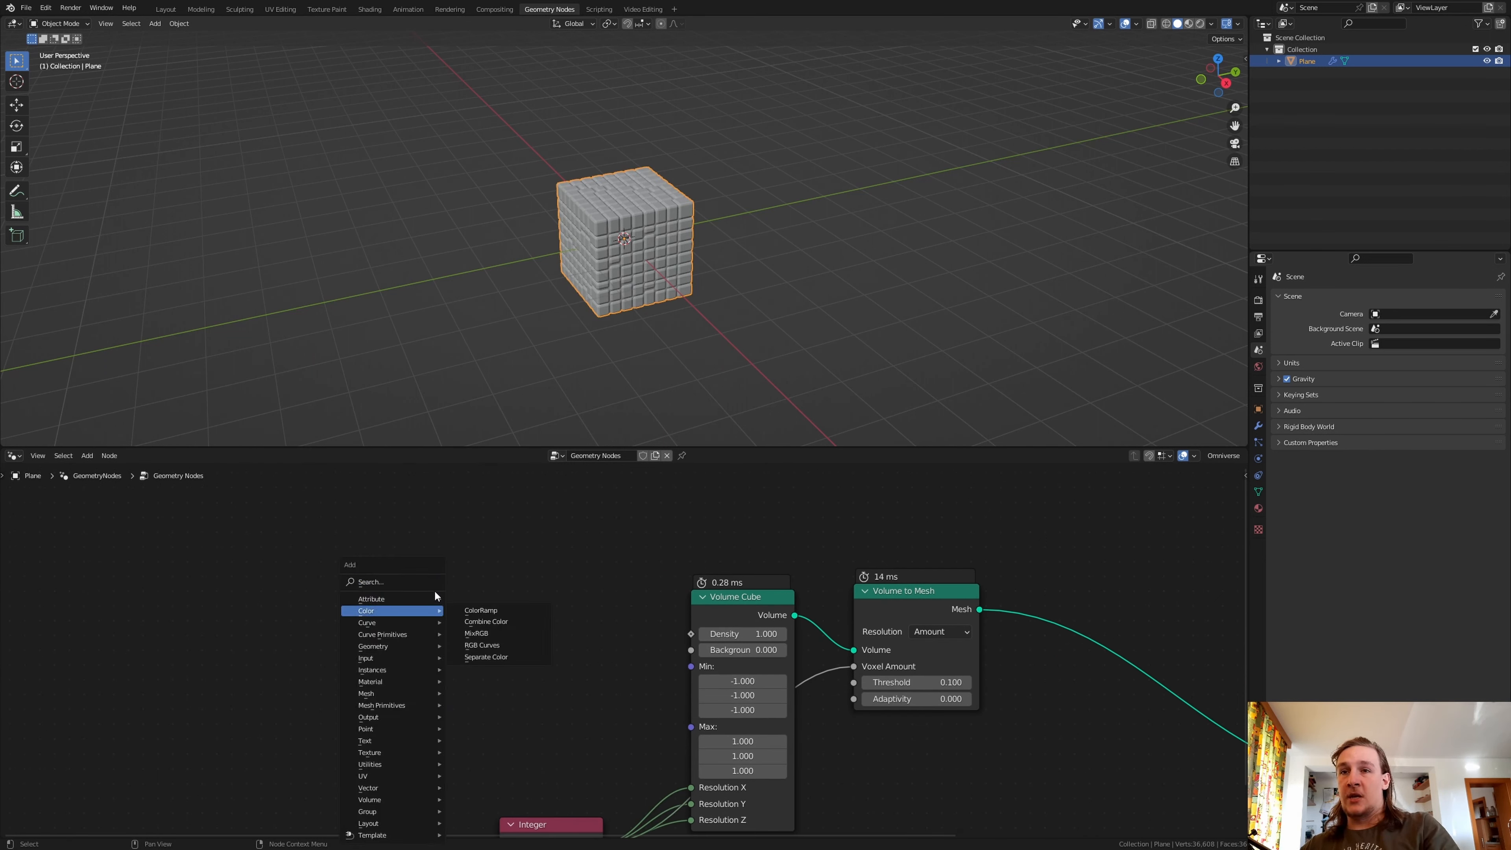
pyautogui.click(430, 585)
pyautogui.write('mi')
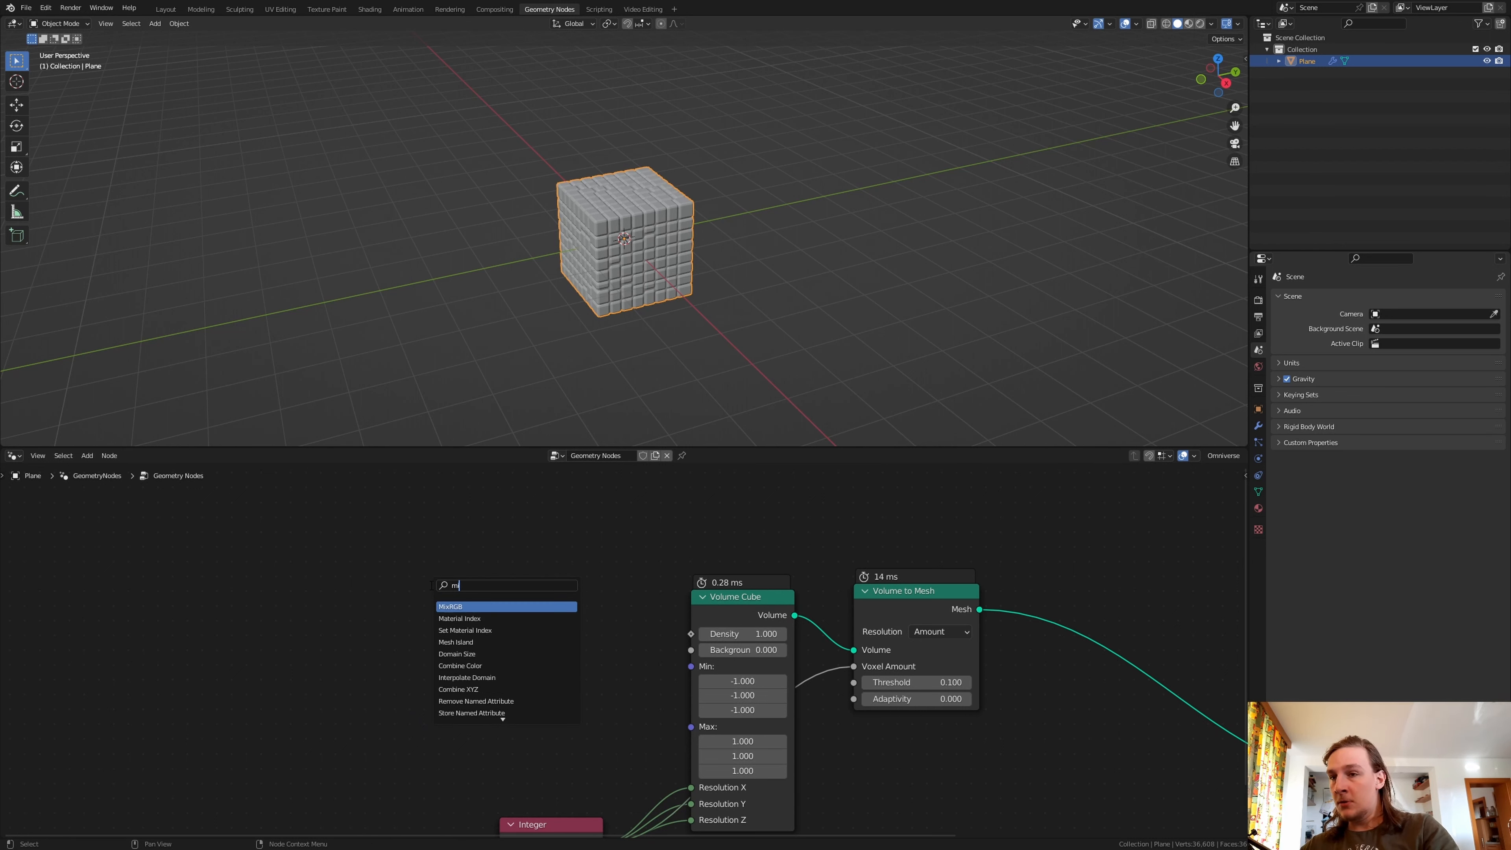
pyautogui.click(493, 607)
pyautogui.click(540, 617)
pyautogui.moveTo(583, 619); pyautogui.dragTo(695, 633)
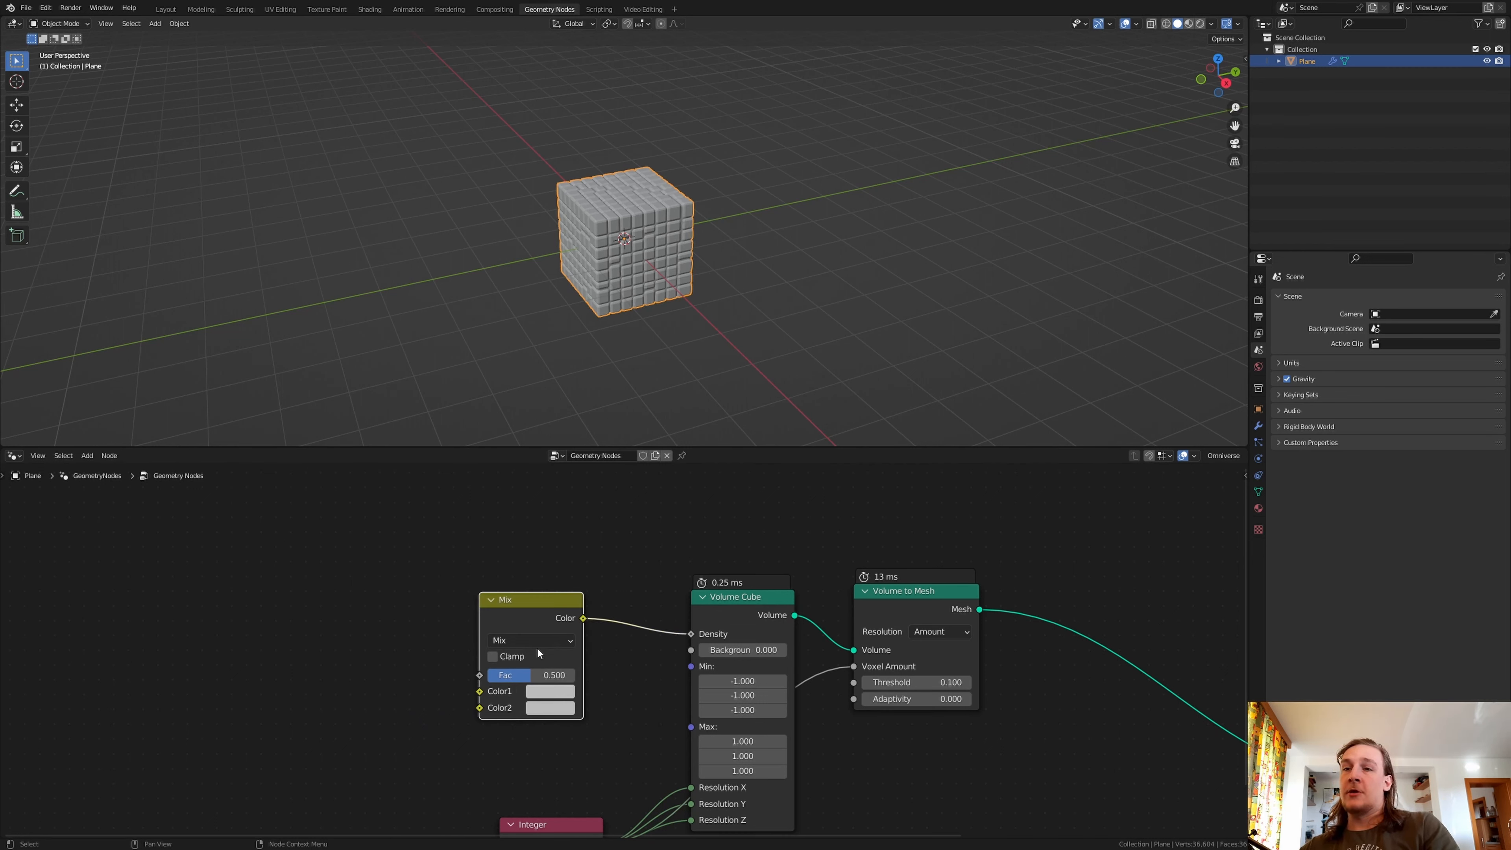
# - Add a Wave Texture node and connect its Color output to the Mix node's Color1 and Fac inputs
pyautogui.moveTo(435, 614); pyautogui.dragTo(539, 634, button='middle')
pyautogui.scroll(-3, 540, 634)
pyautogui.moveTo(432, 614); pyautogui.dragTo(477, 610, button='middle')
pyautogui.hotkey('shift', 'a')
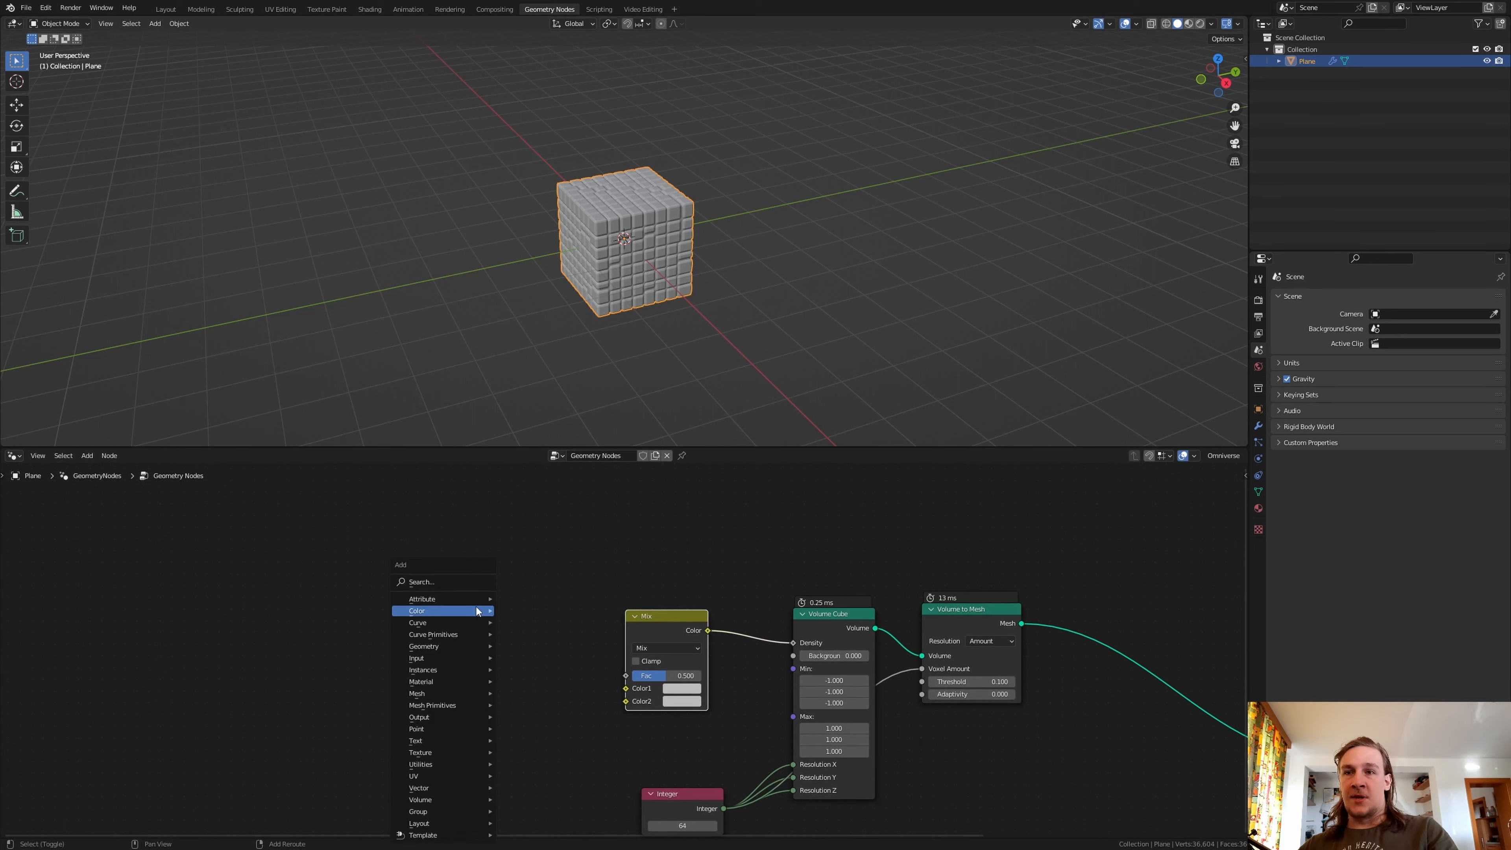
pyautogui.write('wave')
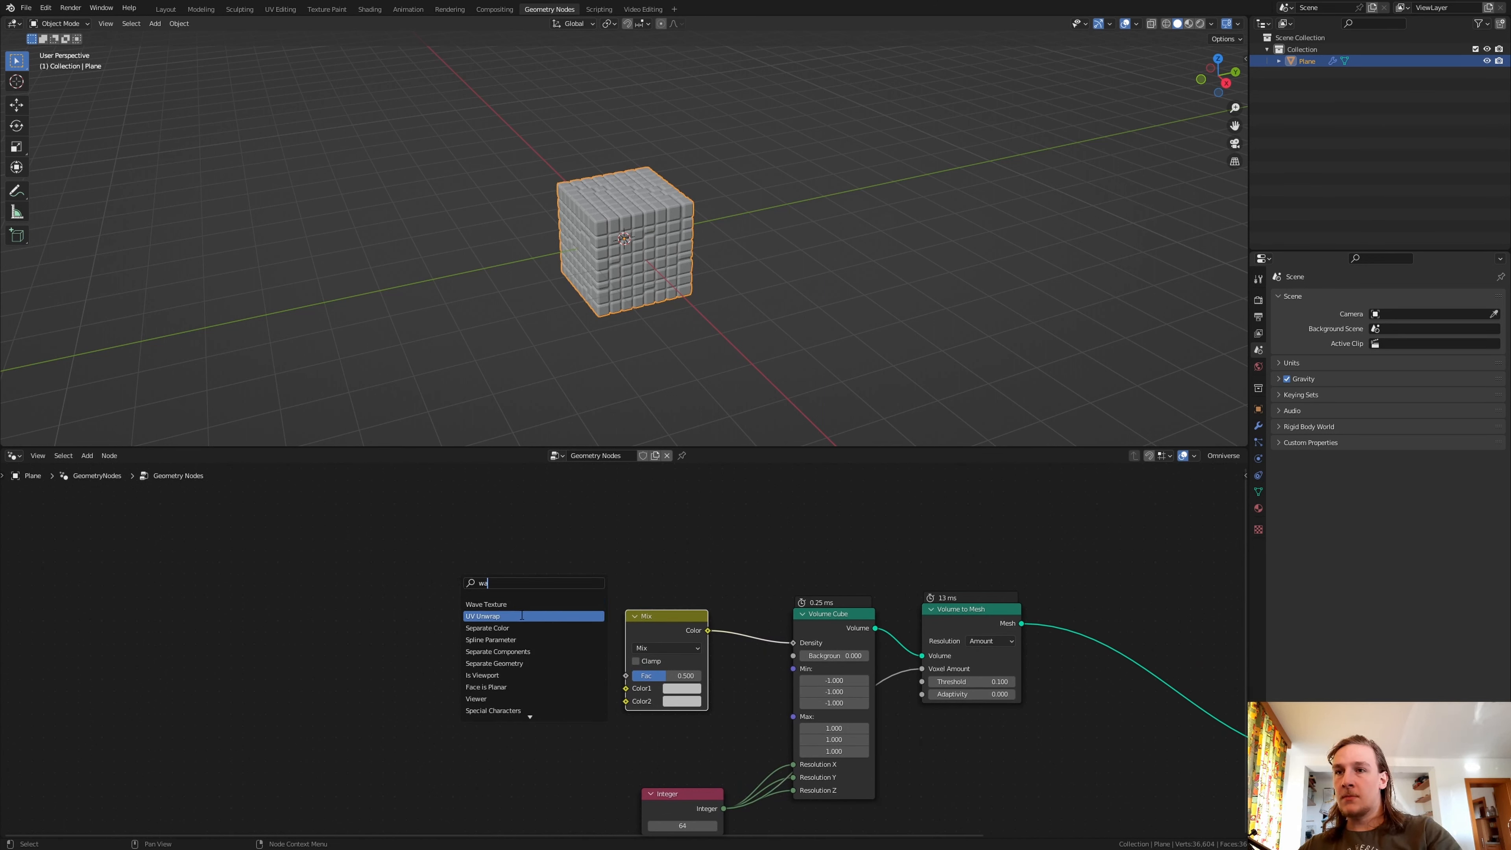
pyautogui.press('Return')
pyautogui.click(491, 596)
pyautogui.moveTo(509, 594); pyautogui.dragTo(625, 689)
pyautogui.moveTo(509, 594); pyautogui.dragTo(627, 676)
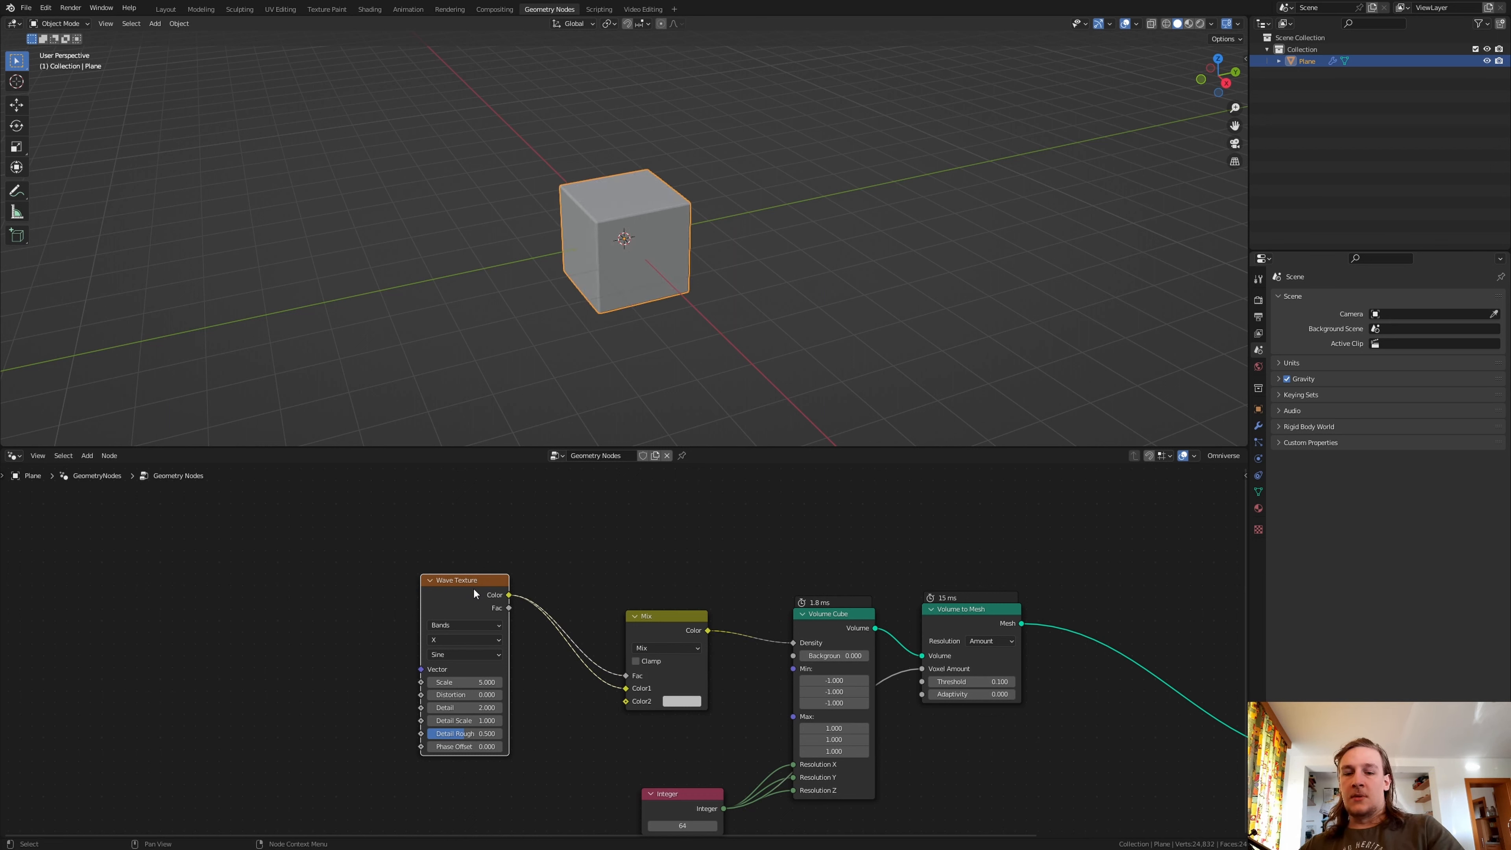
# - Duplicate the Wave Texture to the start of the node chain and add a Brick Texture between the two waves
pyautogui.hotkey('shift', 'd')
pyautogui.click(99, 523)
pyautogui.hotkey('shift', 'a')
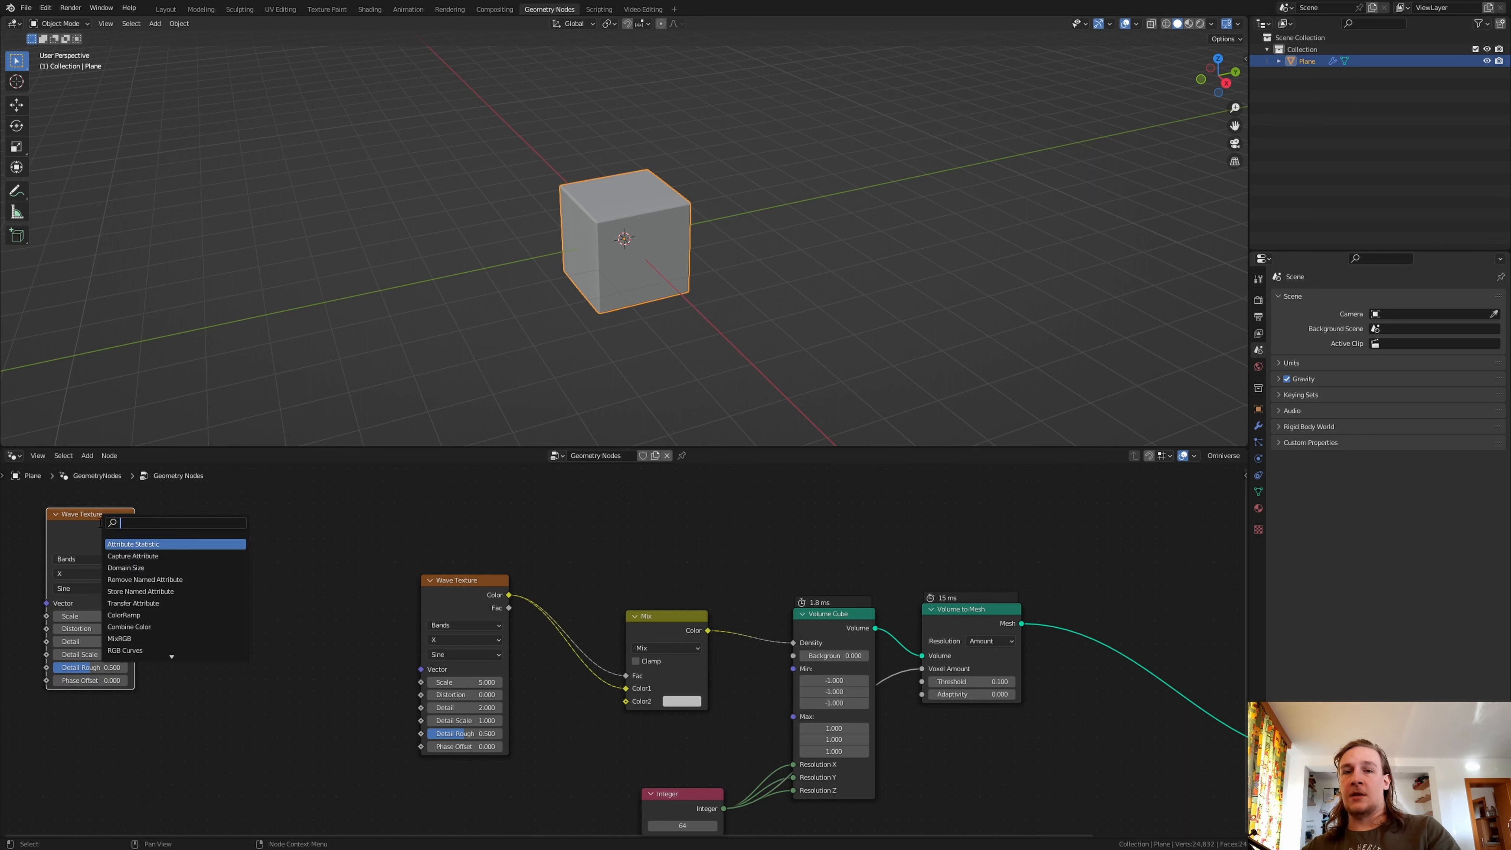
pyautogui.write('br')
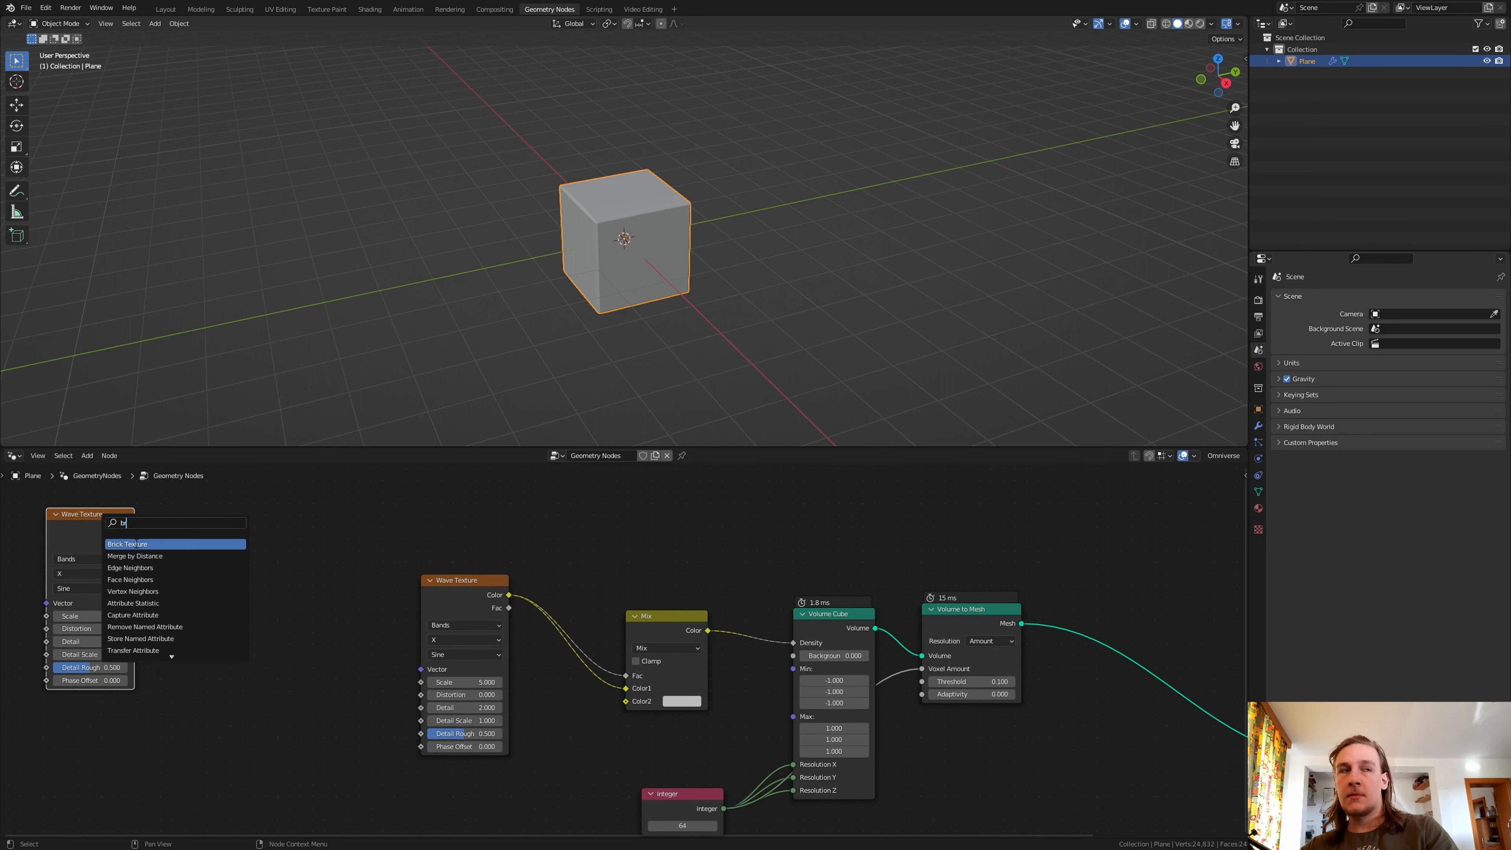
pyautogui.click(136, 543)
# - Set the Brick Texture's scale to 0.16, linking its Color to the original Wave's Scale and the duplicate Wave's Color to its Vector
pyautogui.click(318, 643)
pyautogui.write('.16')
pyautogui.press('Return')
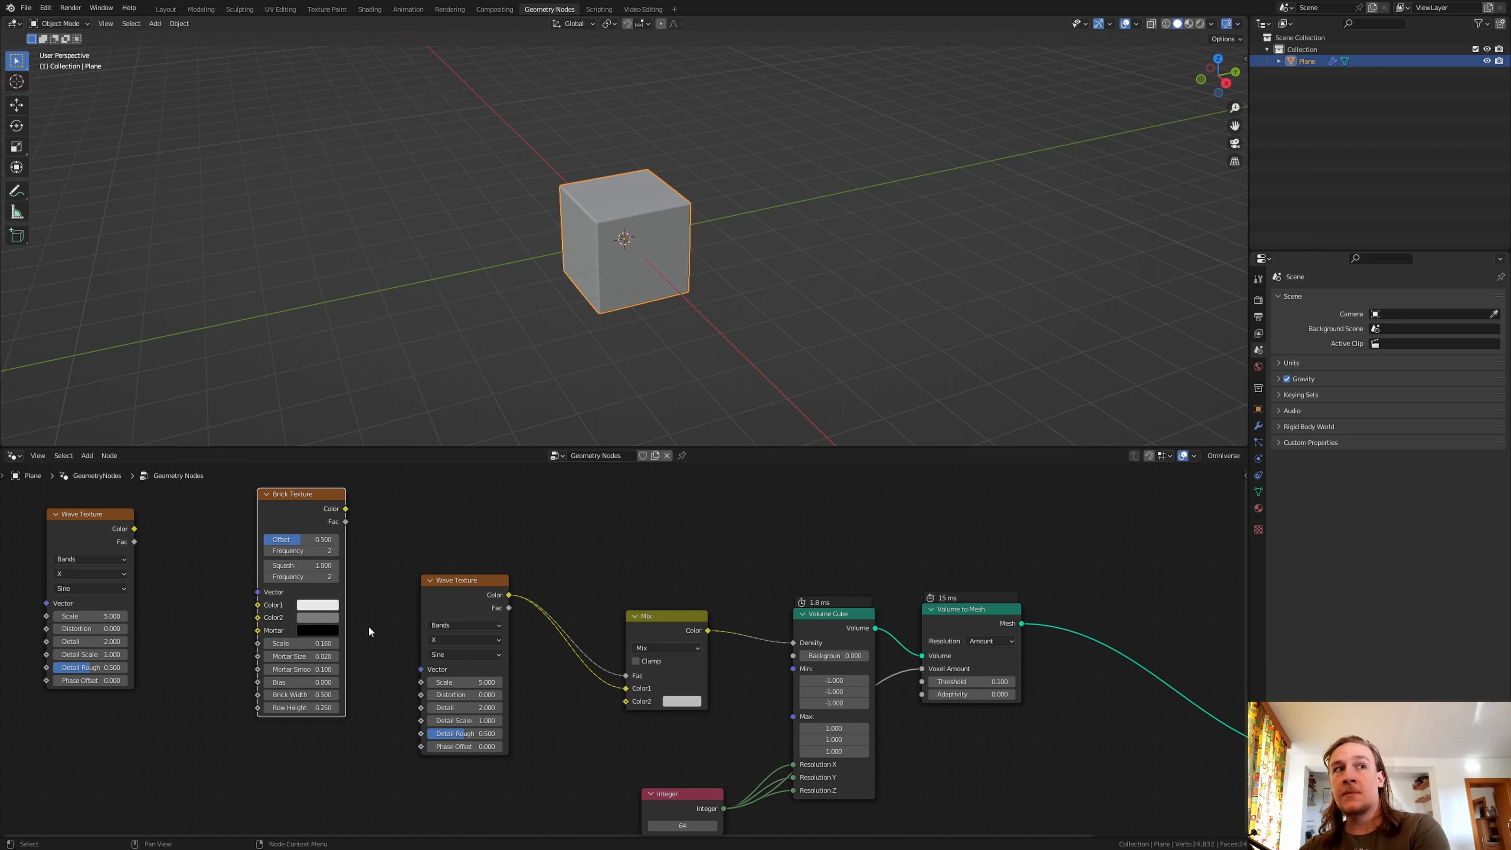
pyautogui.moveTo(345, 511); pyautogui.dragTo(423, 683)
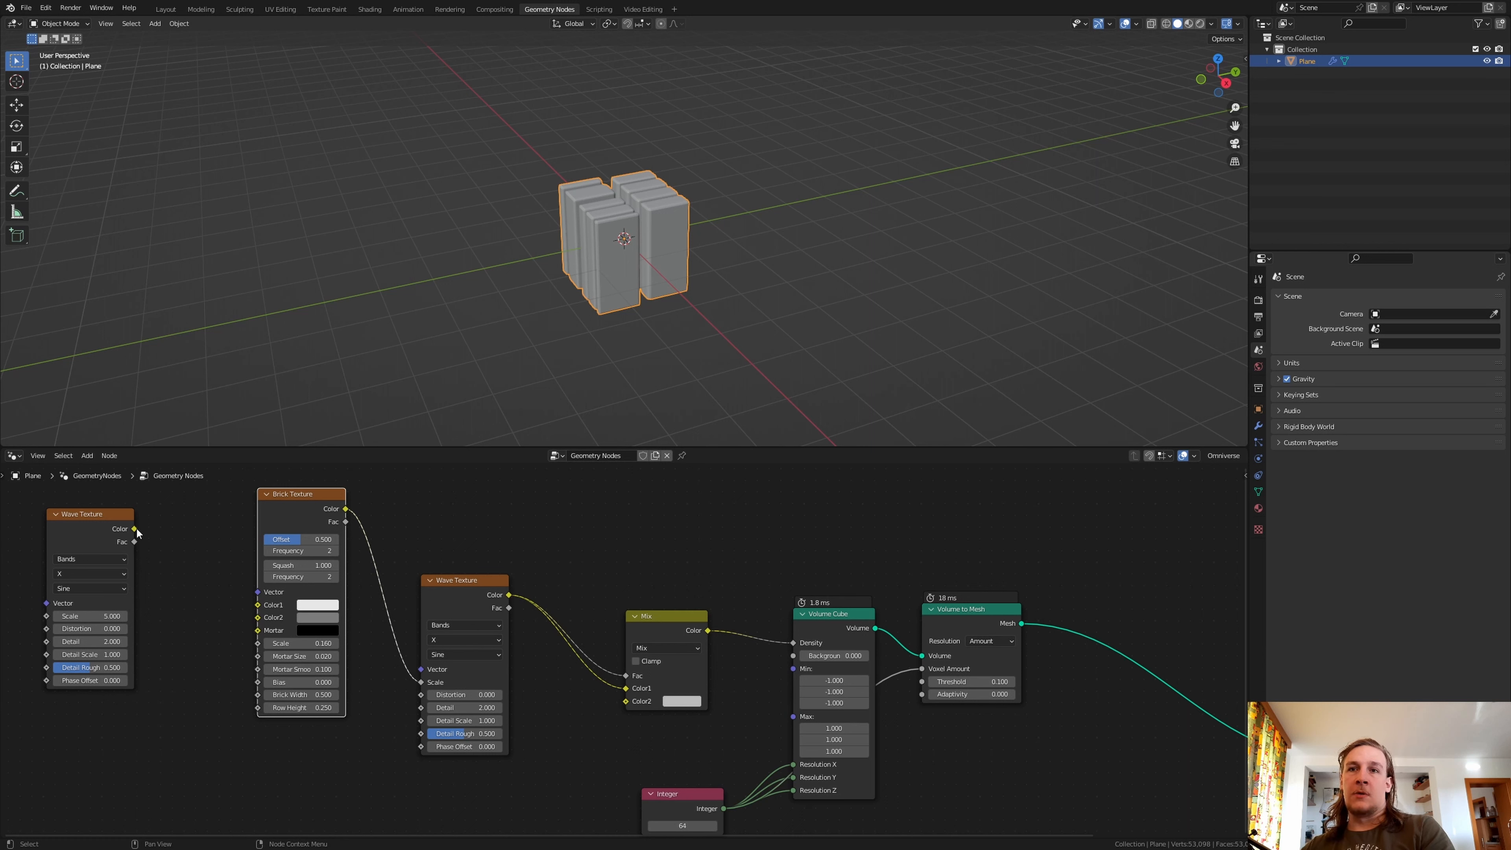
pyautogui.moveTo(136, 529); pyautogui.dragTo(258, 595)
# - Set the original Wave Texture's bands direction to Diagonal and its wave profile to Saw
pyautogui.click(464, 639)
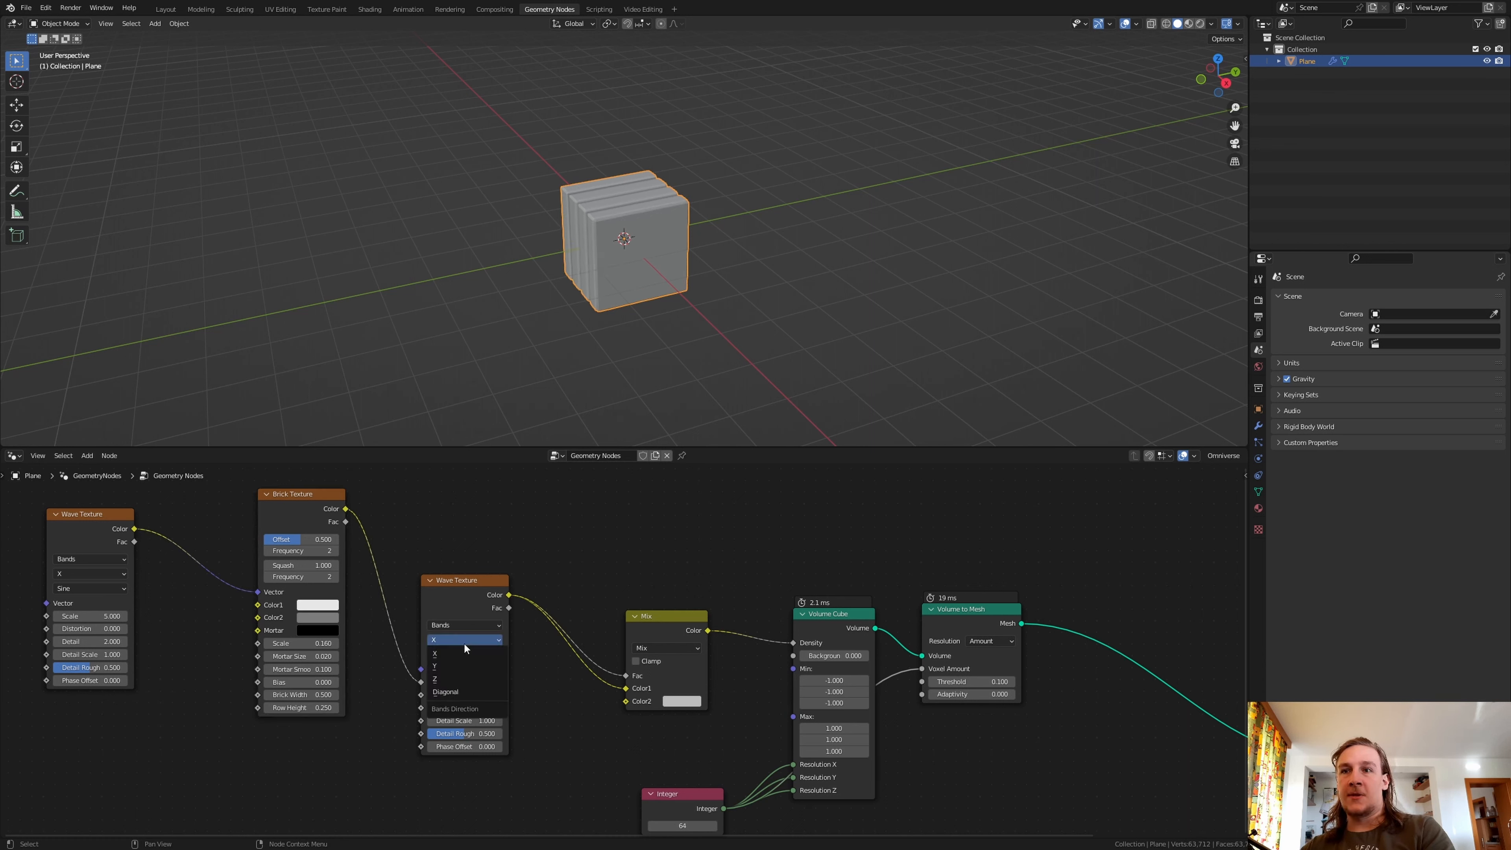
pyautogui.click(471, 692)
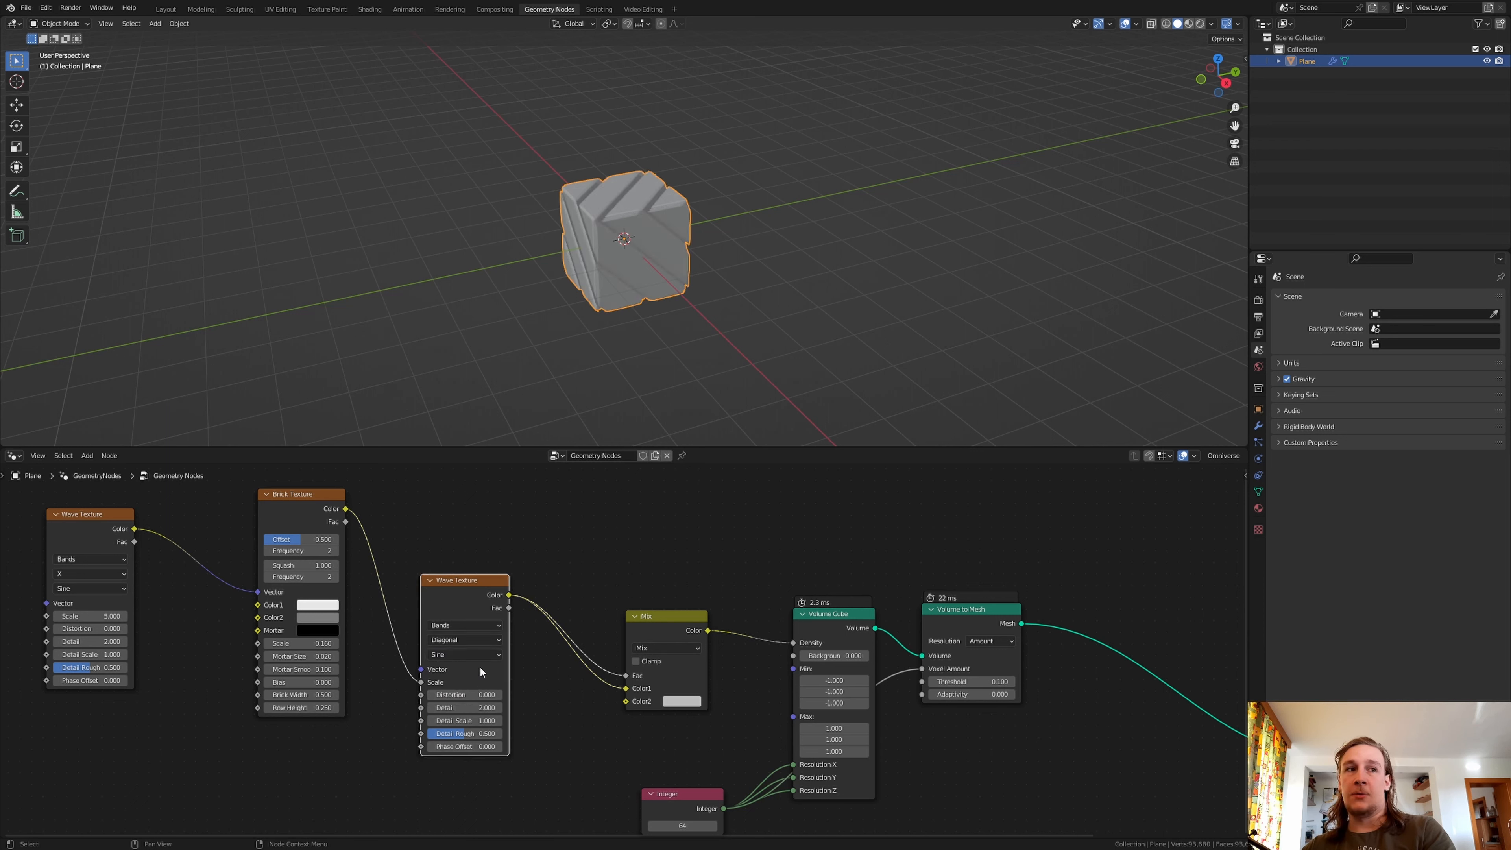
pyautogui.click(479, 655)
pyautogui.click(474, 682)
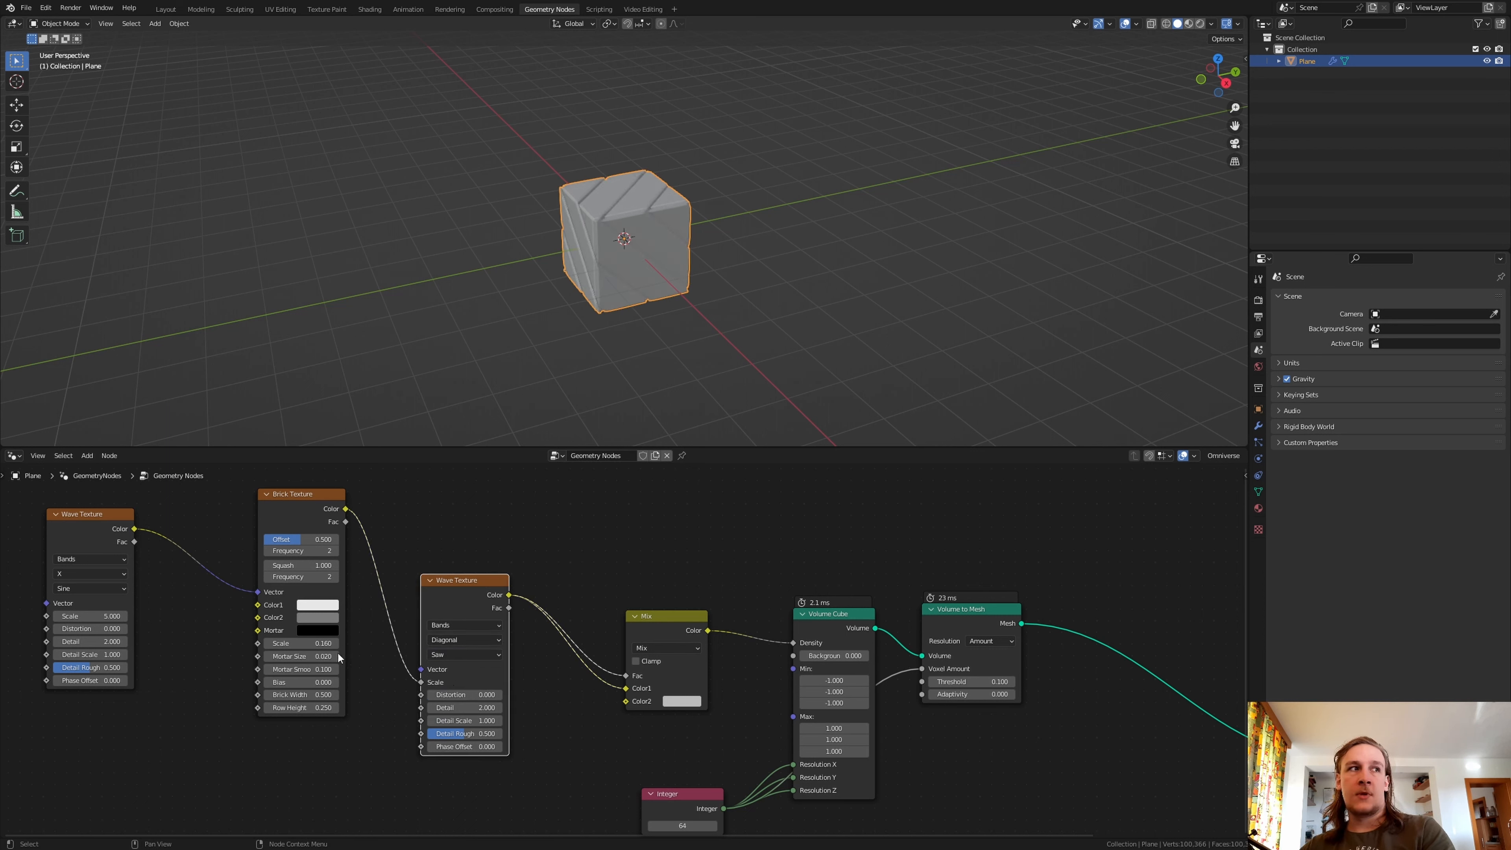
# - Configure the duplicated Wave Texture with Diagonal direction, a scale of 1.48 and a distortion of 6.7
pyautogui.click(99, 572)
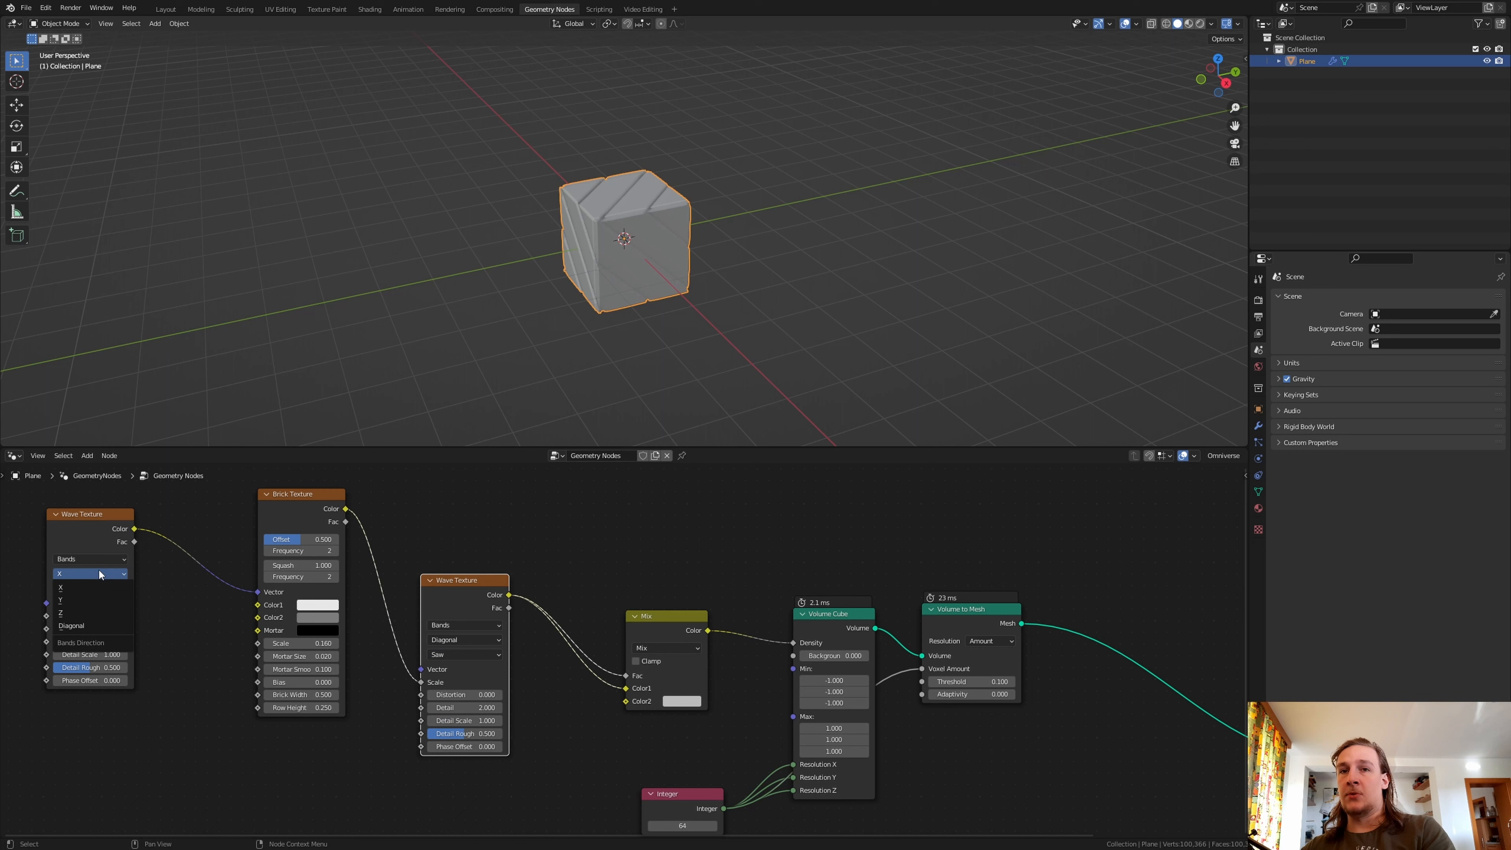
pyautogui.click(117, 627)
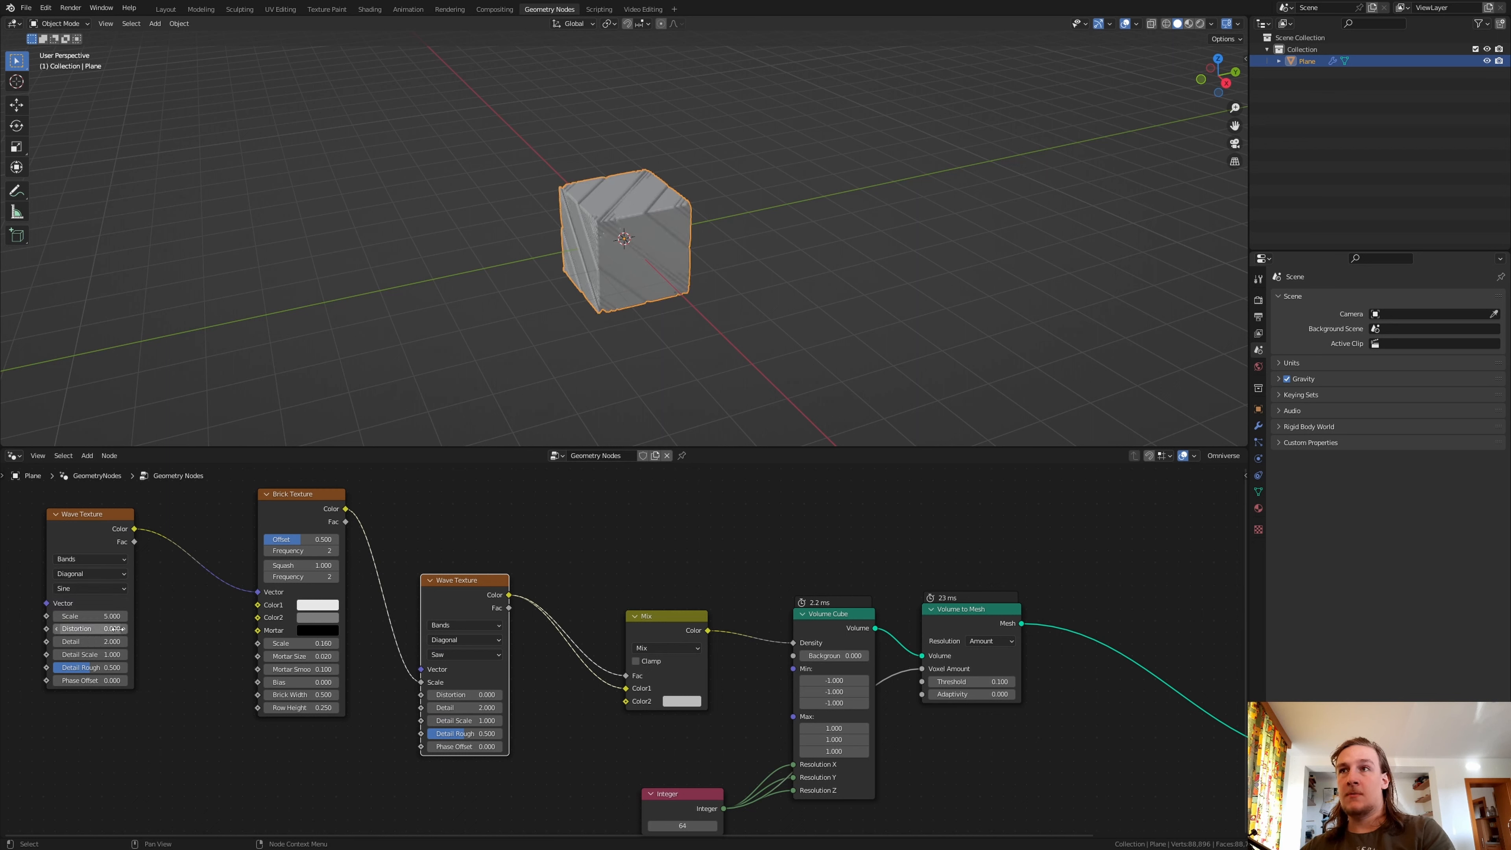
pyautogui.doubleClick(87, 615)
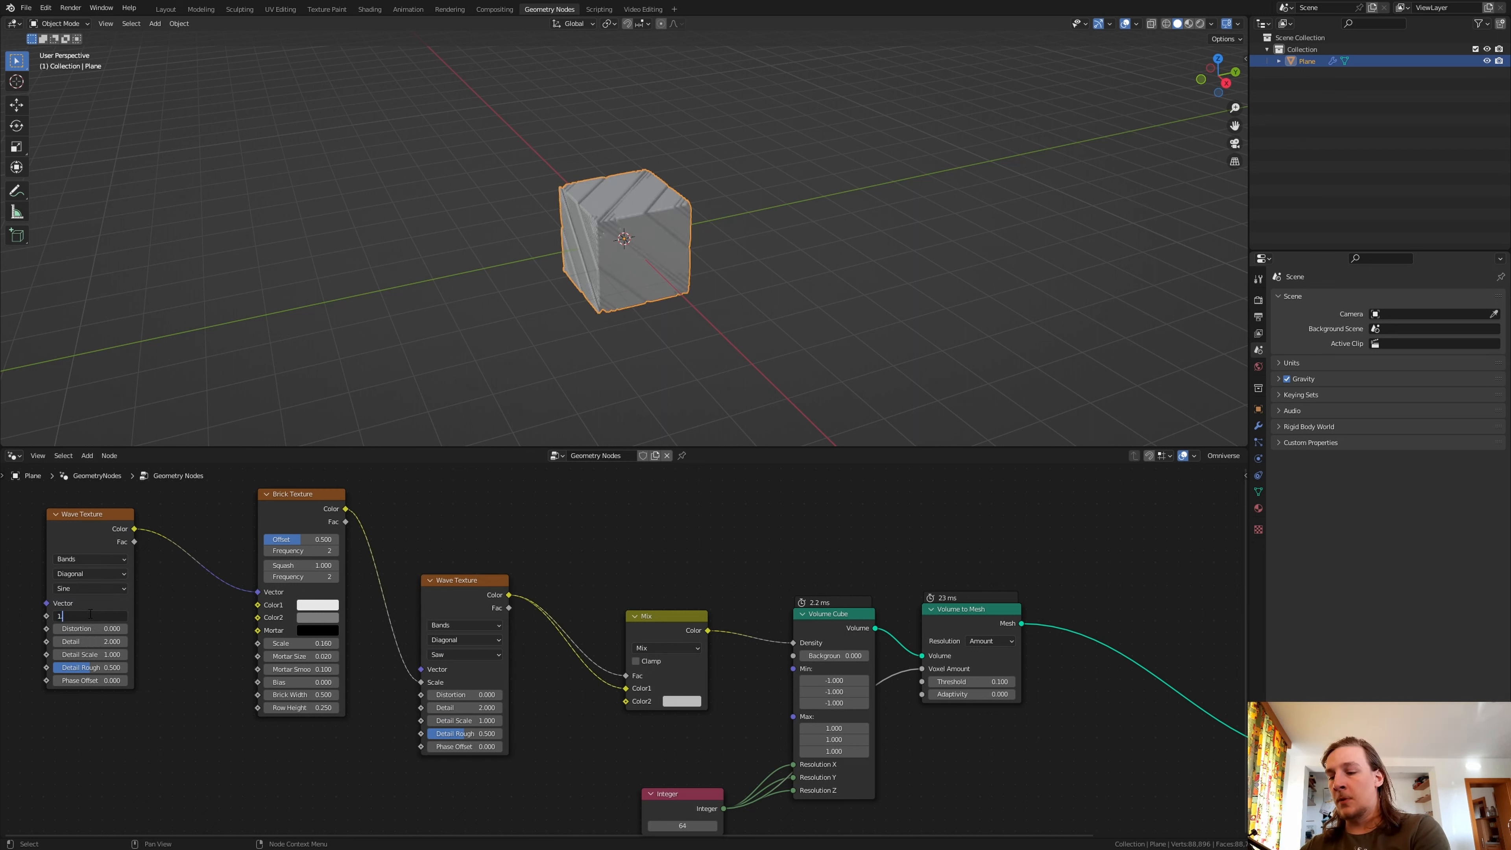
pyautogui.write('1.48')
pyautogui.press('Return')
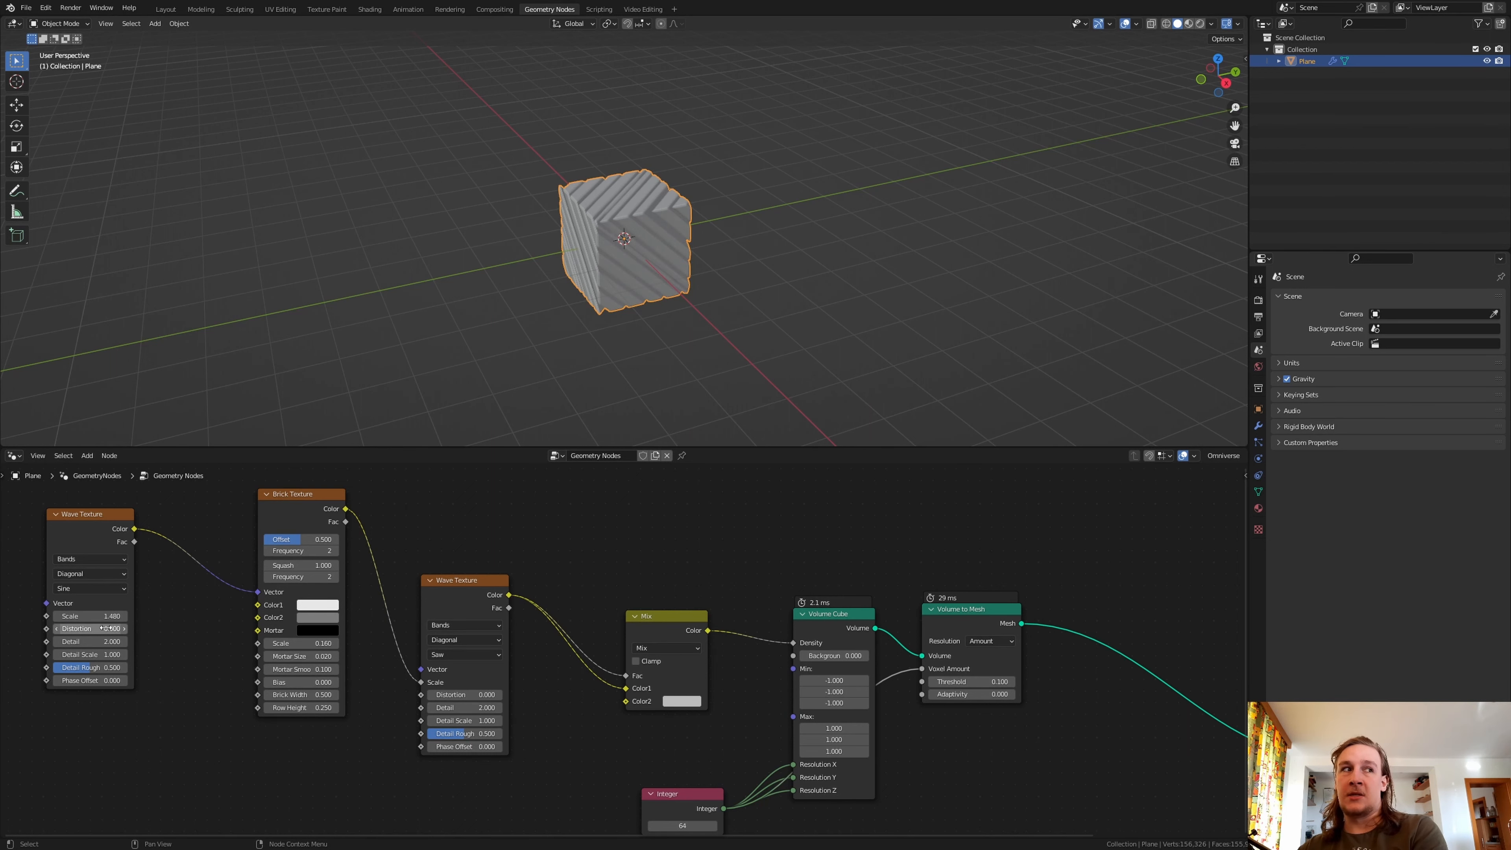
pyautogui.doubleClick(107, 628)
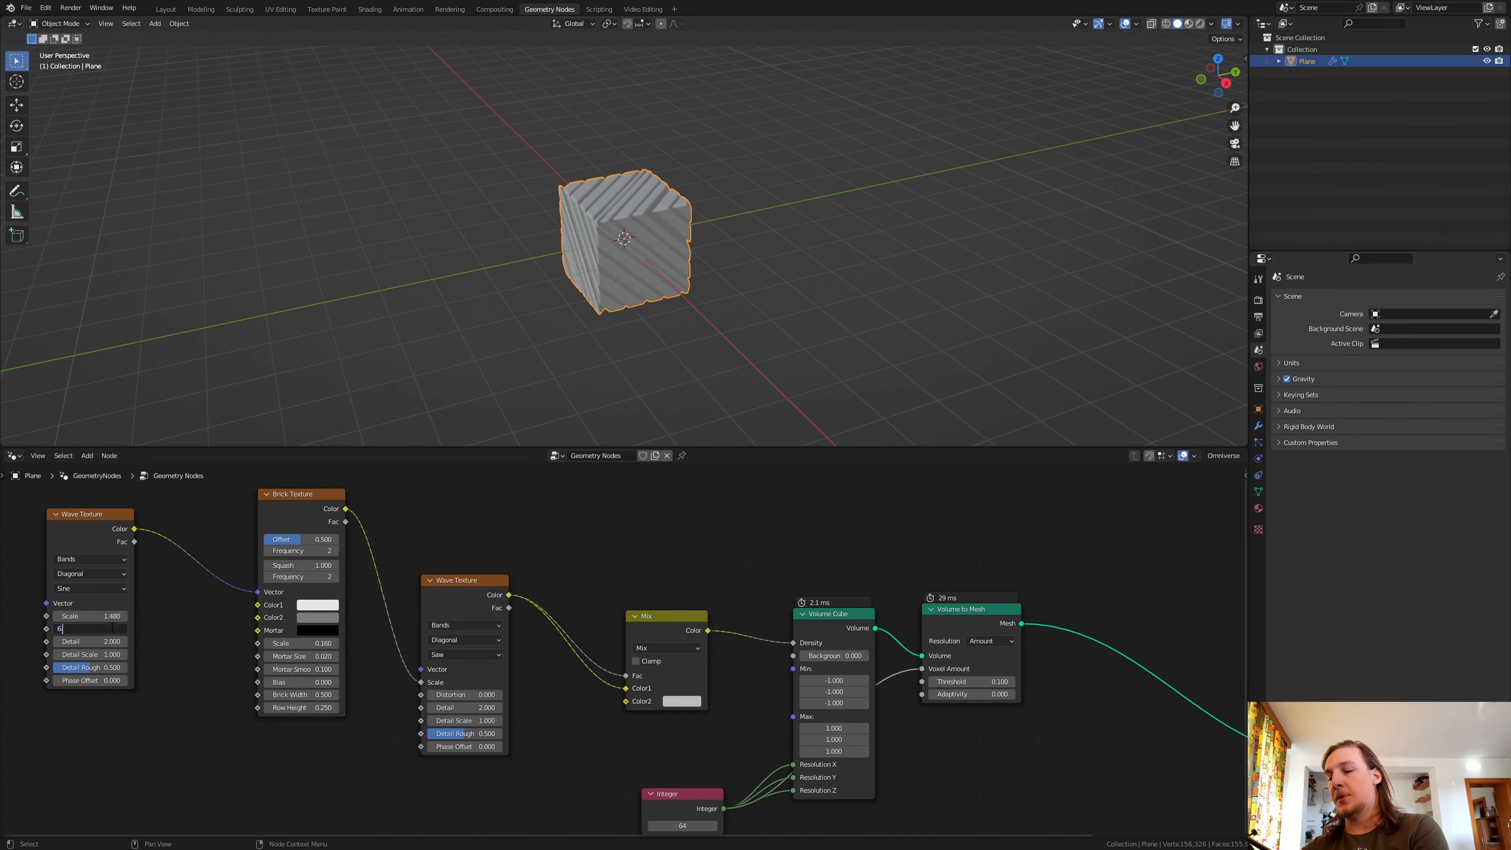
pyautogui.write('6.7')
pyautogui.press('Return')
# - Add a Gradient Texture node below the duplicated Wave Texture
pyautogui.moveTo(226, 699); pyautogui.dragTo(465, 601, button='middle')
pyautogui.hotkey('shift', 'a')
pyautogui.click(493, 581)
pyautogui.write('grad')
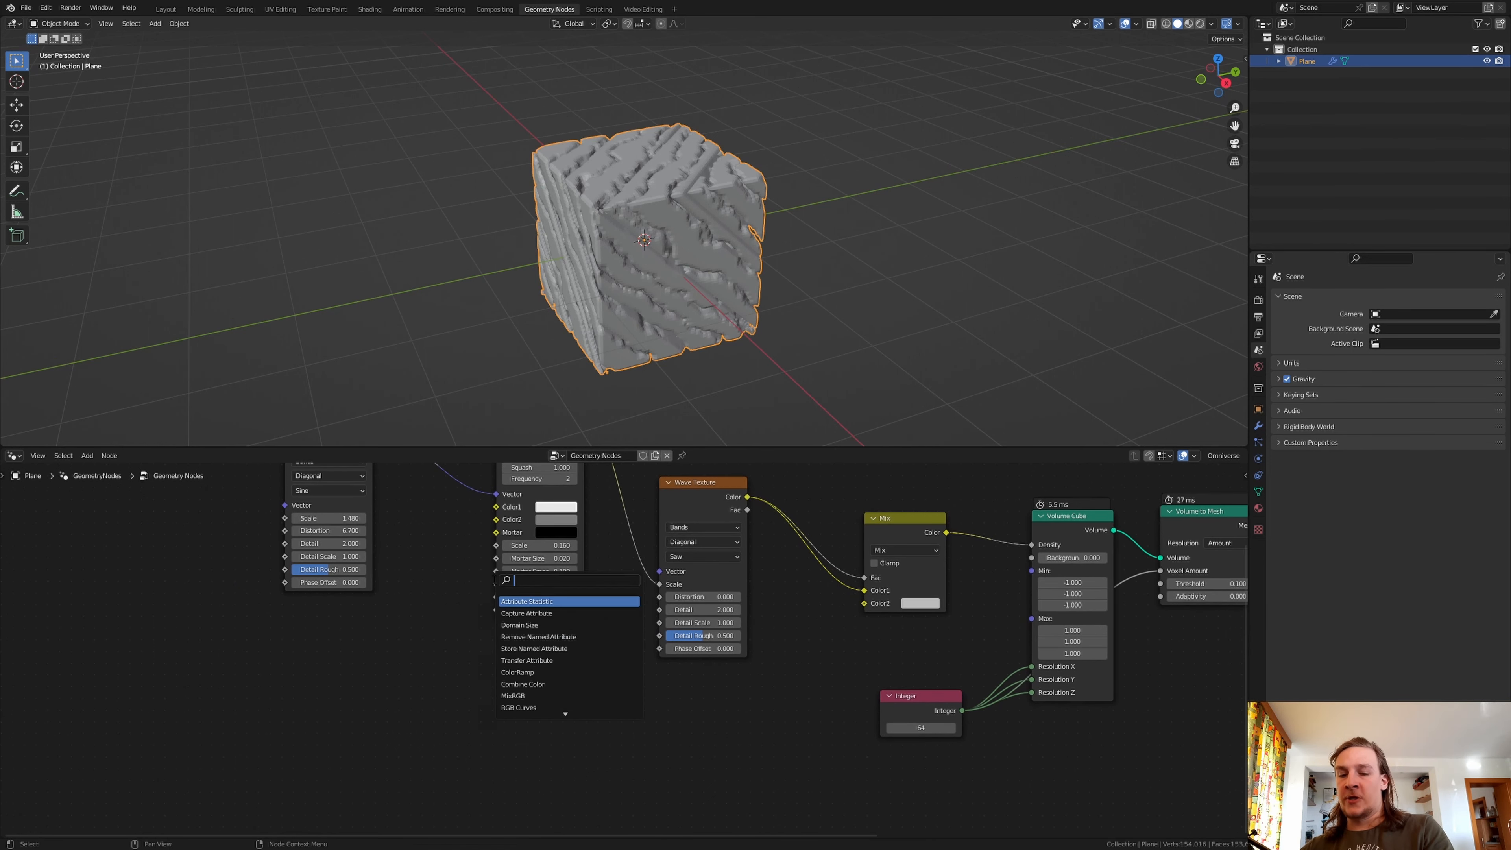
pyautogui.press('Return')
pyautogui.click(312, 647)
# - Set the Gradient Texture to Spherical and connect its Color to the Brick Texture's Mortar and the original Wave Texture's Vector
pyautogui.click(317, 680)
pyautogui.click(328, 746)
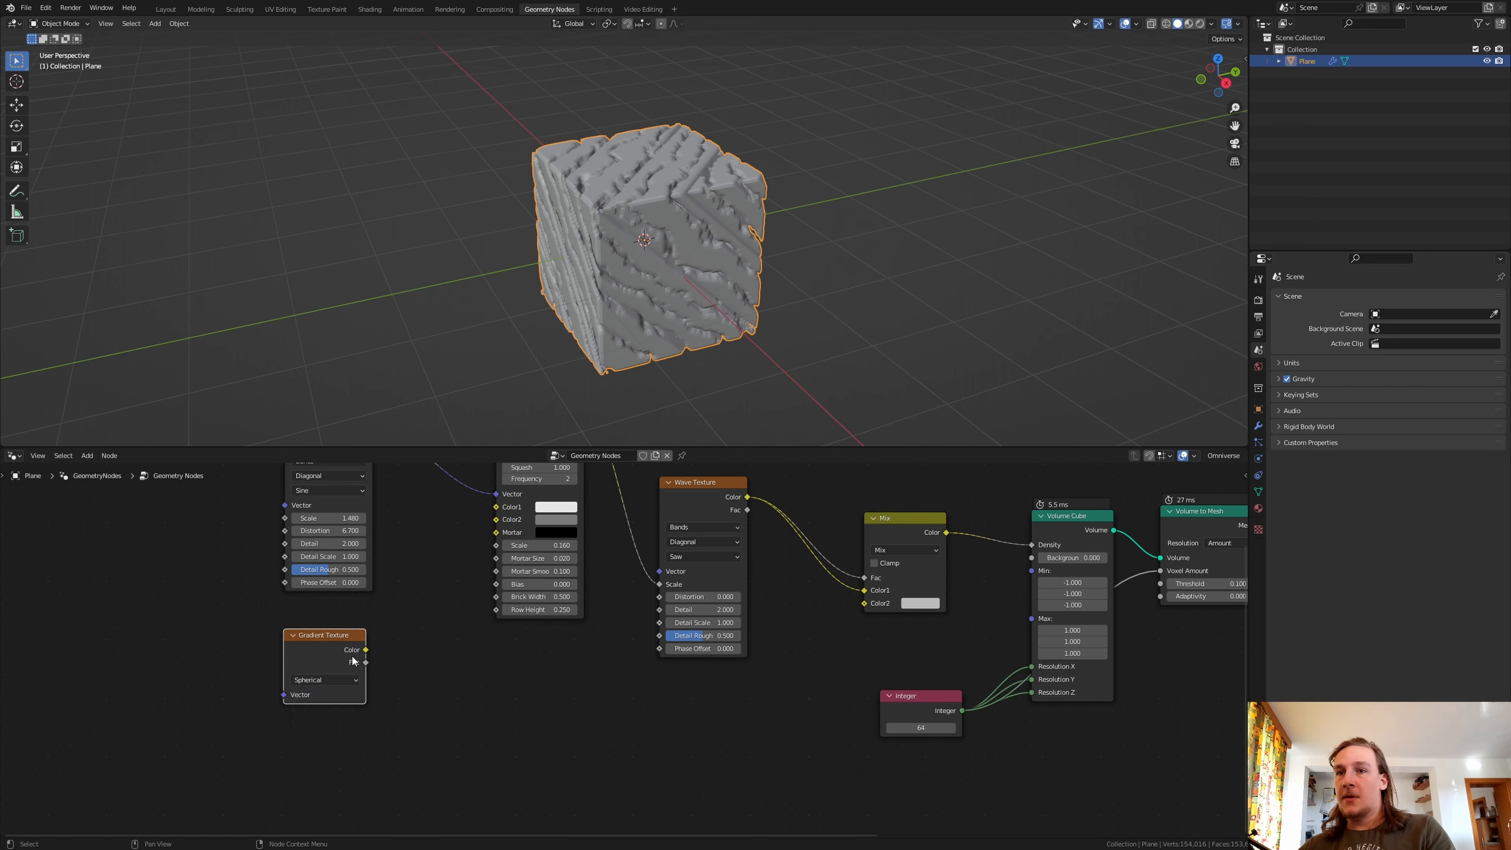
pyautogui.moveTo(366, 649); pyautogui.dragTo(505, 531)
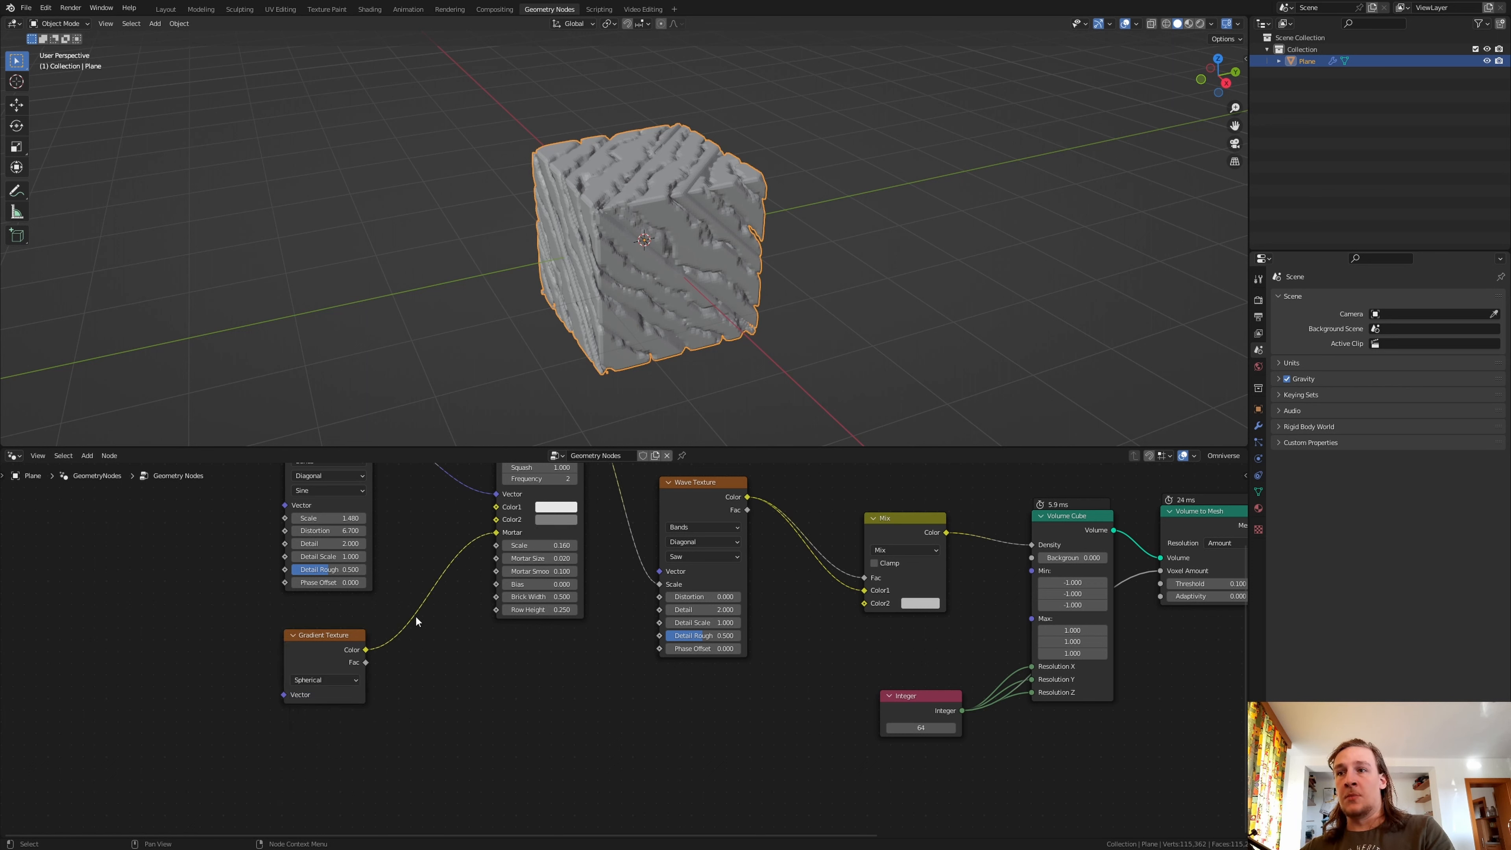
pyautogui.moveTo(365, 650); pyautogui.dragTo(661, 569)
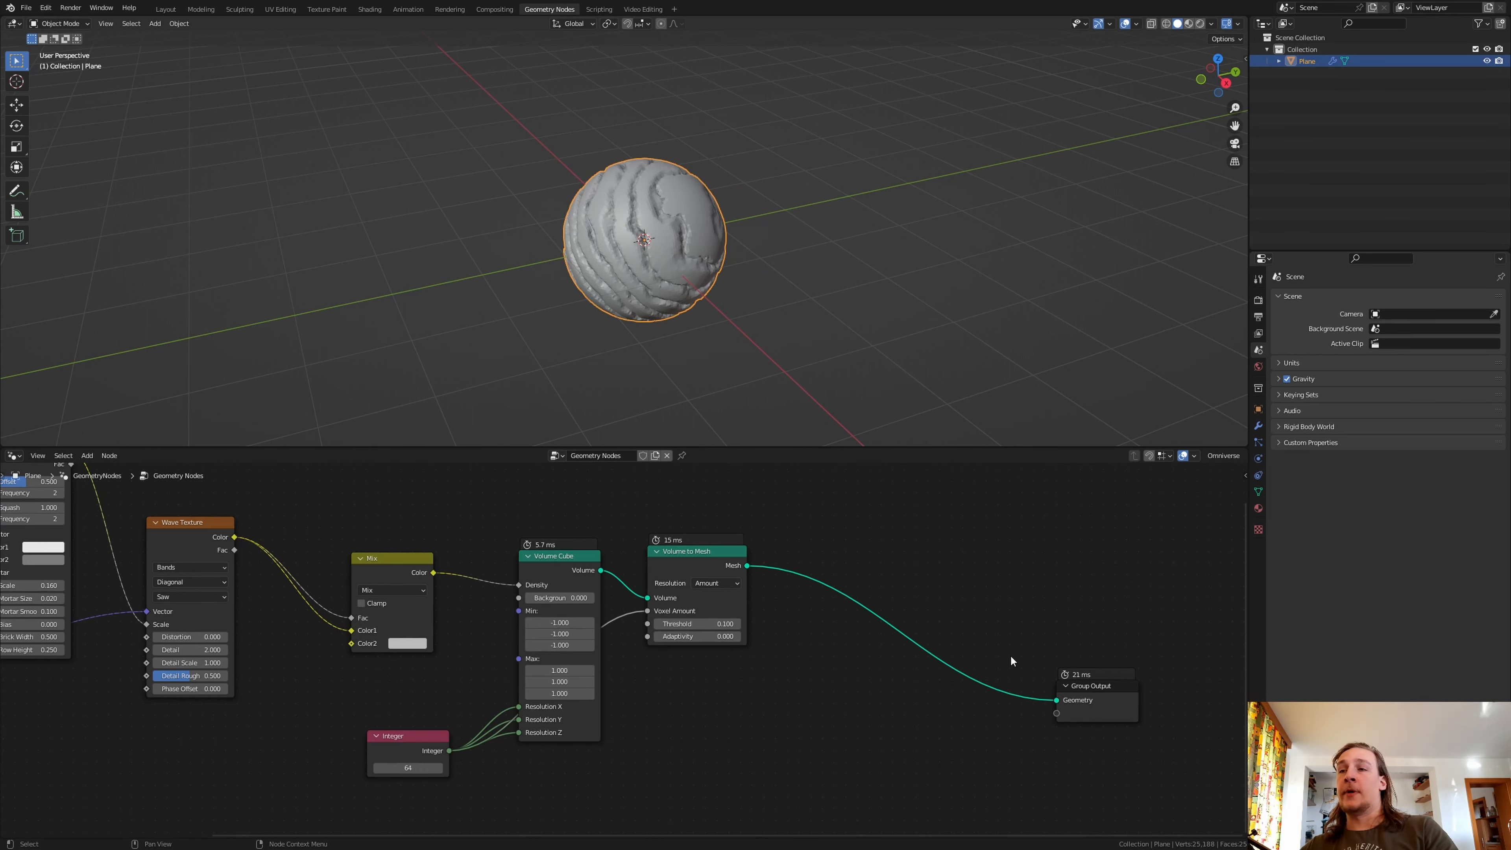
# - Insert a Set Shade Smooth node between the Volume to Mesh and Group Output nodes
pyautogui.hotkey('shift', 'a')
pyautogui.write('se')
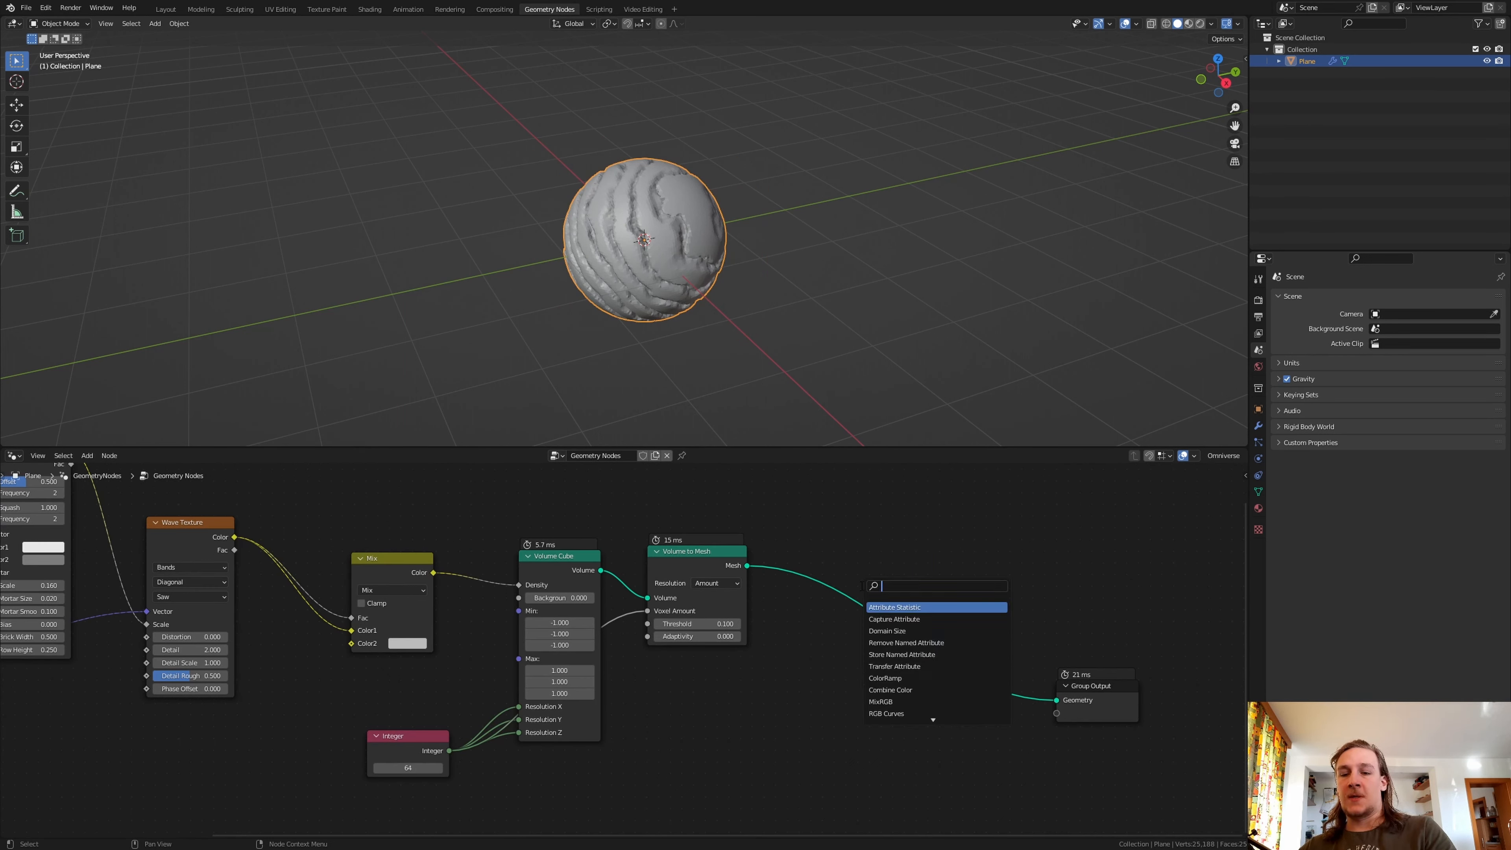
pyautogui.write('t sha')
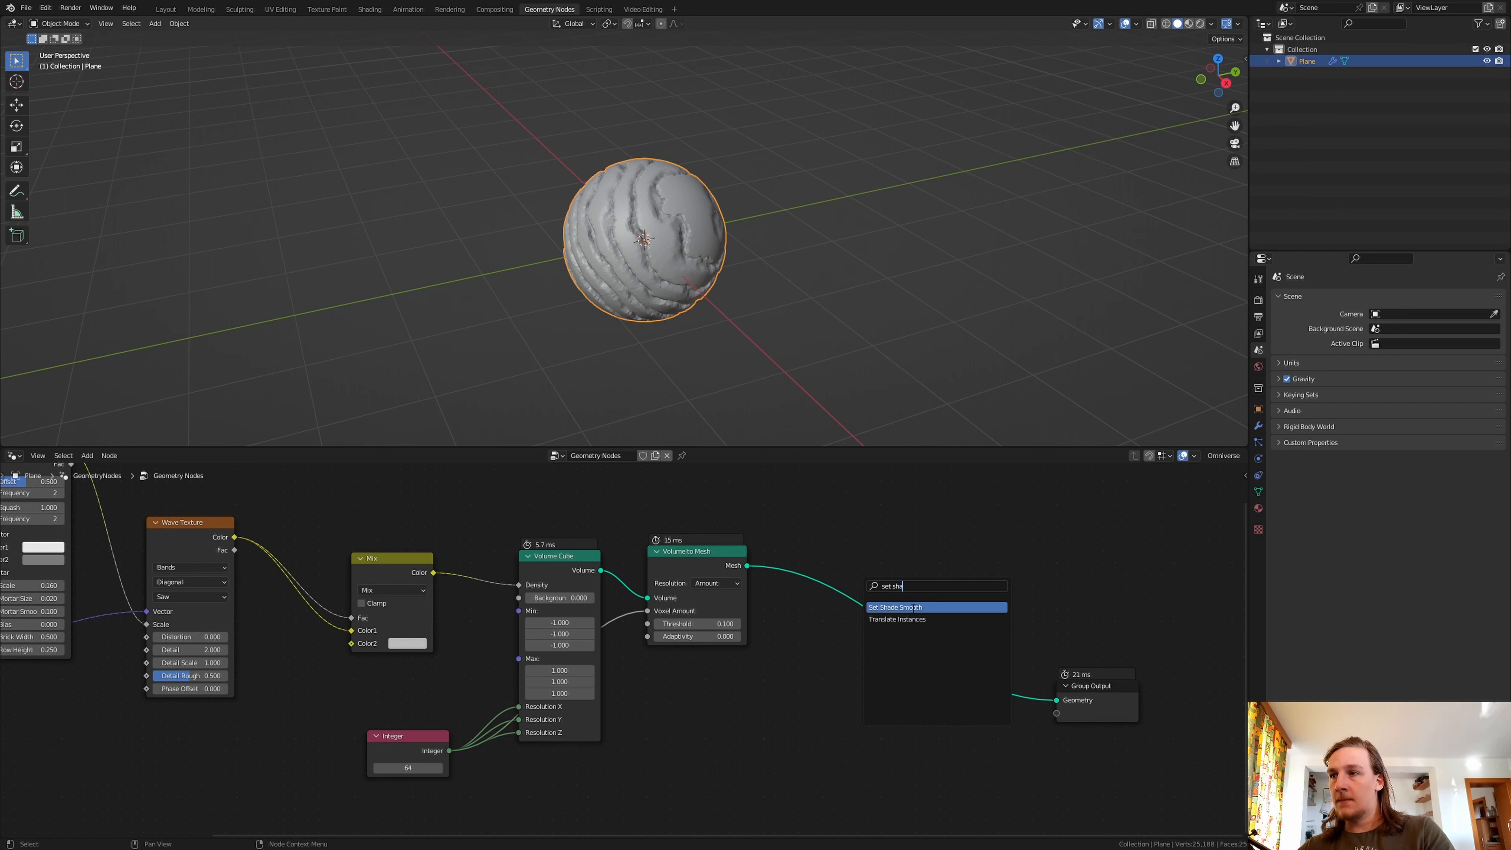
pyautogui.press('Return')
pyautogui.click(841, 568)
# - Insert a Set Material node between the Set Shade Smooth and Group Output nodes
pyautogui.hotkey('shift', 'a')
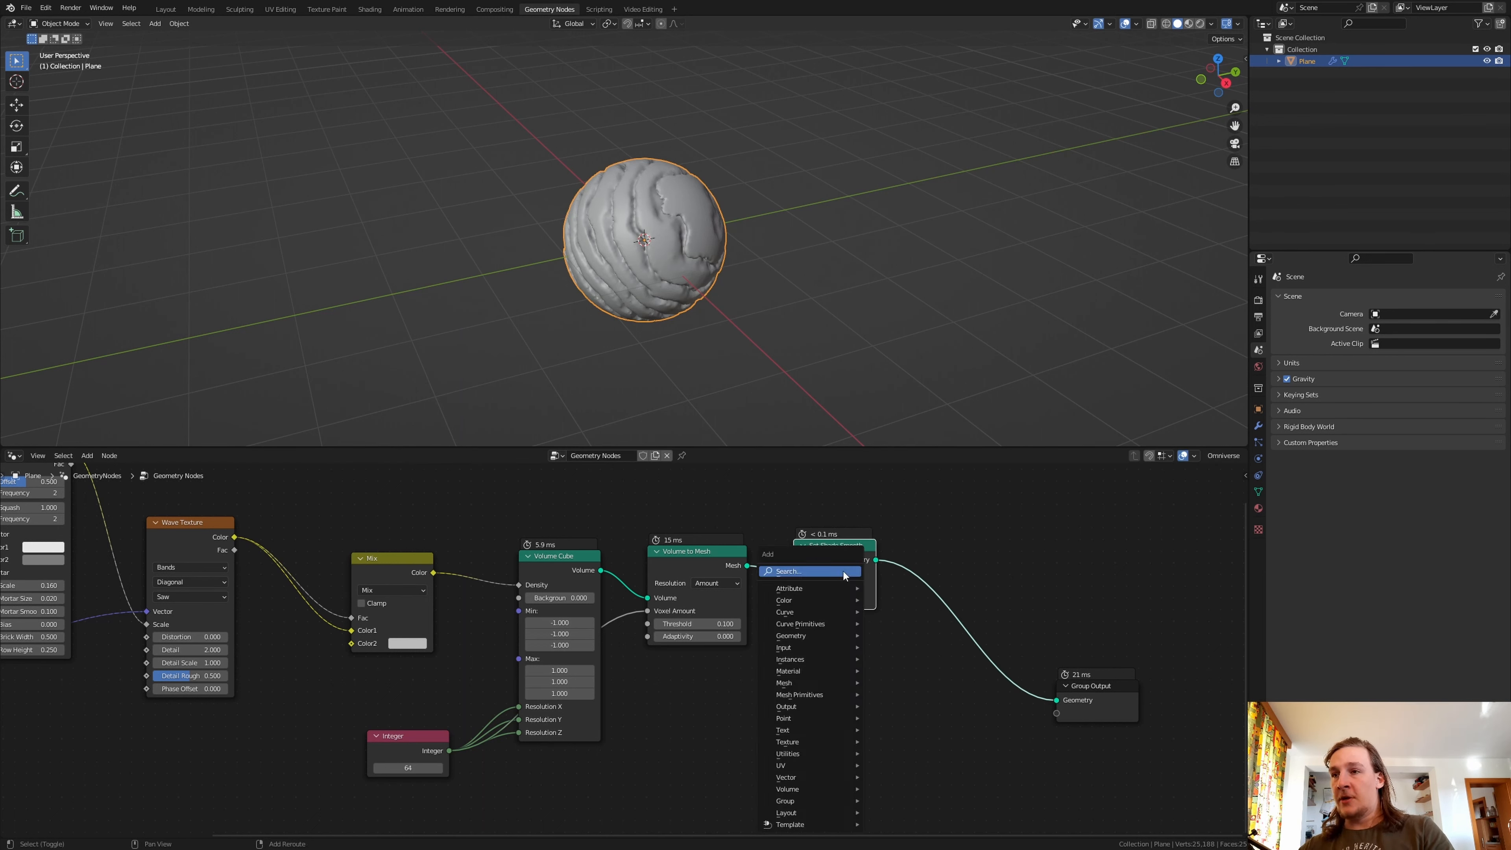
pyautogui.write('set m')
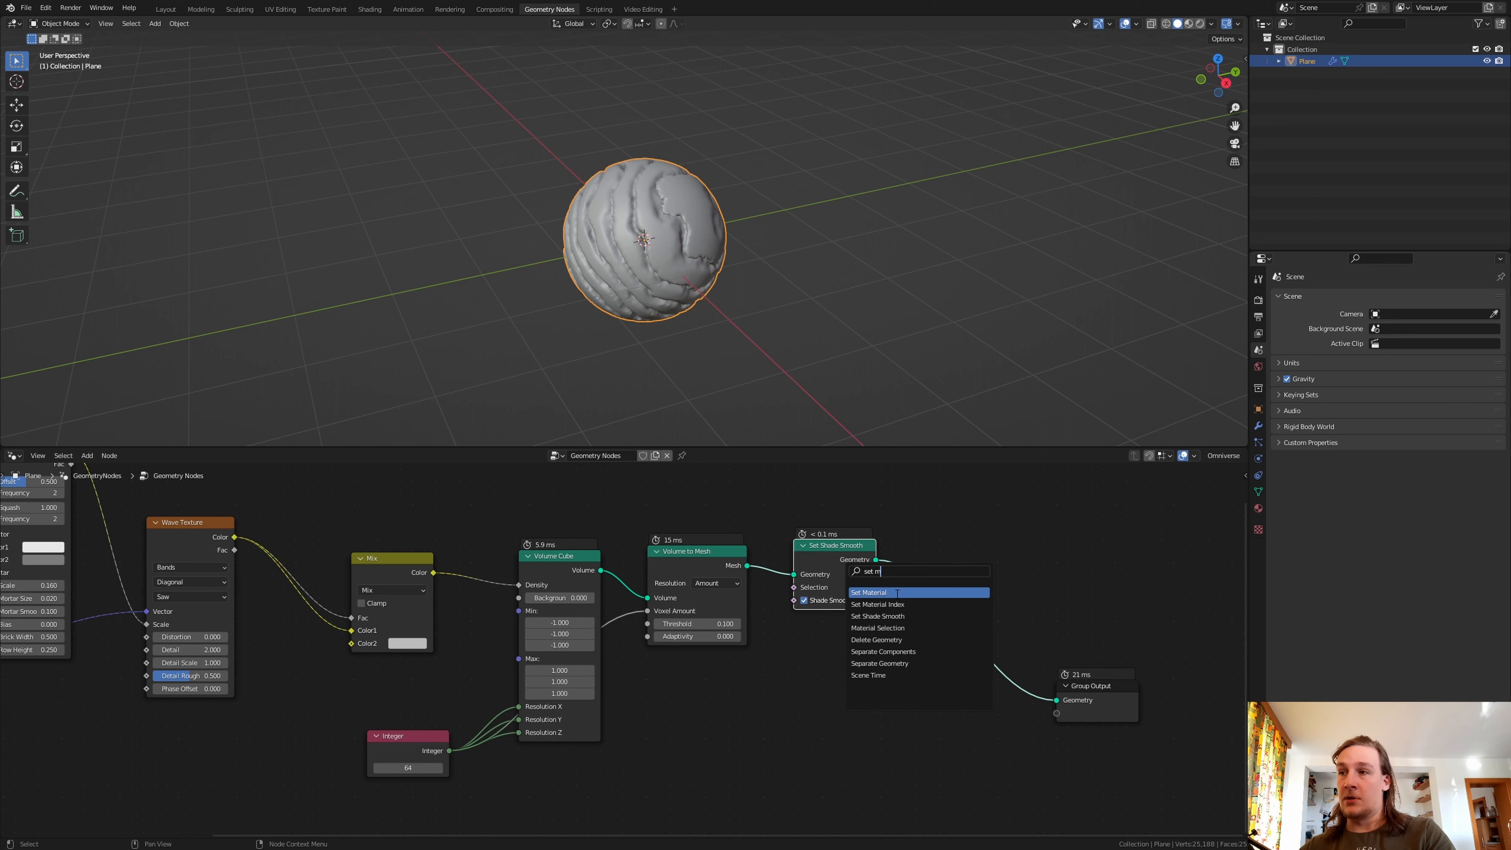
pyautogui.click(868, 616)
pyautogui.click(963, 574)
# - Create a new material on the plane and assign it in the Set Material node
pyautogui.click(1258, 508)
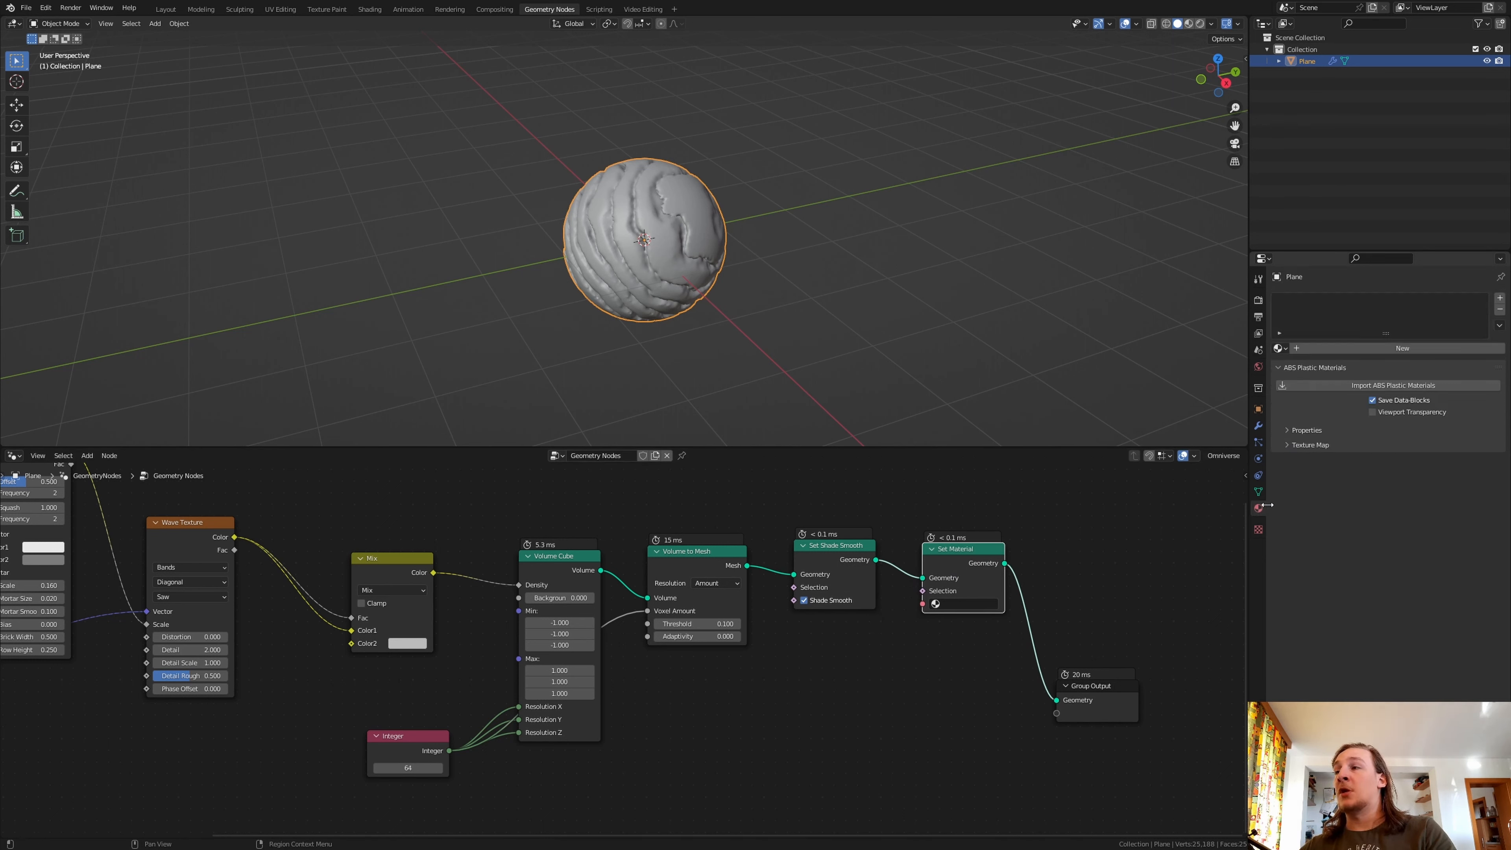
pyautogui.click(1358, 348)
pyautogui.click(963, 604)
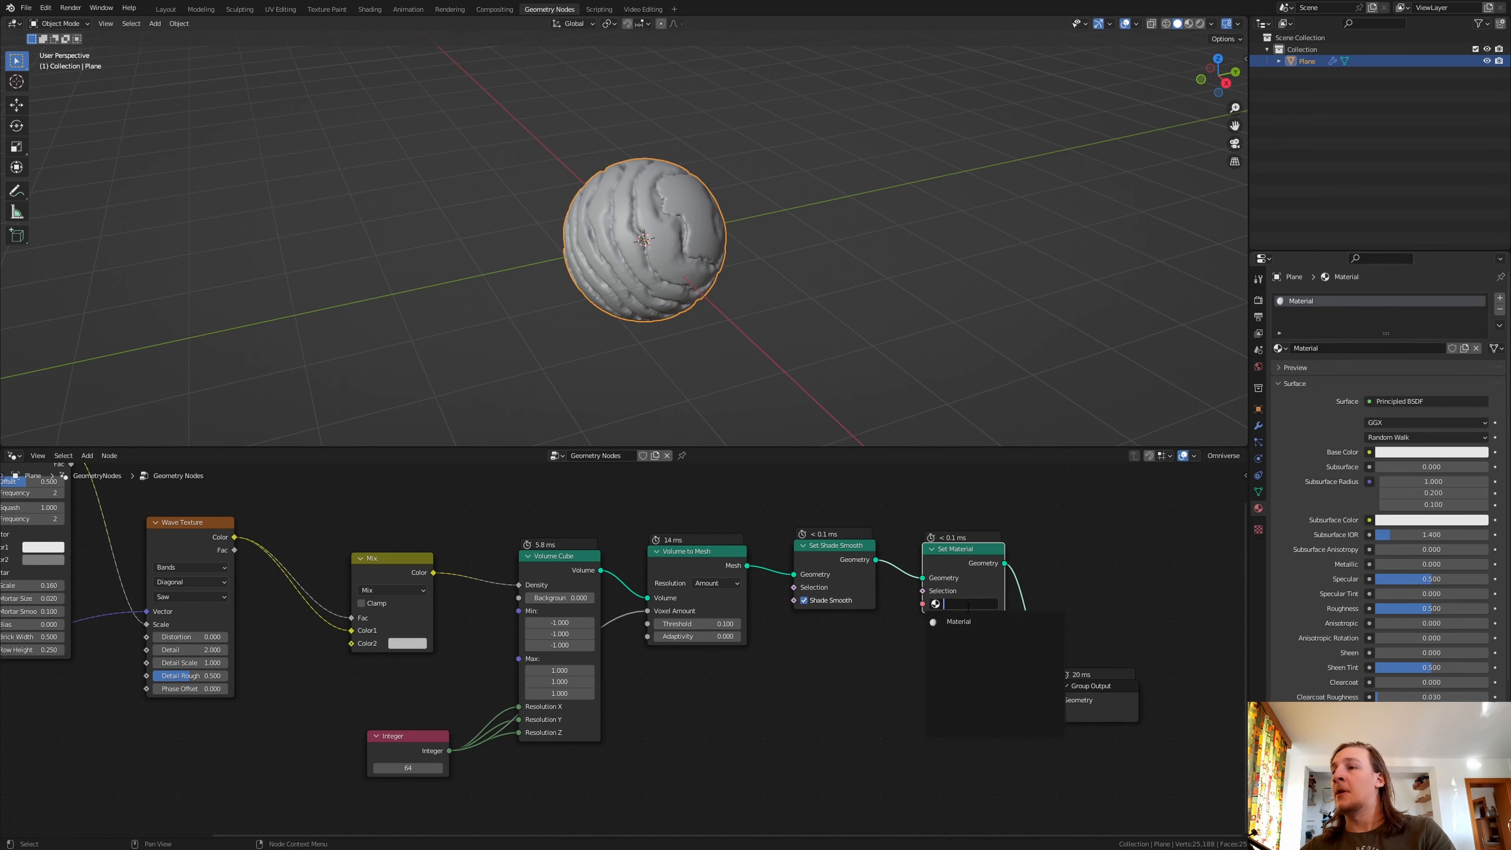
pyautogui.click(963, 622)
# - Add a Position node below the texture nodes and connect its output to the Mix node's Color2
pyautogui.moveTo(231, 636); pyautogui.dragTo(436, 644, button='middle')
pyautogui.moveTo(351, 680); pyautogui.dragTo(735, 627, button='middle')
pyautogui.scroll(-5, 735, 627)
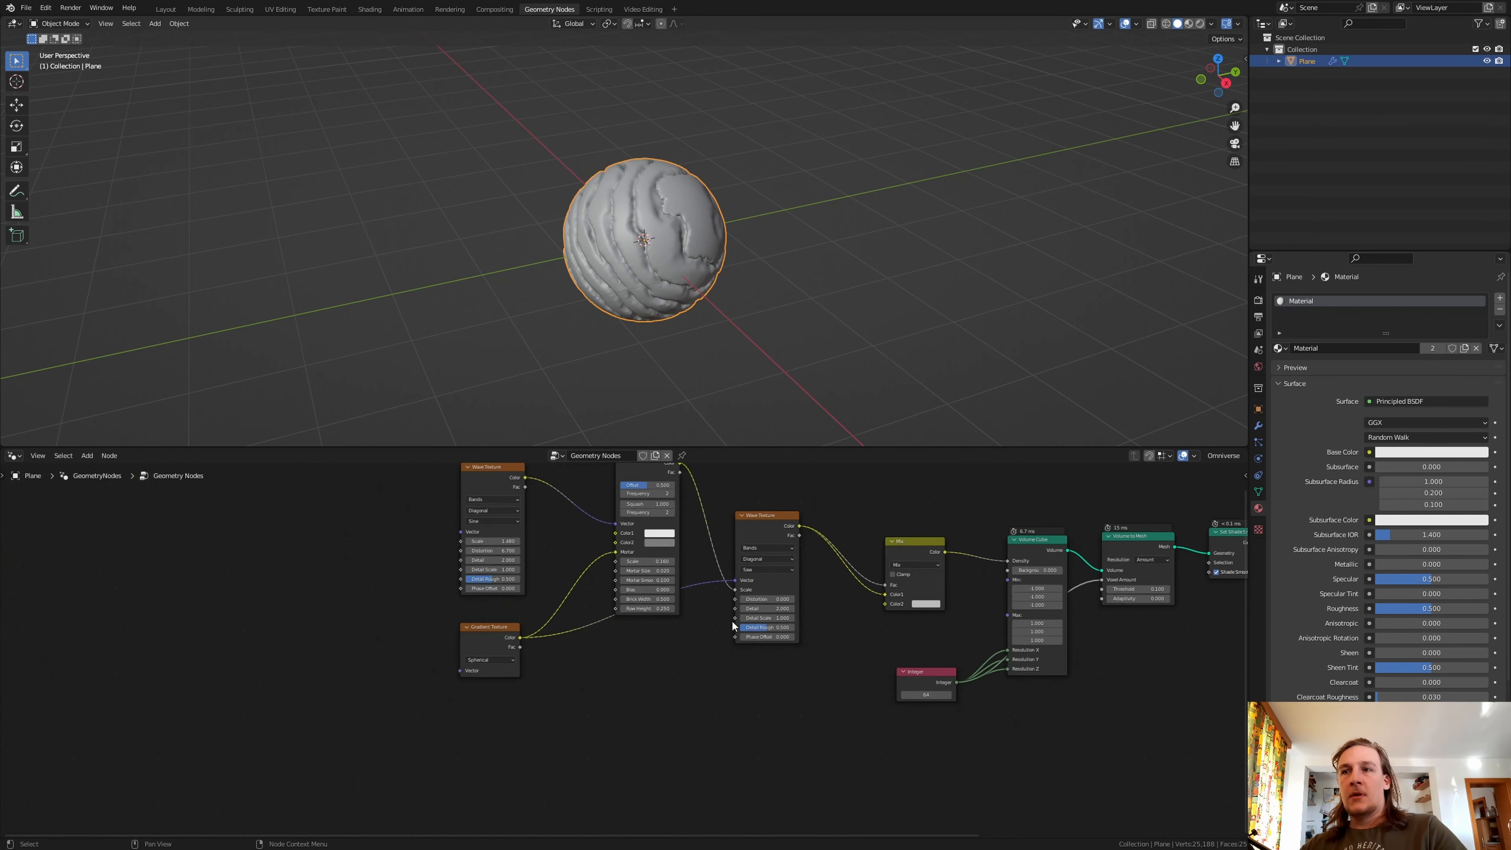
pyautogui.scroll(2, 489, 660)
pyautogui.hotkey('shift', 'a')
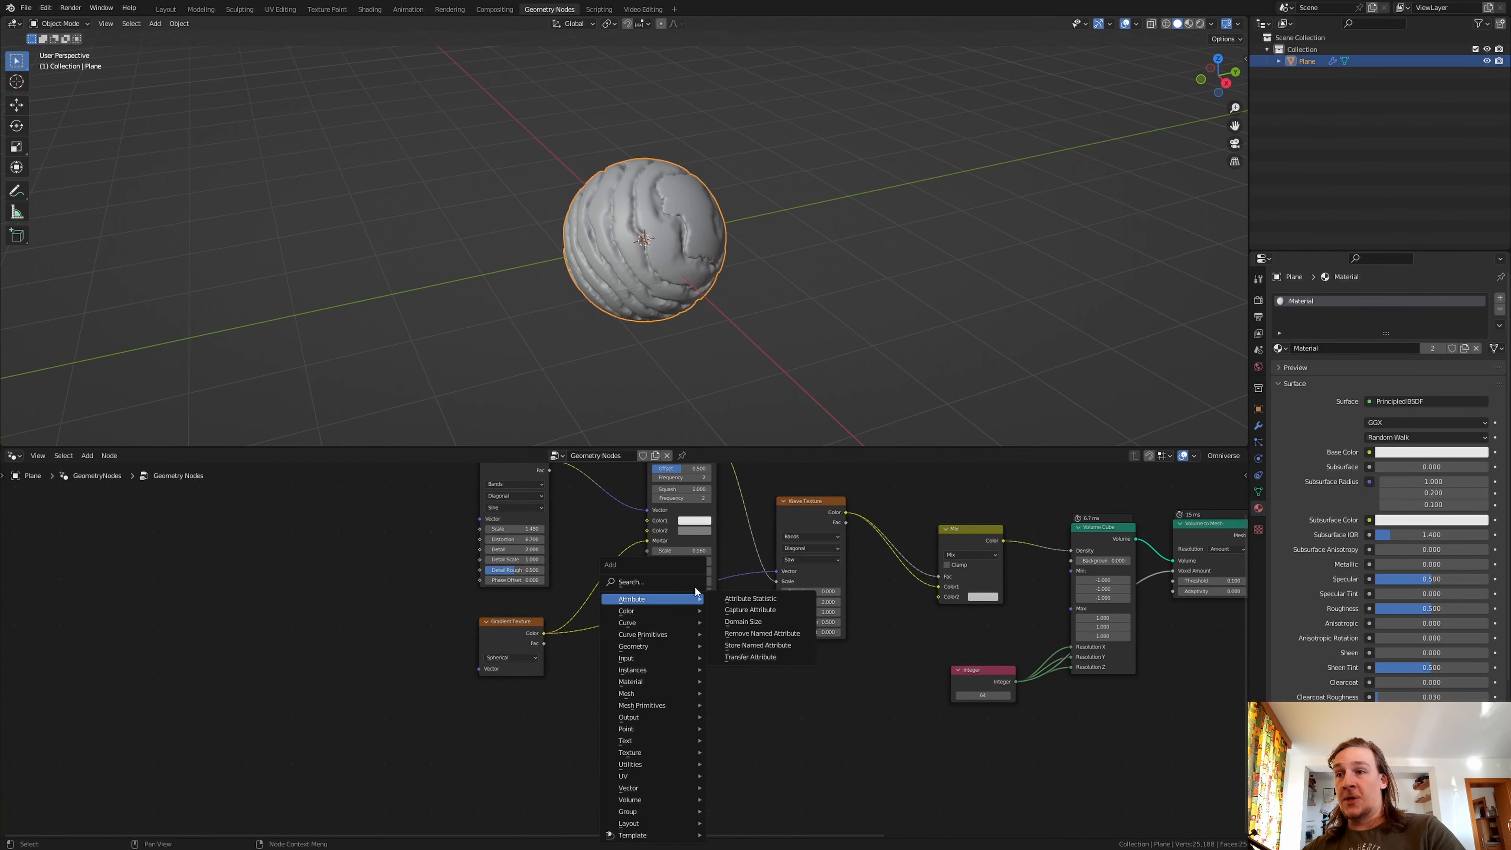
pyautogui.click(687, 582)
pyautogui.write('po')
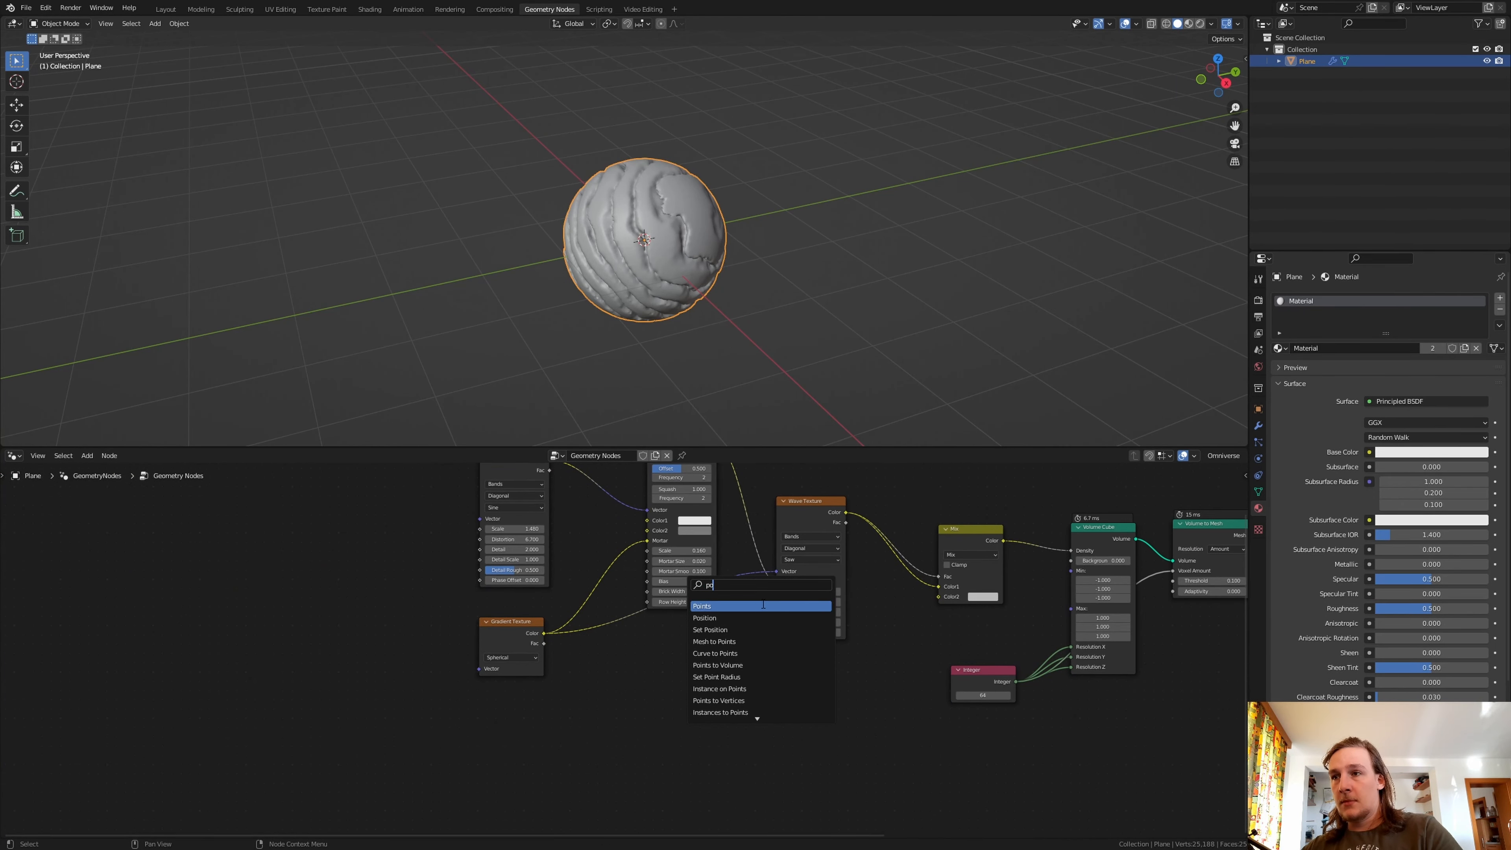
pyautogui.click(763, 618)
pyautogui.click(189, 772)
pyautogui.moveTo(183, 756); pyautogui.dragTo(939, 597)
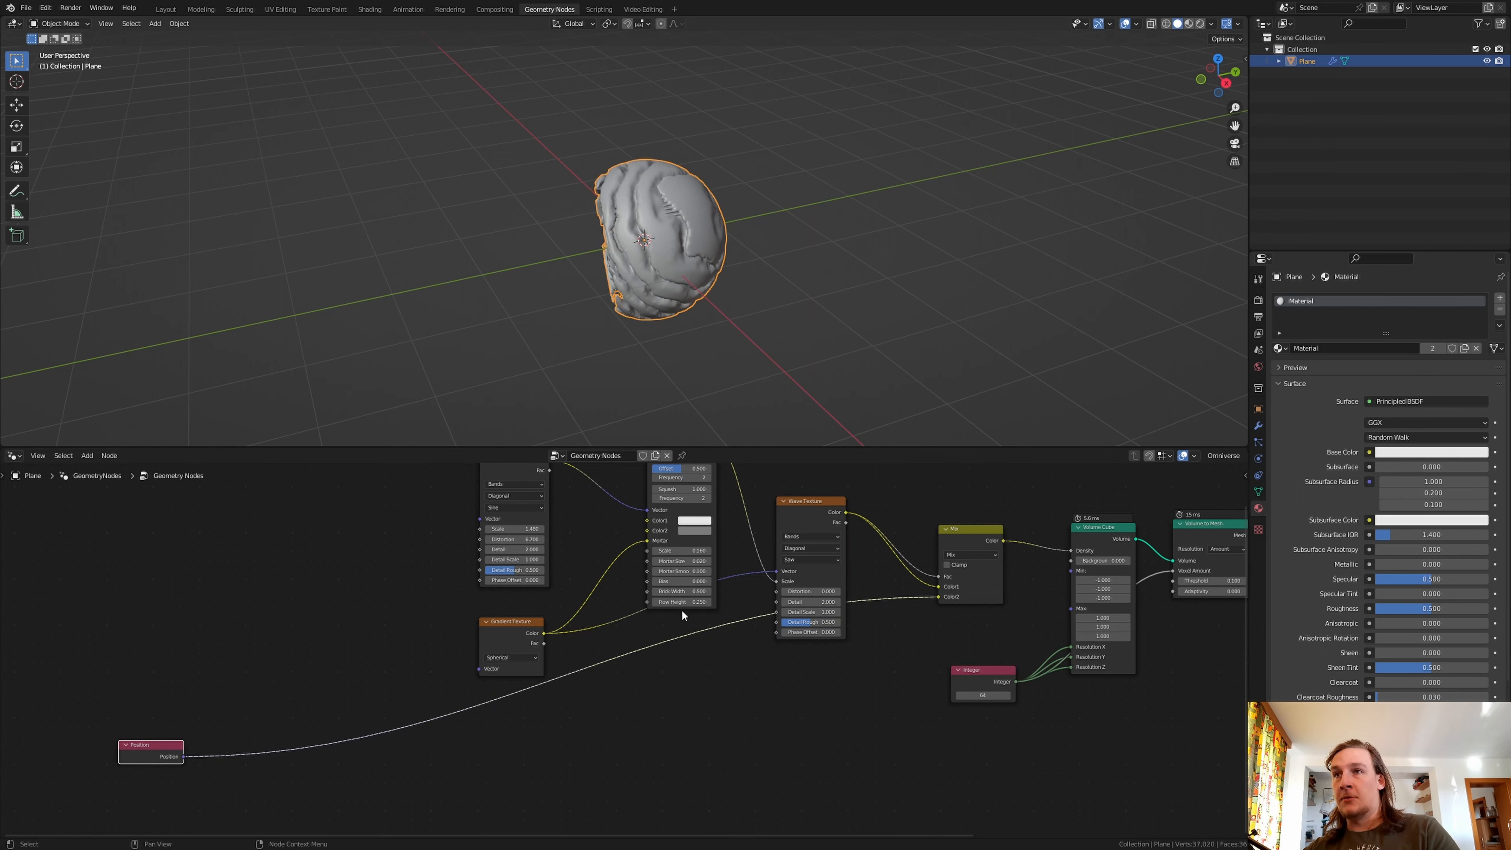
# - Insert a Separate XYZ node into the link from Position to Mix, close to the Position node
pyautogui.hotkey('shift', 'a')
pyautogui.click(530, 575)
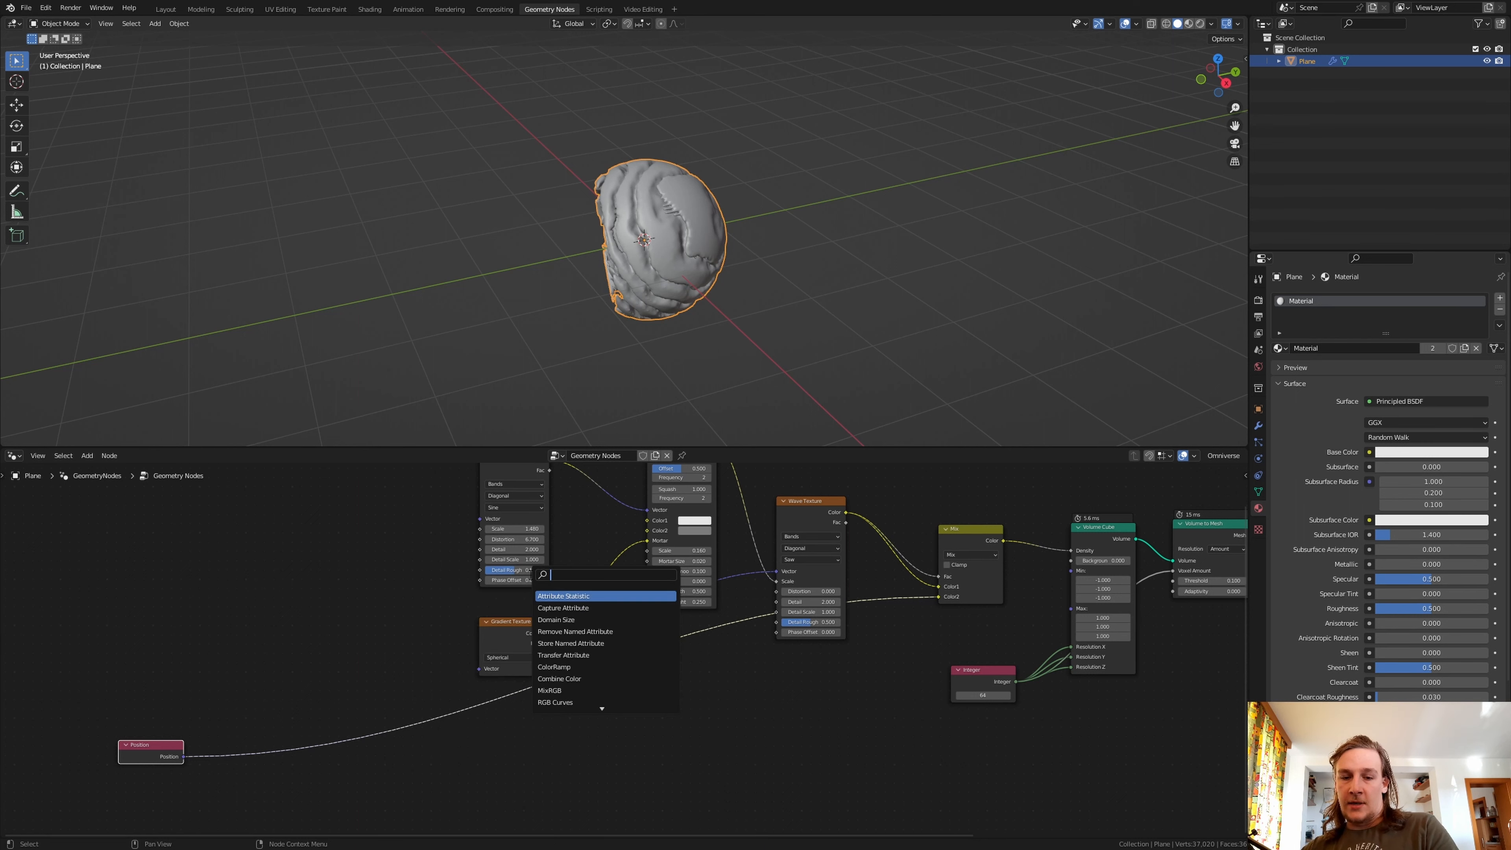
pyautogui.write('xyz')
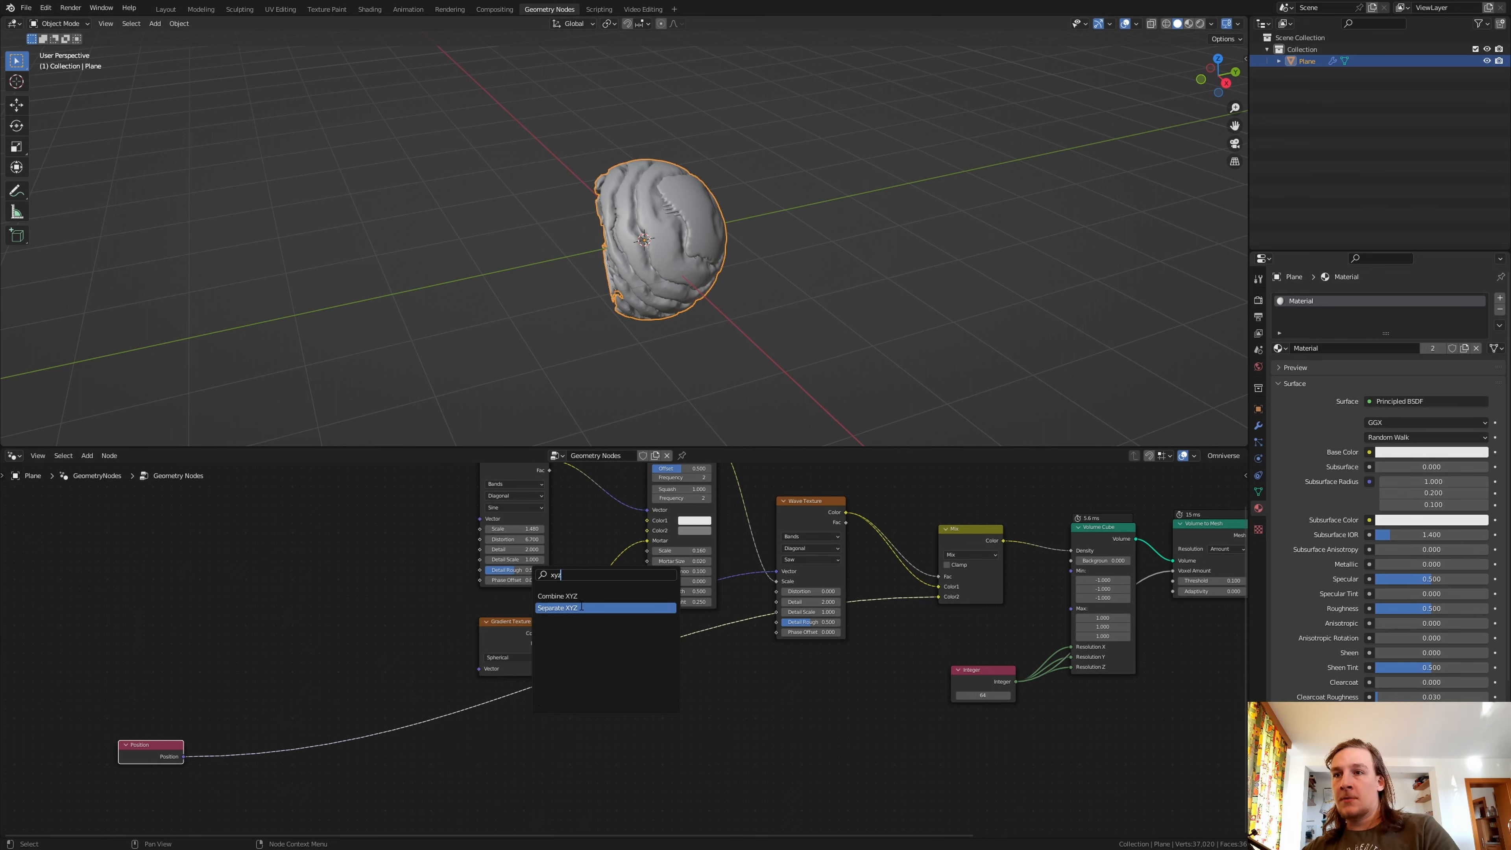
pyautogui.click(575, 608)
pyautogui.click(283, 747)
# - Insert a Combine XYZ node into the link between Separate XYZ and the Mix node
pyautogui.hotkey('shift', 'a')
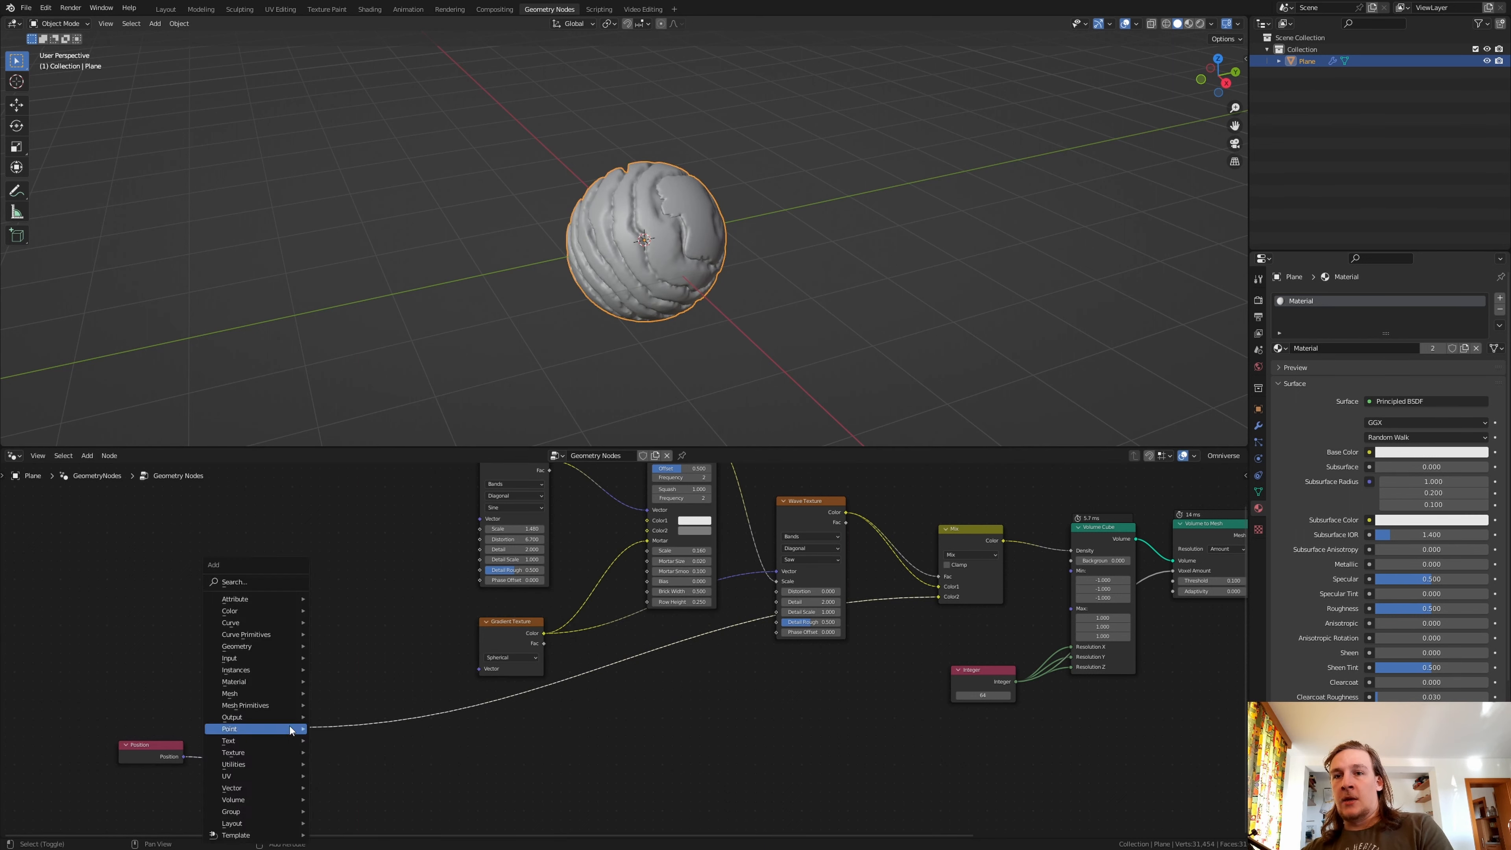
pyautogui.click(267, 582)
pyautogui.write('xyz')
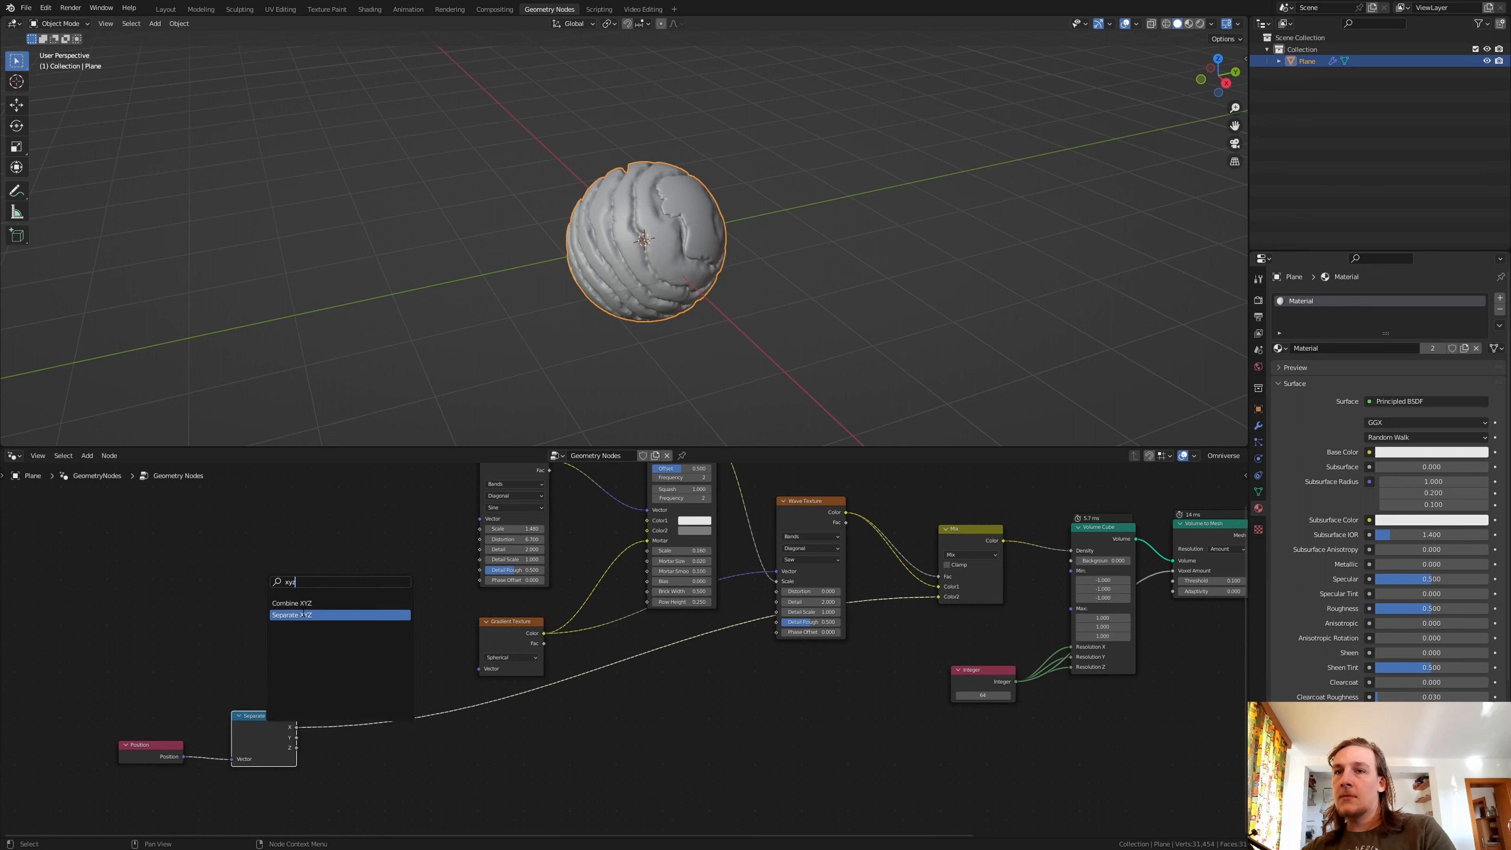
pyautogui.press('Return')
pyautogui.click(709, 723)
pyautogui.scroll(1, 833, 726)
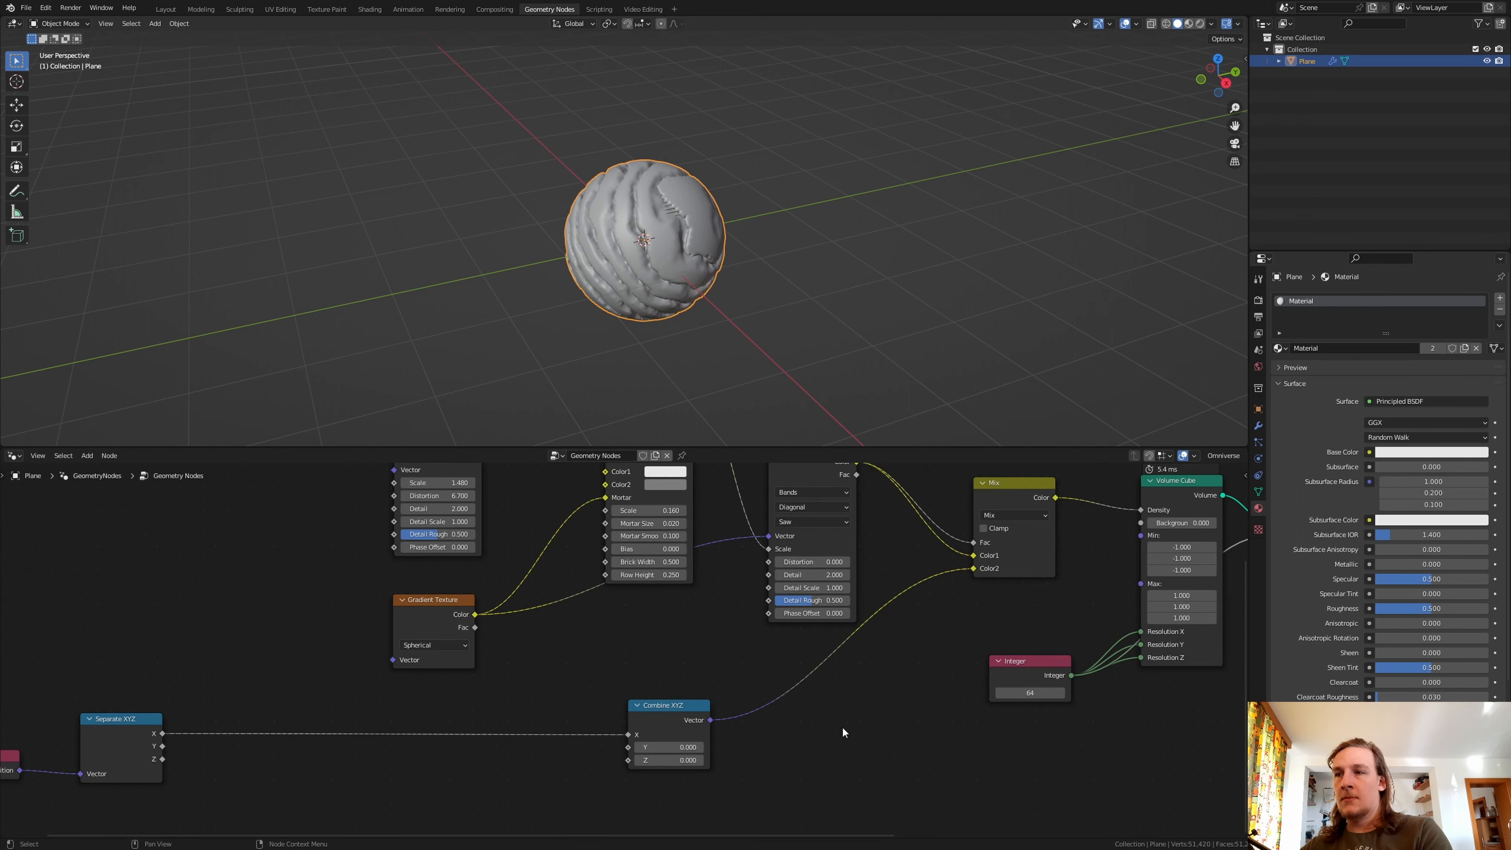
# - Insert a Smooth Minimum Math node between Combine XYZ and Mix, and move Combine XYZ's incoming link from X to Z
pyautogui.hotkey('shift', 'a')
pyautogui.click(762, 576)
pyautogui.write('m')
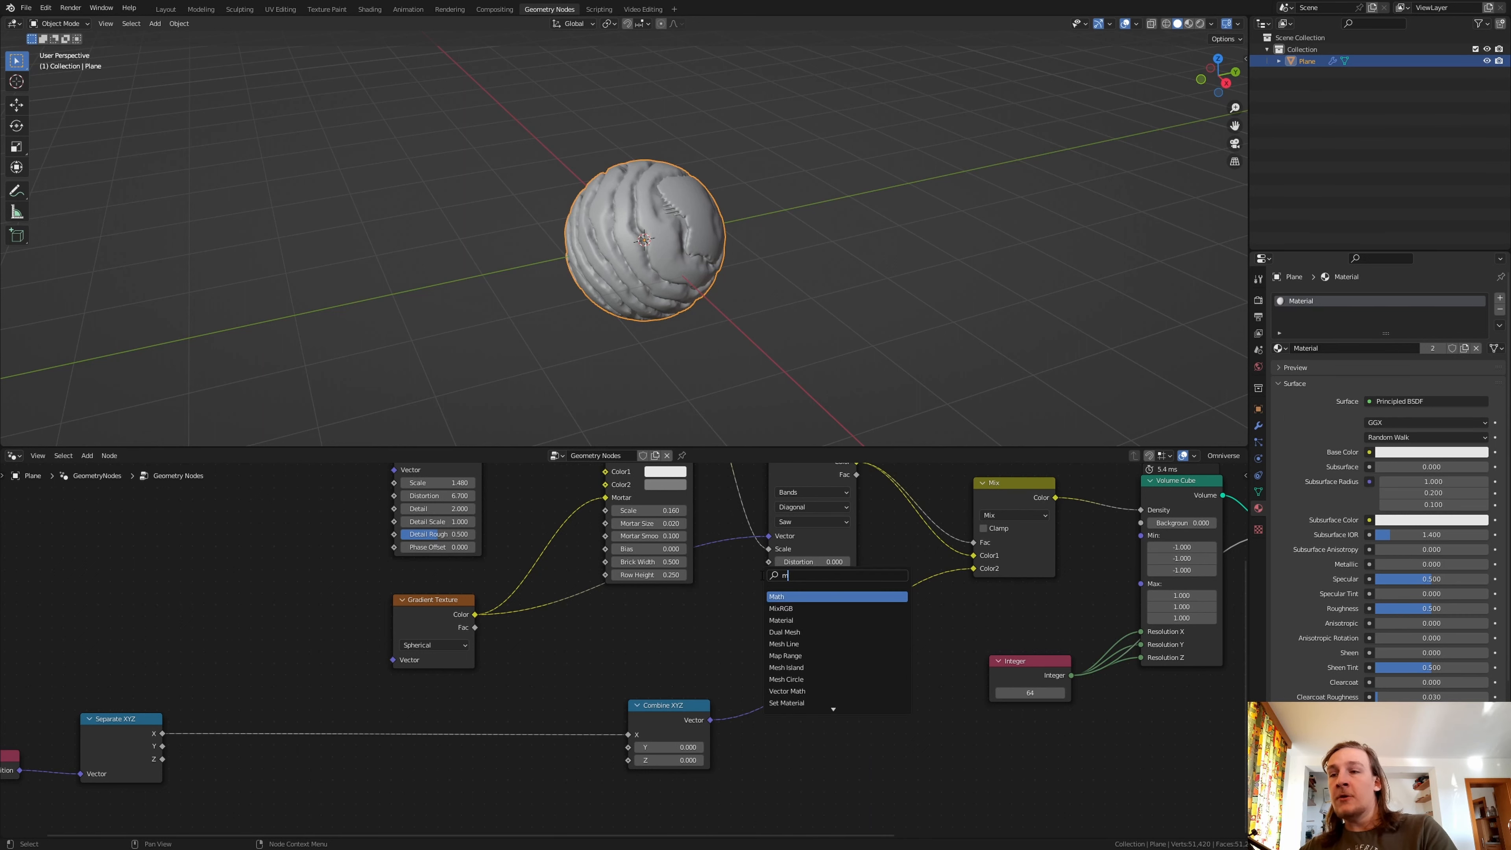
pyautogui.click(800, 597)
pyautogui.click(786, 704)
pyautogui.click(809, 704)
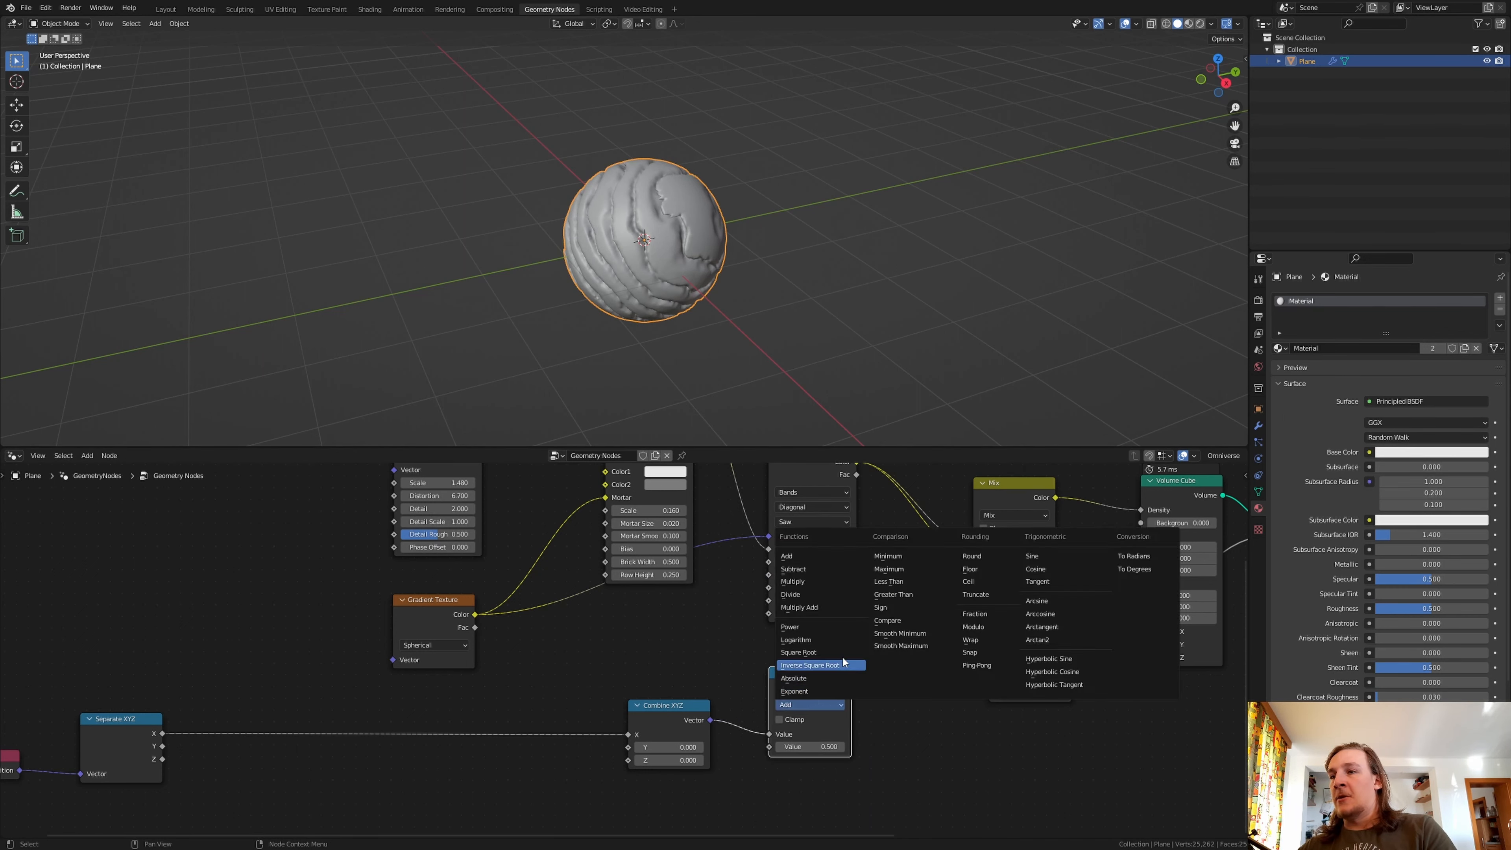
pyautogui.click(906, 634)
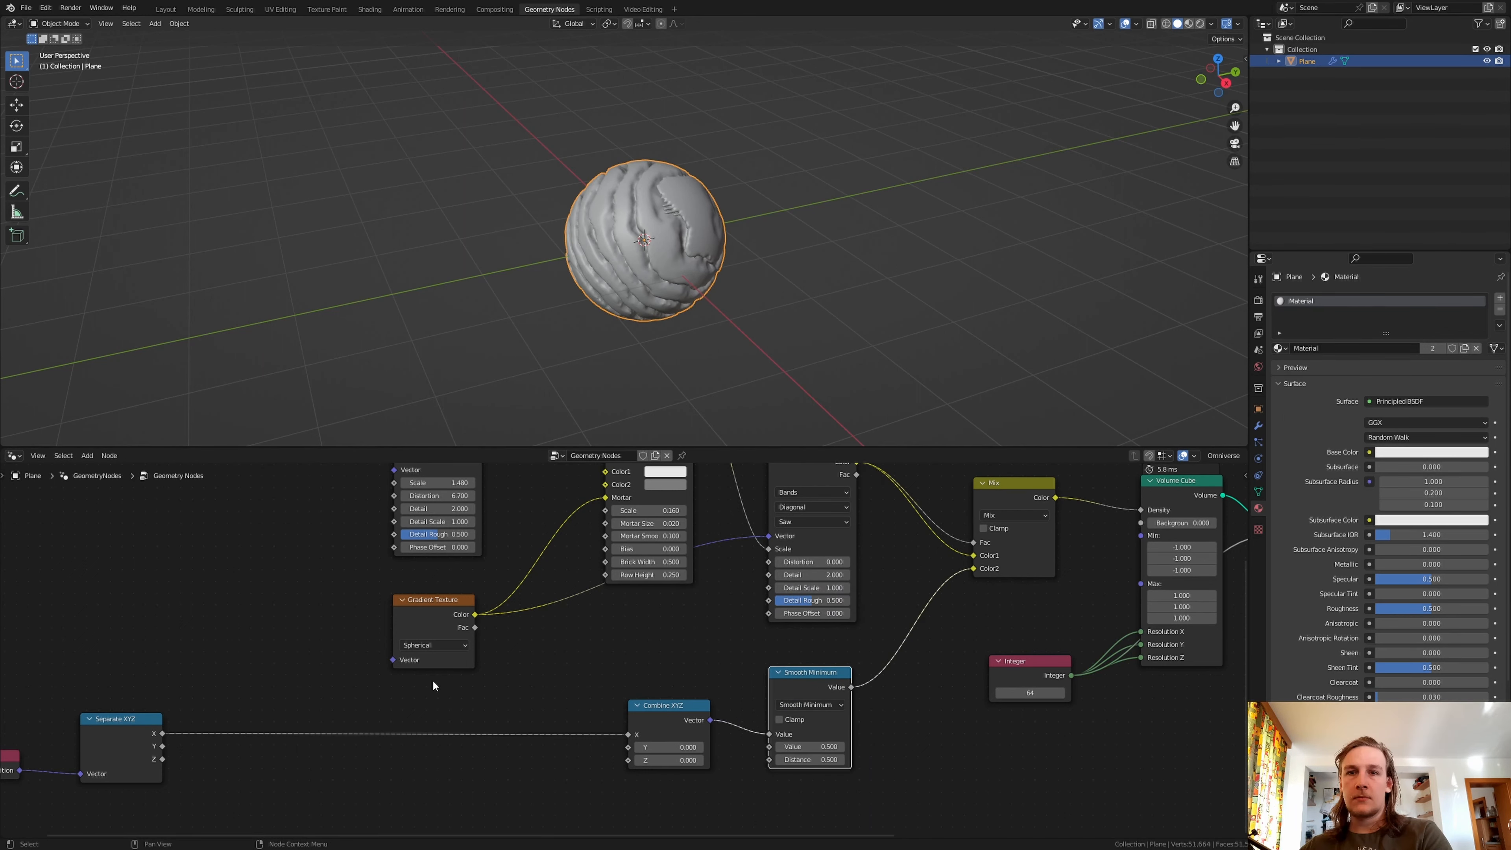
pyautogui.moveTo(625, 738); pyautogui.dragTo(624, 765)
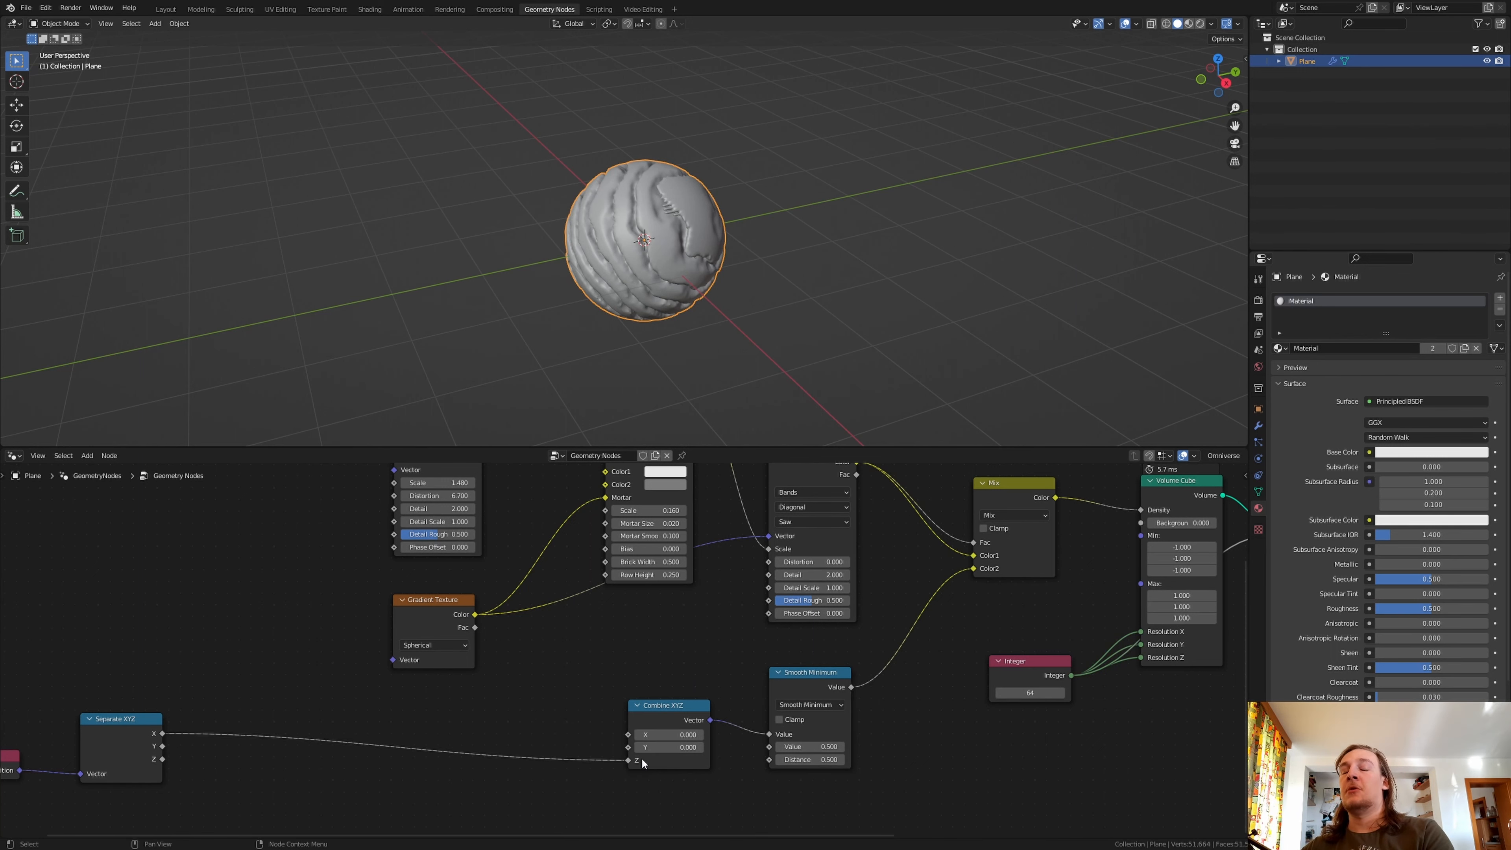
# - Insert a Multiply Math node after Separate XYZ and connect Separate XYZ's Z to its second value
pyautogui.moveTo(315, 690); pyautogui.dragTo(435, 691, button='middle')
pyautogui.hotkey('shift', 'a')
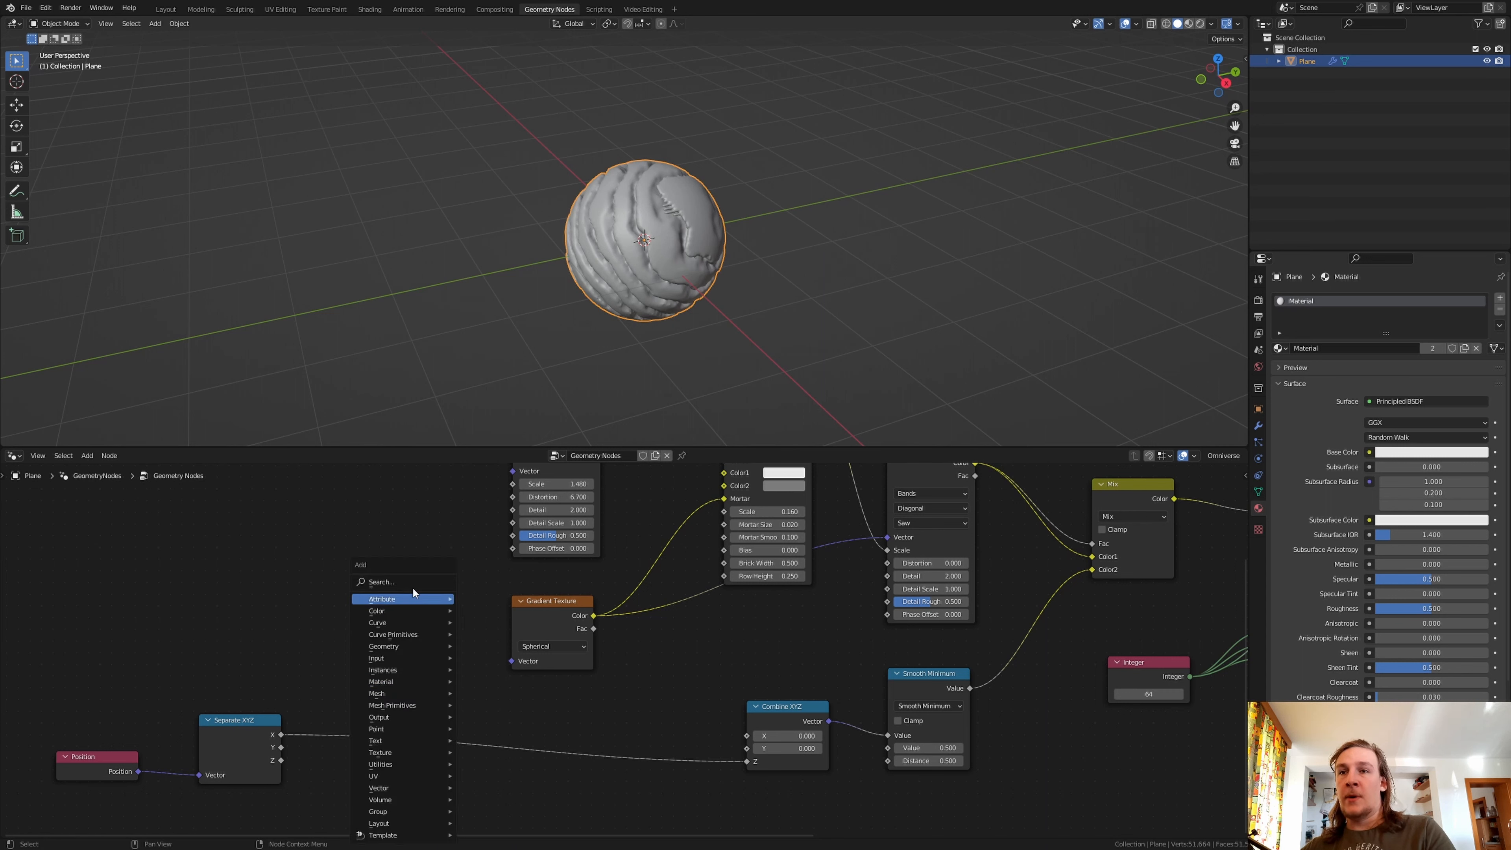
pyautogui.write('m')
pyautogui.click(461, 604)
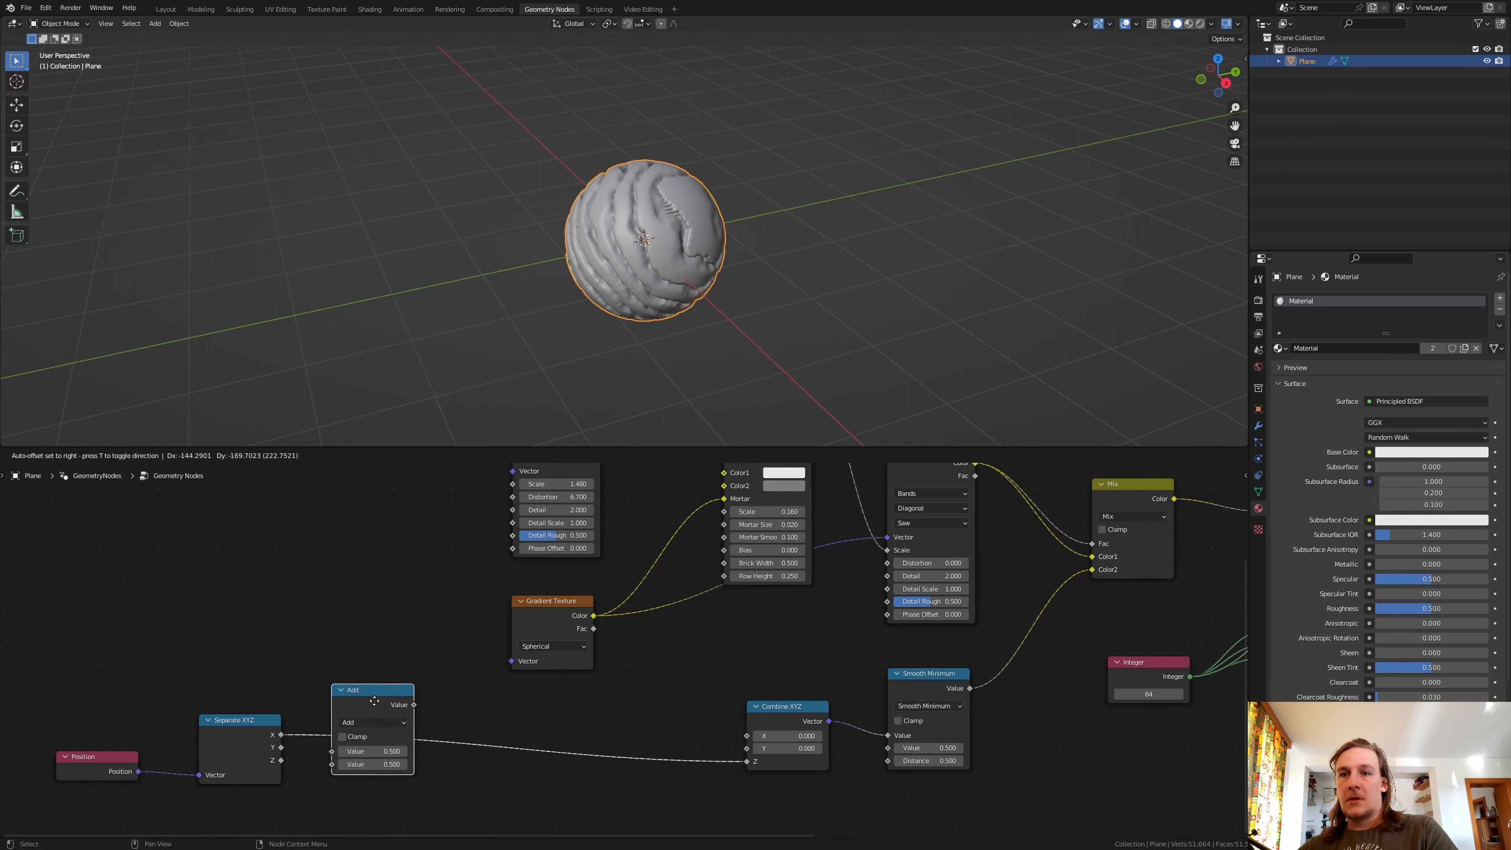
pyautogui.click(375, 712)
pyautogui.click(376, 715)
pyautogui.click(379, 595)
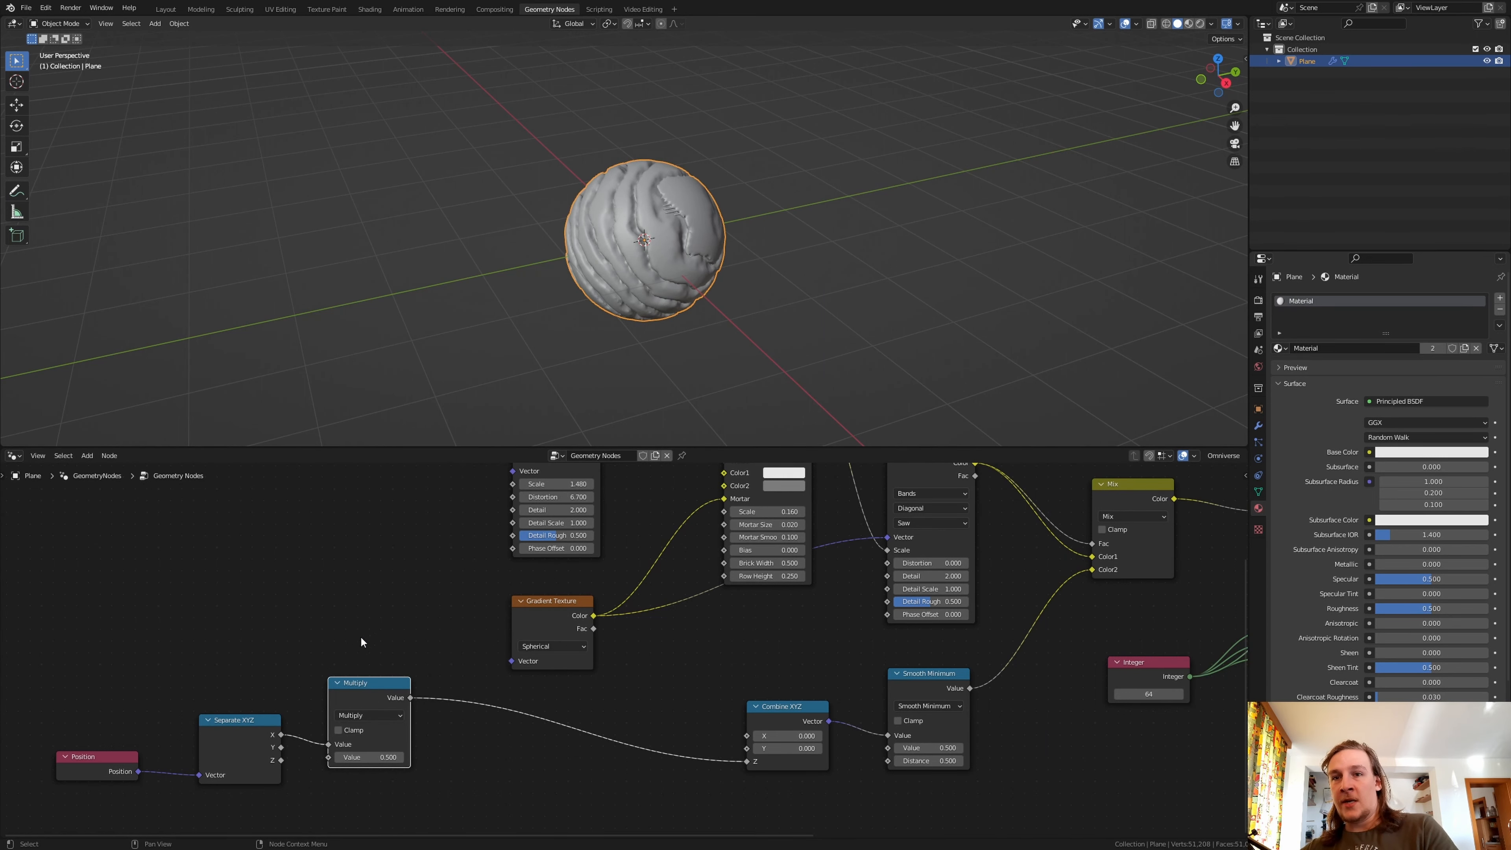
pyautogui.moveTo(277, 766); pyautogui.dragTo(357, 761)
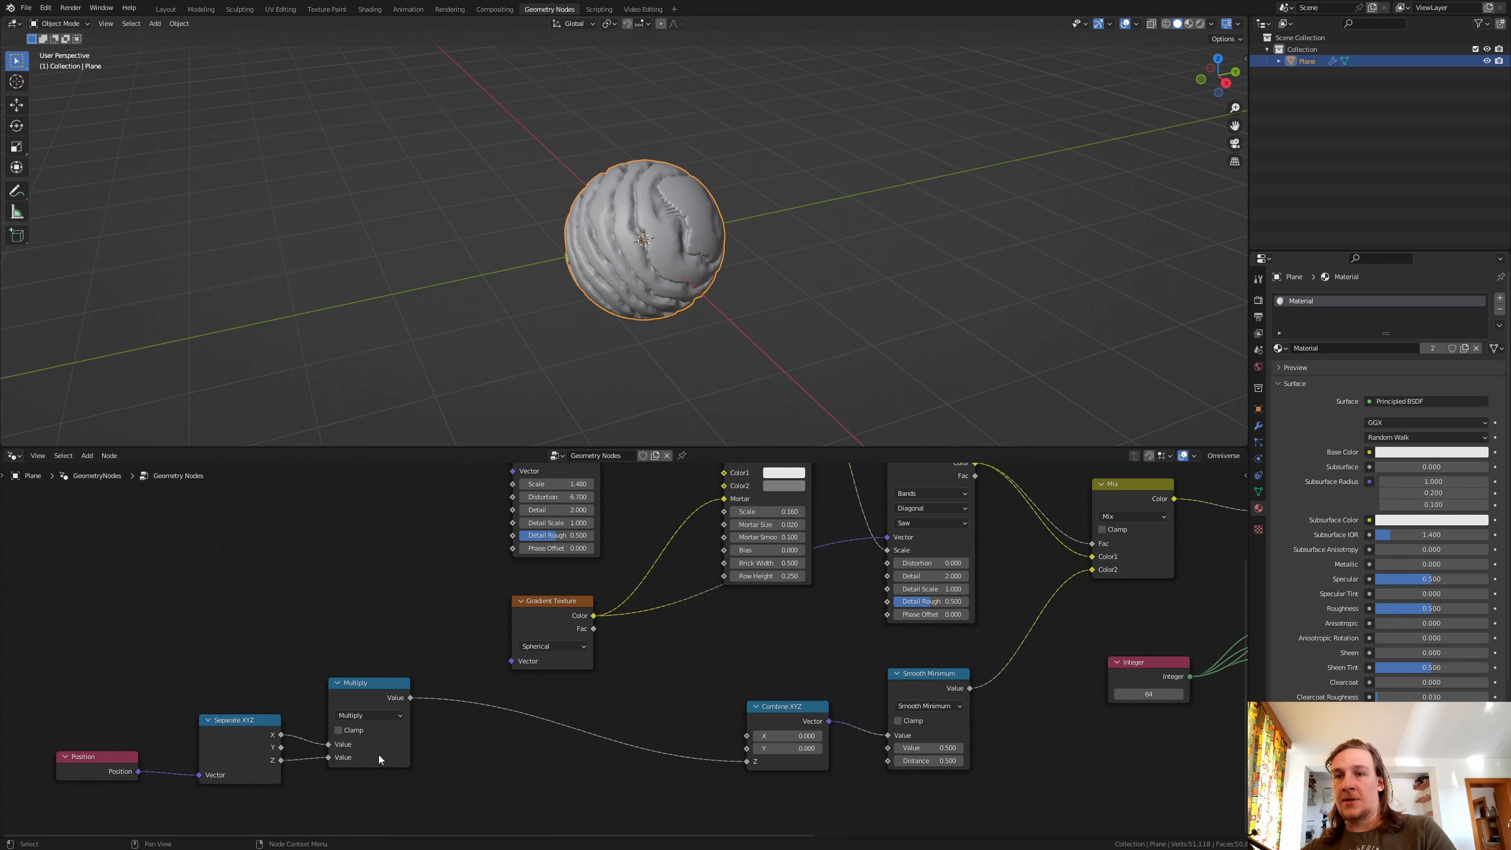
# - Duplicate the Multiply node into the link to Combine XYZ, and shift this node chain away from Combine XYZ
pyautogui.hotkey('shift', 'd')
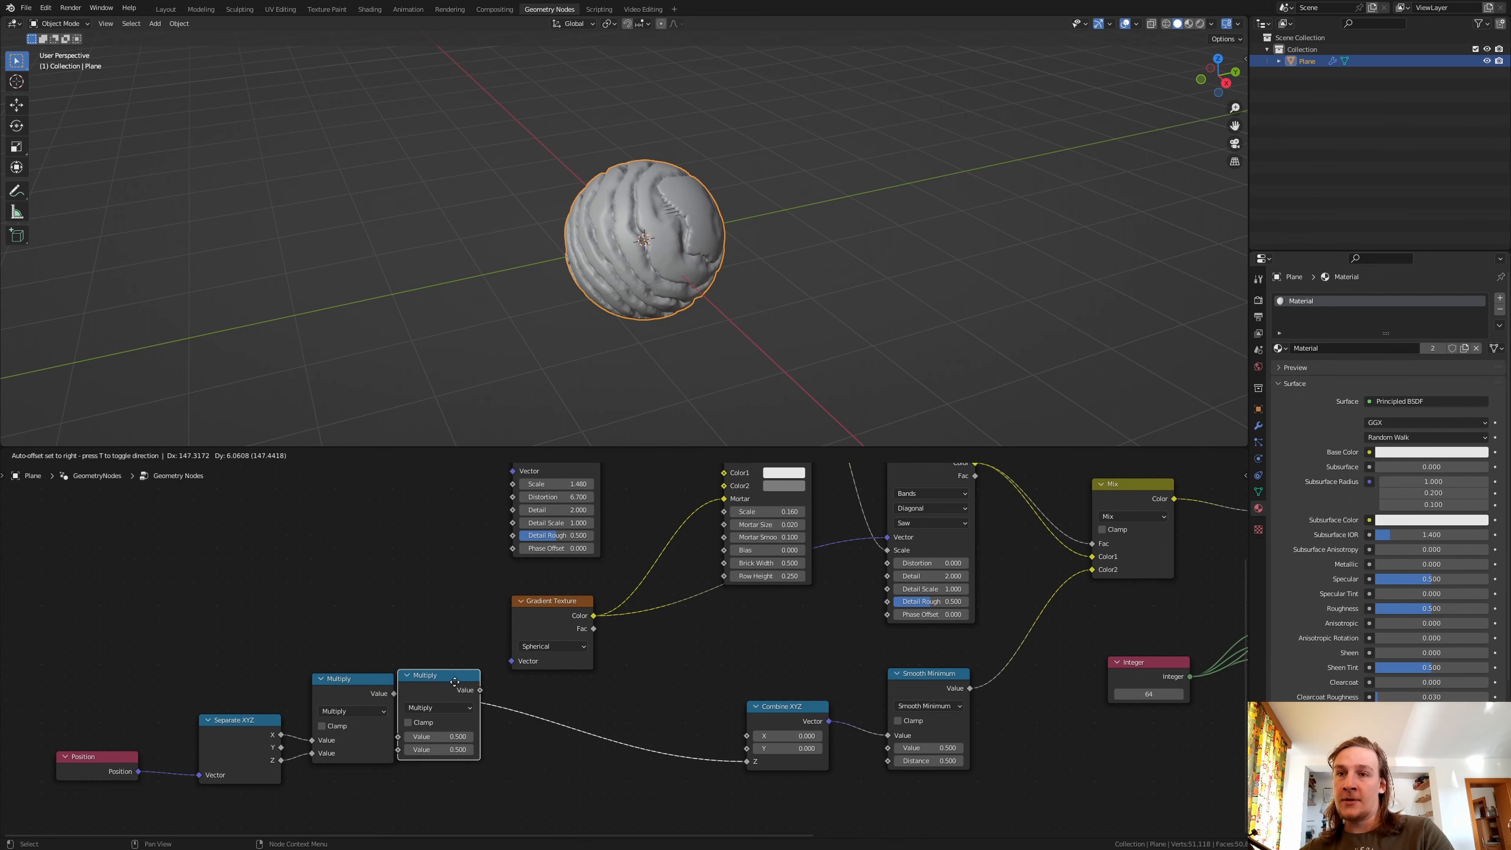
pyautogui.click(471, 691)
pyautogui.moveTo(577, 802); pyautogui.dragTo(98, 749)
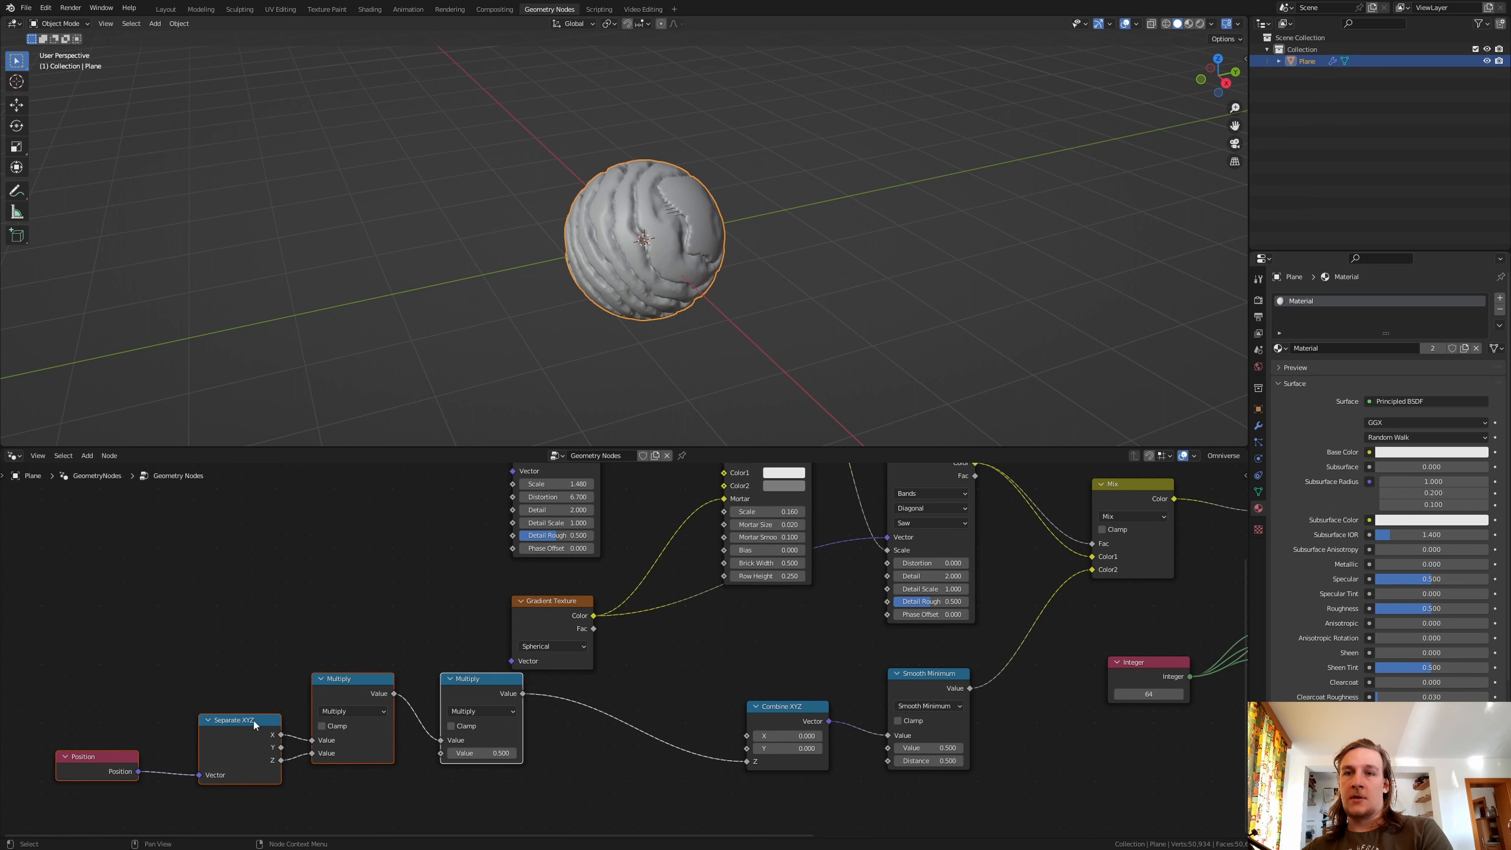
pyautogui.moveTo(357, 696); pyautogui.dragTo(190, 718)
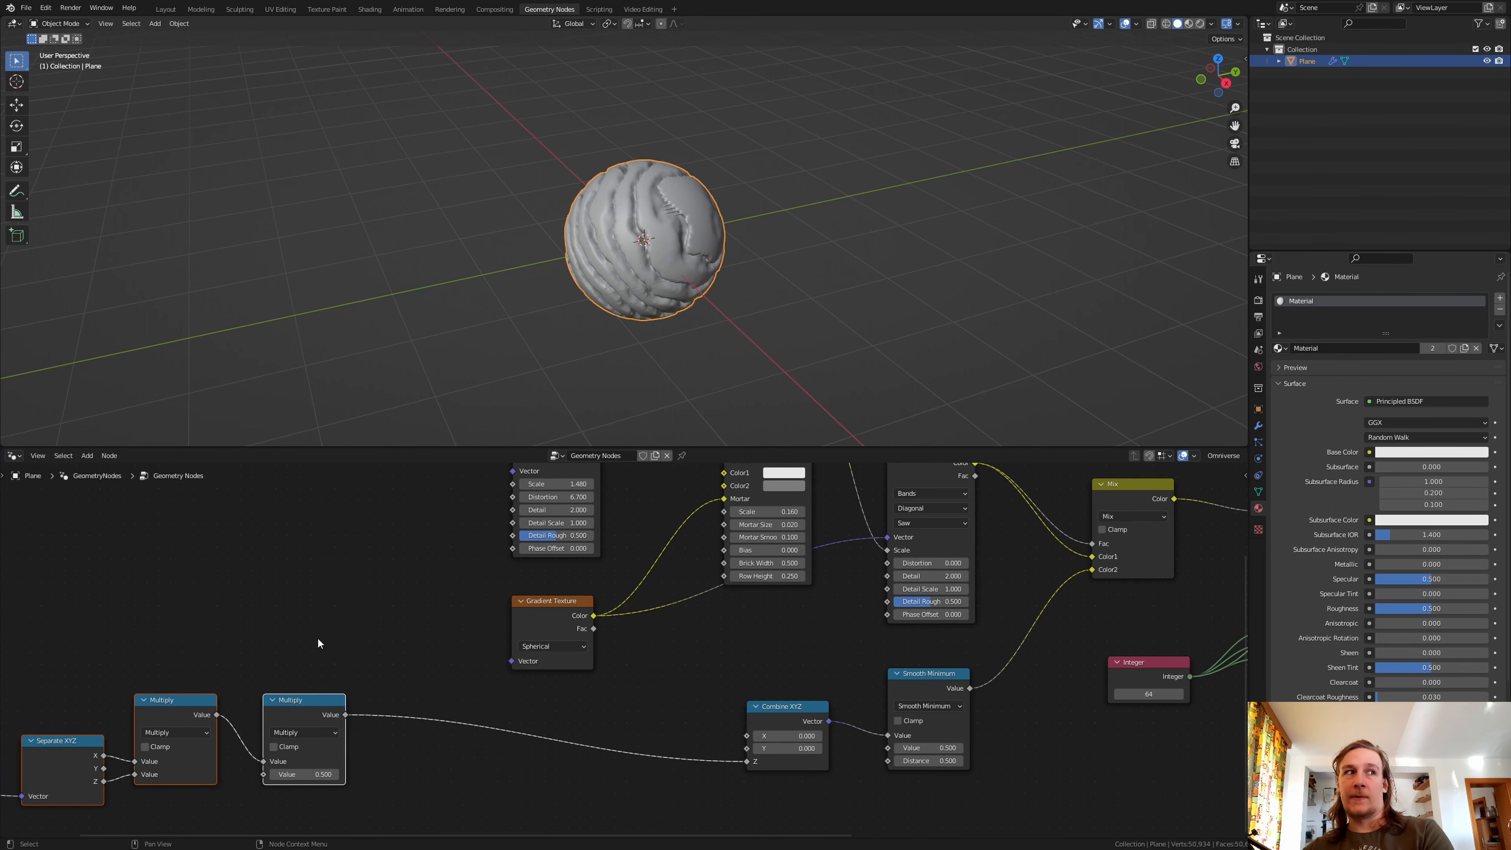
# - Set the second Multiply node's value to -11.23
pyautogui.scroll(2, 319, 643)
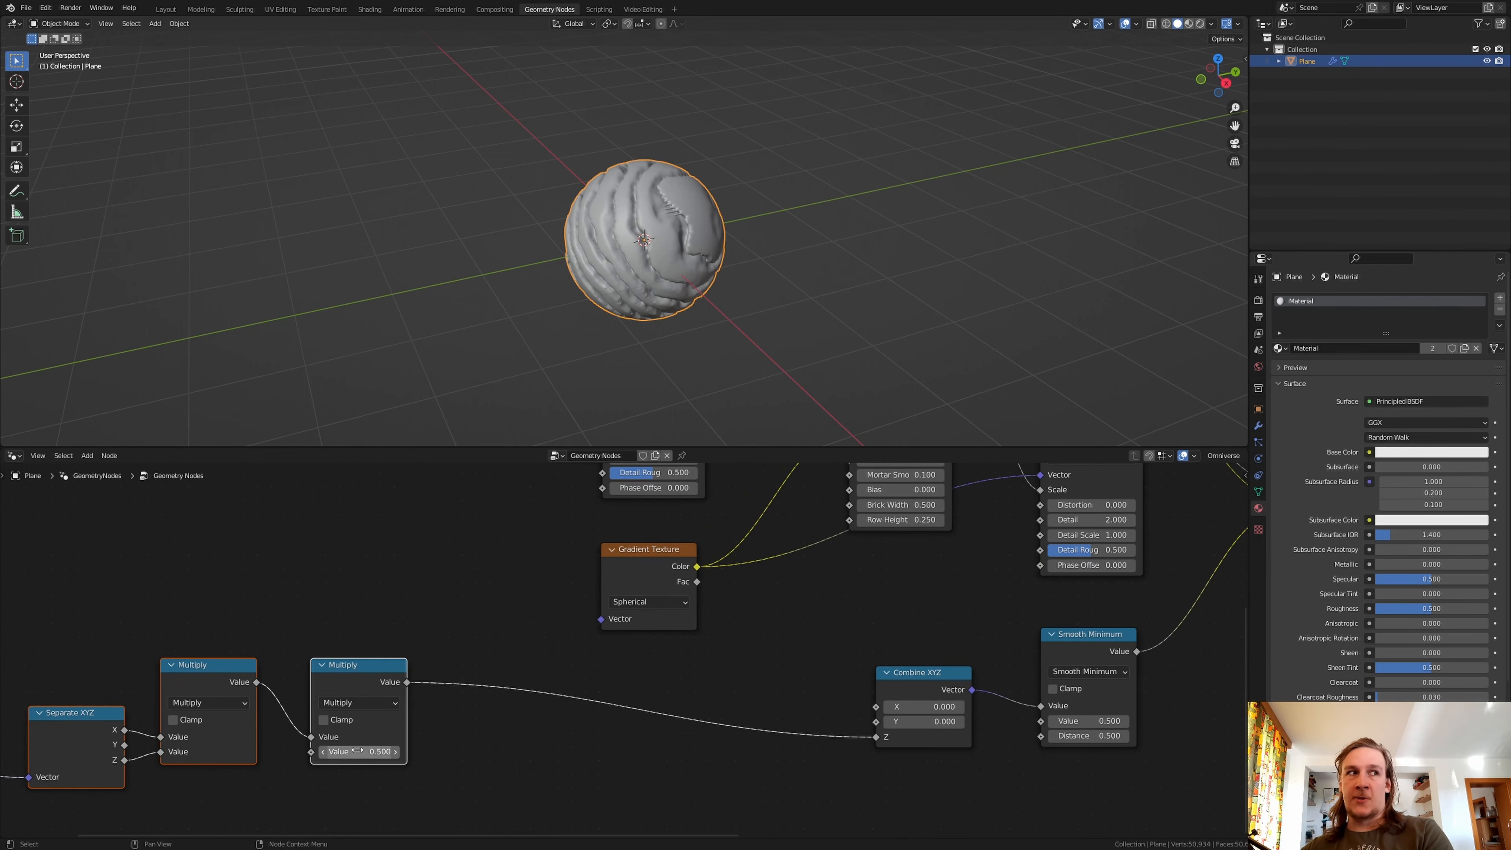
pyautogui.click(344, 751)
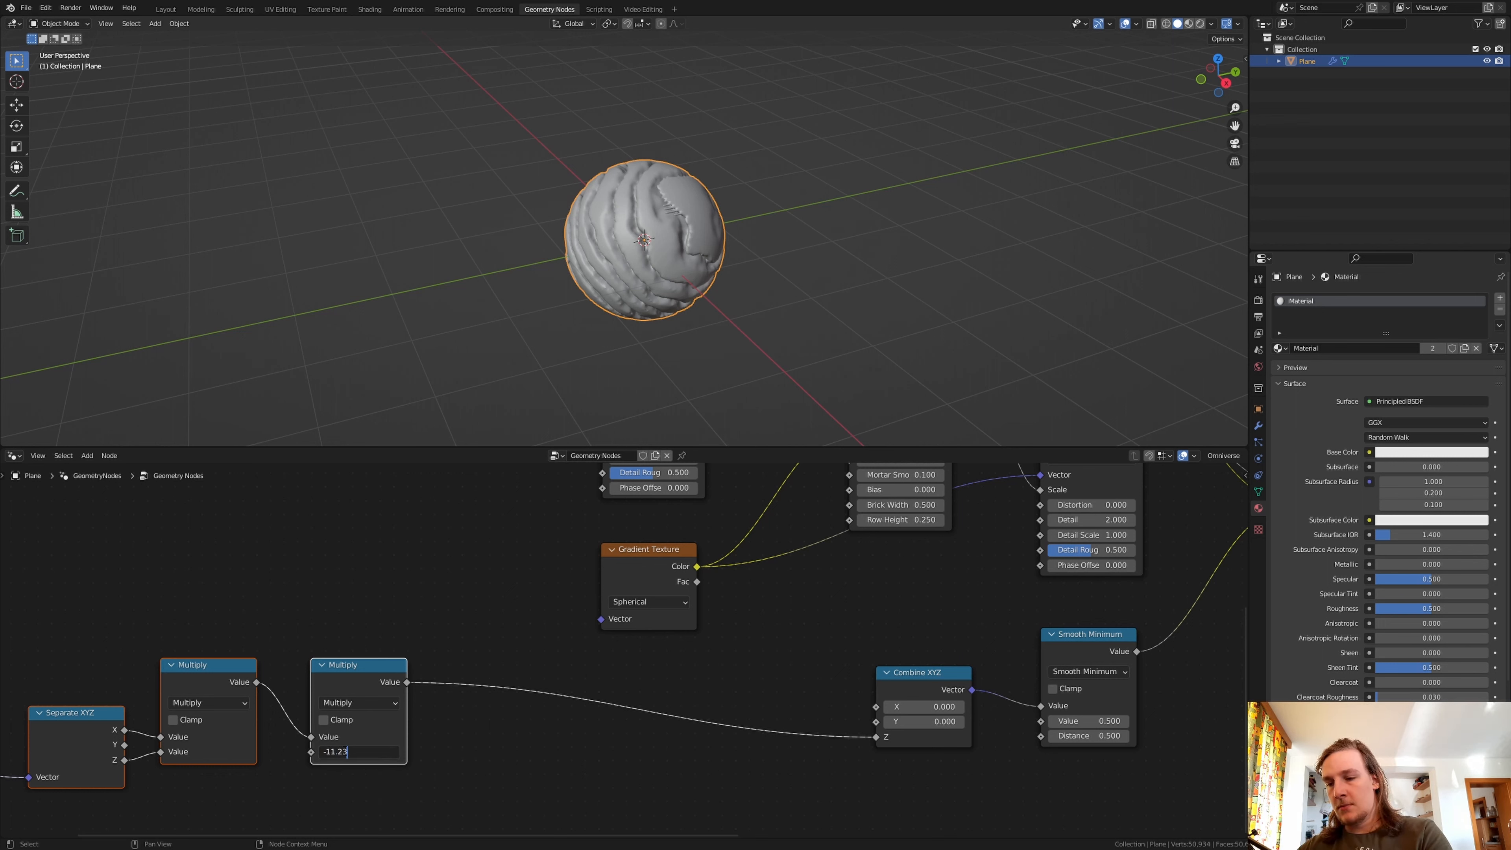
pyautogui.press('Return')
# - Duplicate the second Multiply node into the link to Combine XYZ and change the copy to Subtract with a value of 0.5
pyautogui.moveTo(347, 672); pyautogui.dragTo(337, 665, button='middle')
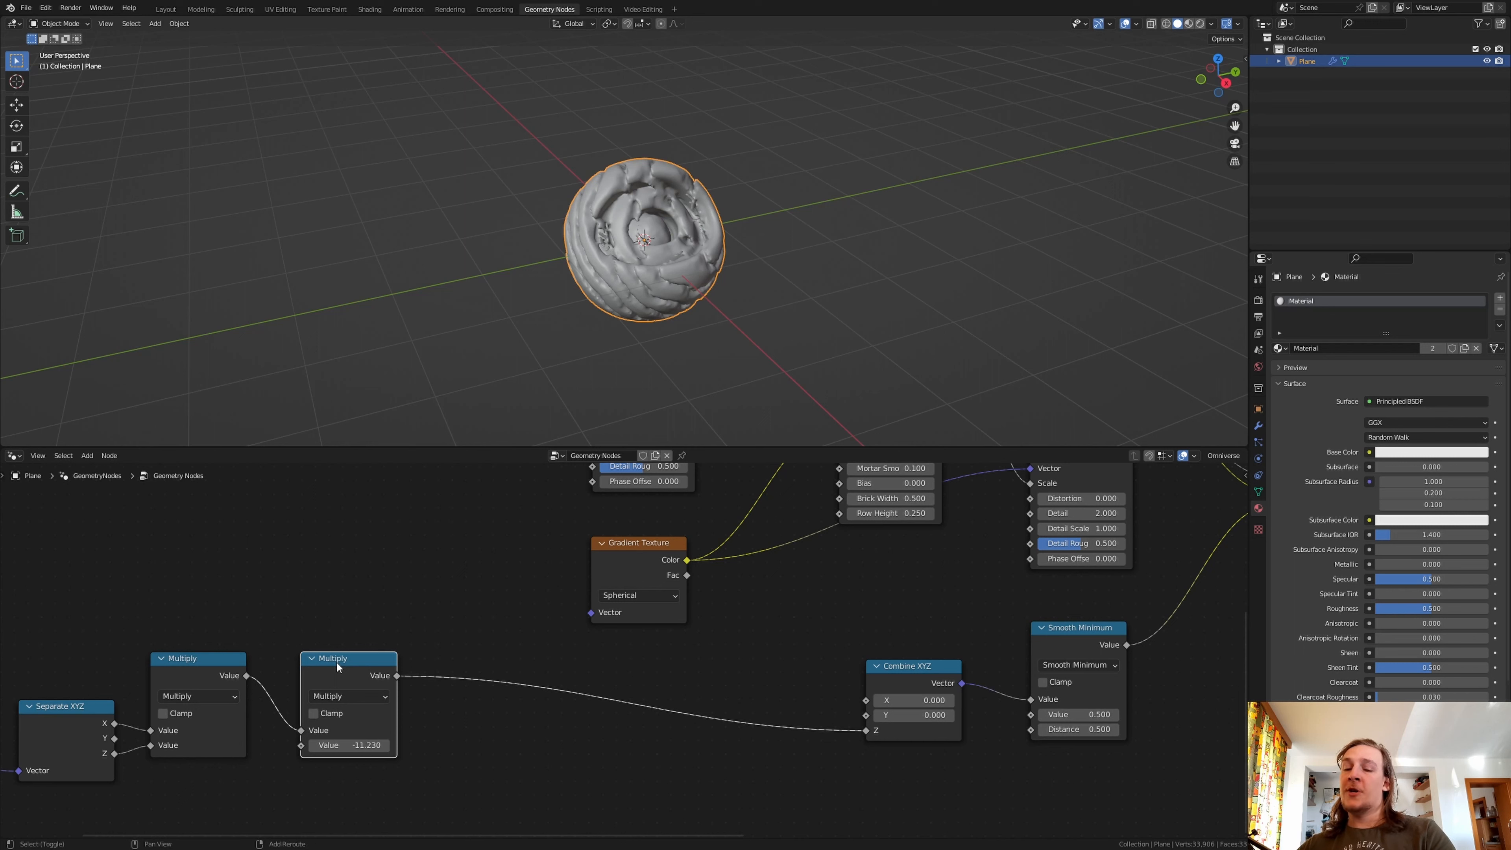
pyautogui.hotkey('shift', 'd')
pyautogui.click(488, 665)
pyautogui.click(485, 696)
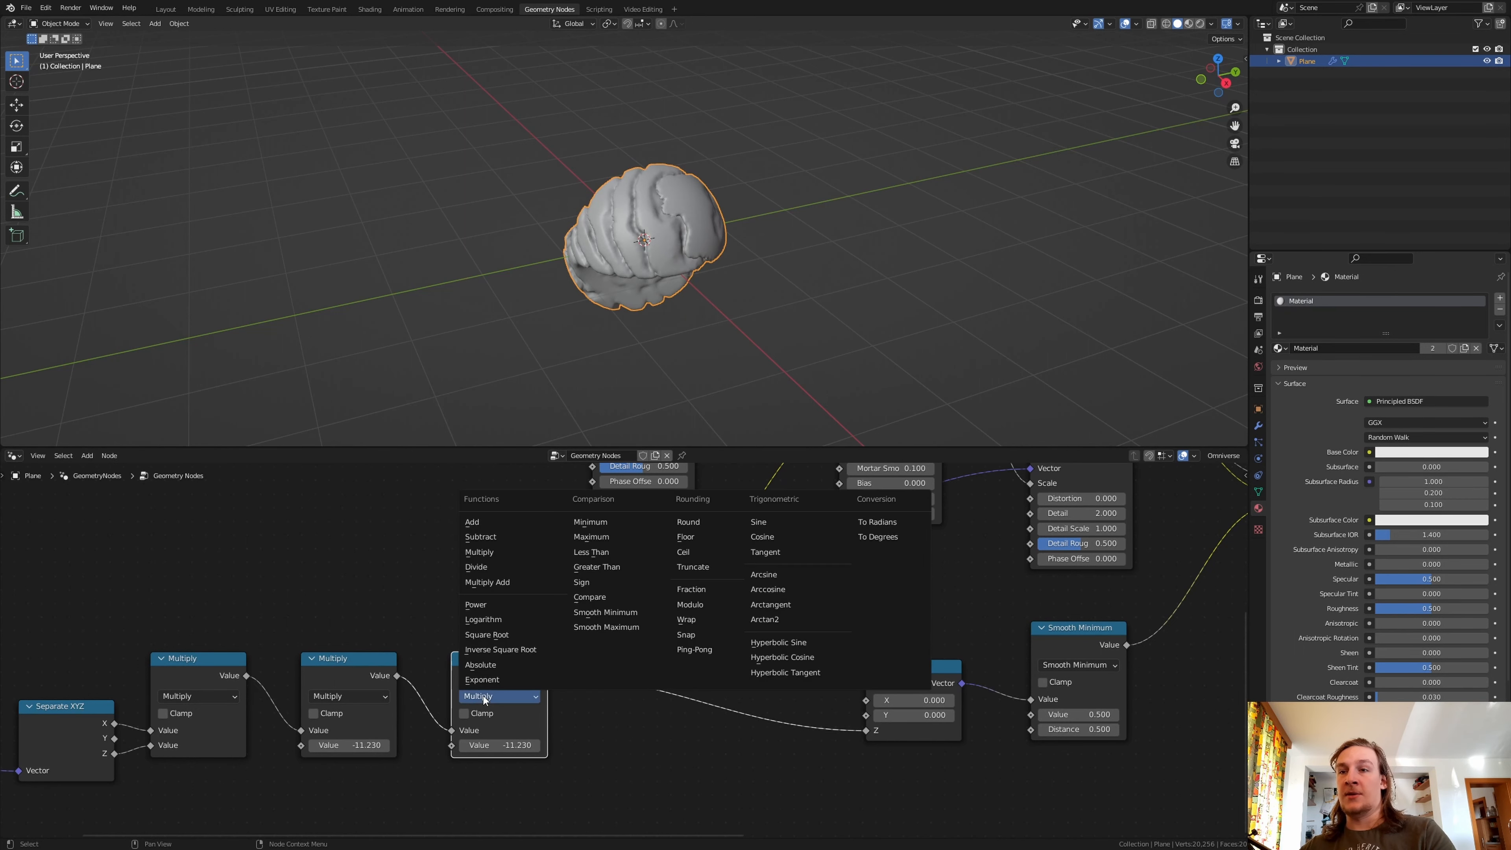
pyautogui.click(523, 537)
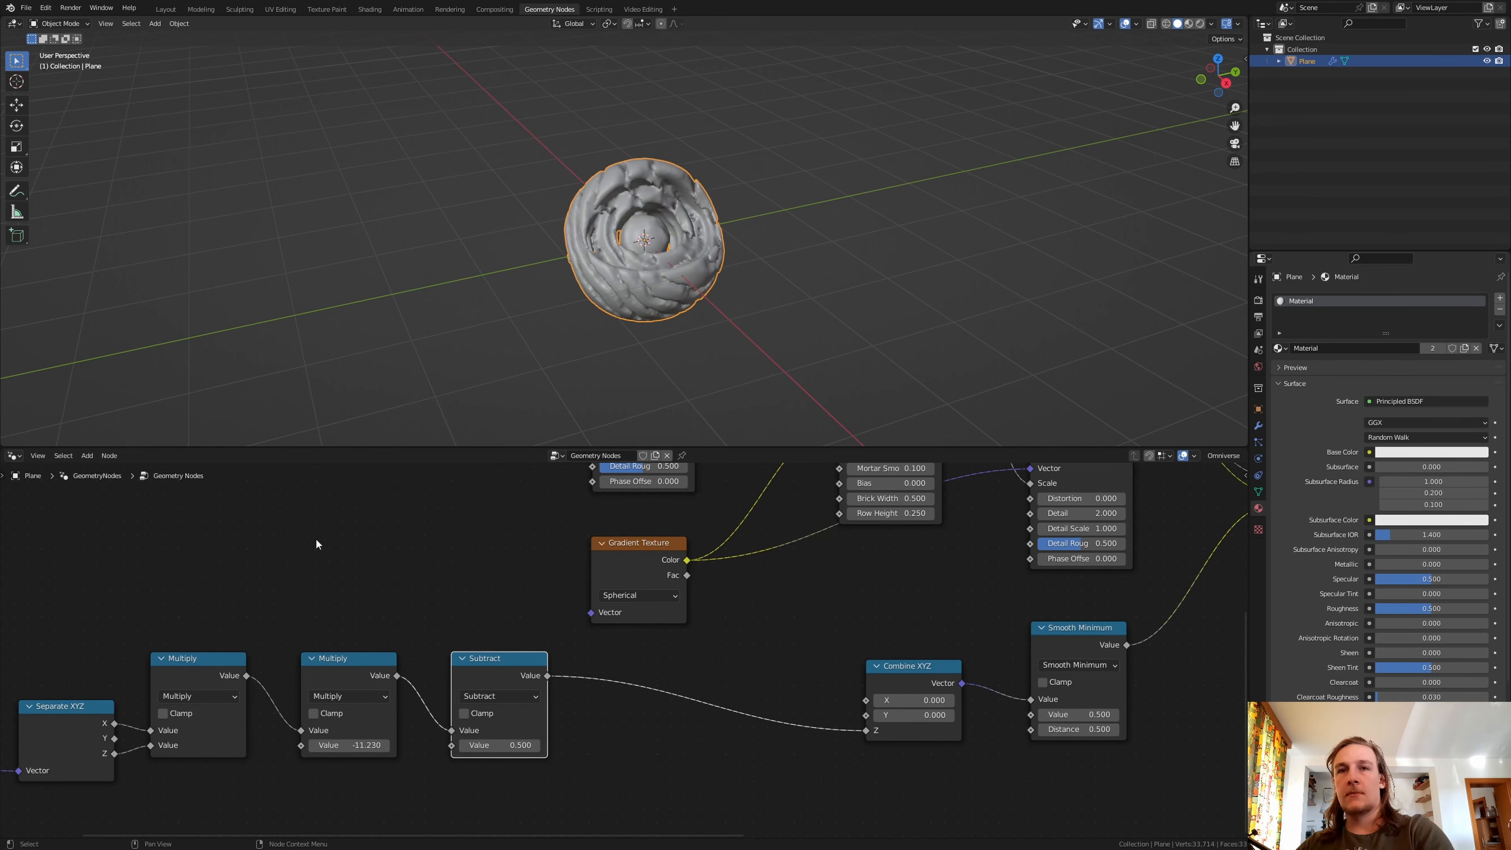
# - Split the 3D viewport horizontally and turn the new lower area into a Timeline
pyautogui.moveTo(4, 441); pyautogui.dragTo(6, 337)
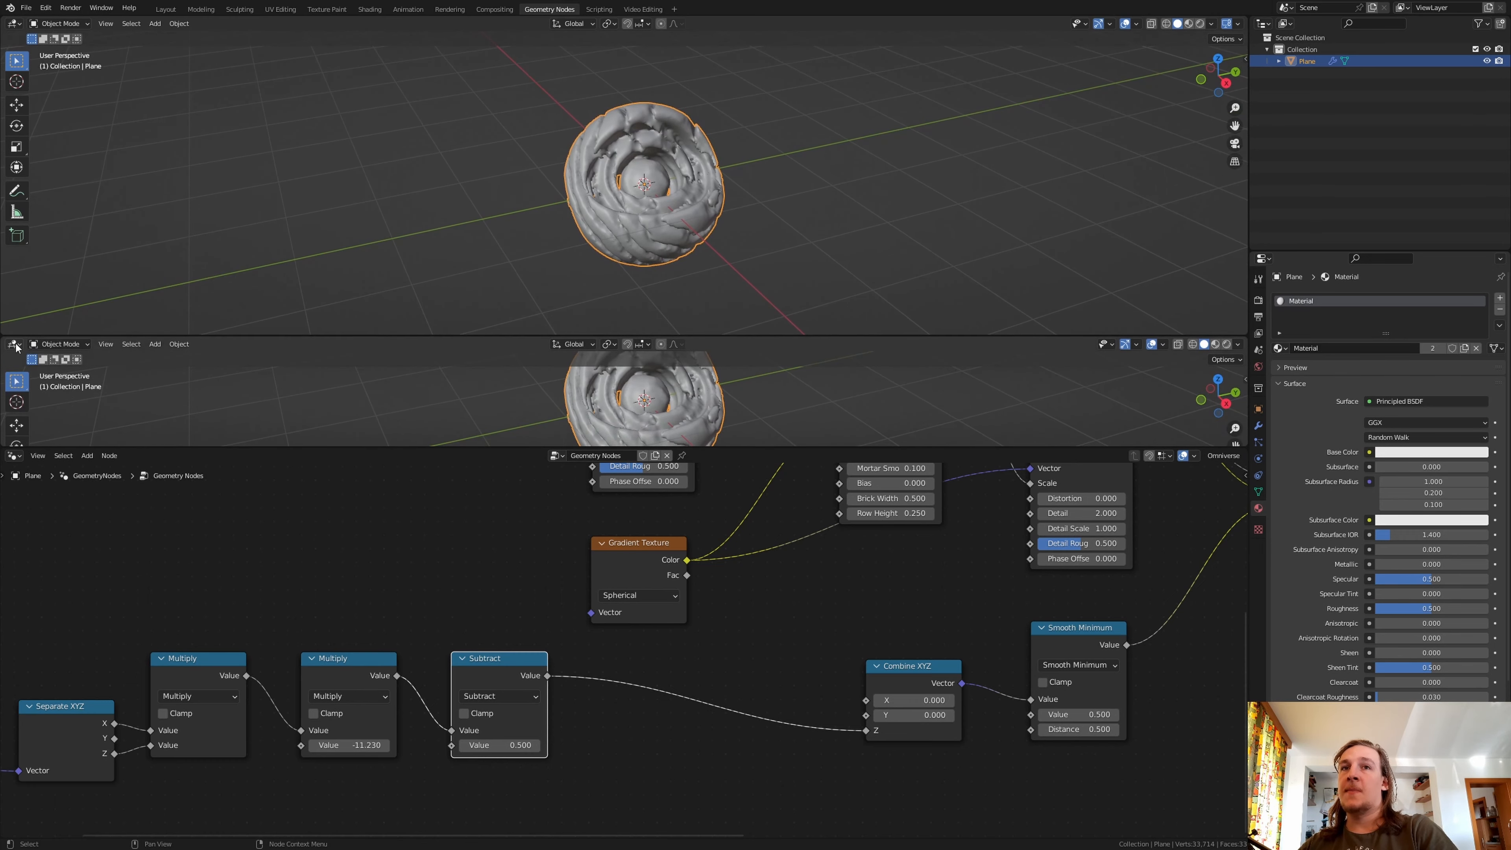
pyautogui.click(13, 344)
pyautogui.click(216, 395)
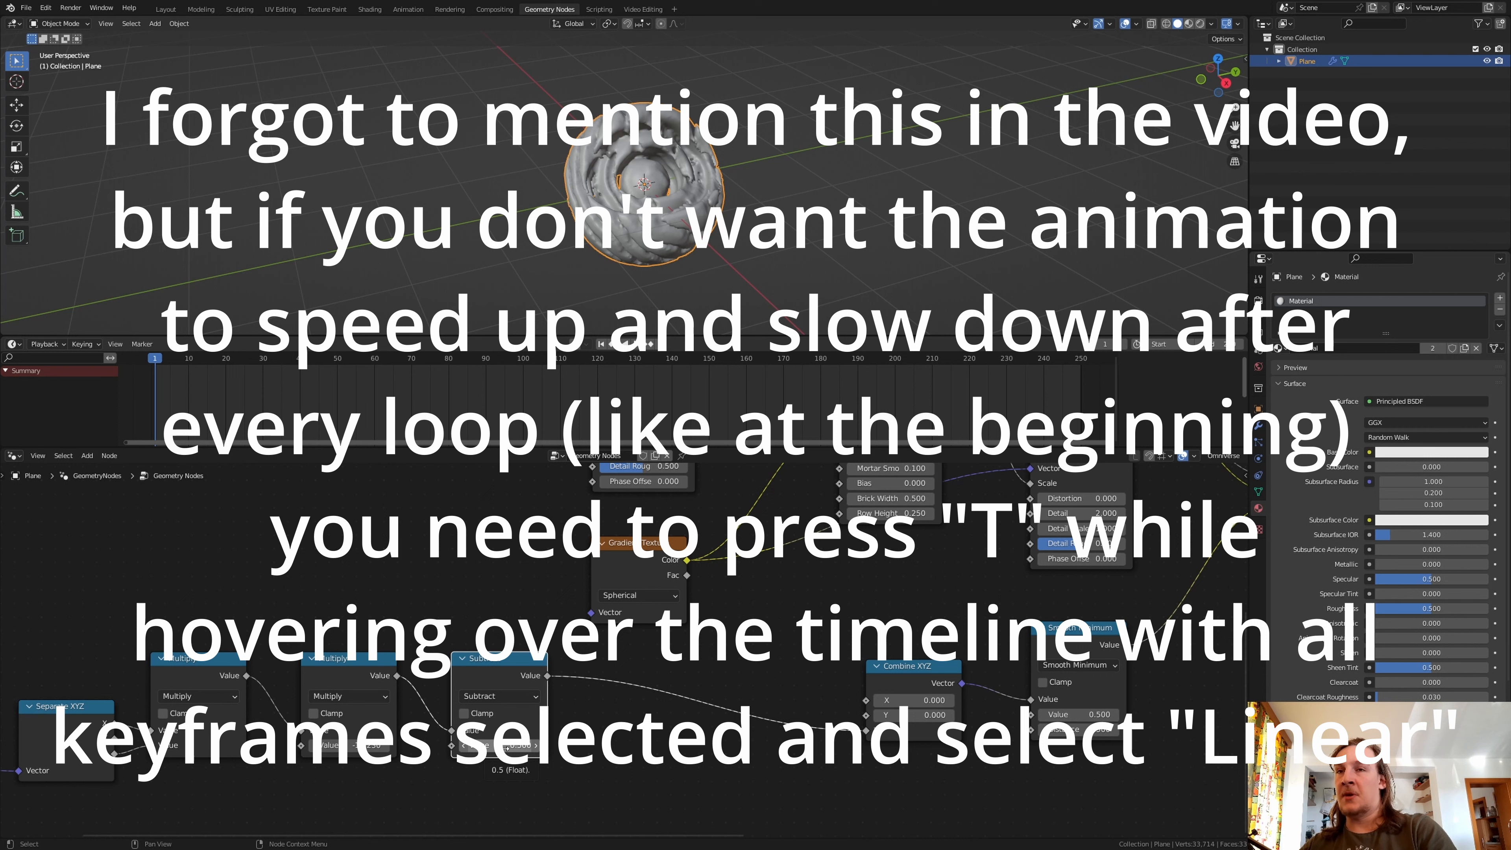
# - Keyframe the Subtract node's value at 0.5 on frame 1 and at 50.5 on frame 251, and preview the playback
pyautogui.press('i')
pyautogui.hotkey('shift', 'Right')
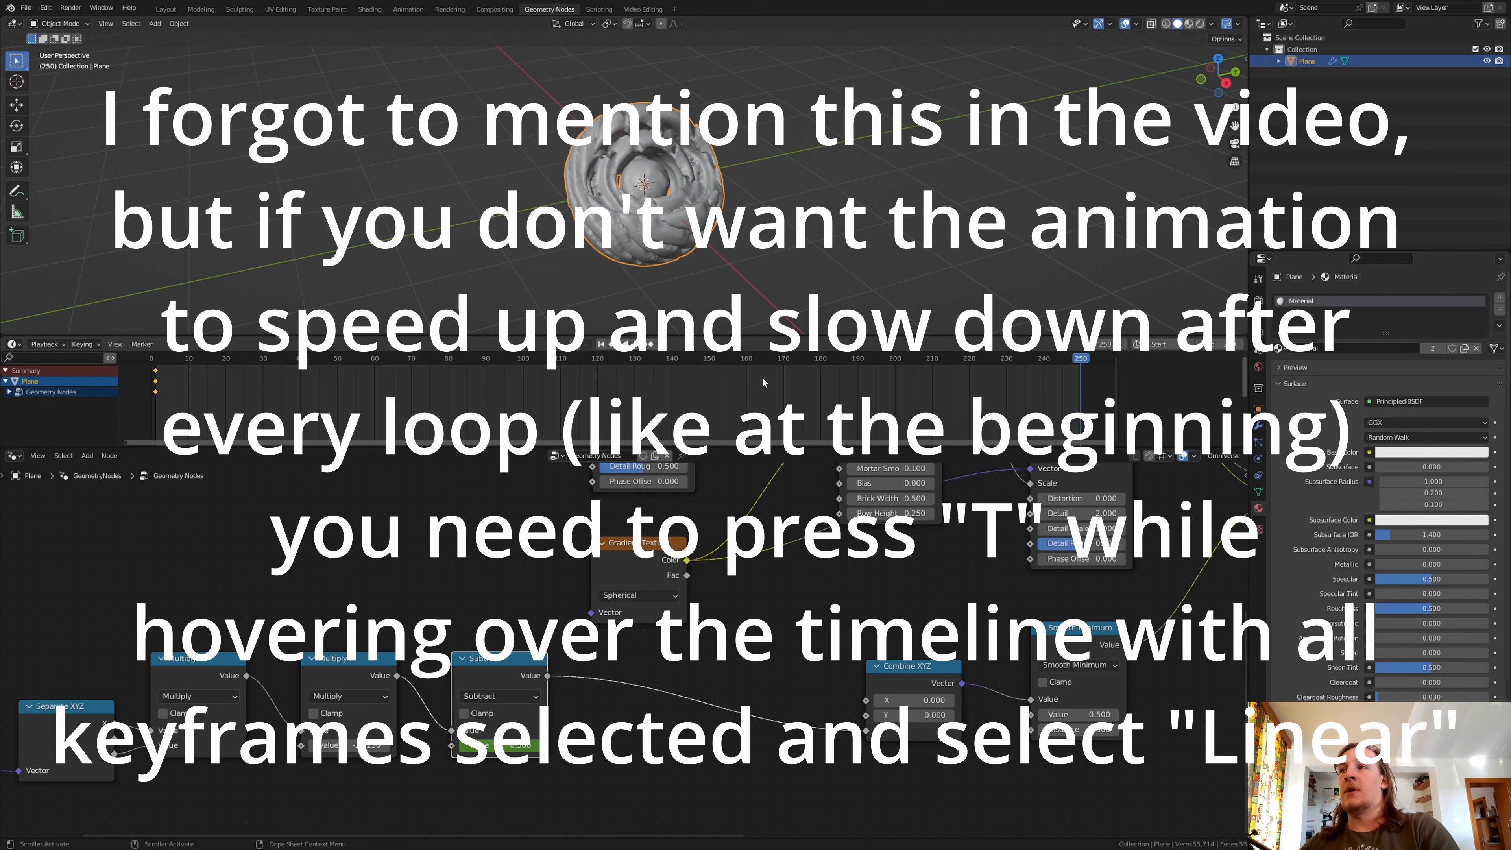
pyautogui.press('Right')
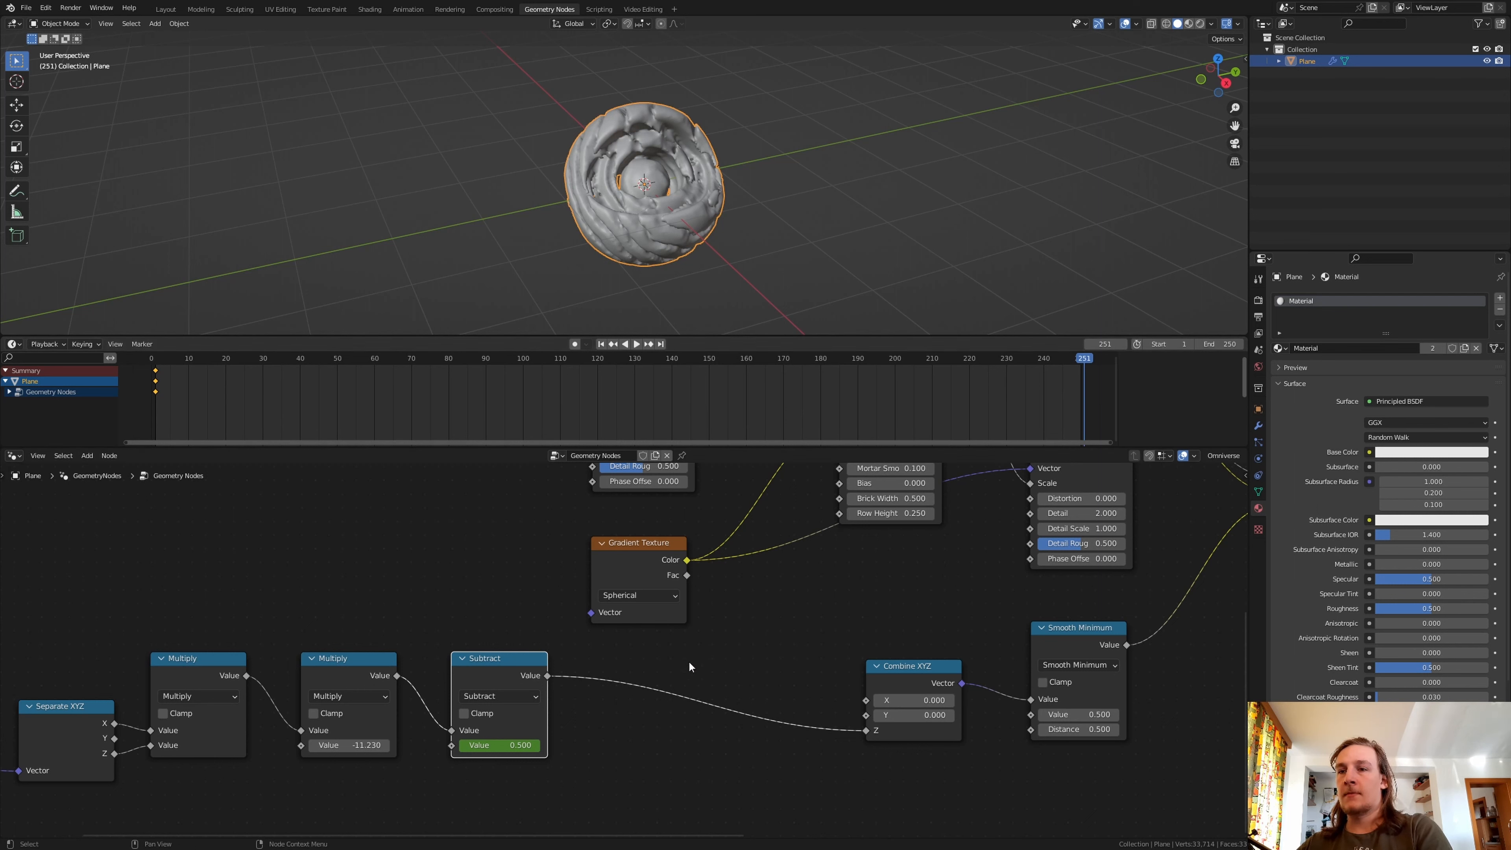
pyautogui.click(517, 745)
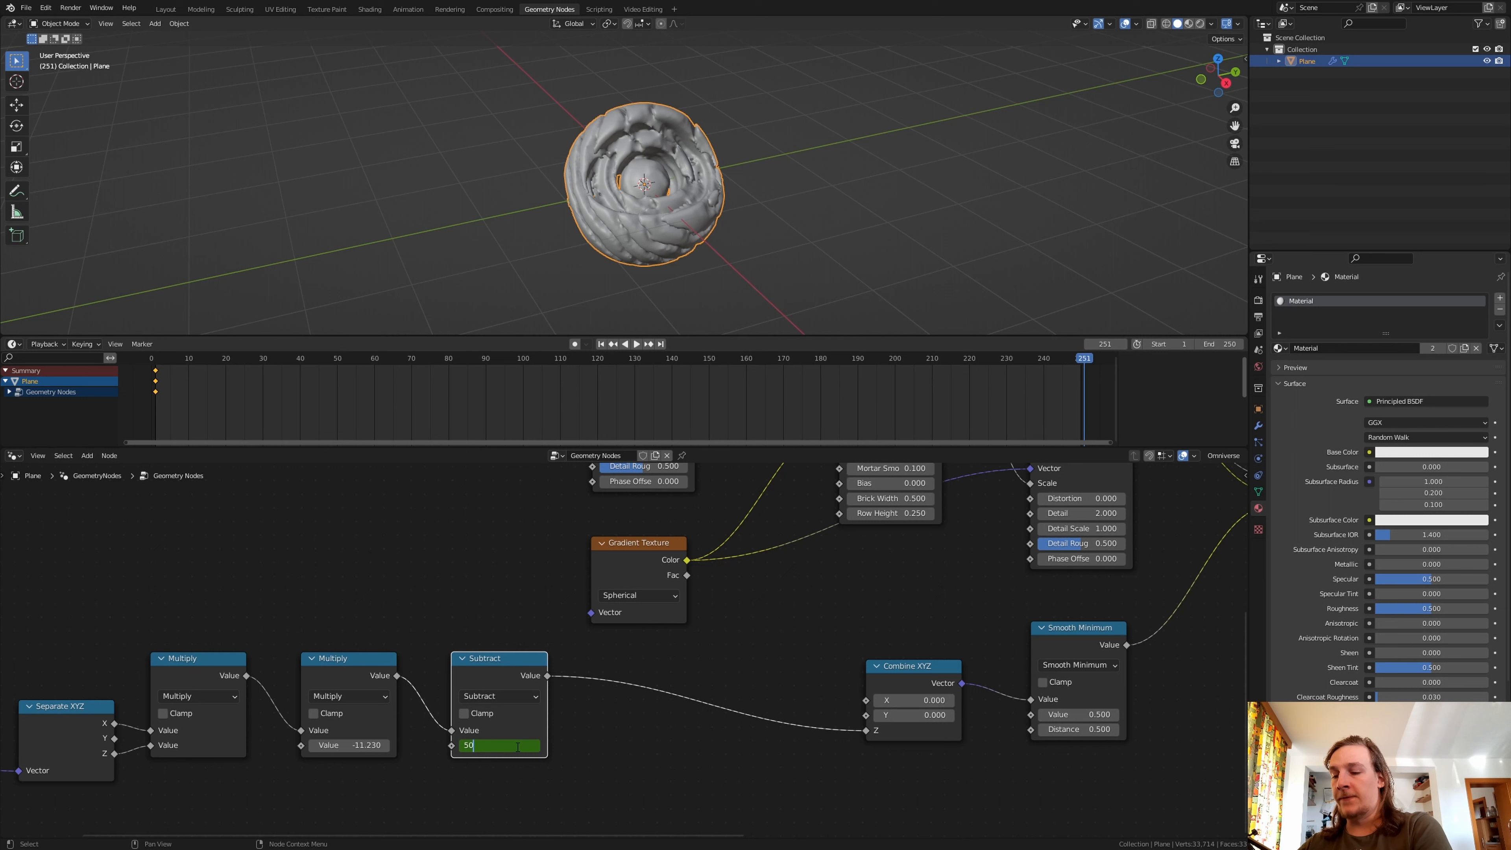
pyautogui.write('50.5')
pyautogui.press('Return')
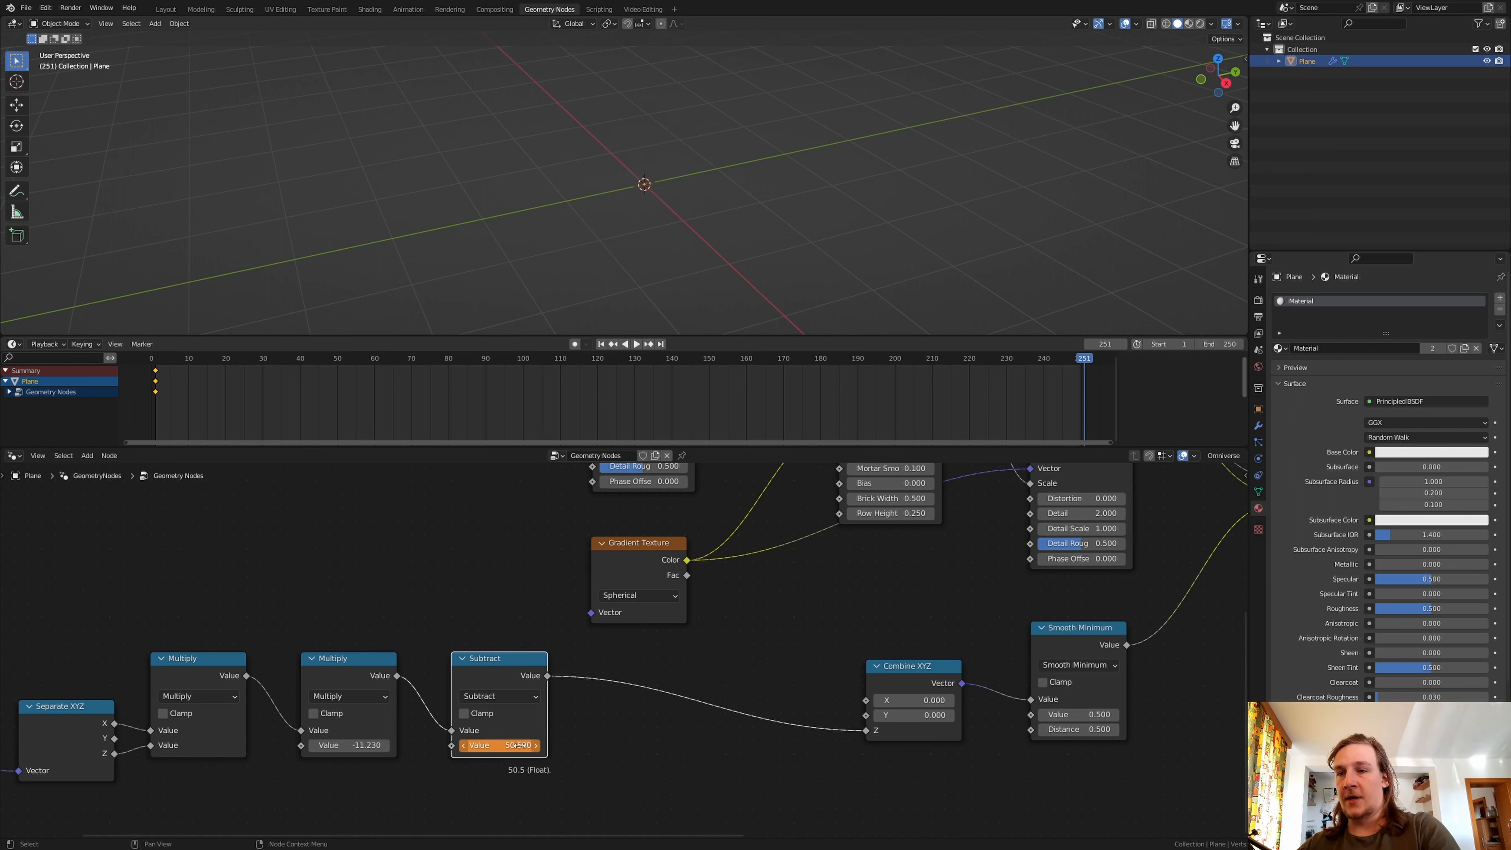
pyautogui.press('i')
pyautogui.click(691, 715)
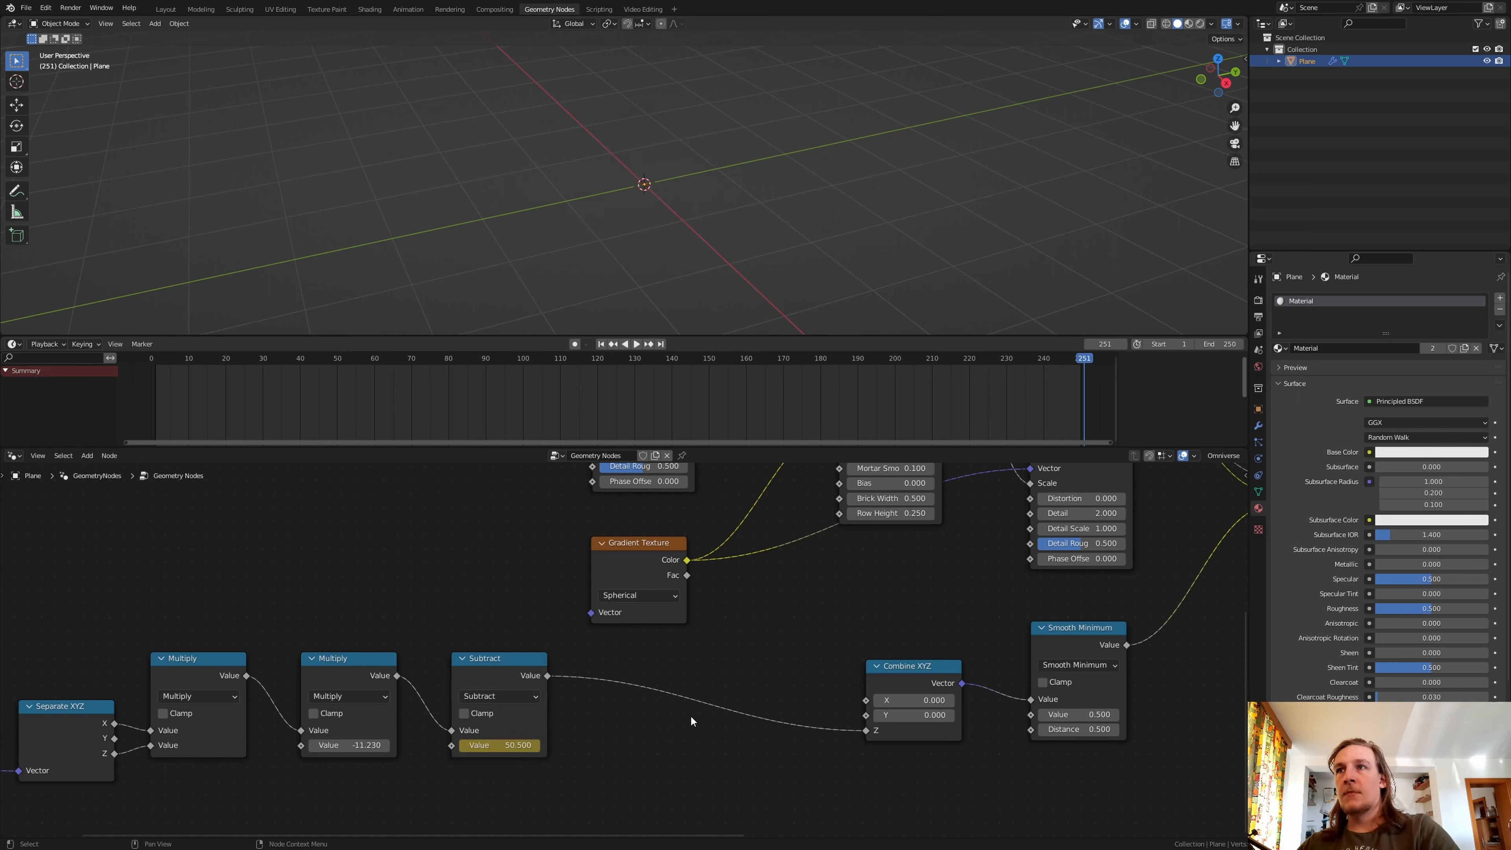
pyautogui.press('space')
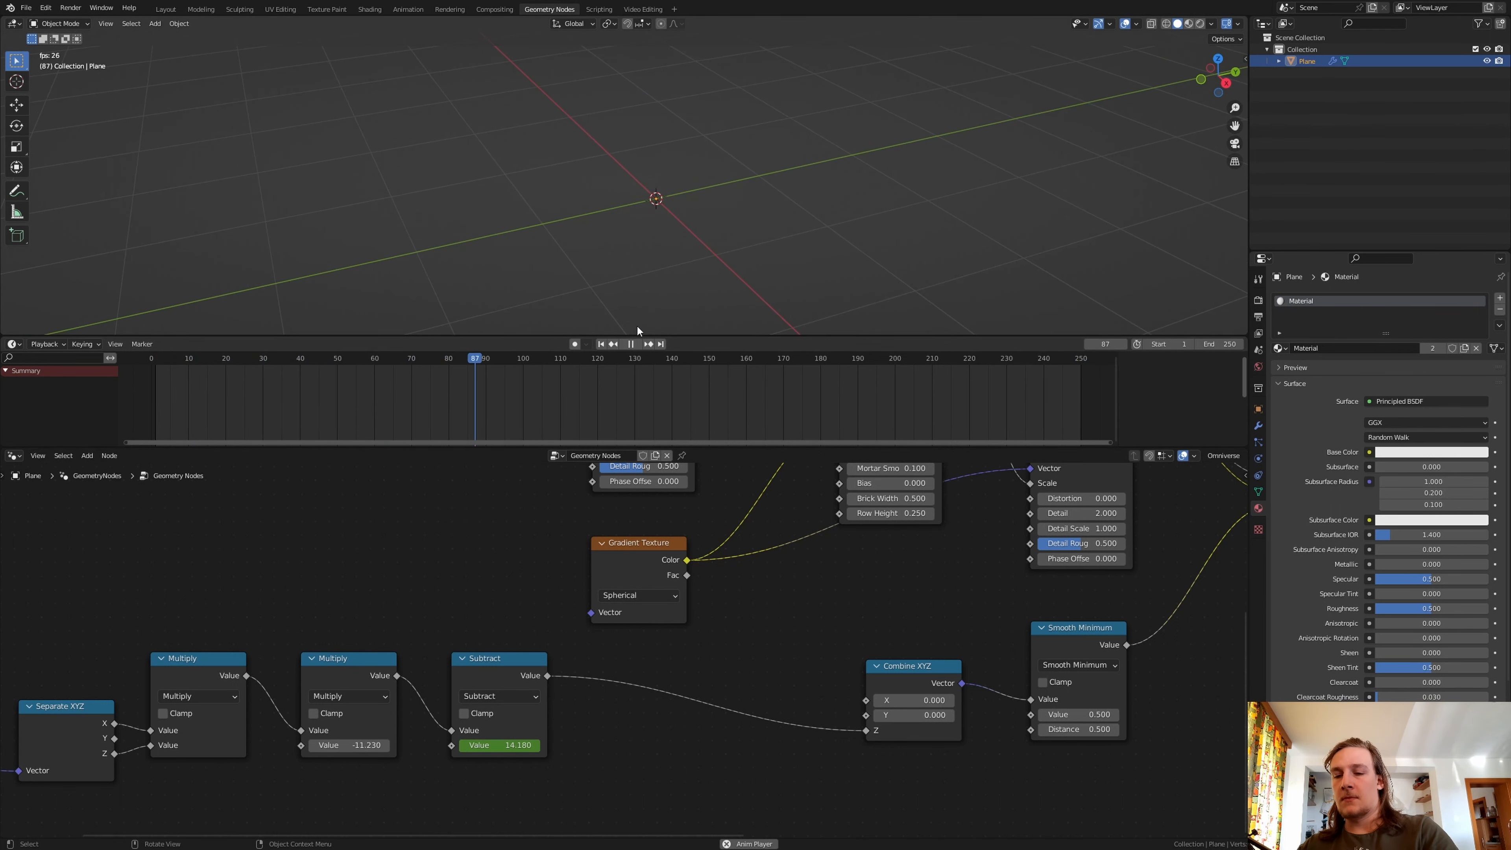
pyautogui.press('Escape')
# - Duplicate the second Multiply node into the link after Subtract and change the copy's operation to Sine
pyautogui.click(347, 670)
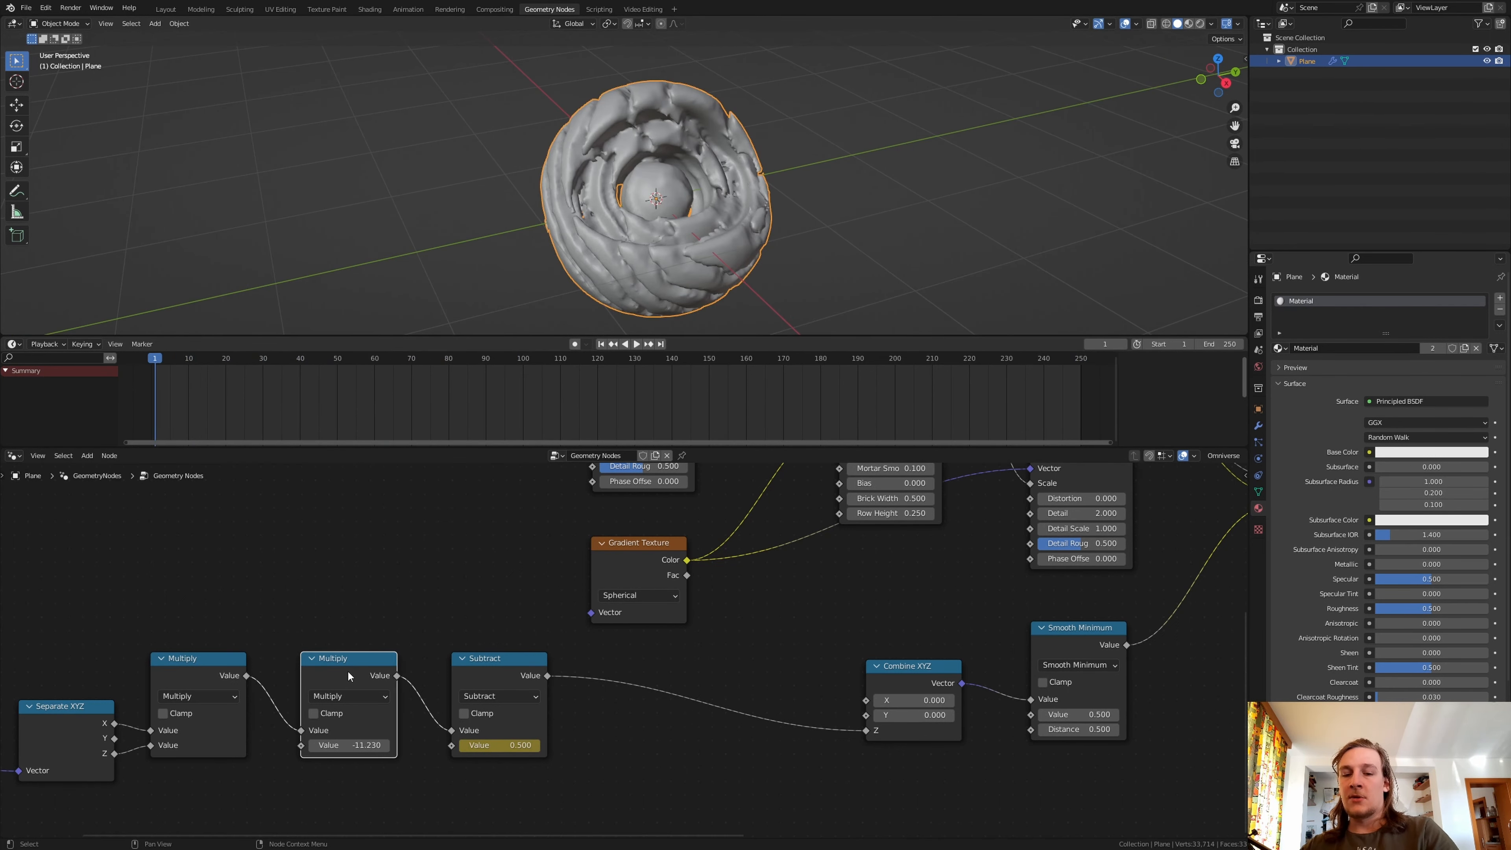
pyautogui.hotkey('shift', 'd')
pyautogui.click(626, 676)
pyautogui.click(657, 700)
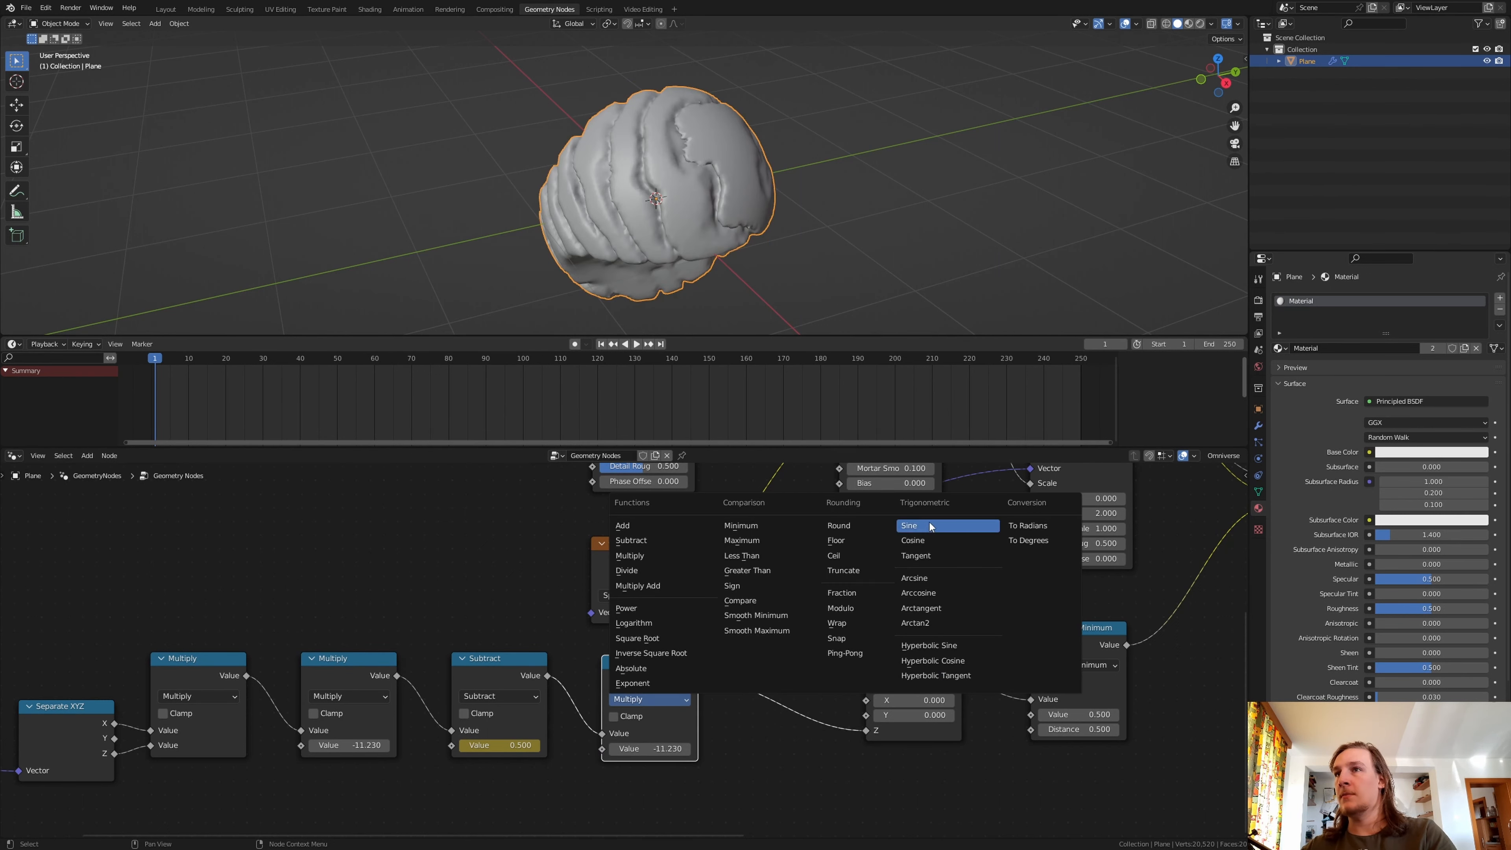
pyautogui.click(910, 524)
# - Duplicate the Sine node into the link to Combine XYZ and change the copy to Modulo with a value of 2.1
pyautogui.moveTo(762, 631); pyautogui.dragTo(644, 610, button='middle')
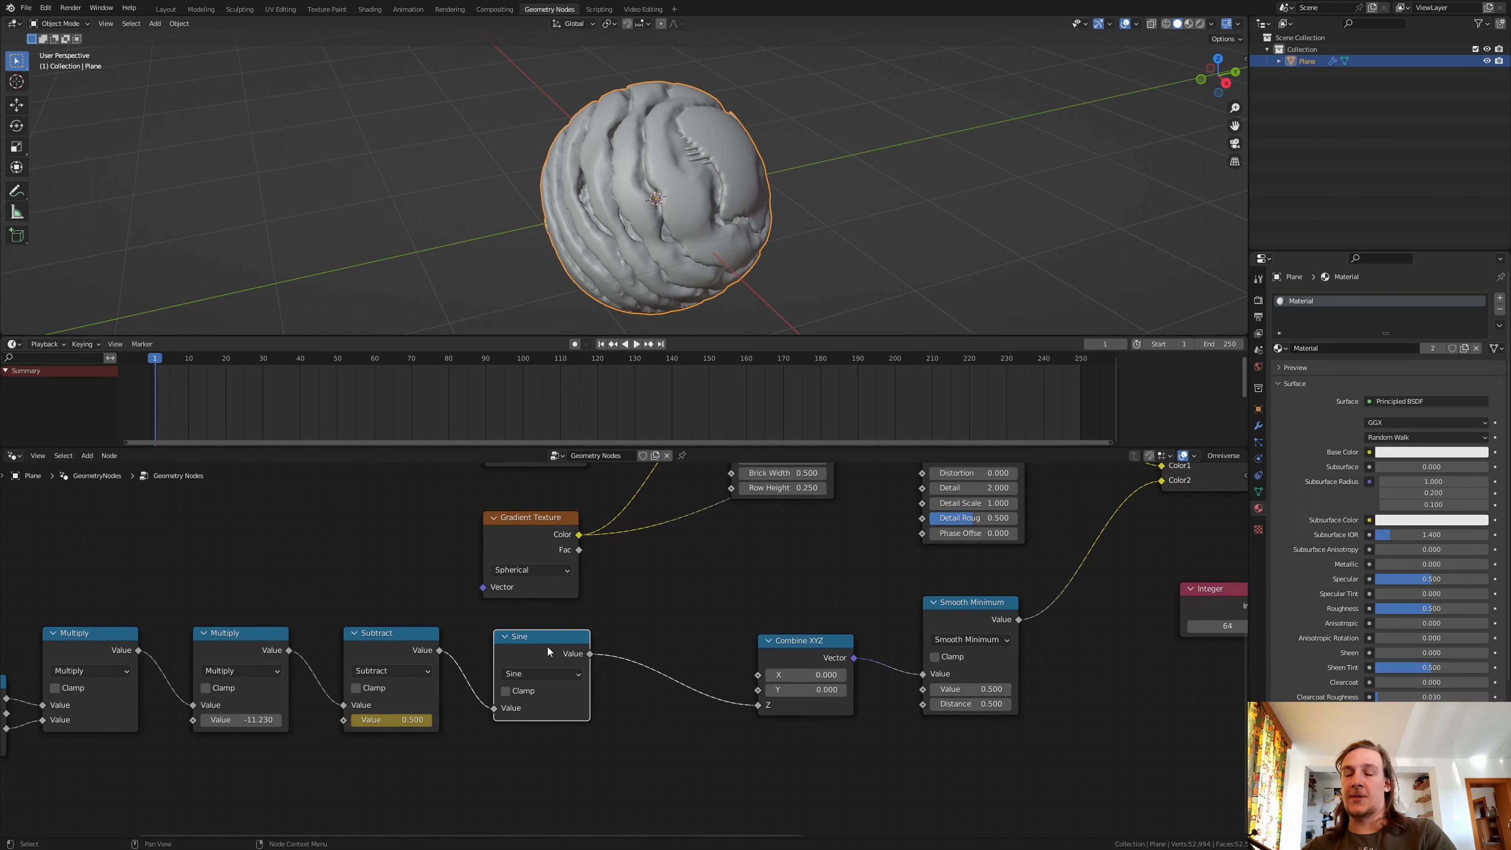
pyautogui.hotkey('shift', 'd')
pyautogui.moveTo(715, 645); pyautogui.dragTo(729, 645)
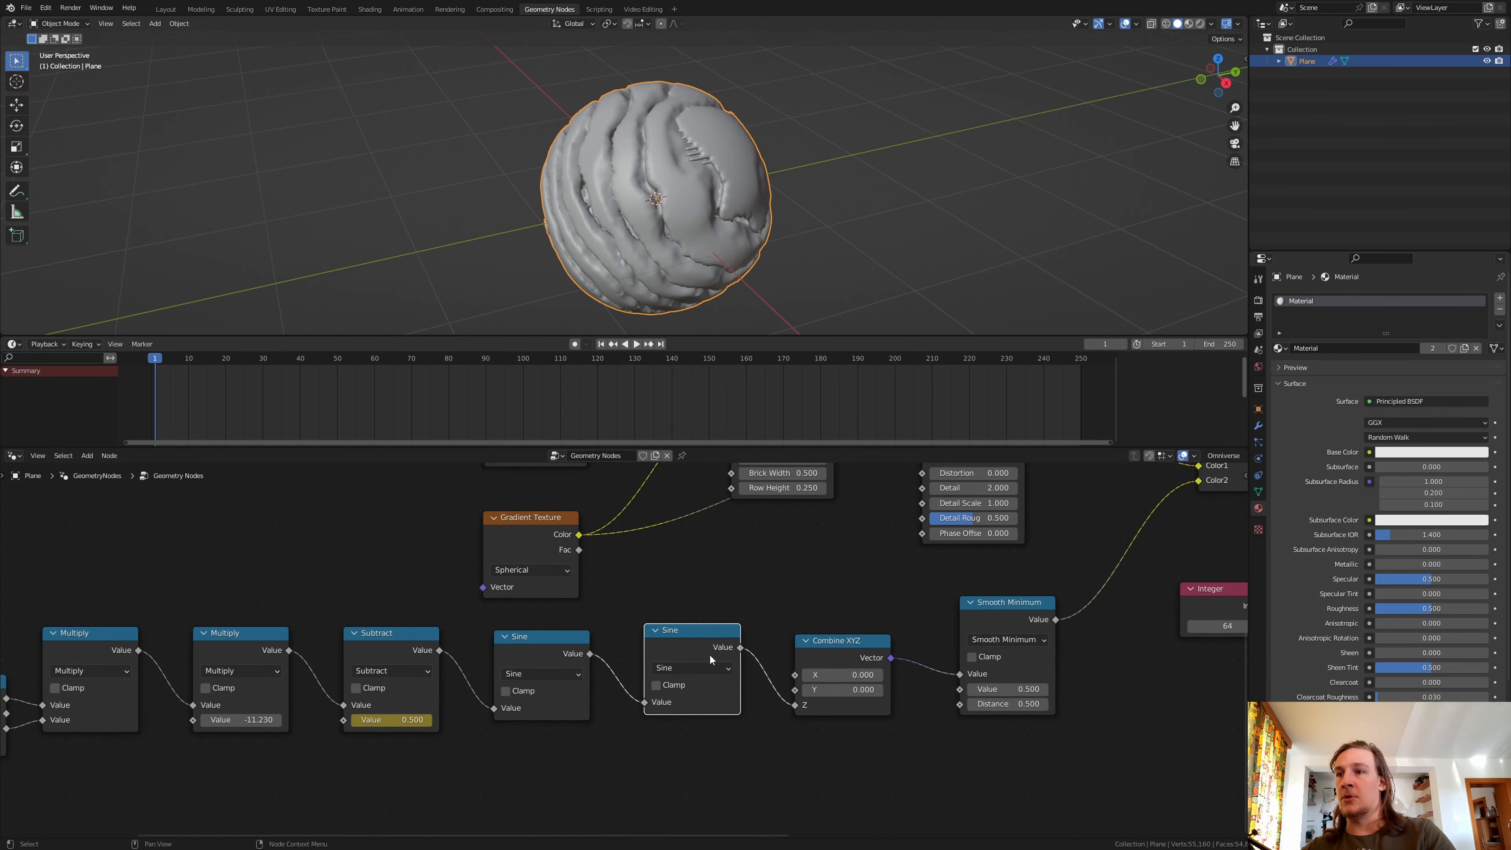
pyautogui.click(698, 667)
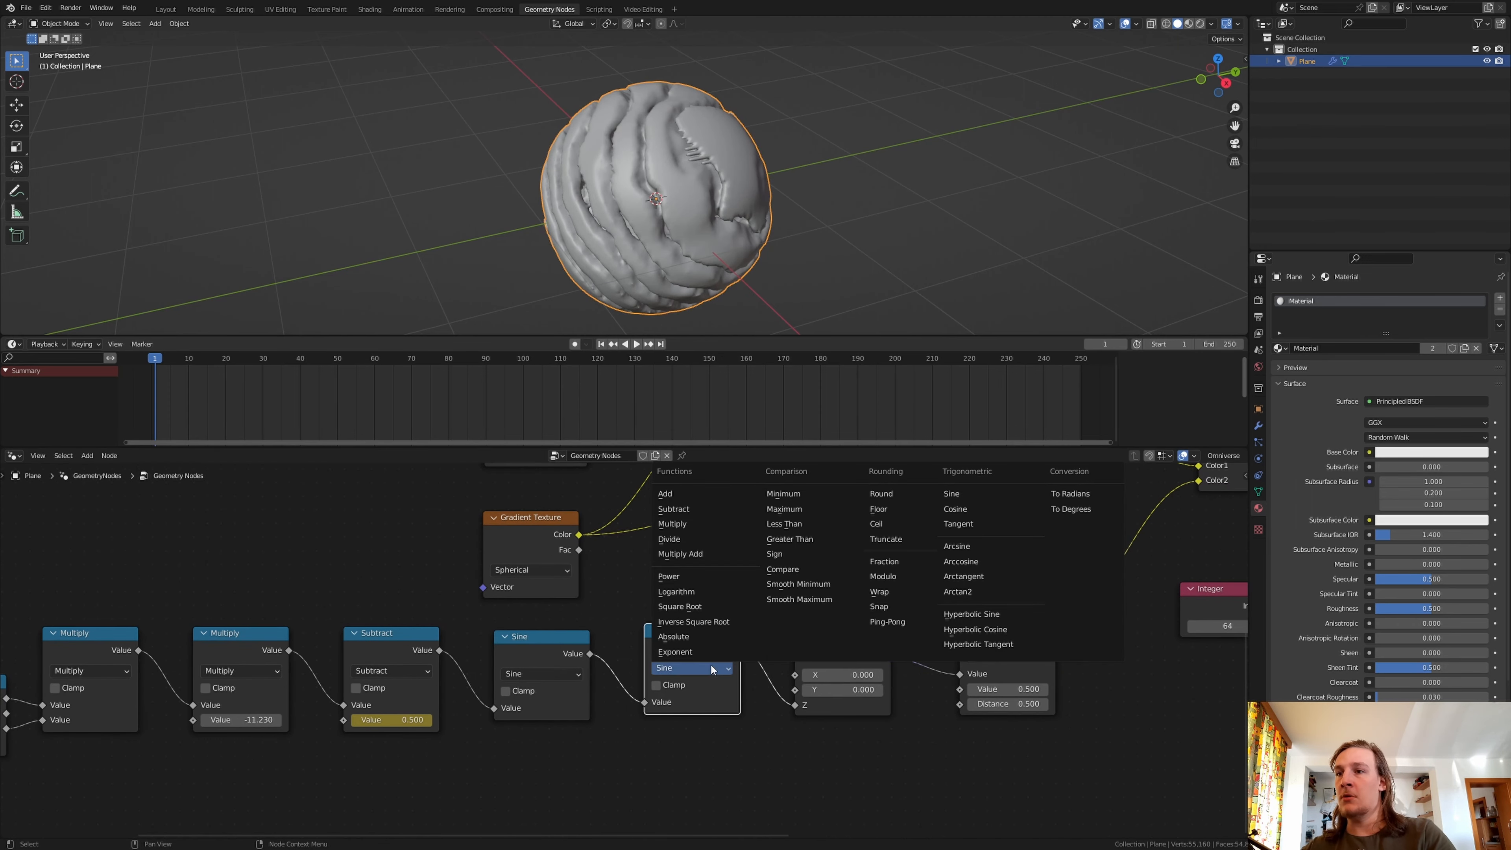
pyautogui.click(883, 576)
pyautogui.click(696, 707)
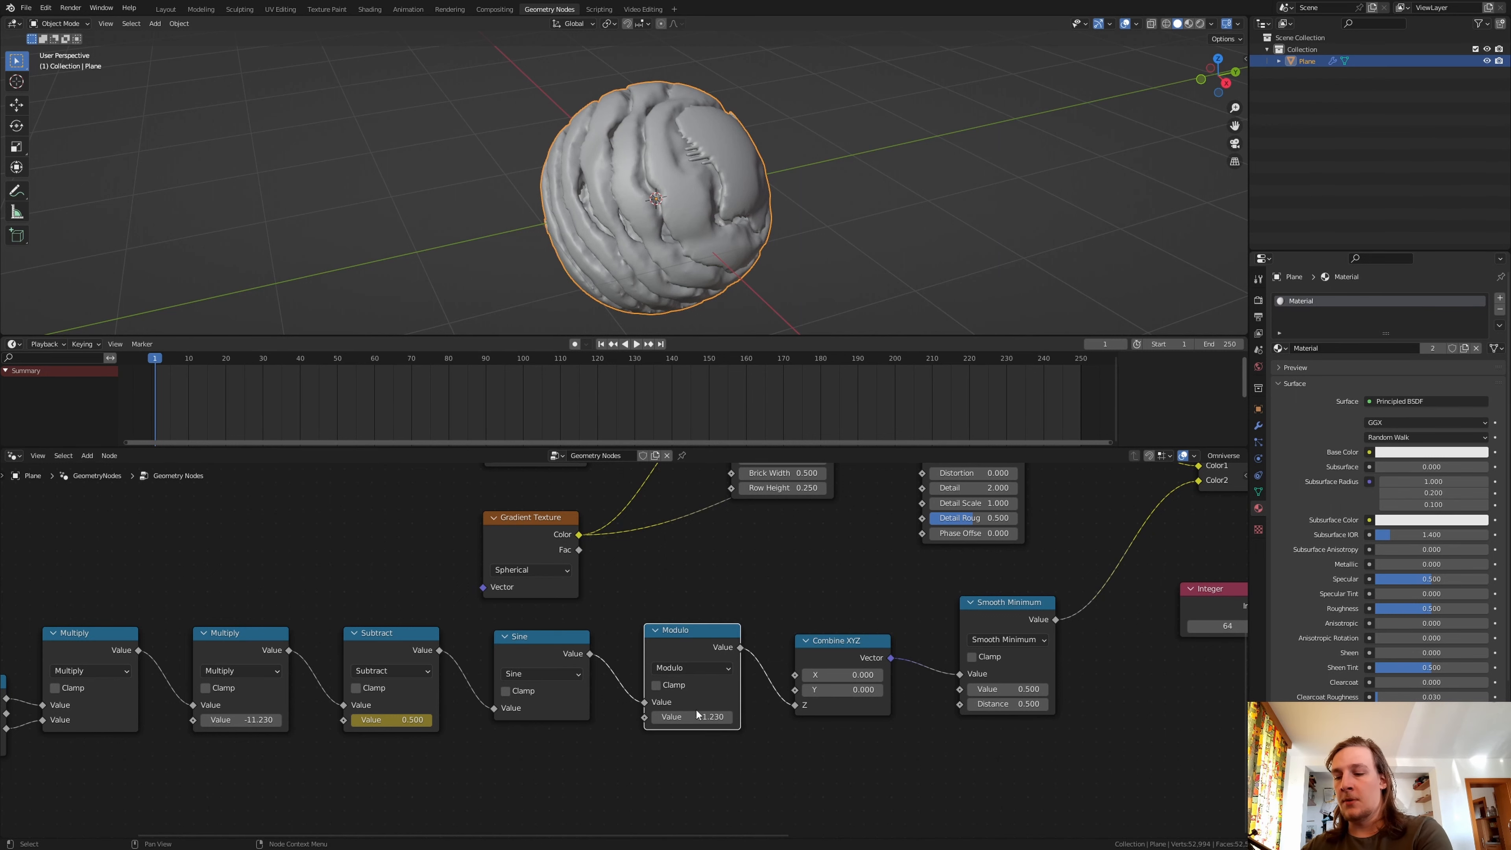
pyautogui.press('KP_Decimal')
pyautogui.click(643, 692)
pyautogui.write('2')
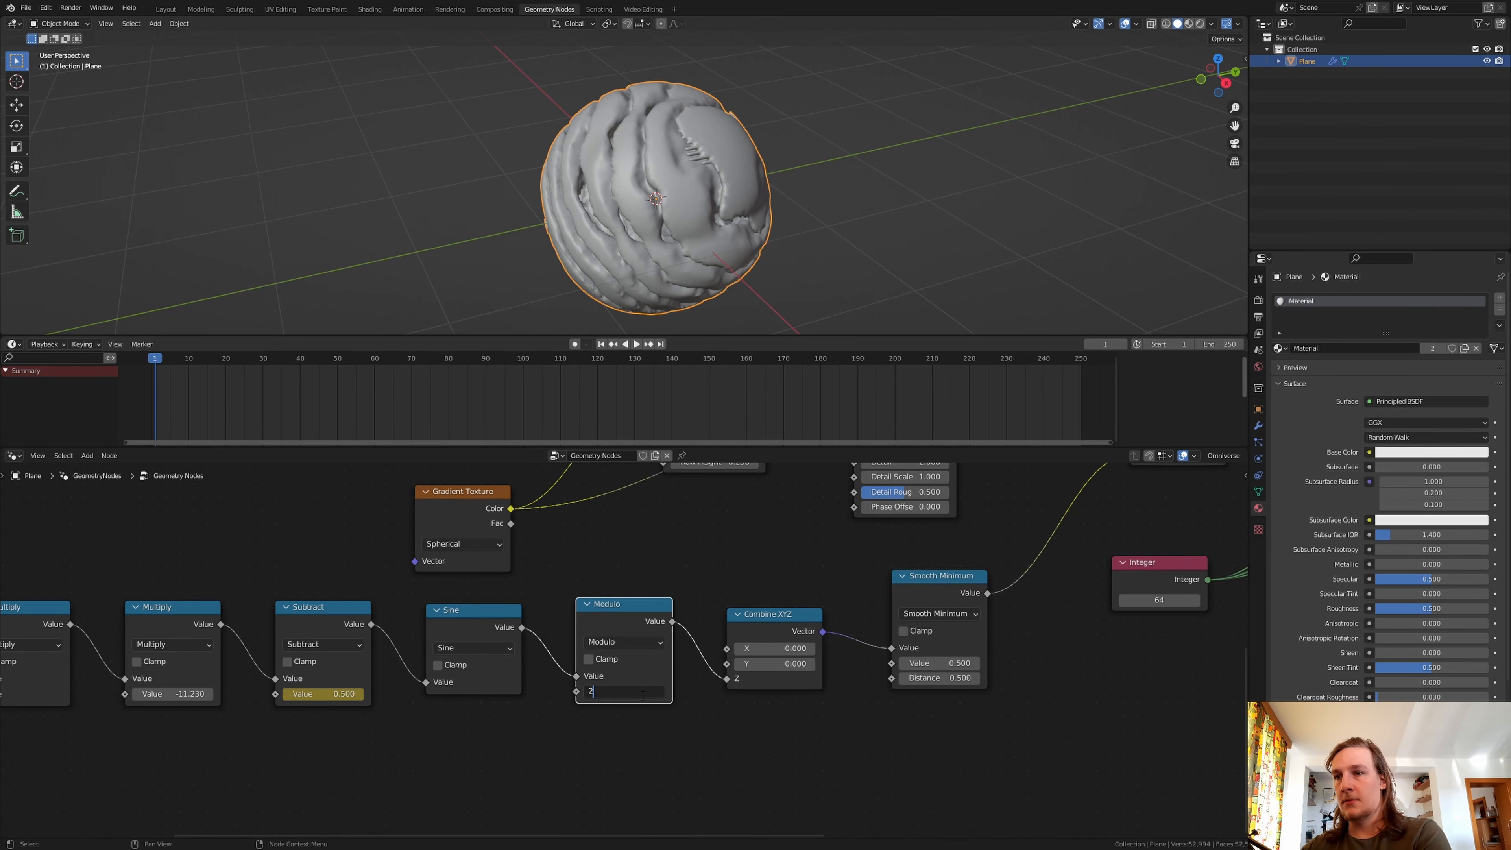
pyautogui.write('.1')
pyautogui.press('Return')
# - Link Separate XYZ's Y output to Combine XYZ's X input and insert a duplicate of the Modulo node, changed to Sign, into that link
pyautogui.moveTo(192, 772); pyautogui.dragTo(409, 765, button='middle')
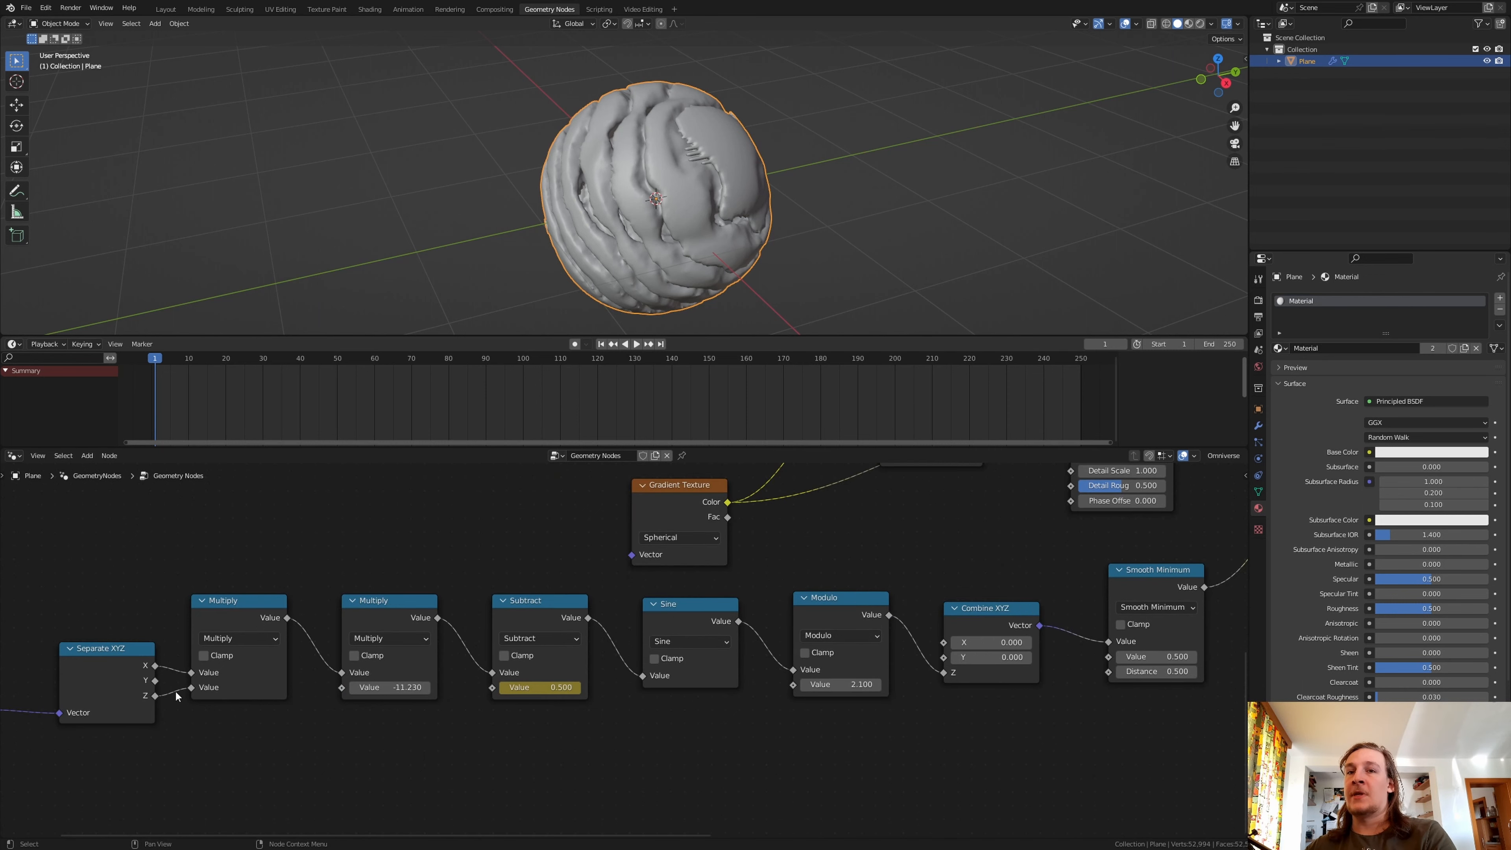
pyautogui.moveTo(160, 683); pyautogui.dragTo(945, 647)
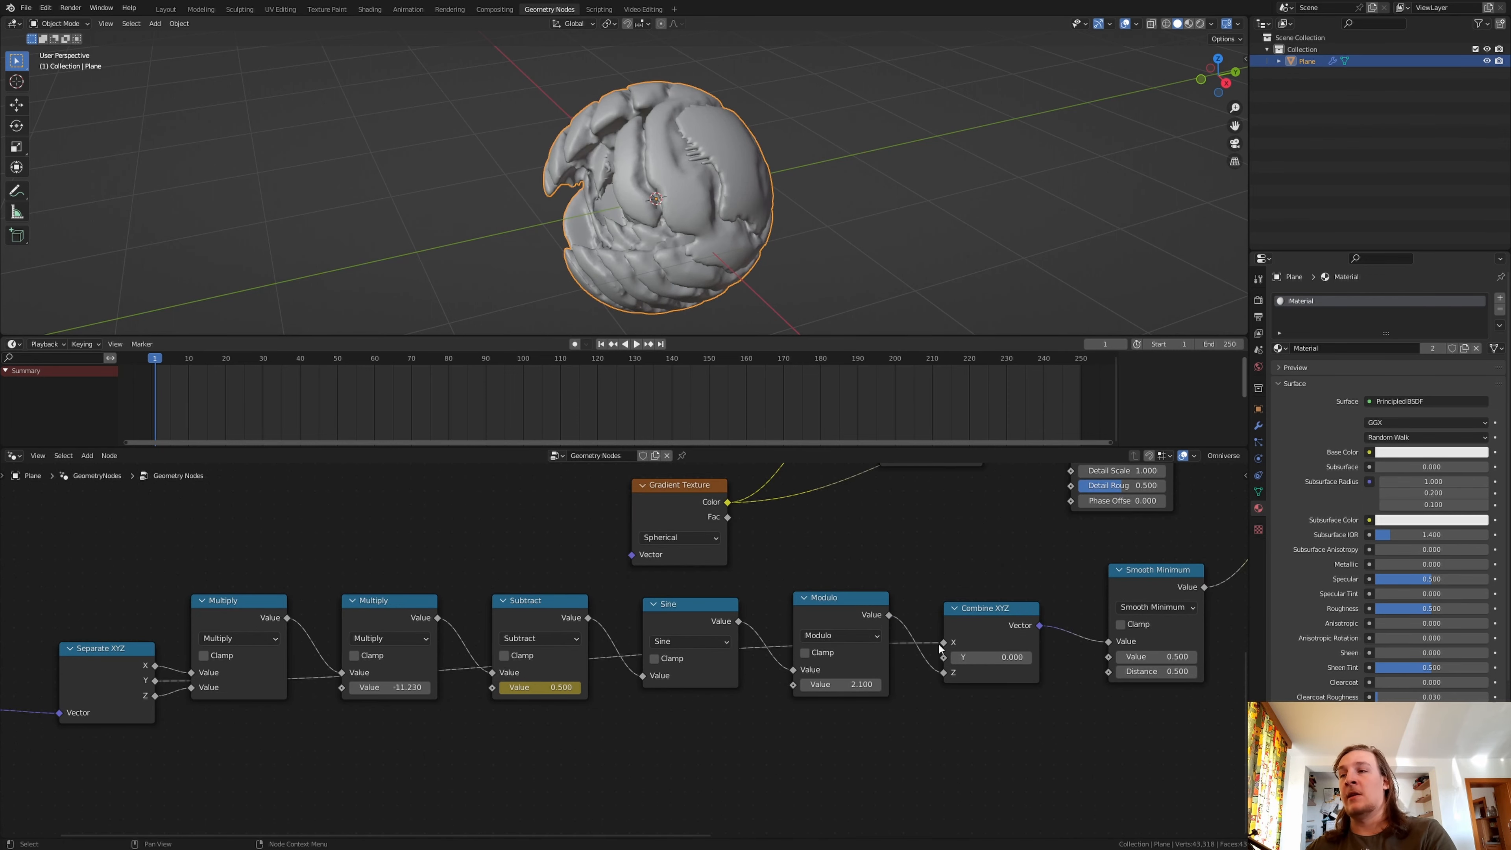
pyautogui.click(834, 603)
pyautogui.hotkey('shift', 'd')
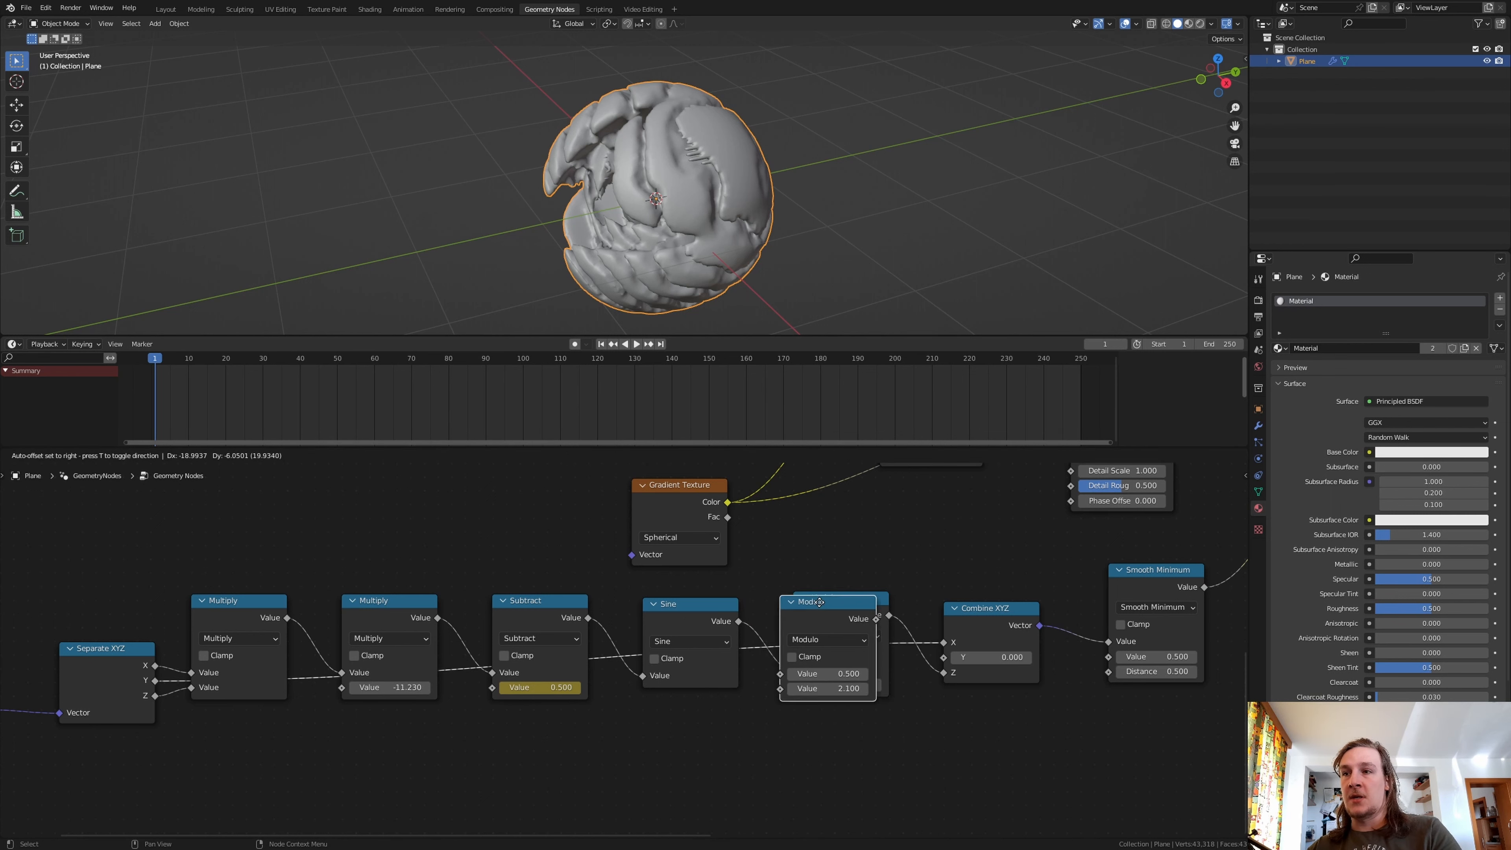
pyautogui.click(822, 608)
pyautogui.moveTo(823, 607); pyautogui.dragTo(218, 730)
pyautogui.click(247, 762)
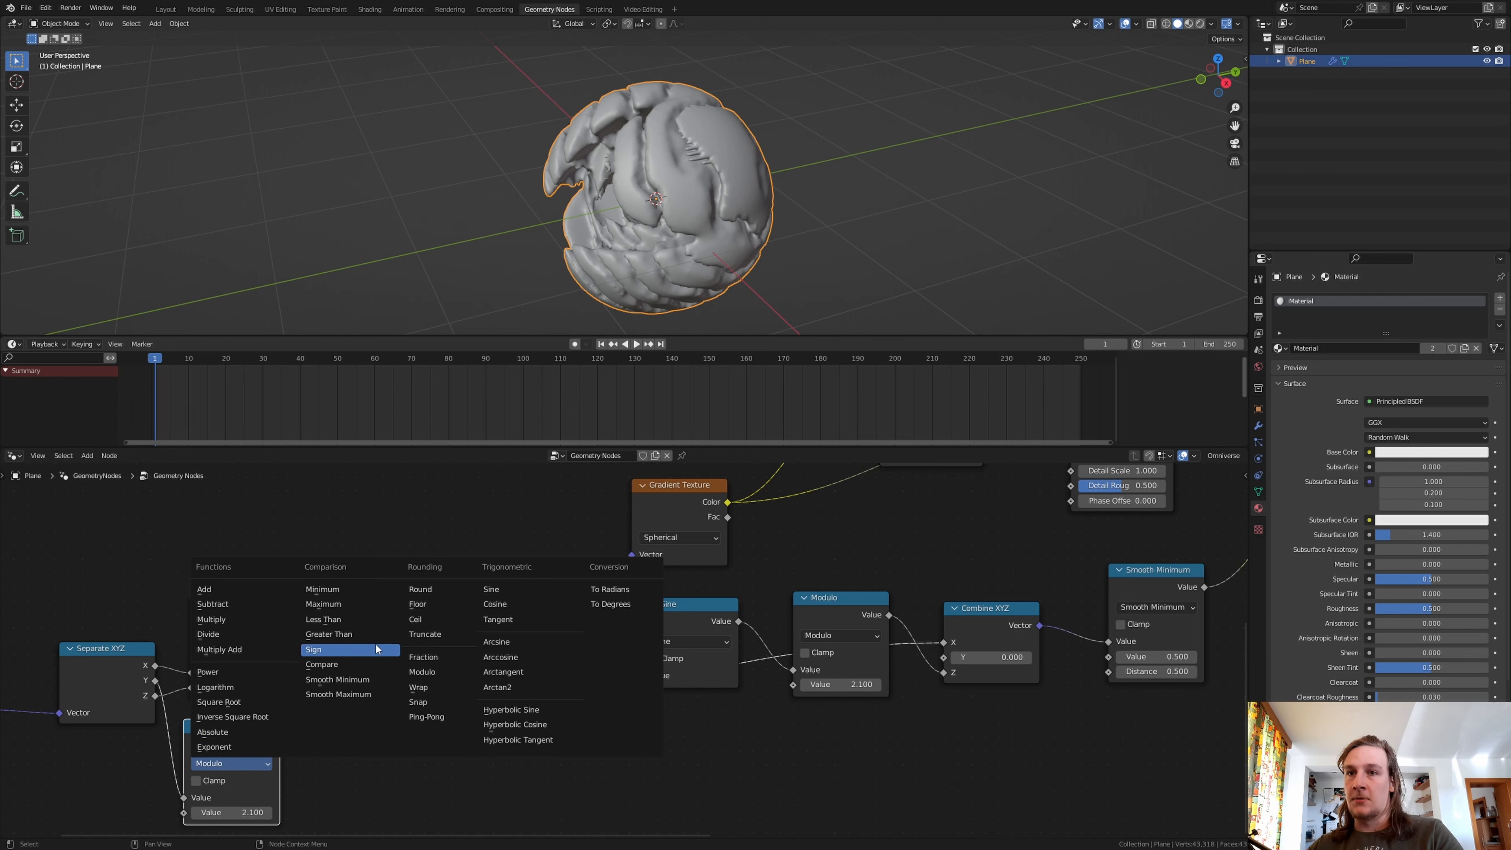
pyautogui.click(314, 649)
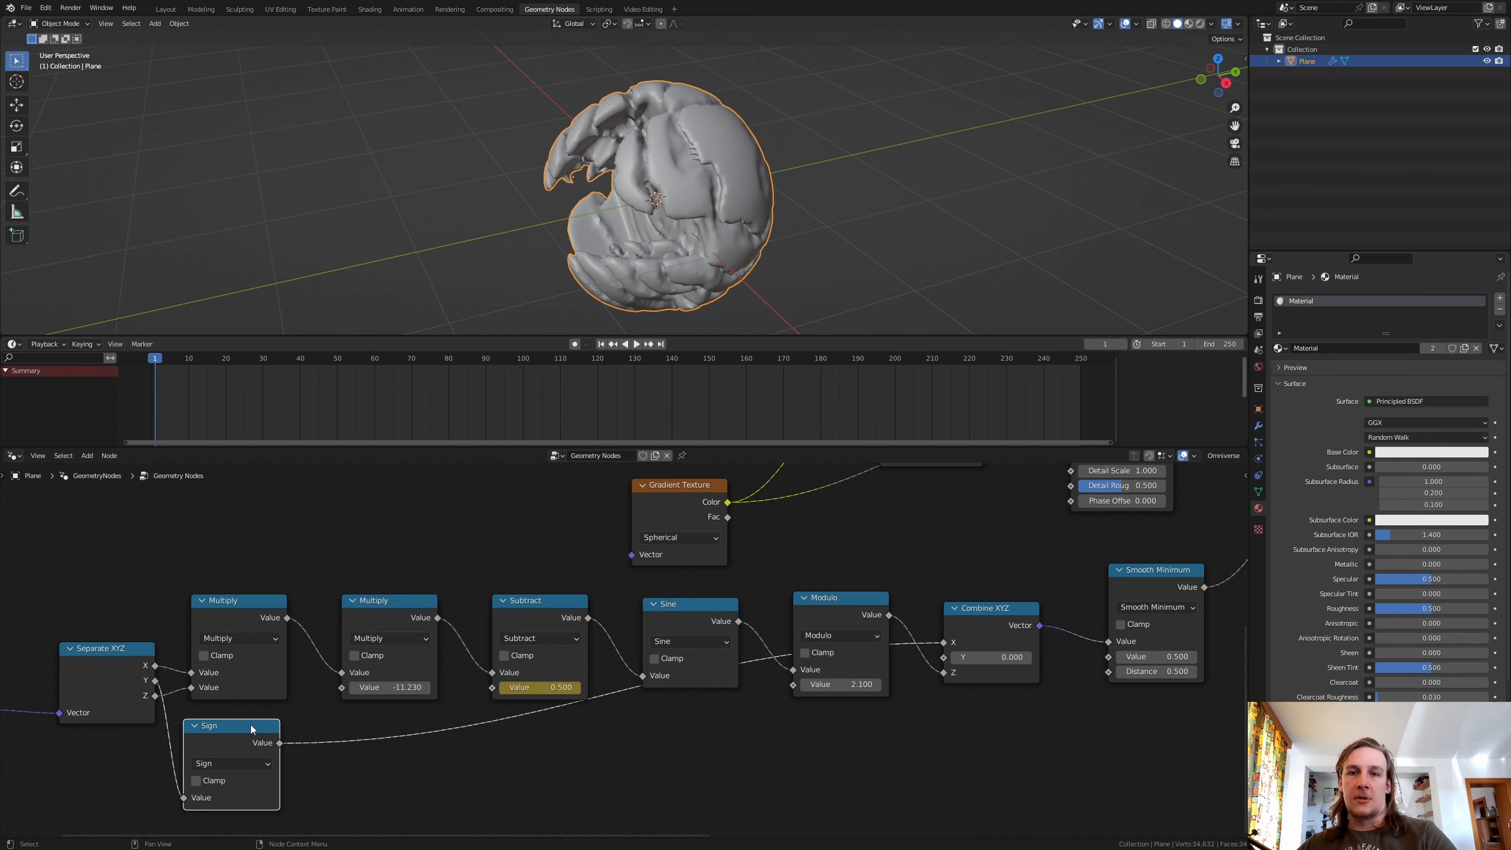
# - Duplicate the Sign node into the link after it and change the copy to Minimum with a value of -0.78
pyautogui.hotkey('shift', 'd')
pyautogui.click(384, 757)
pyautogui.click(391, 766)
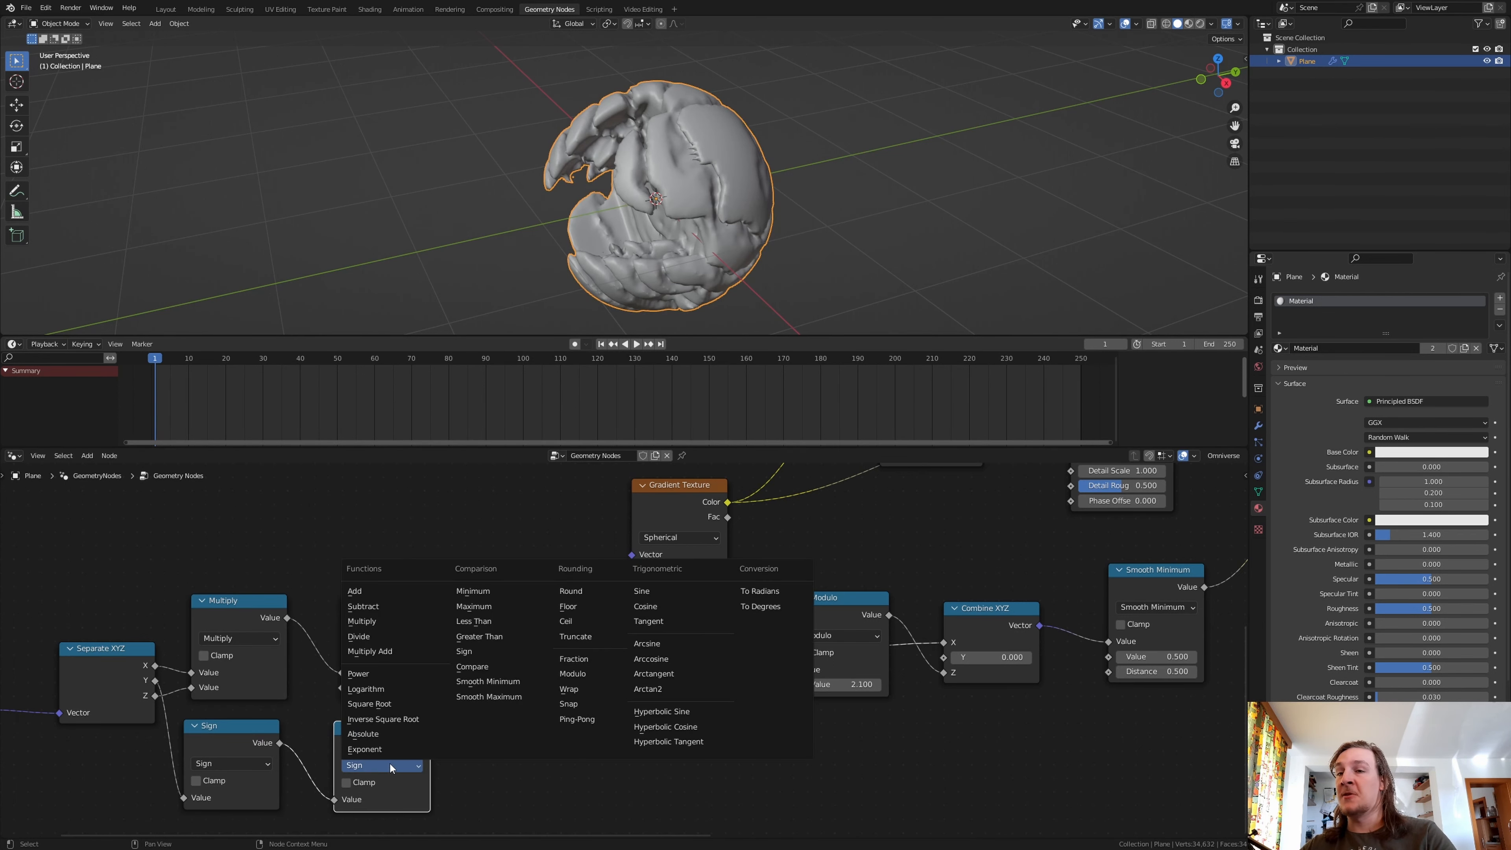
pyautogui.click(506, 595)
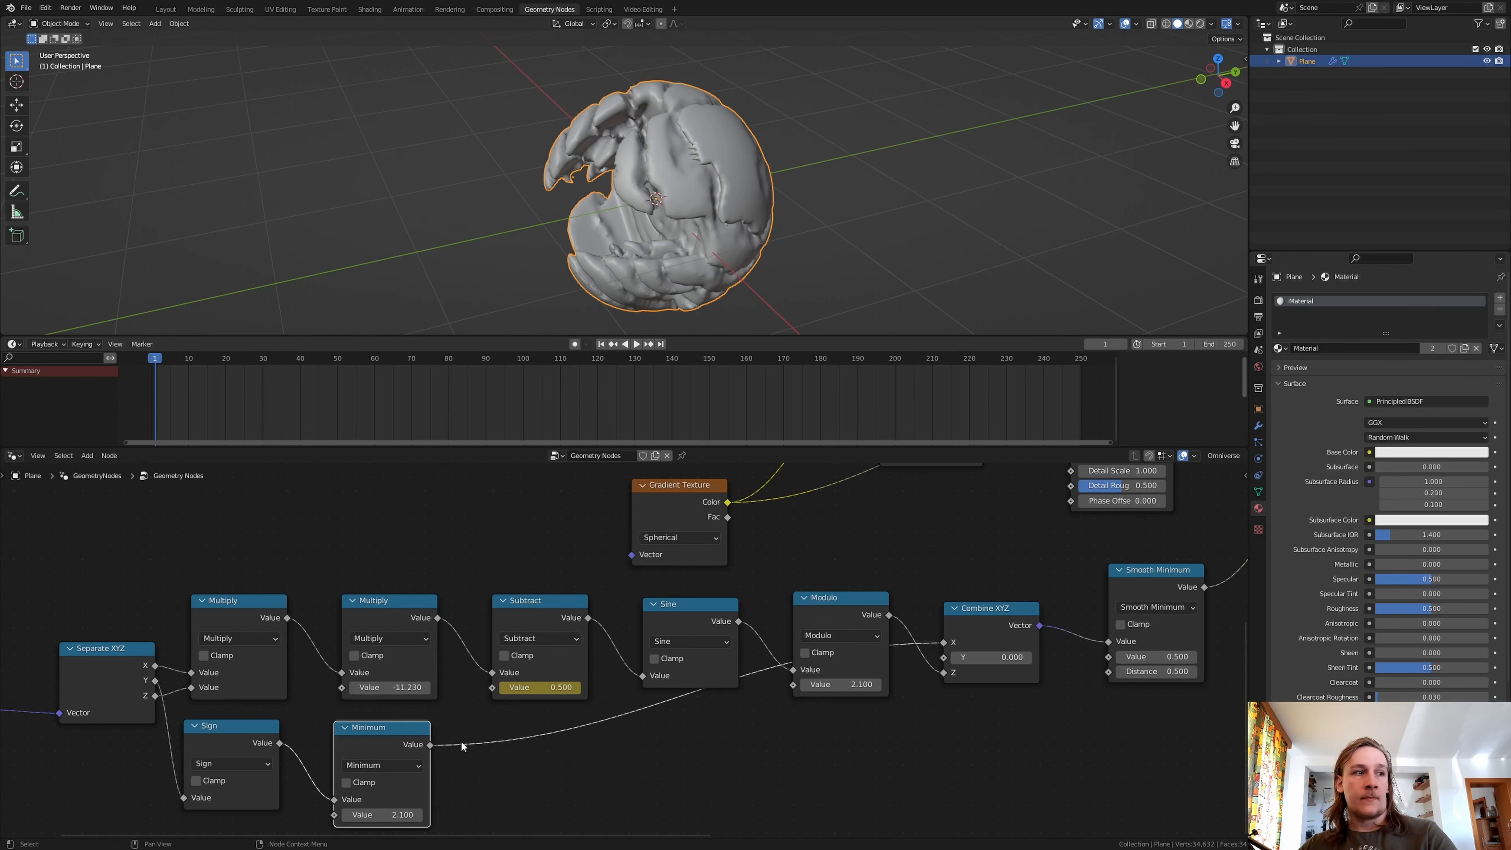
pyautogui.moveTo(398, 806); pyautogui.dragTo(407, 738, button='middle')
pyautogui.click(407, 742)
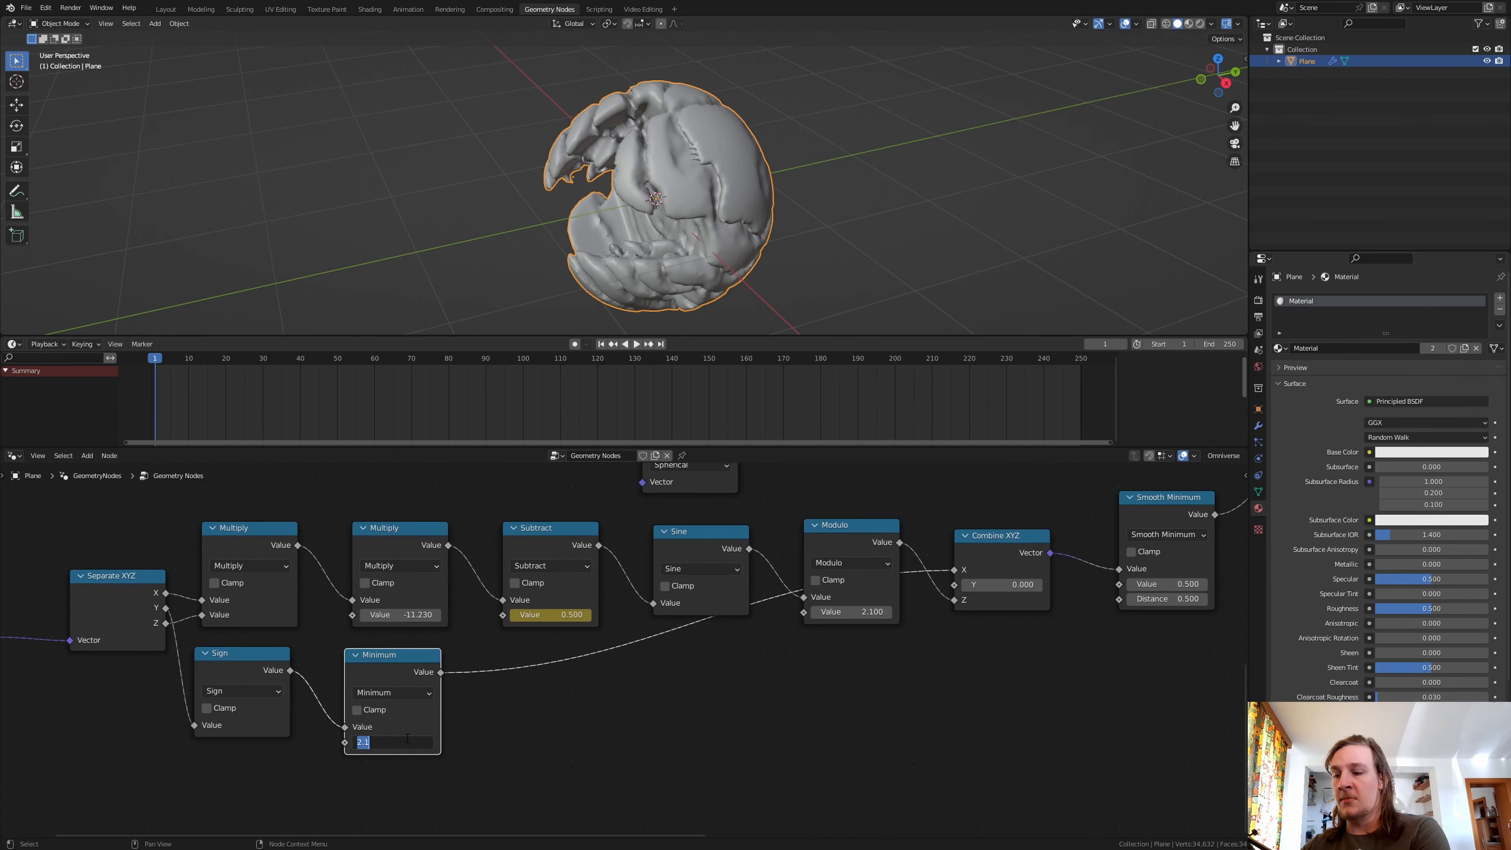
pyautogui.write('-0.78')
pyautogui.press('Return')
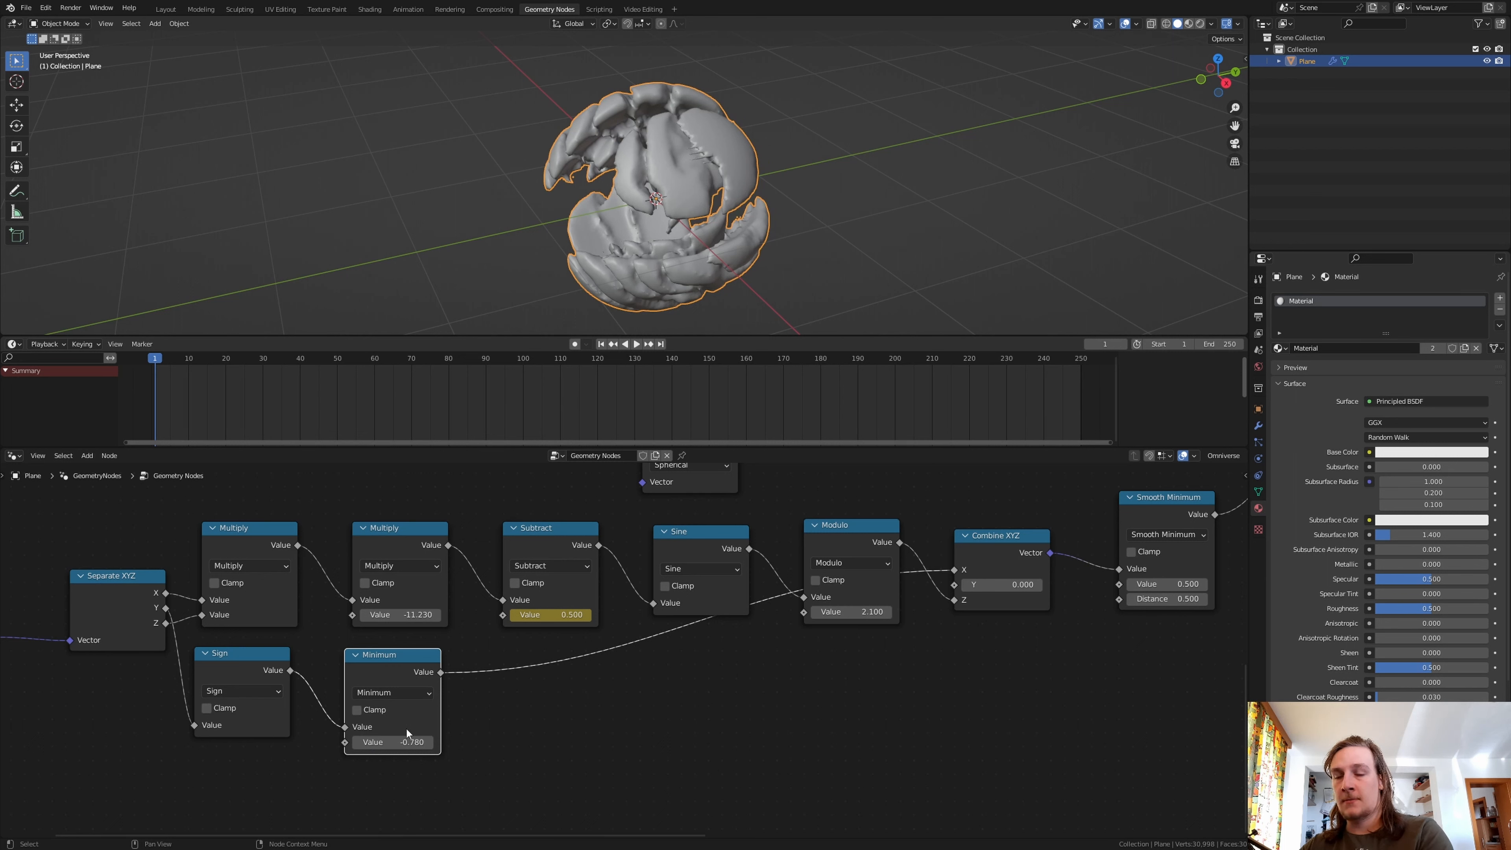
# - Duplicate the Minimum node into the link after it and change the copy's operation to Ceil
pyautogui.hotkey('shift', 'd')
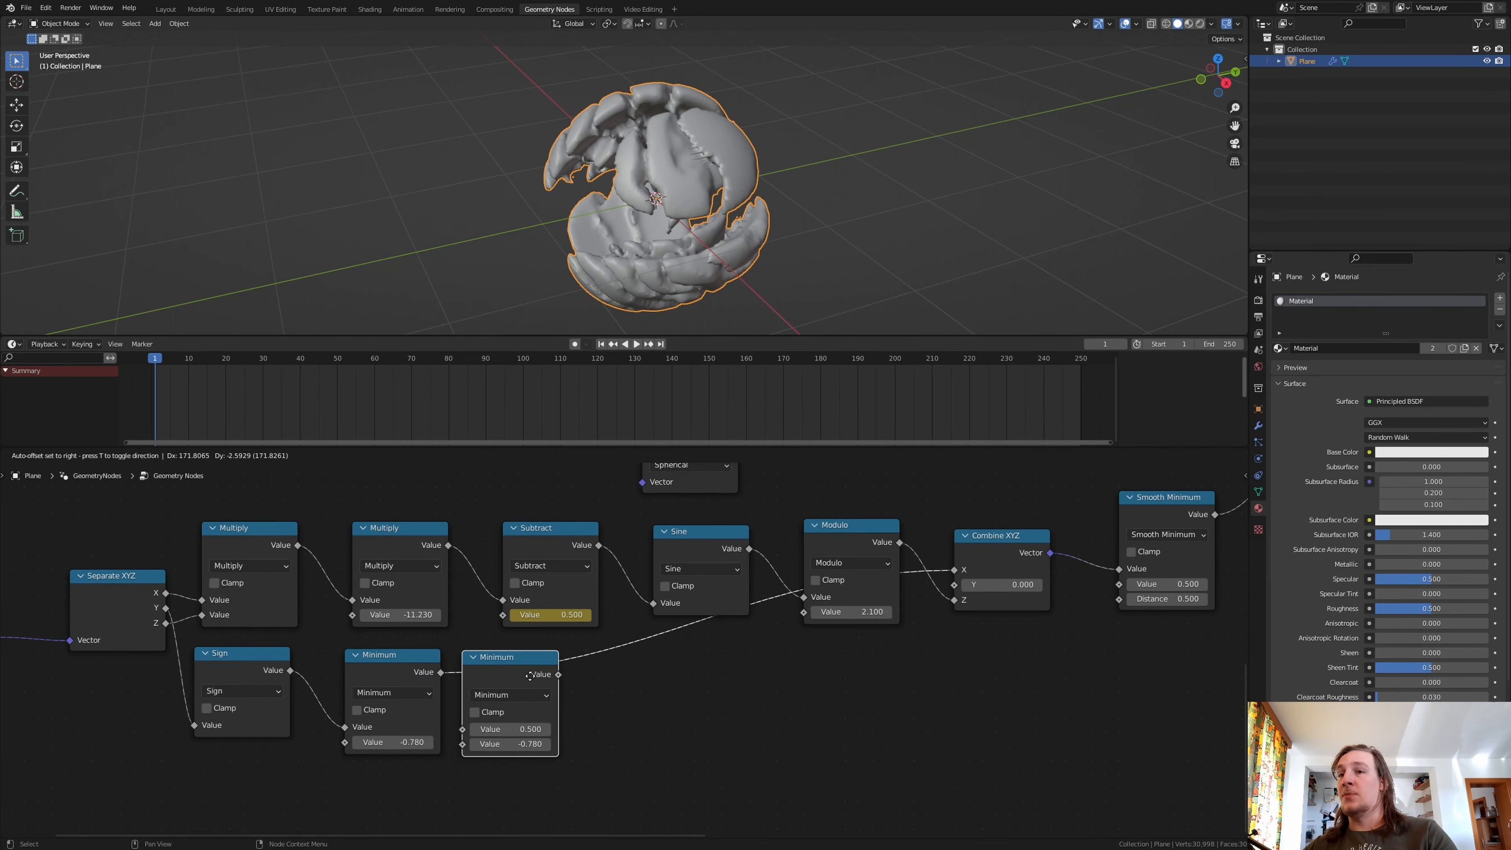
pyautogui.click(562, 676)
pyautogui.click(543, 694)
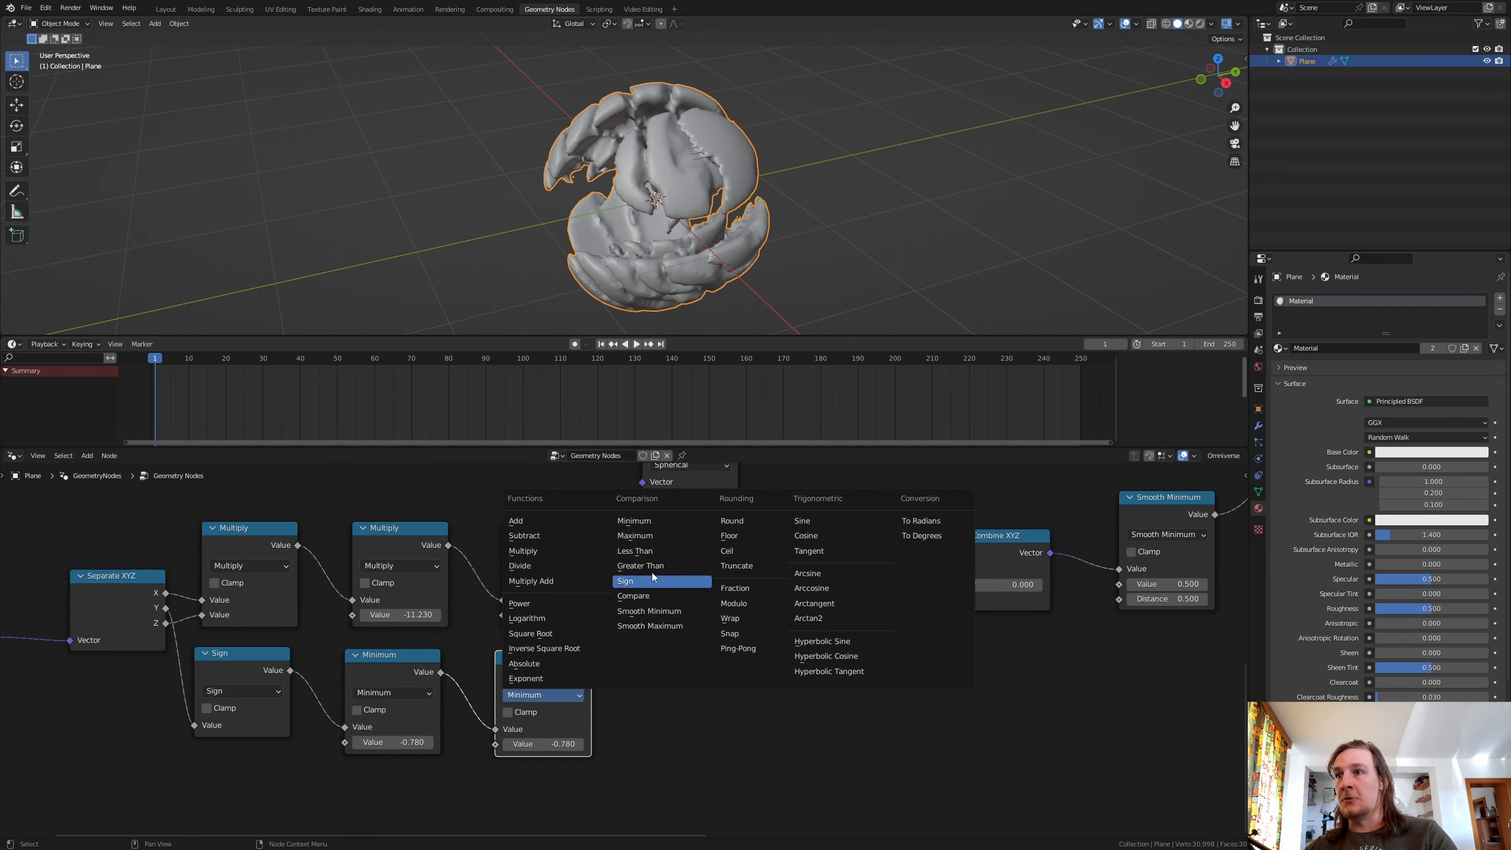
pyautogui.click(727, 551)
# - Link Separate XYZ's Z output to Combine XYZ's Y input and insert a duplicated Multiply node with a value of 4.5 into that link
pyautogui.moveTo(172, 644); pyautogui.dragTo(210, 623, button='middle')
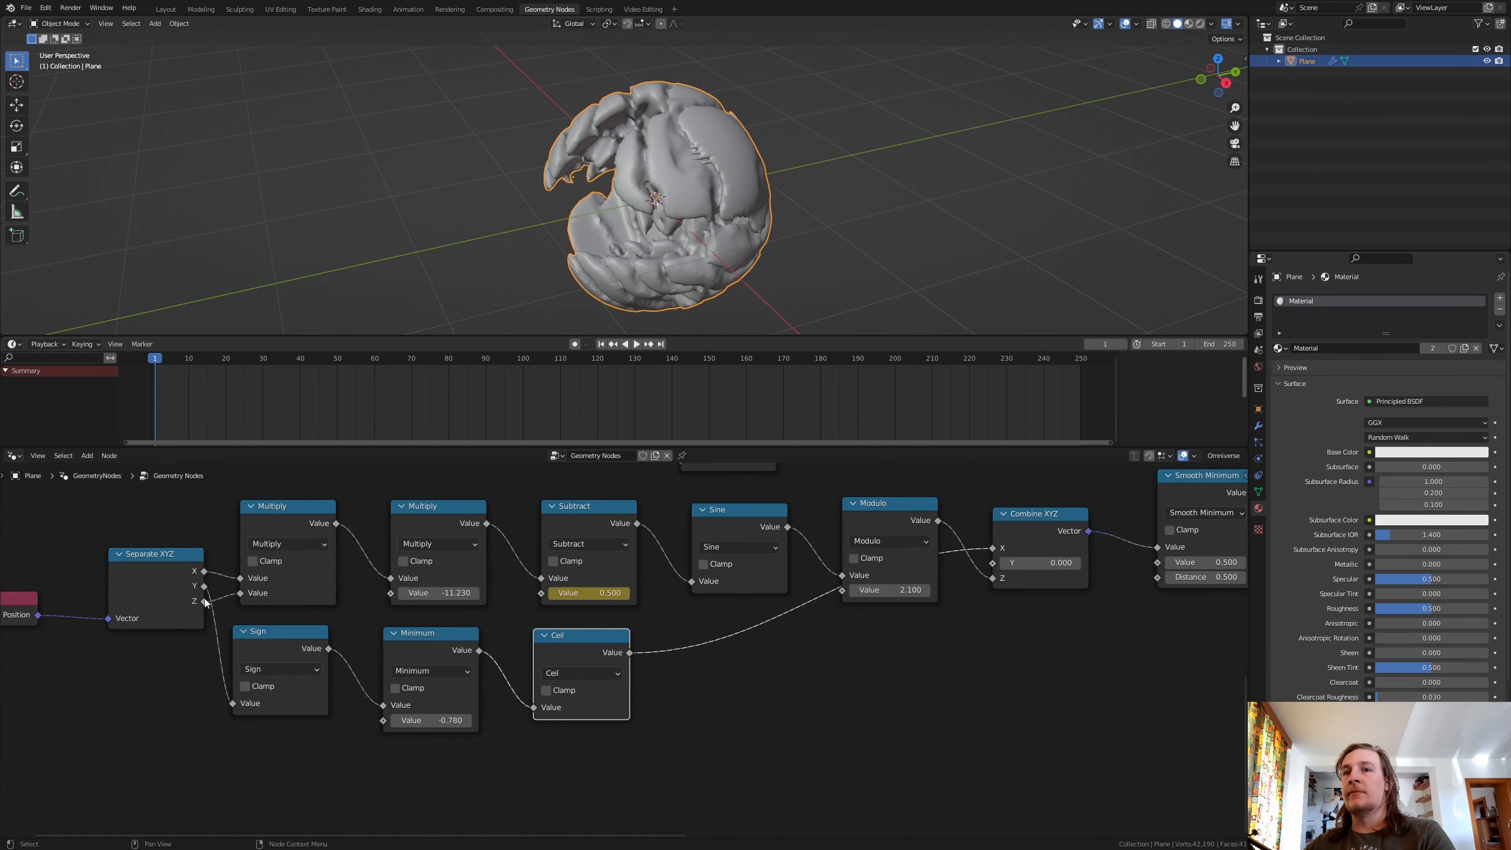
pyautogui.moveTo(204, 601); pyautogui.dragTo(1009, 565)
pyautogui.moveTo(154, 673); pyautogui.dragTo(156, 706, button='middle')
pyautogui.click(298, 551)
pyautogui.hotkey('shift', 'd')
pyautogui.click(302, 618)
pyautogui.moveTo(302, 617); pyautogui.dragTo(274, 782)
pyautogui.moveTo(295, 726); pyautogui.dragTo(301, 600, button='middle')
pyautogui.click(294, 730)
pyautogui.write('4')
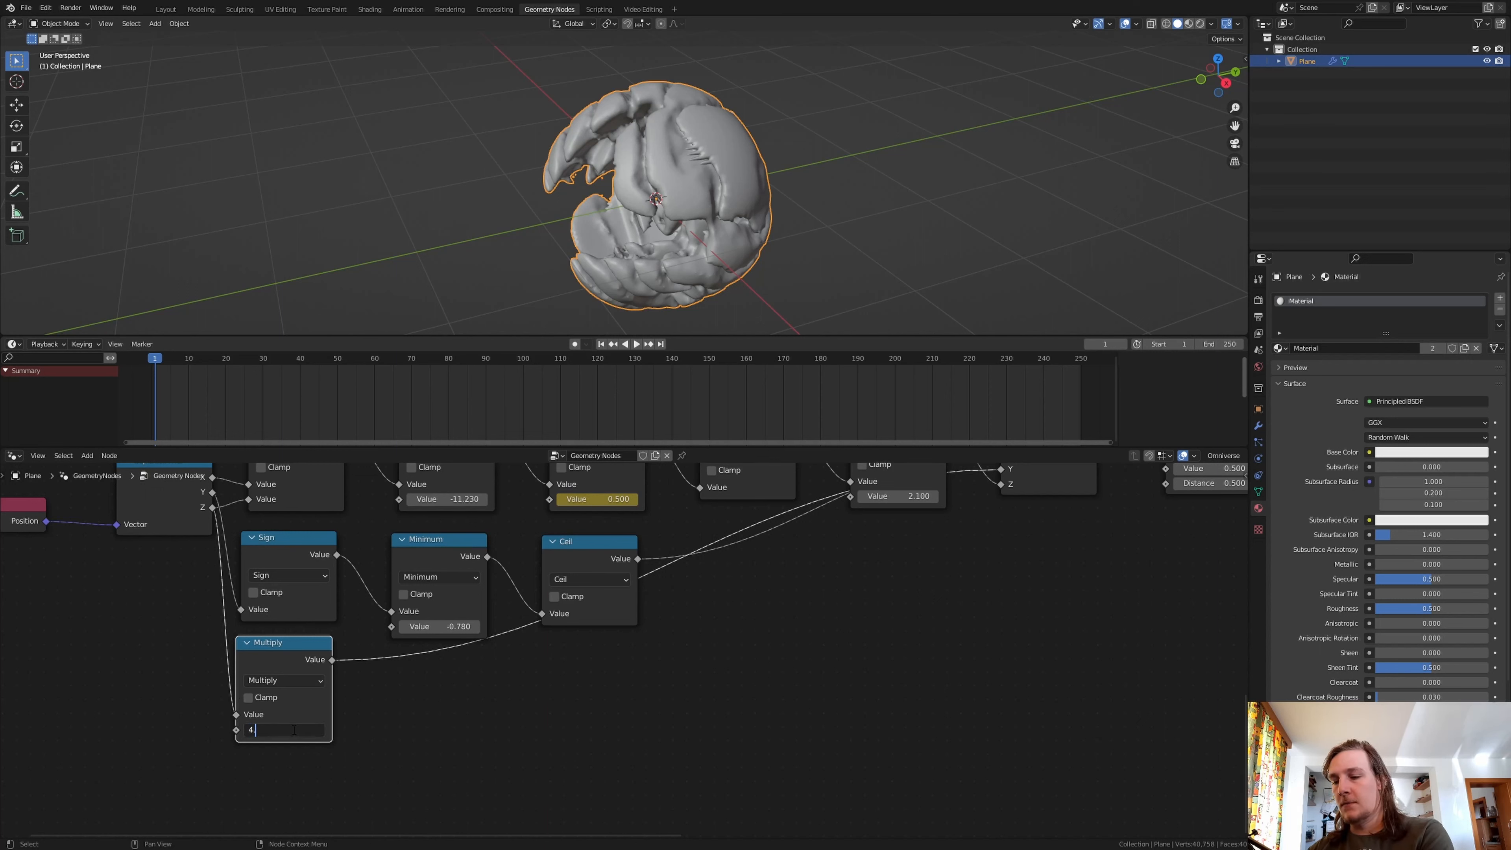
pyautogui.write('.5')
pyautogui.press('Return')
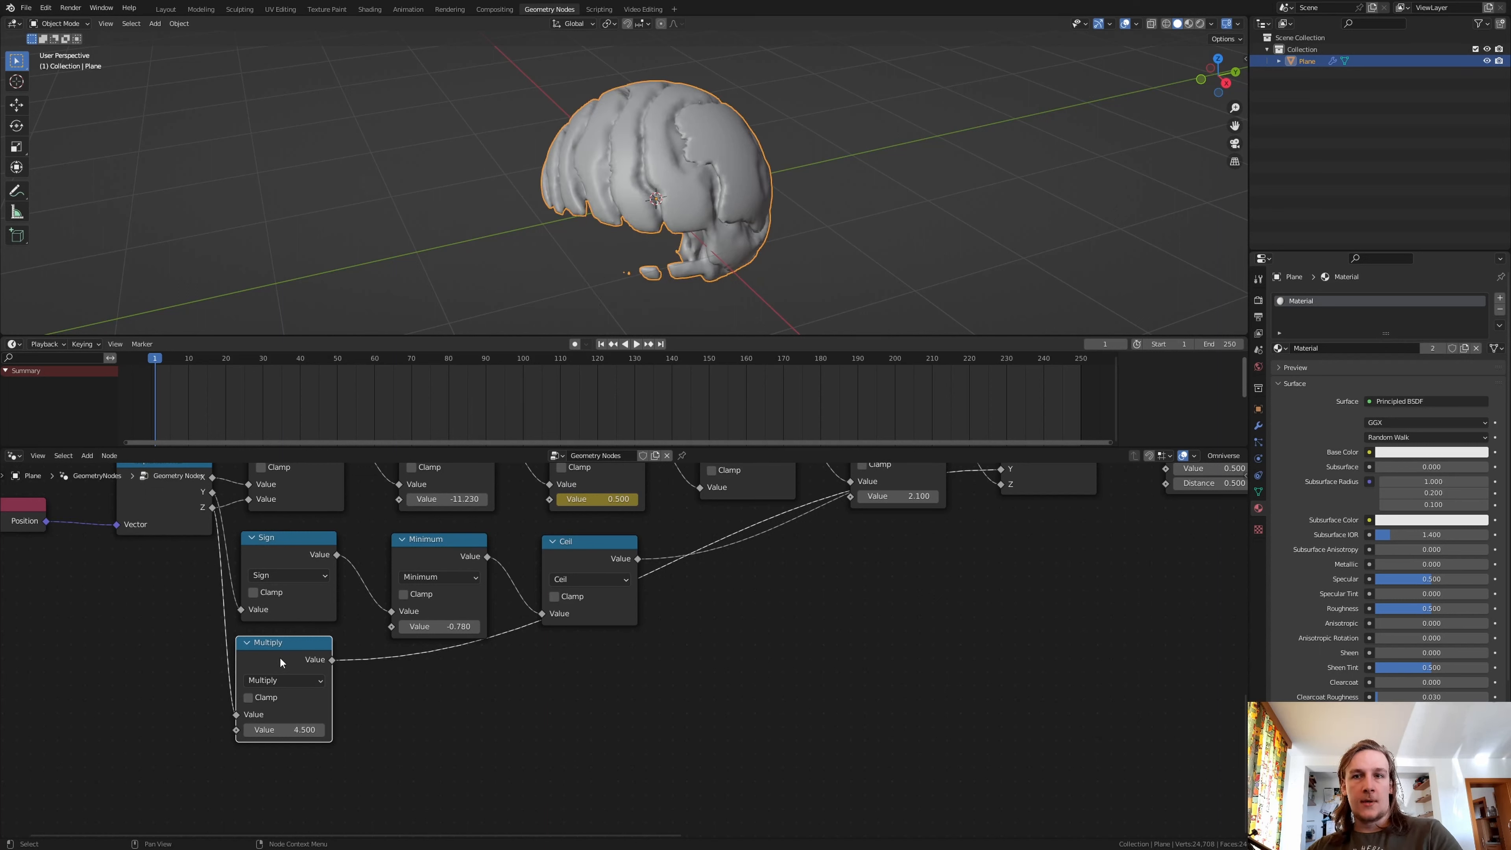
# - Duplicate the 4.5 Multiply node into the link after it and change the copy to Divide with a value of 1.32
pyautogui.hotkey('shift', 'd')
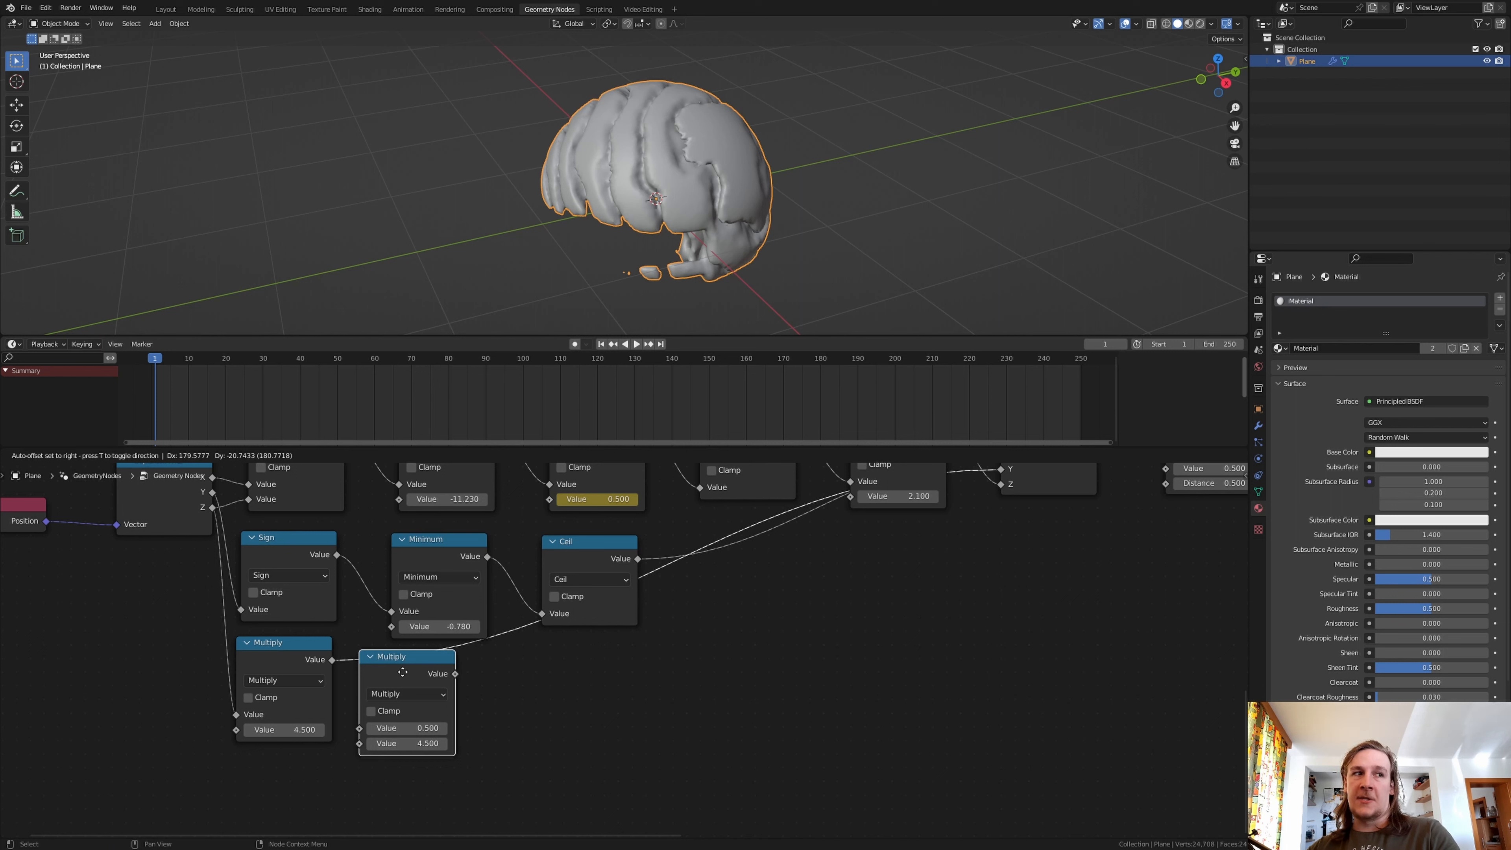
pyautogui.click(430, 671)
pyautogui.doubleClick(445, 743)
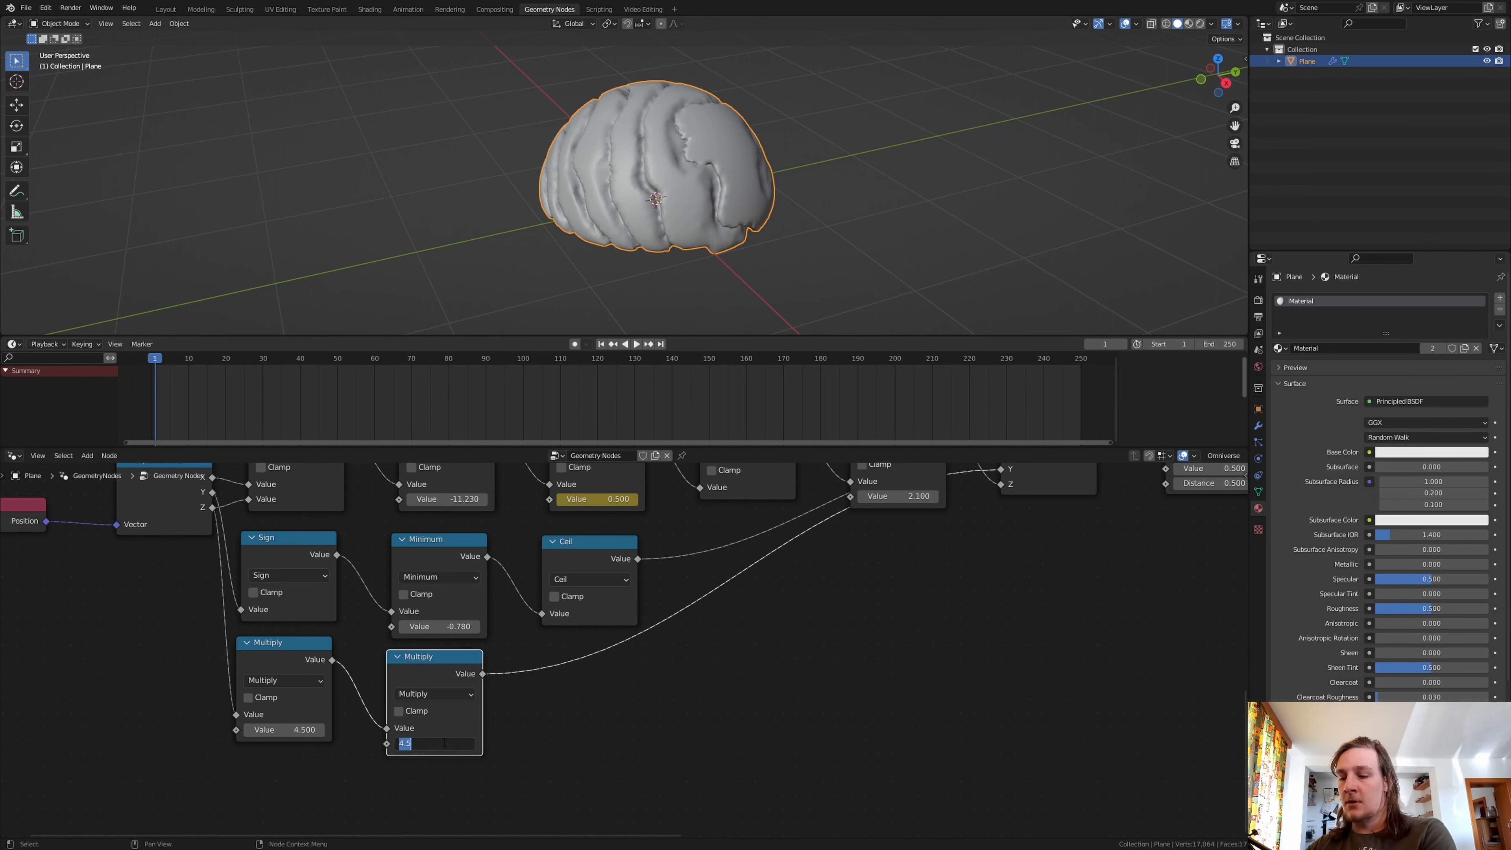
pyautogui.write('1.32')
pyautogui.press('Return')
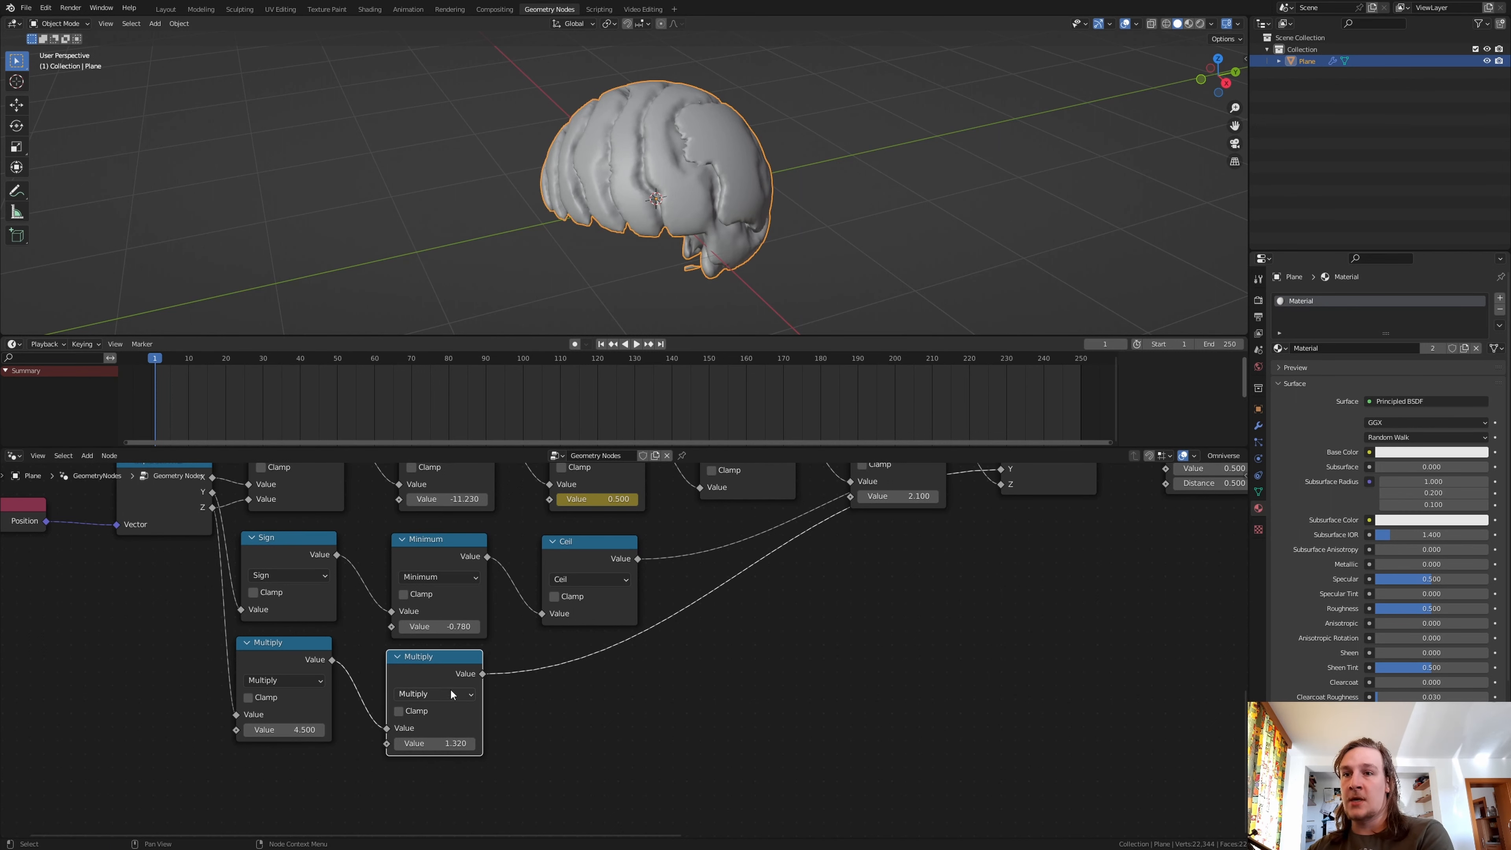
pyautogui.click(435, 693)
pyautogui.click(446, 562)
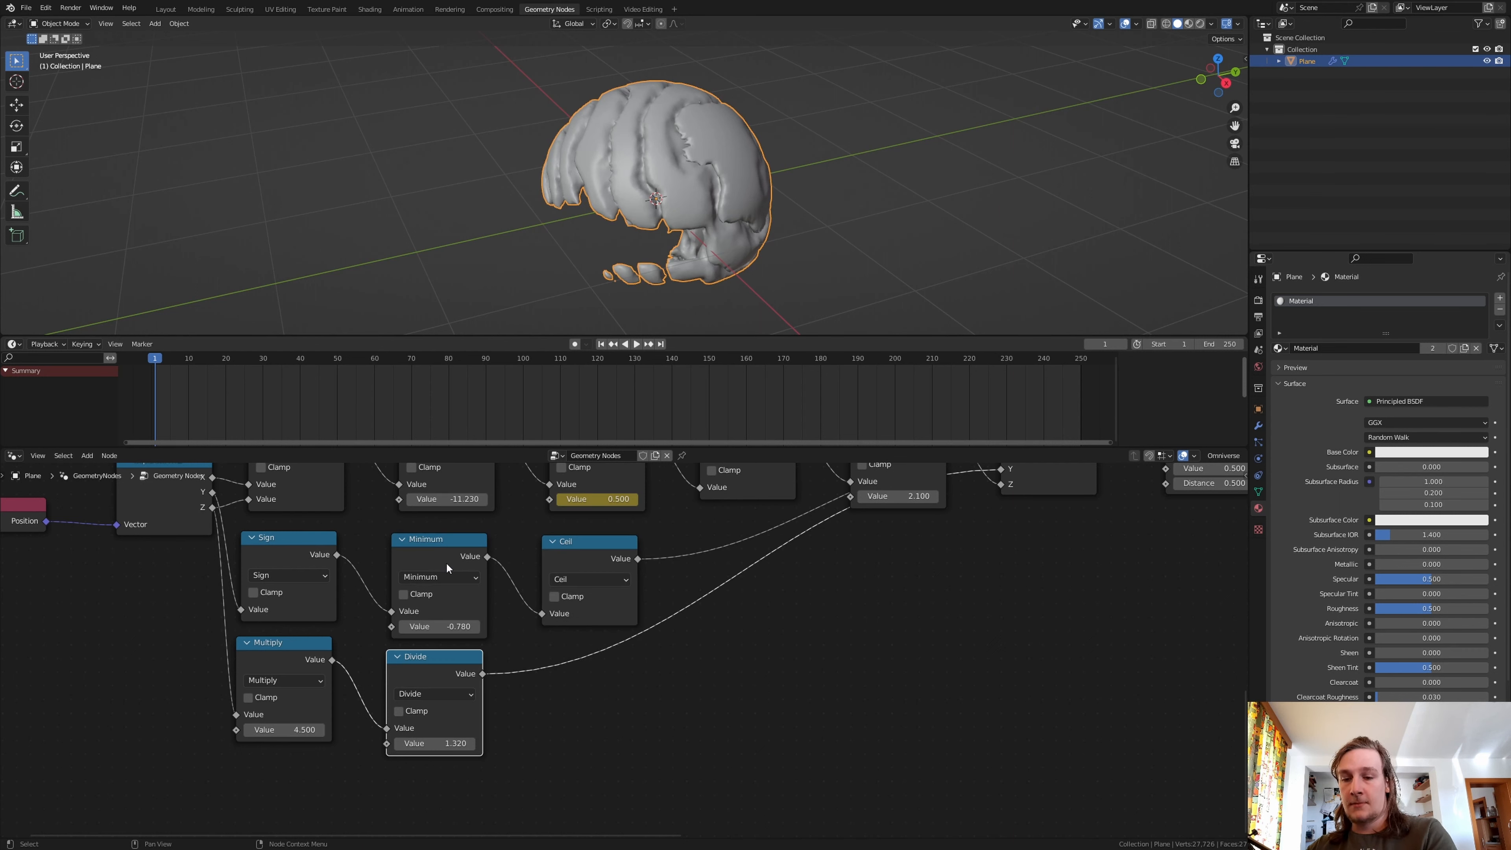
# - Duplicate the Divide node into the link after it and change the copy's operation to Power, keeping 1.32 as the exponent
pyautogui.hotkey('shift', 'd')
pyautogui.click(595, 656)
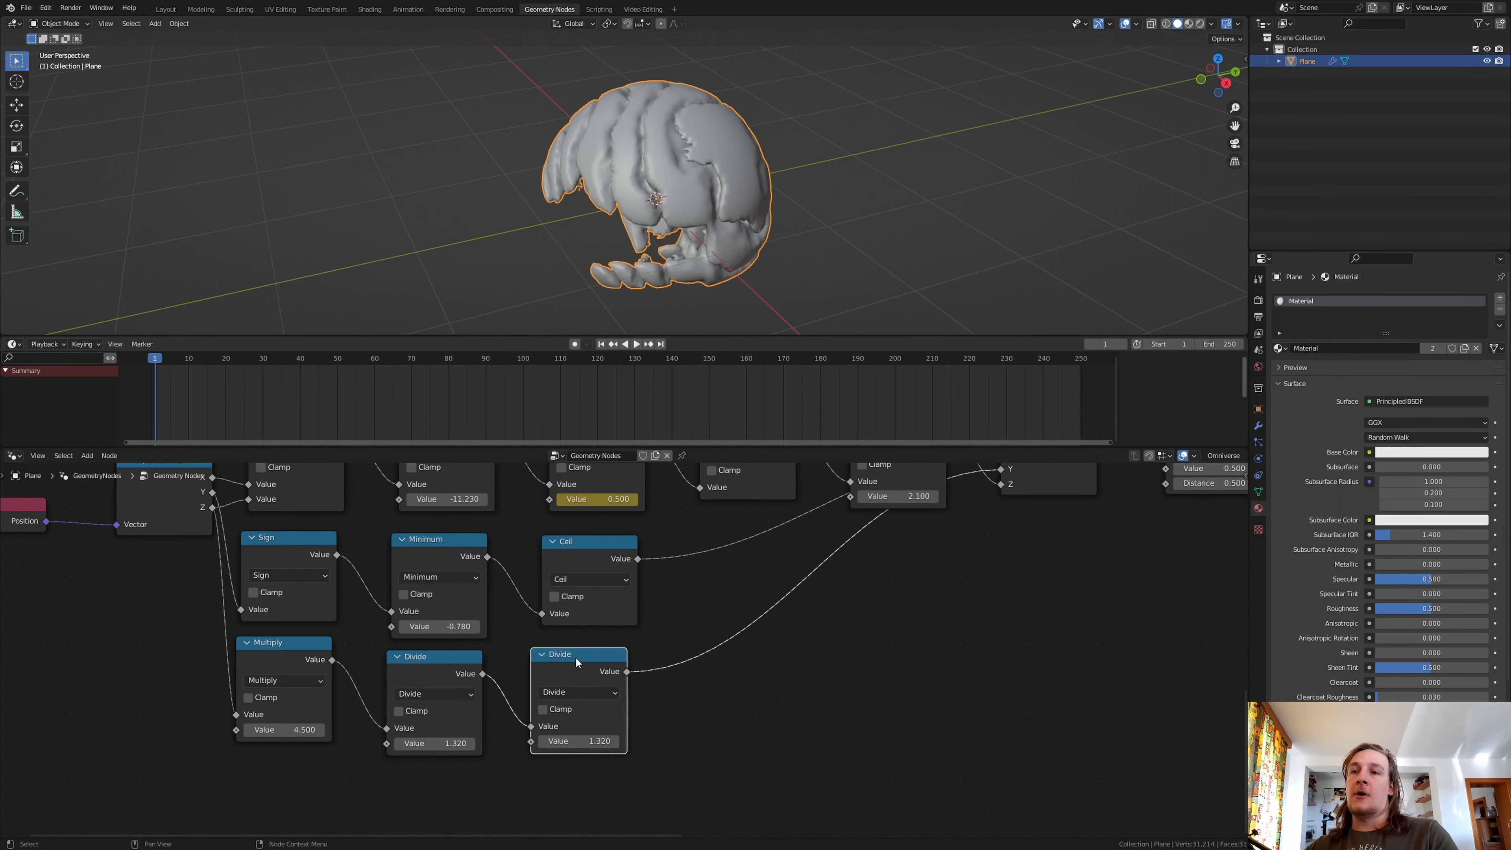
pyautogui.click(601, 694)
pyautogui.click(602, 599)
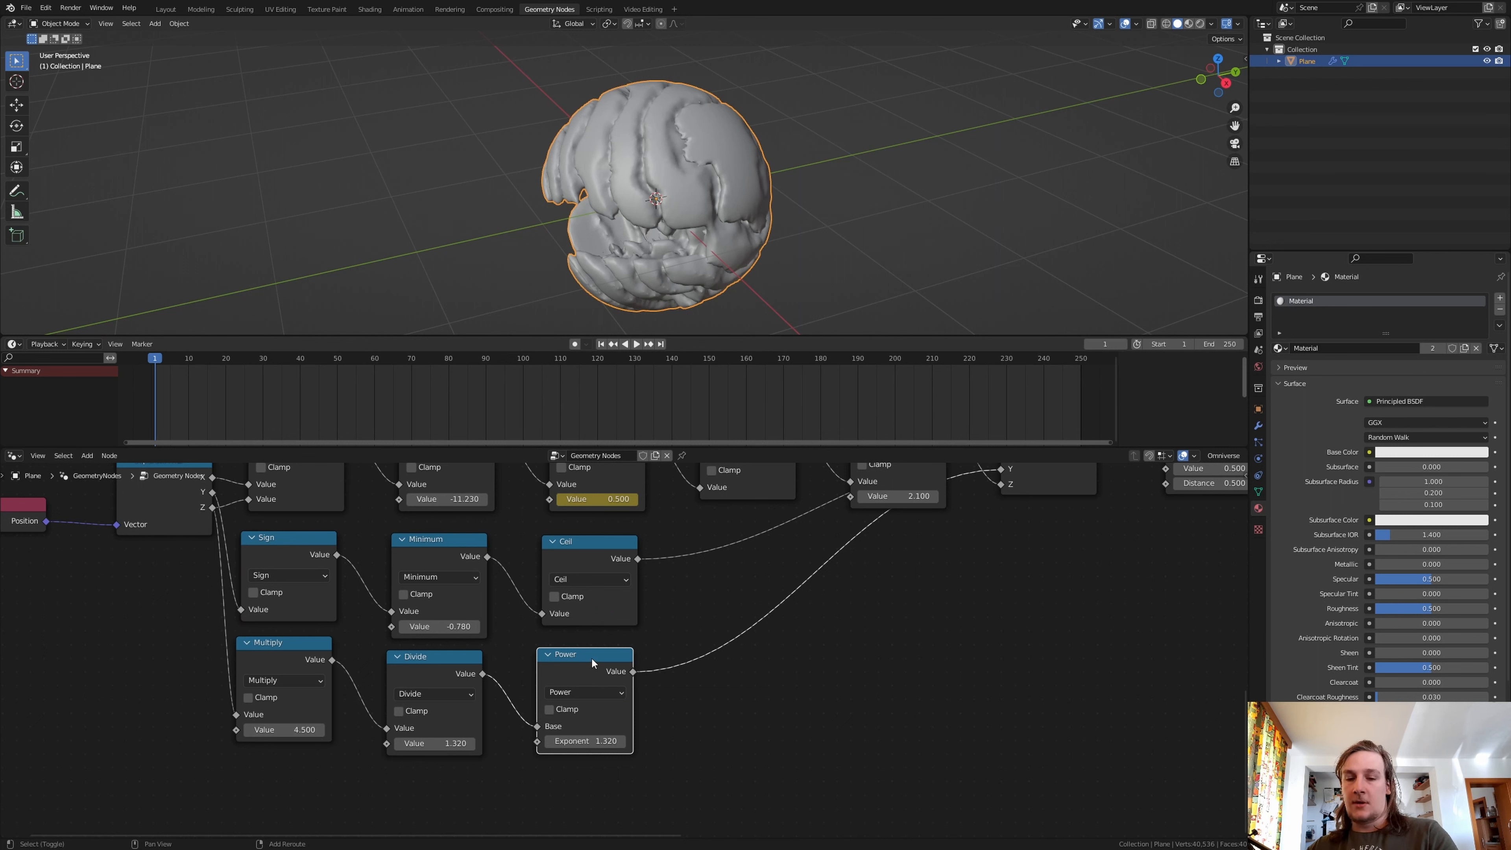
# - Duplicate the Power node into the link after it and change the copy's operation to Round
pyautogui.hotkey('shift', 'd')
pyautogui.click(702, 657)
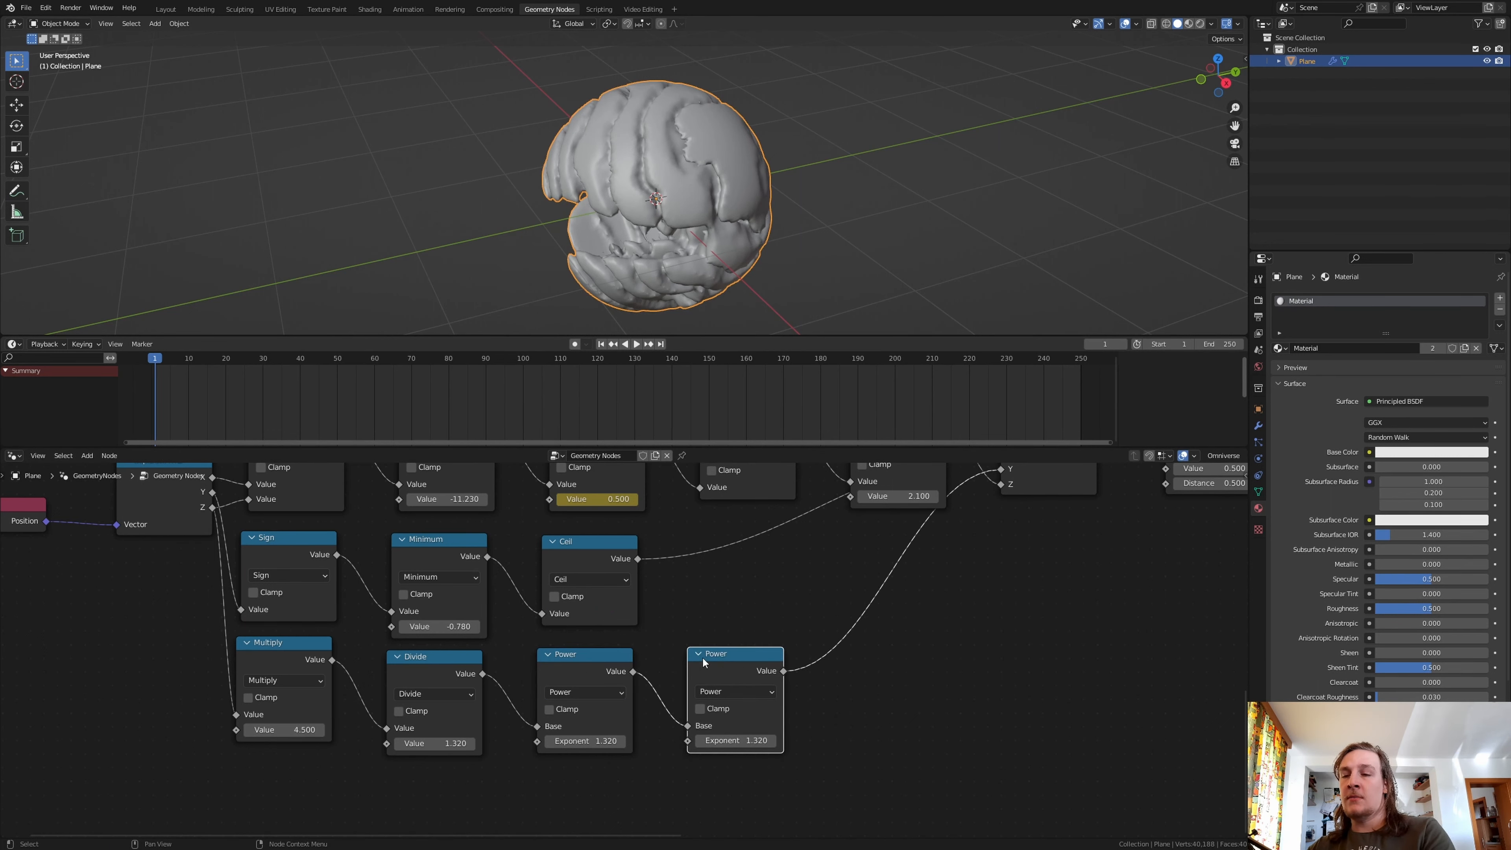
pyautogui.click(728, 690)
pyautogui.click(953, 517)
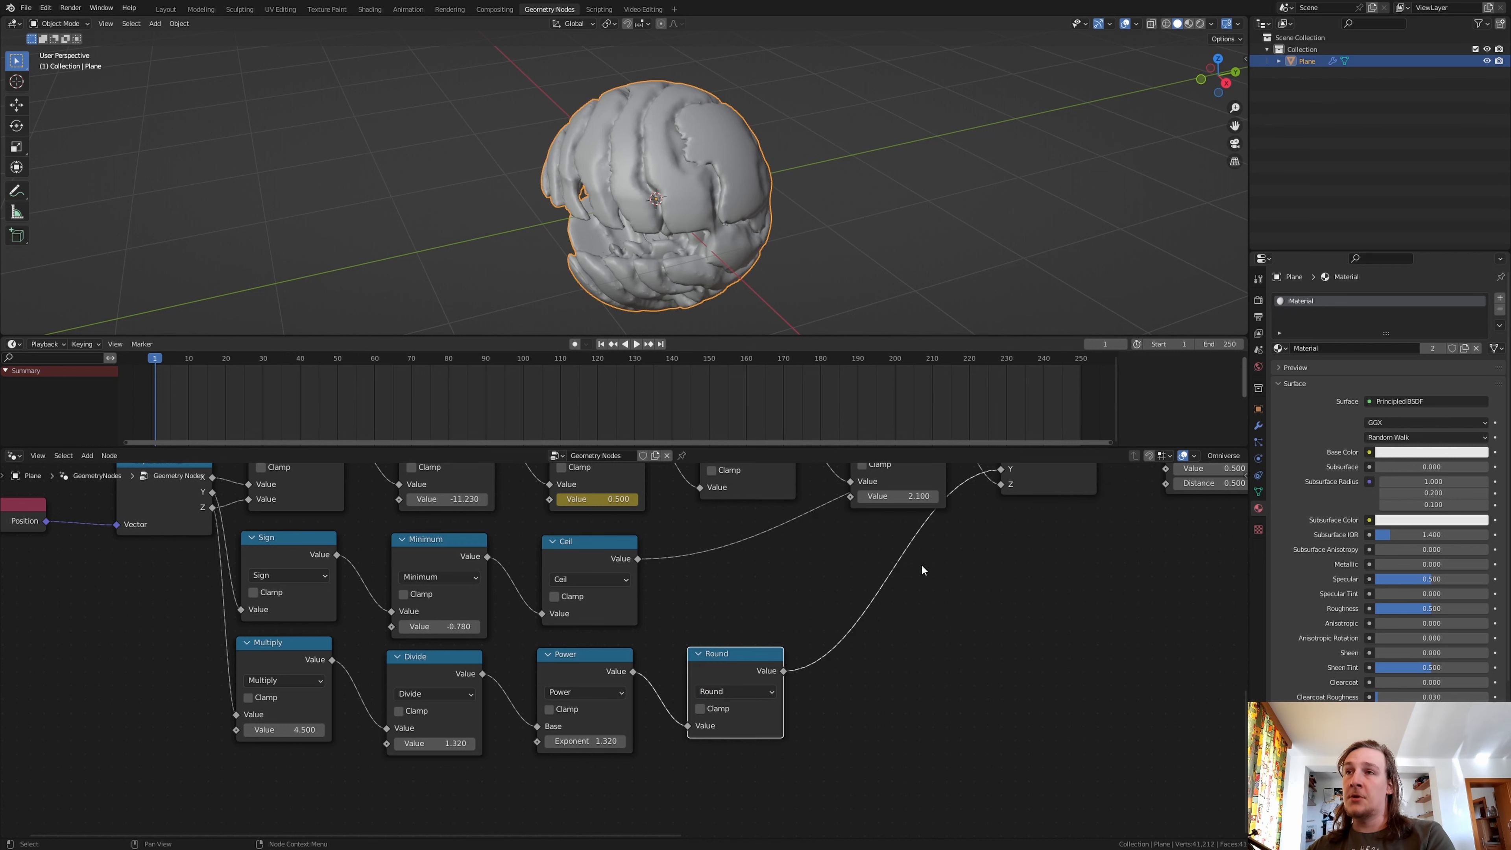
# - Save the project as Geometry_Nodes_Math_04.blend in the same folder as the Math_03 file
pyautogui.hotkey('ctrl', 's')
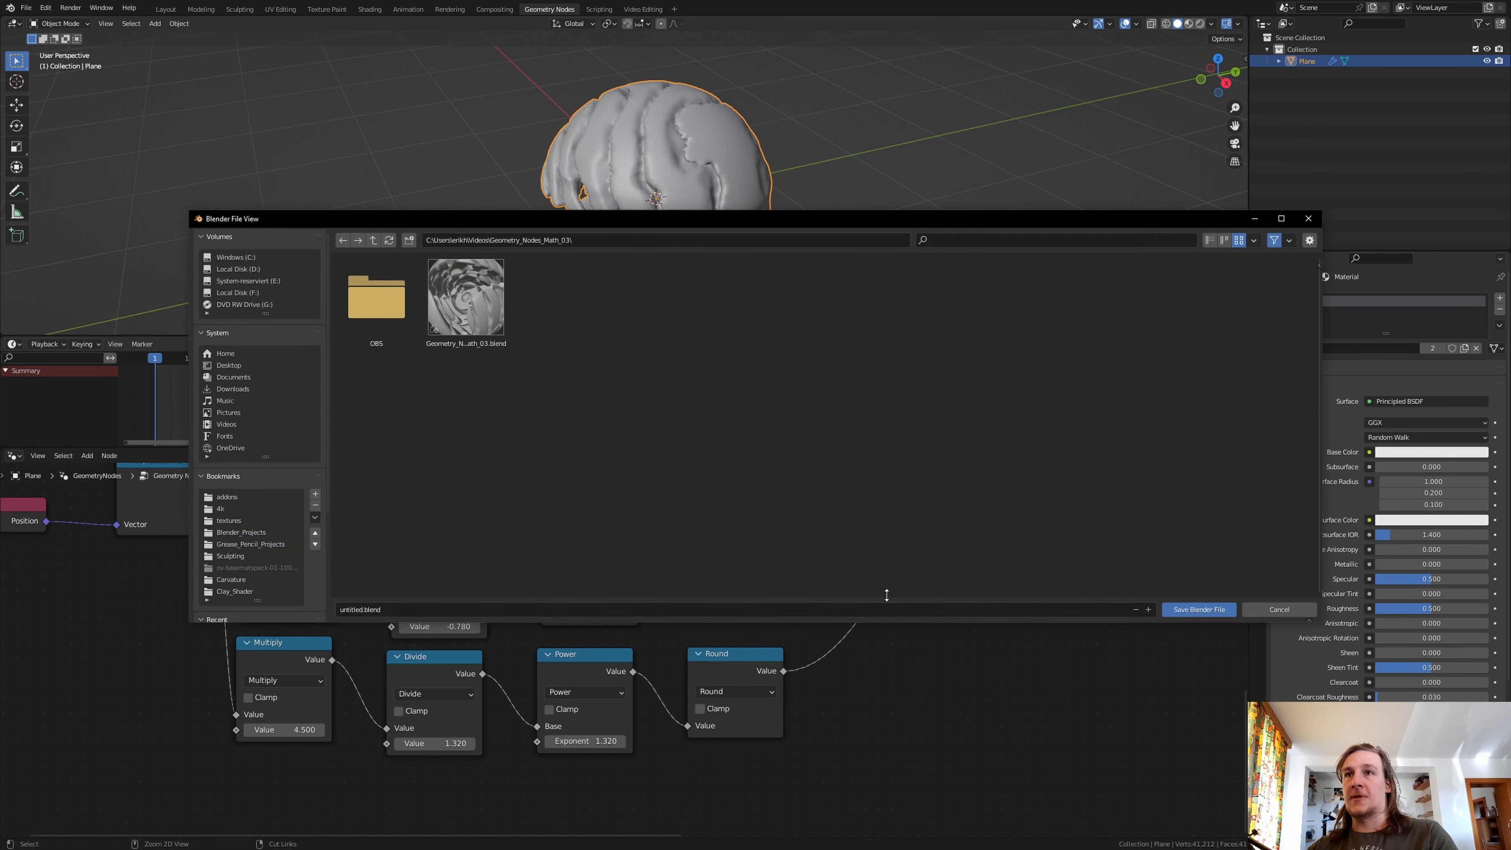
pyautogui.click(465, 298)
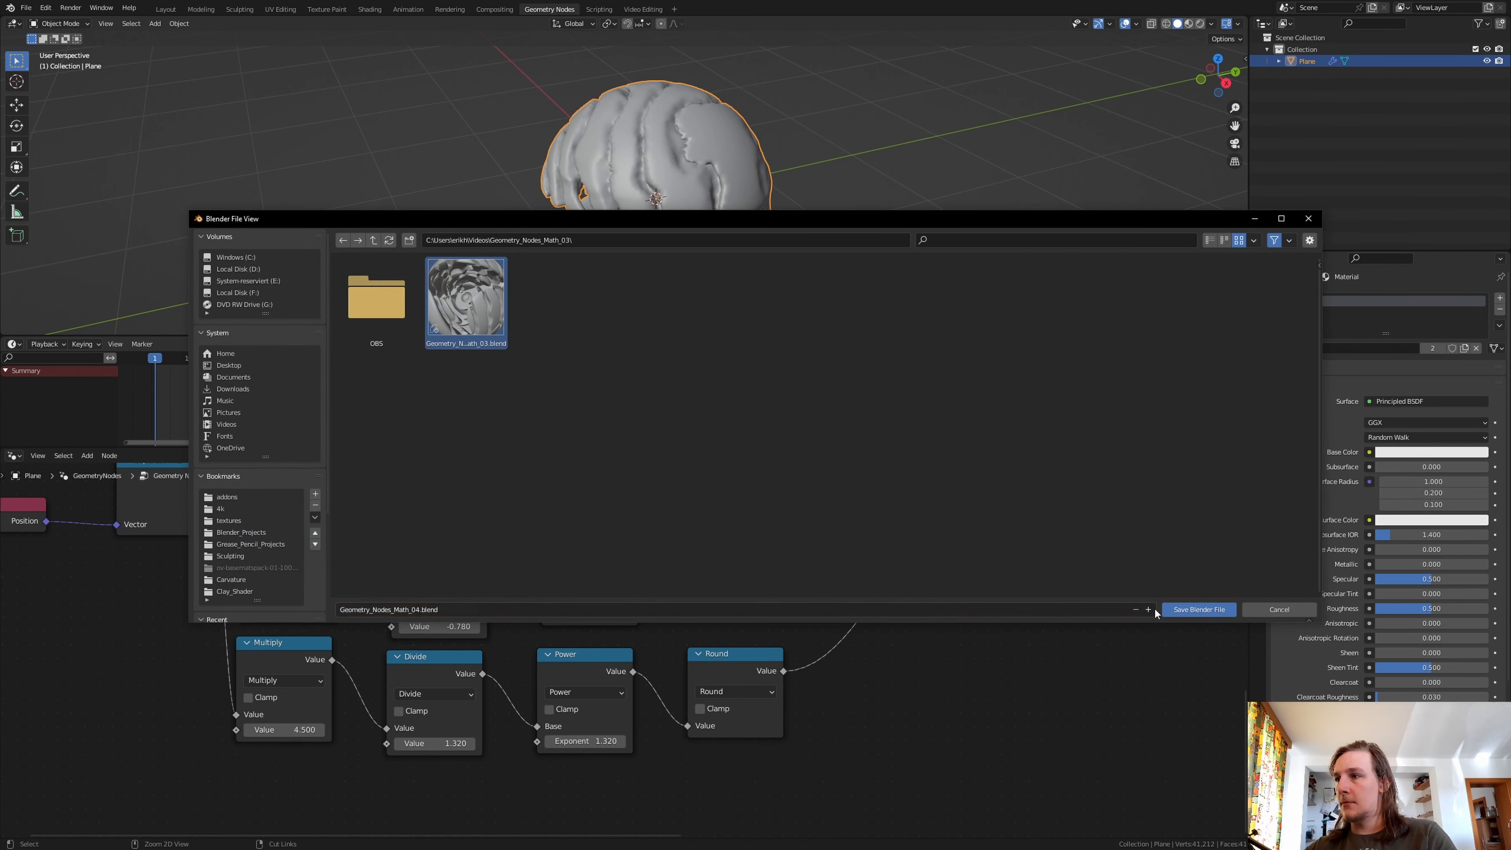
pyautogui.click(1169, 609)
# - Set the Integer node driving the Volume Cube resolution to 256 and open the node editor's overlay options
pyautogui.moveTo(1033, 596); pyautogui.dragTo(561, 724, button='middle')
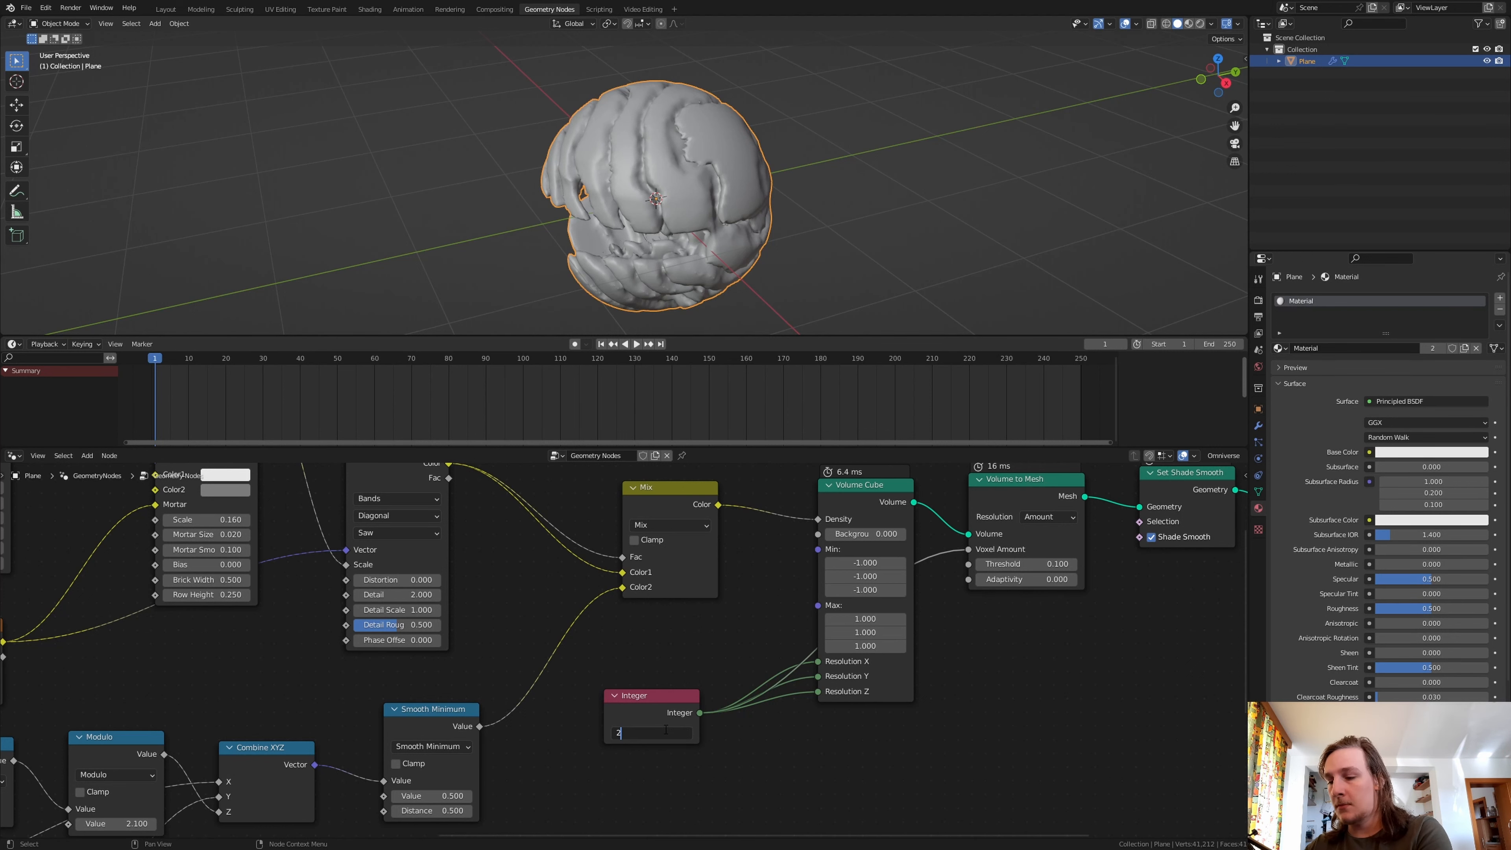
pyautogui.press('Return')
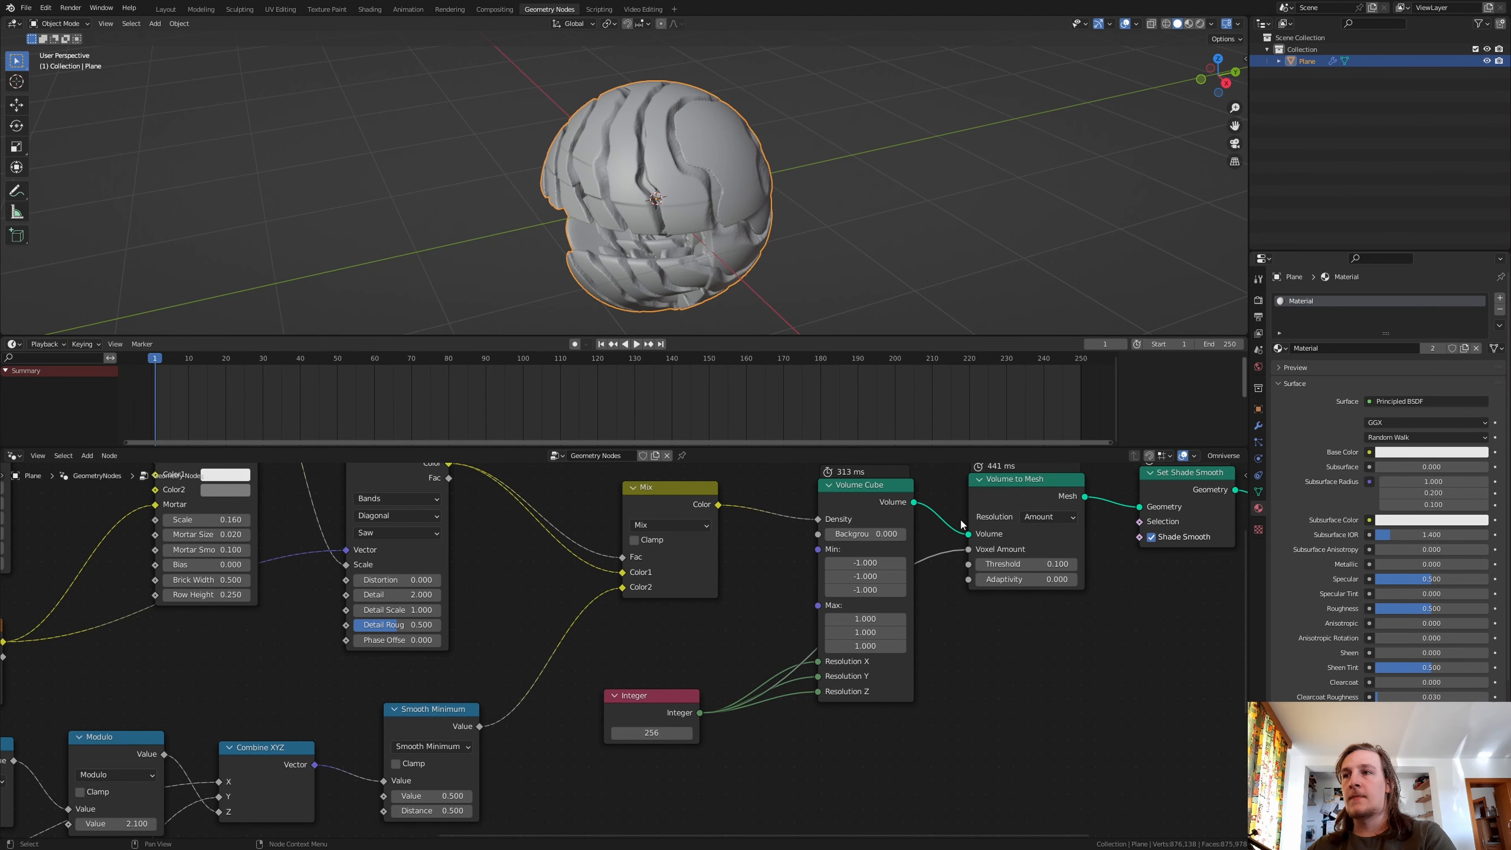
pyautogui.scroll(3, 773, 602)
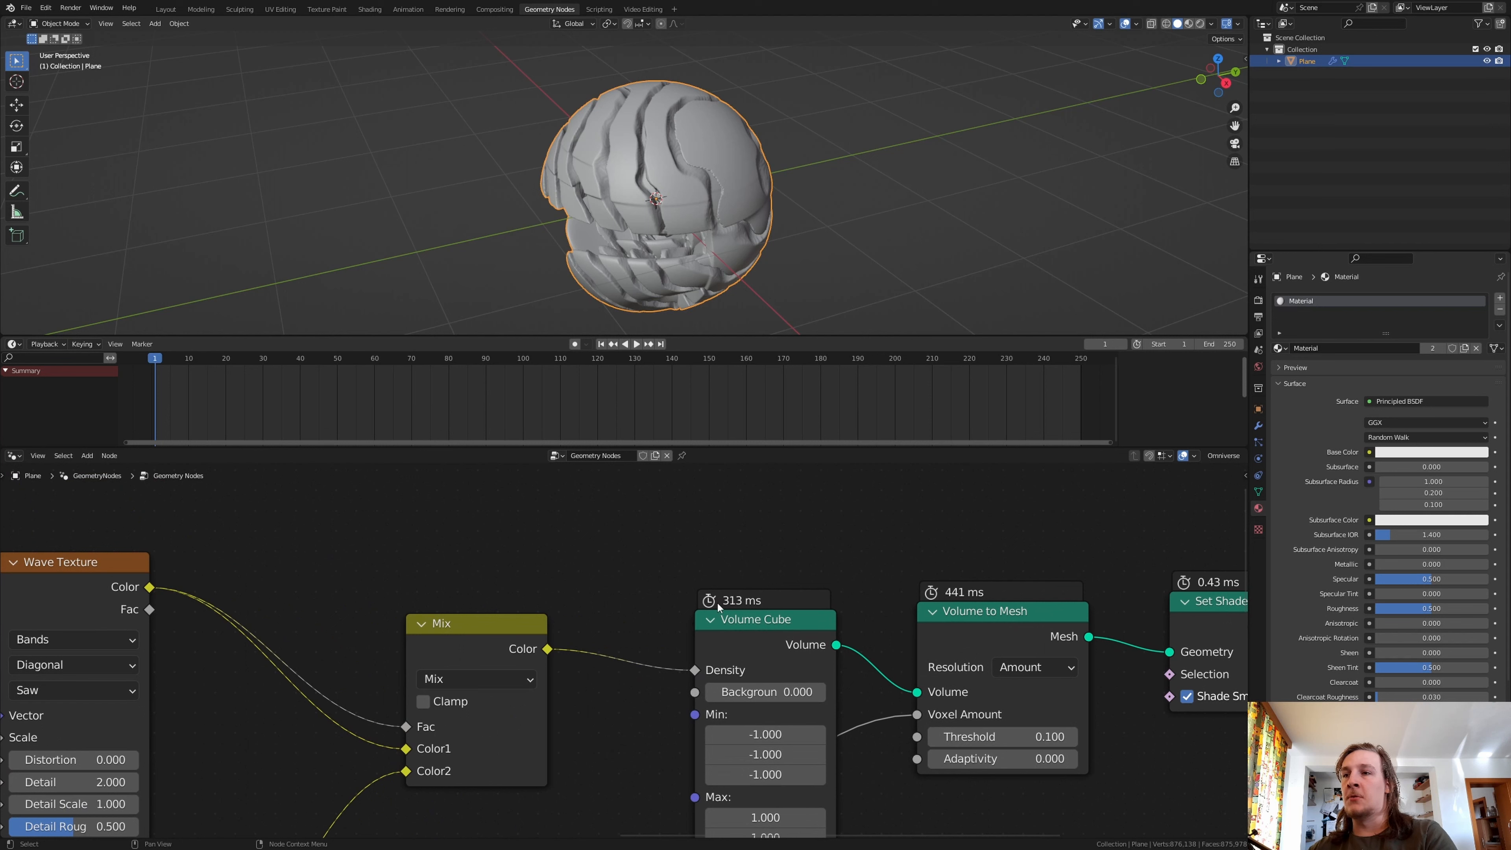
pyautogui.click(1194, 455)
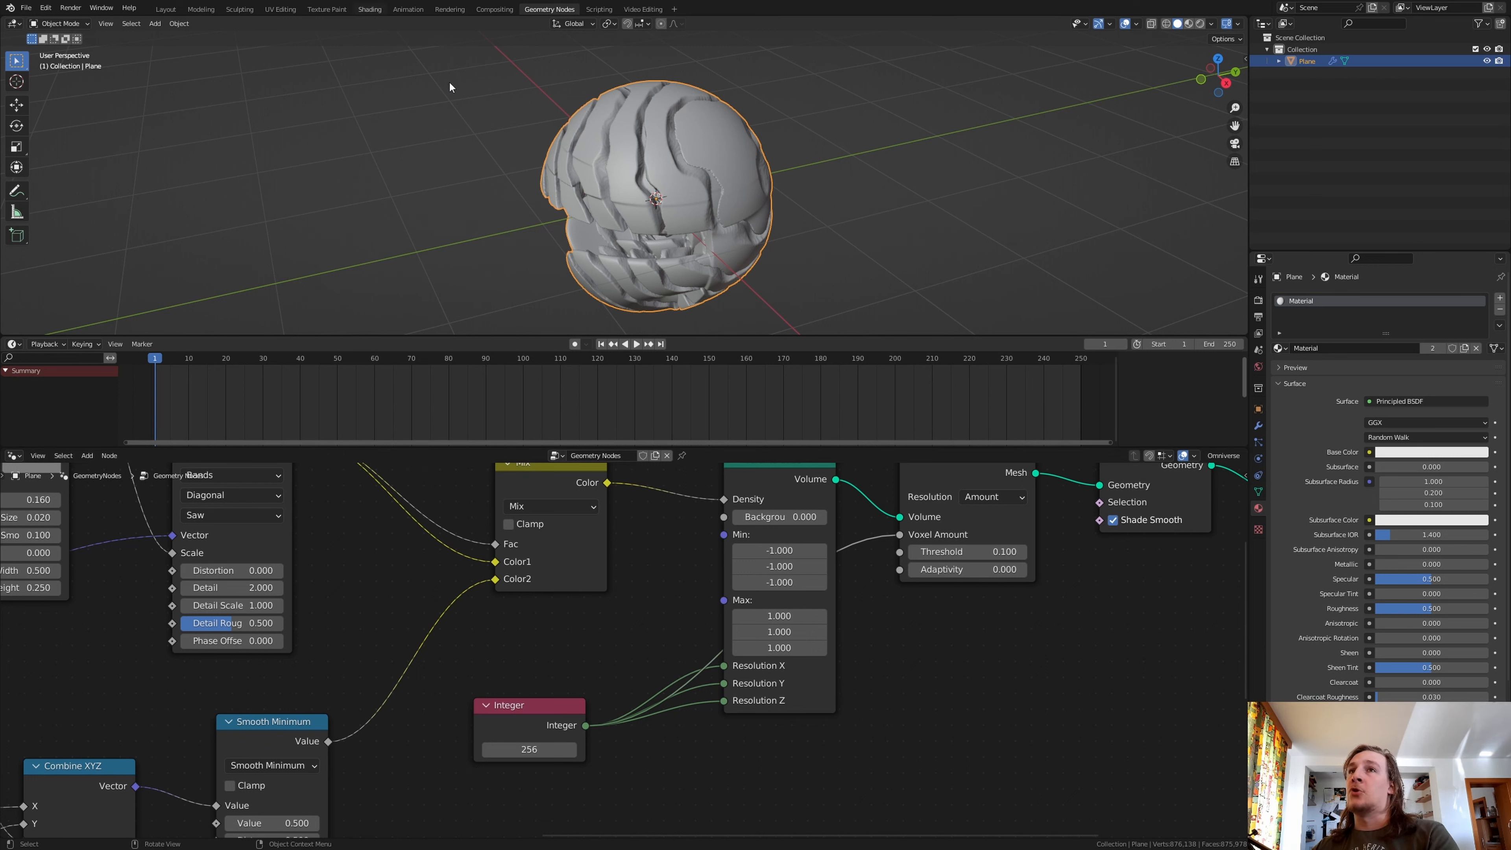
# - Switch to the Shading workspace and show the sphere in rendered viewport shading from a different angle
pyautogui.click(370, 9)
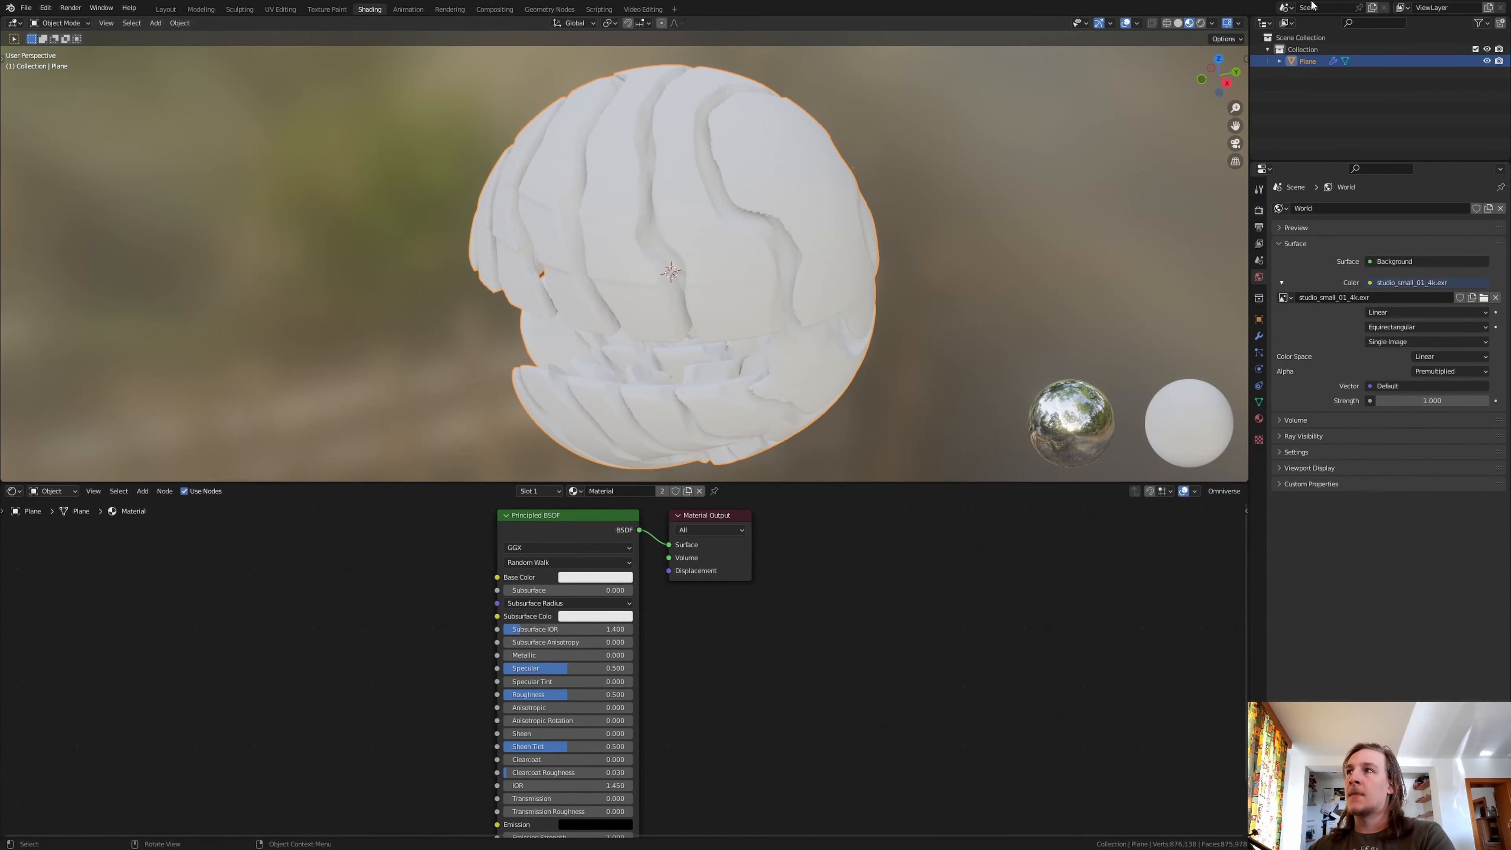
pyautogui.click(1200, 24)
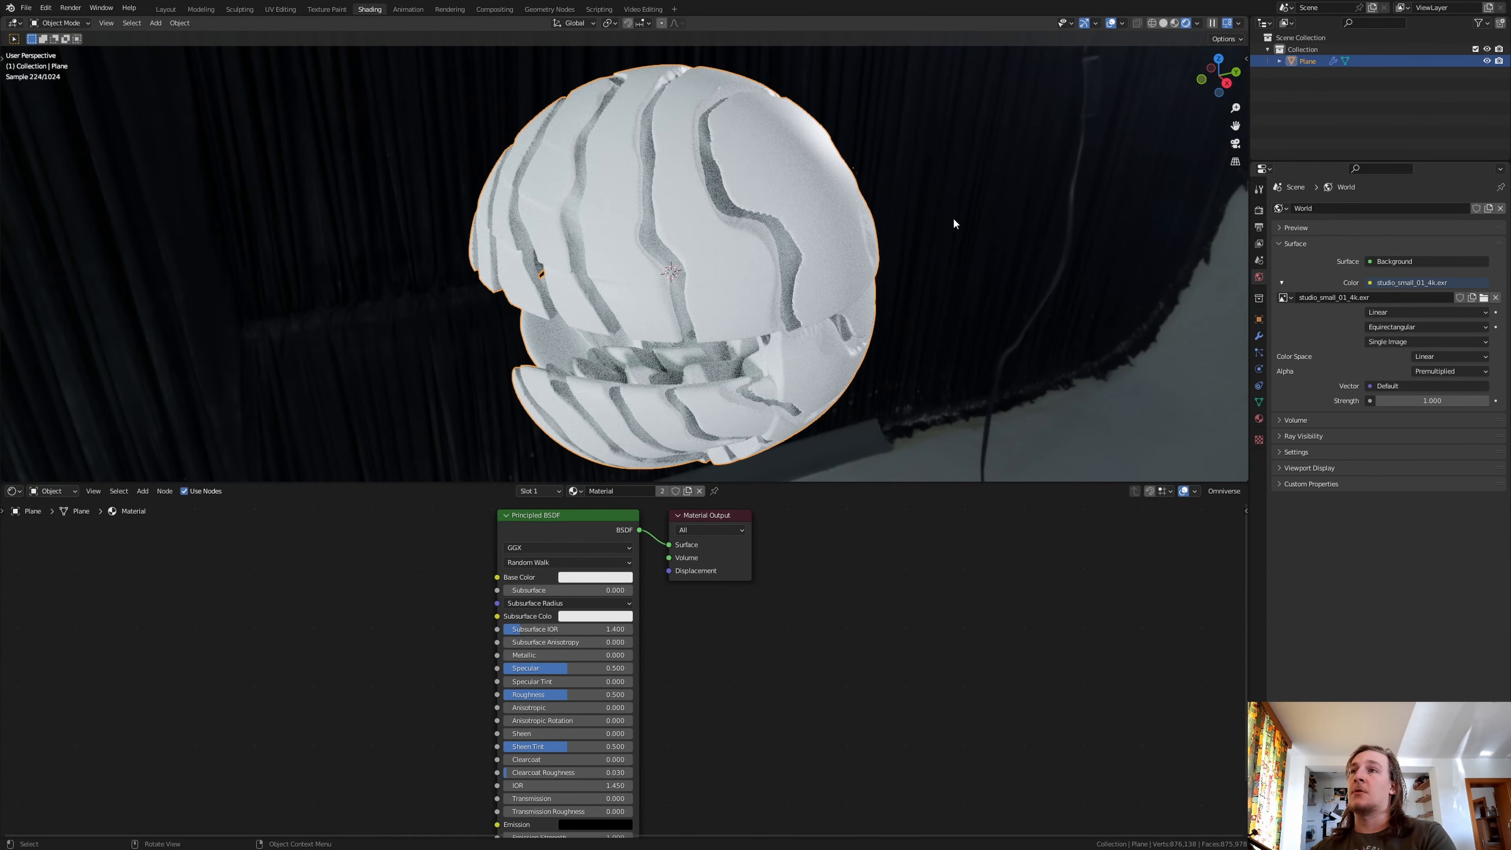
pyautogui.moveTo(556, 285); pyautogui.dragTo(590, 251, button='middle')
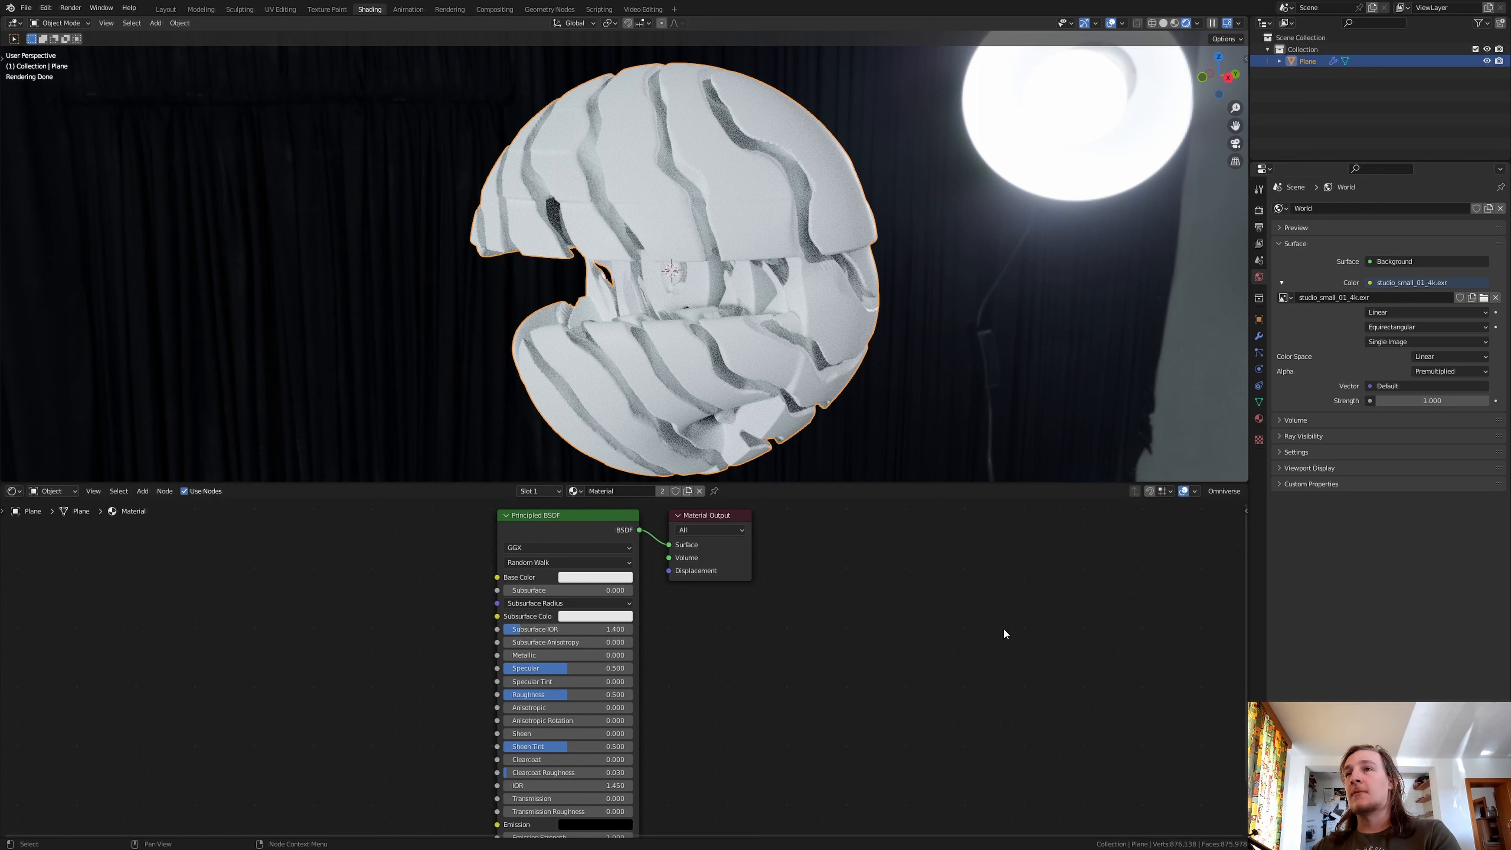
# - Enable Transparent and Transparent Glass in the render's Film settings
pyautogui.click(1258, 210)
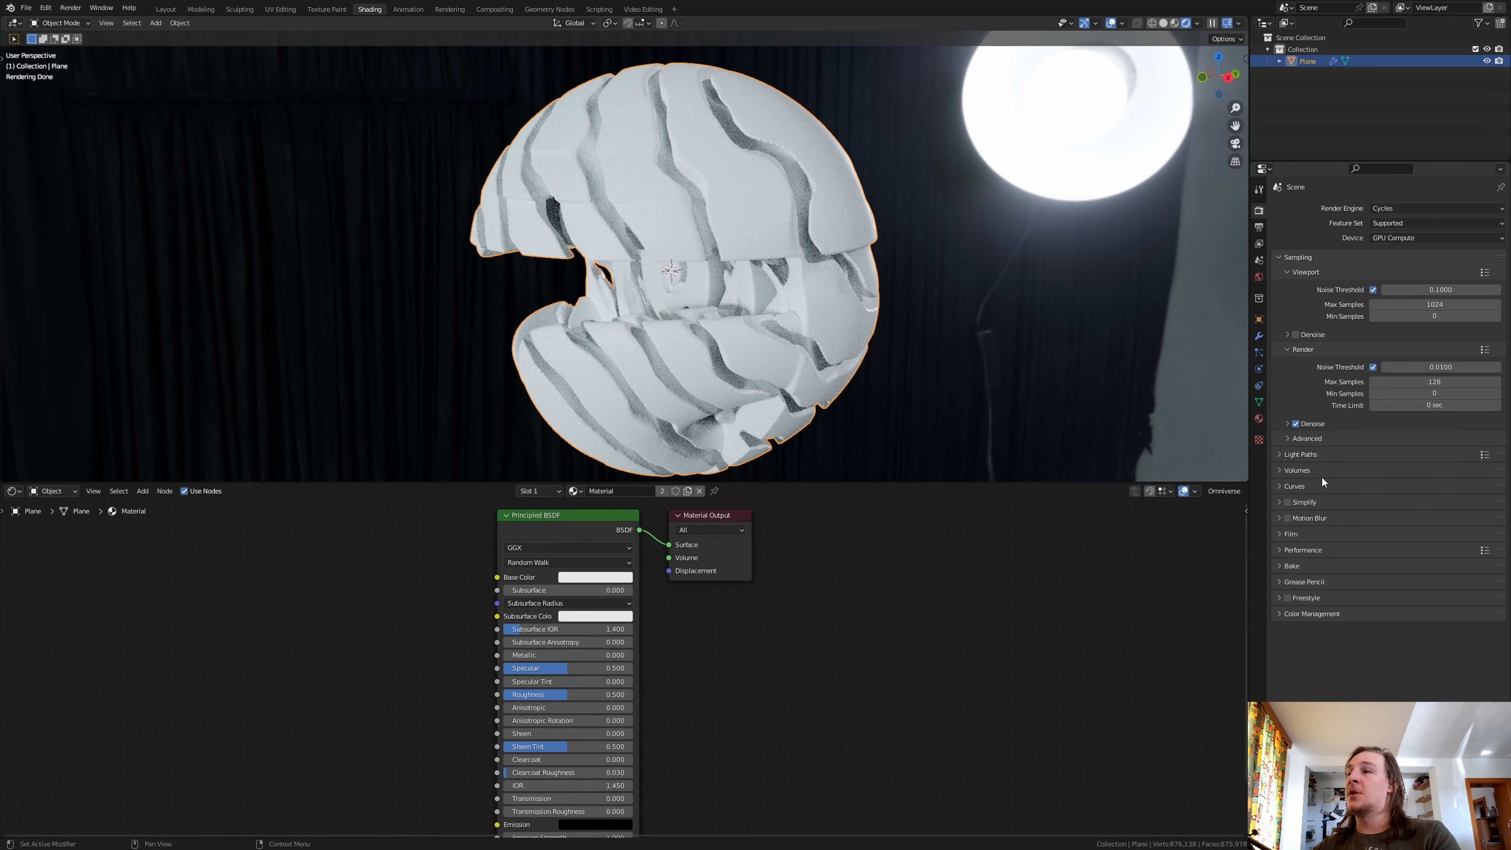
pyautogui.click(1289, 533)
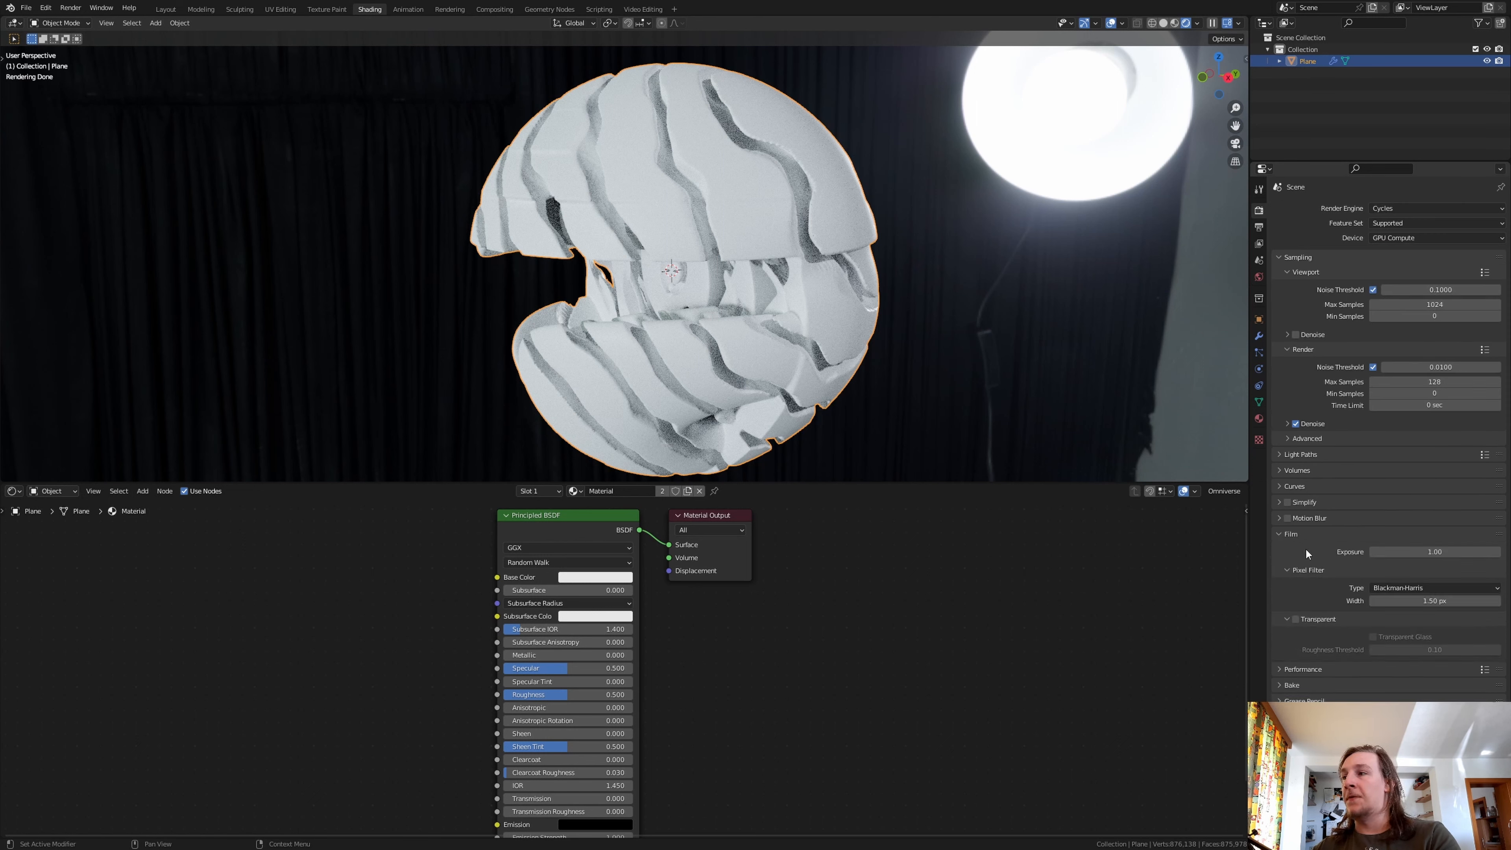
pyautogui.click(1296, 620)
pyautogui.click(1373, 637)
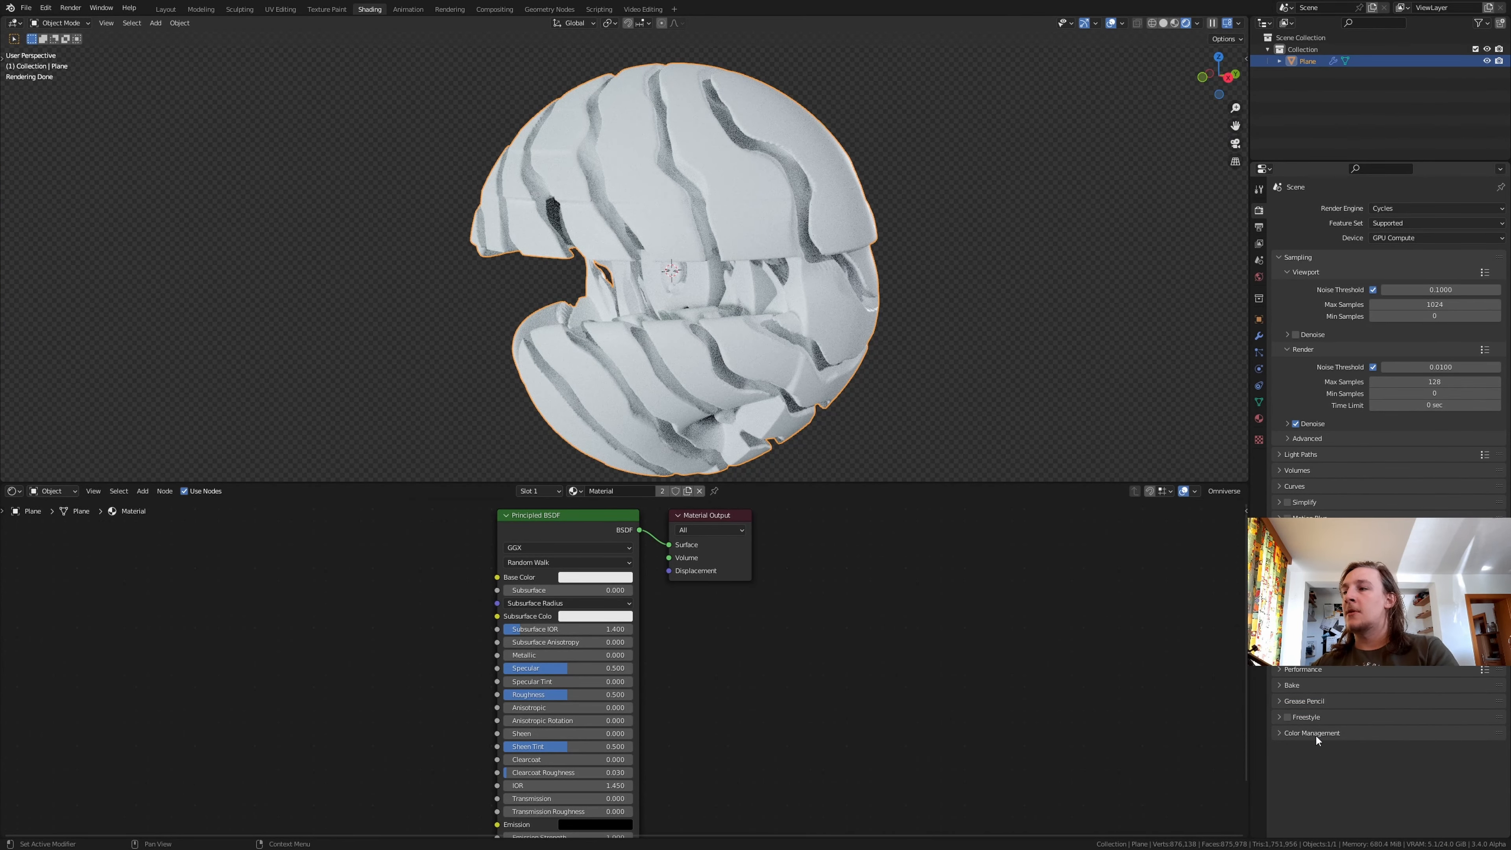
# - Set the Color Management look to Very High Contrast
pyautogui.click(1316, 735)
pyautogui.click(1388, 781)
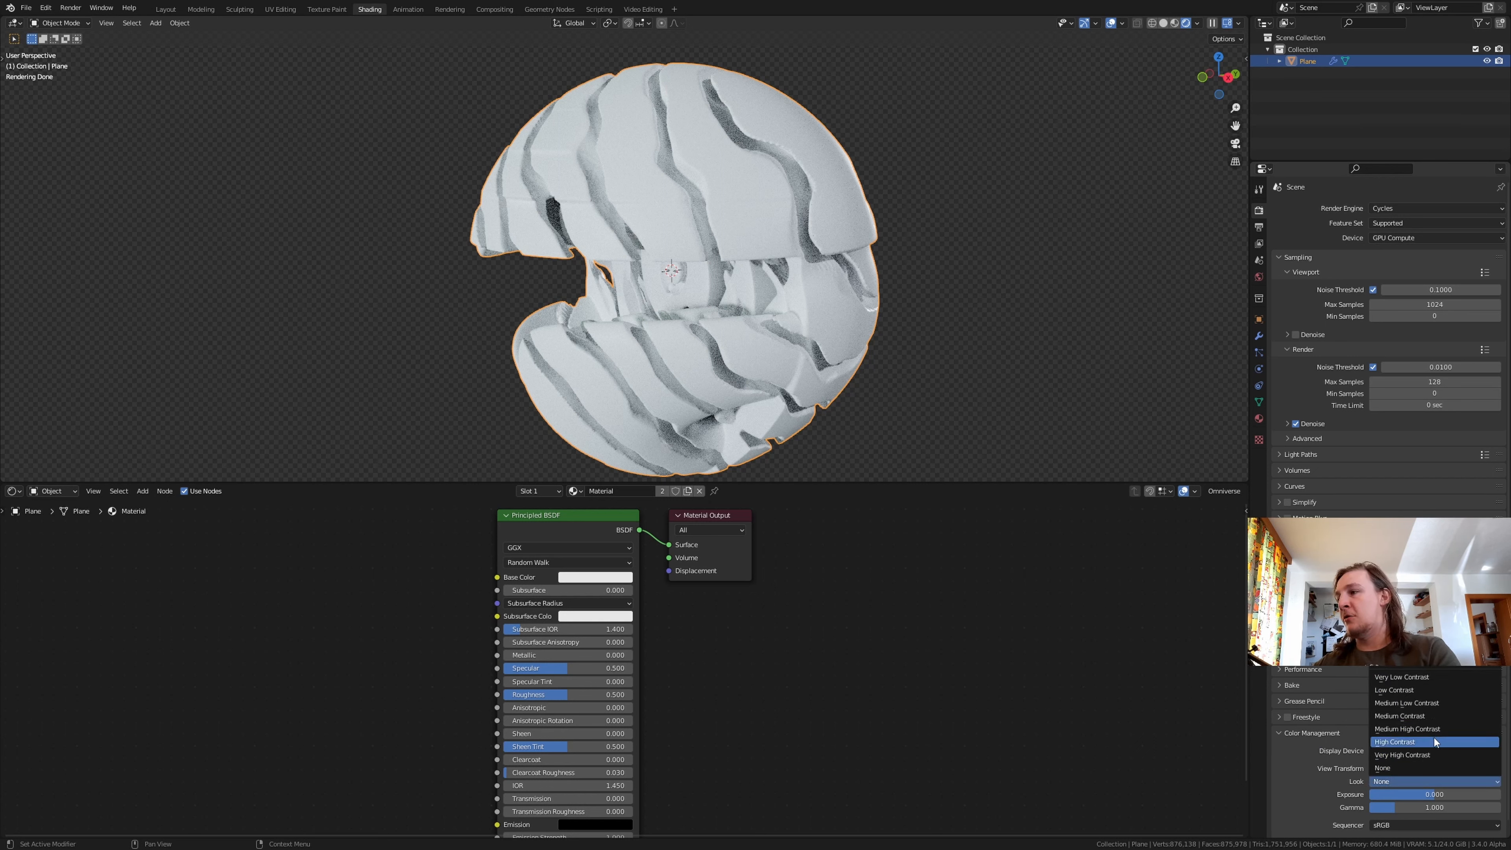
pyautogui.click(1440, 754)
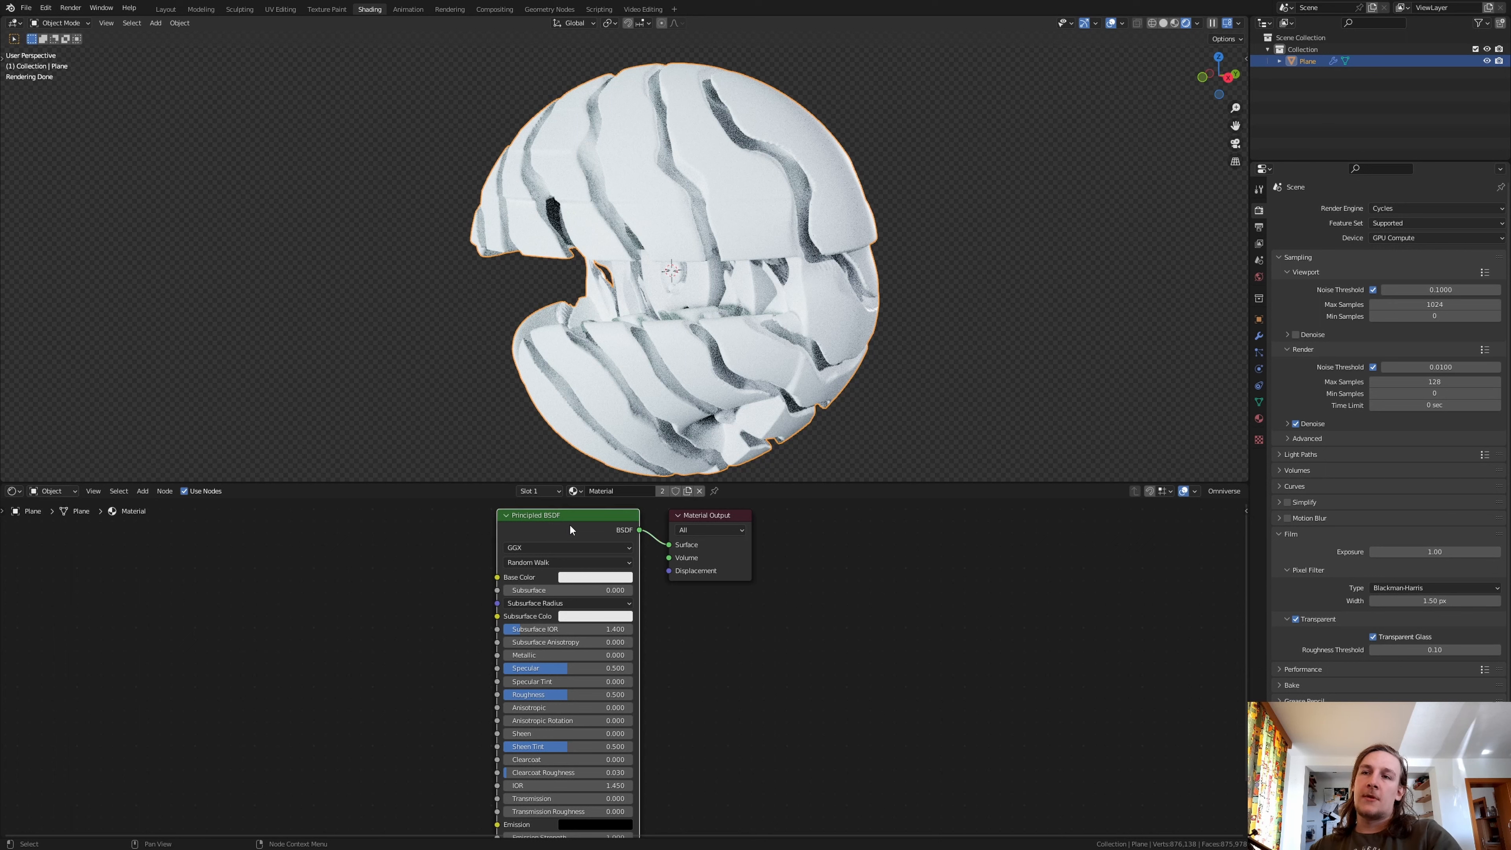
# - Replace the Principled BSDF with a Glass BSDF and link it to the Material Output's Surface input
pyautogui.press('x')
pyautogui.hotkey('shift', 'a')
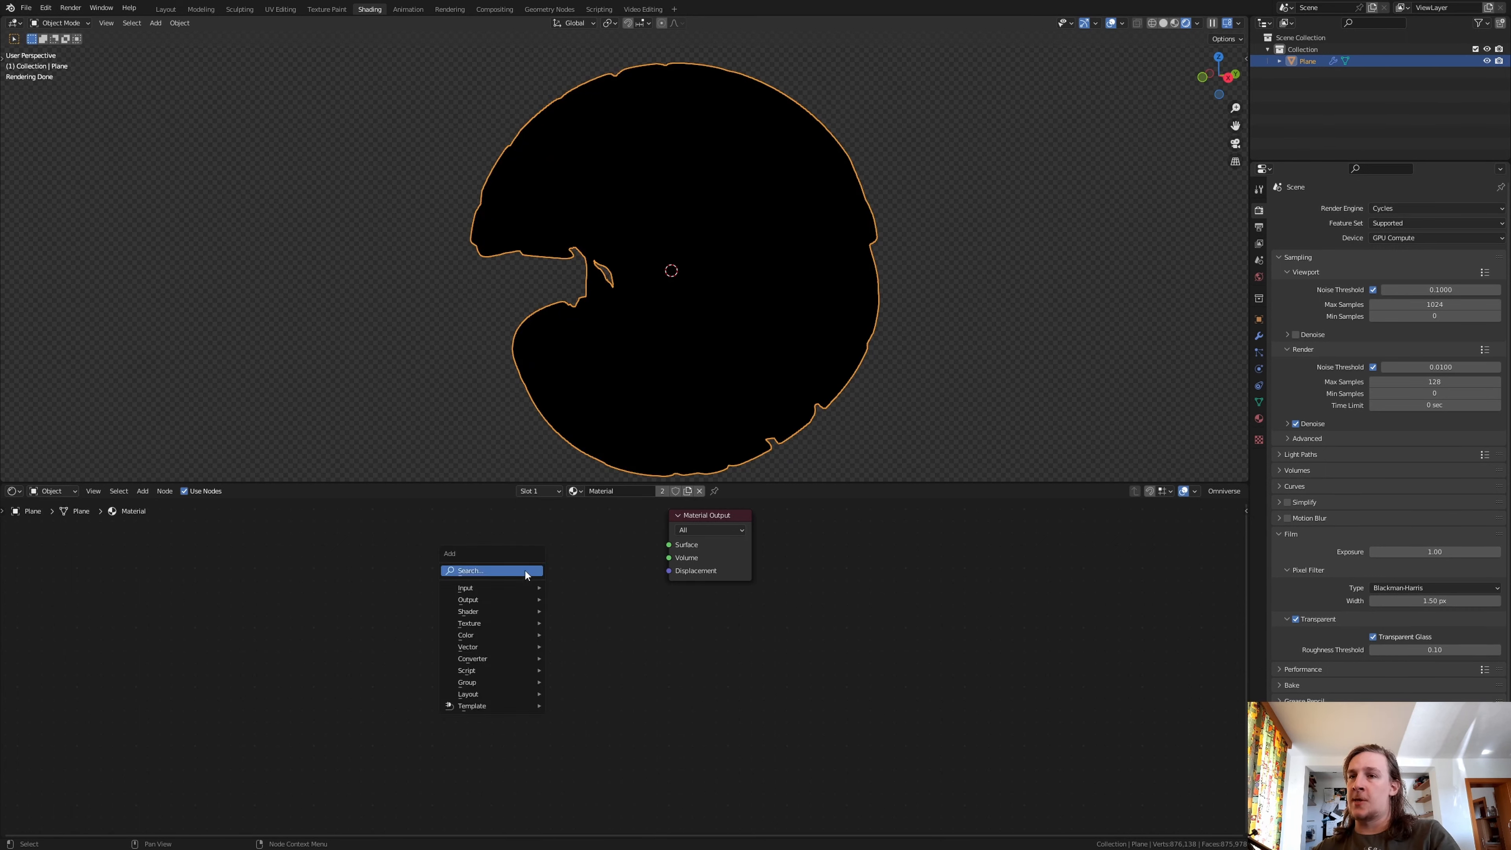
pyautogui.write('glass')
pyautogui.press('Return')
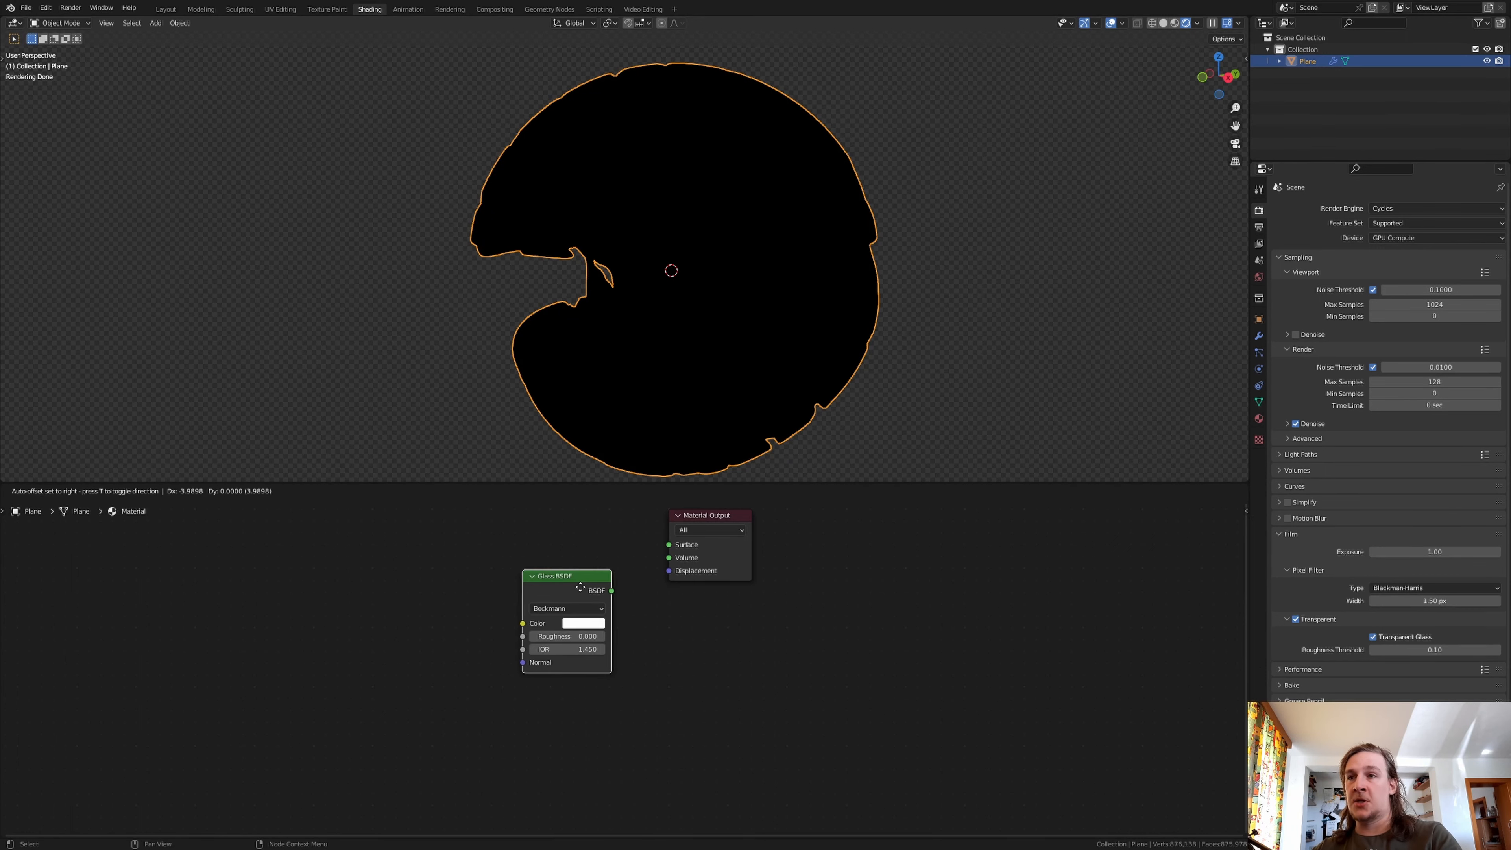
pyautogui.click(578, 603)
pyautogui.moveTo(581, 600); pyautogui.dragTo(668, 544)
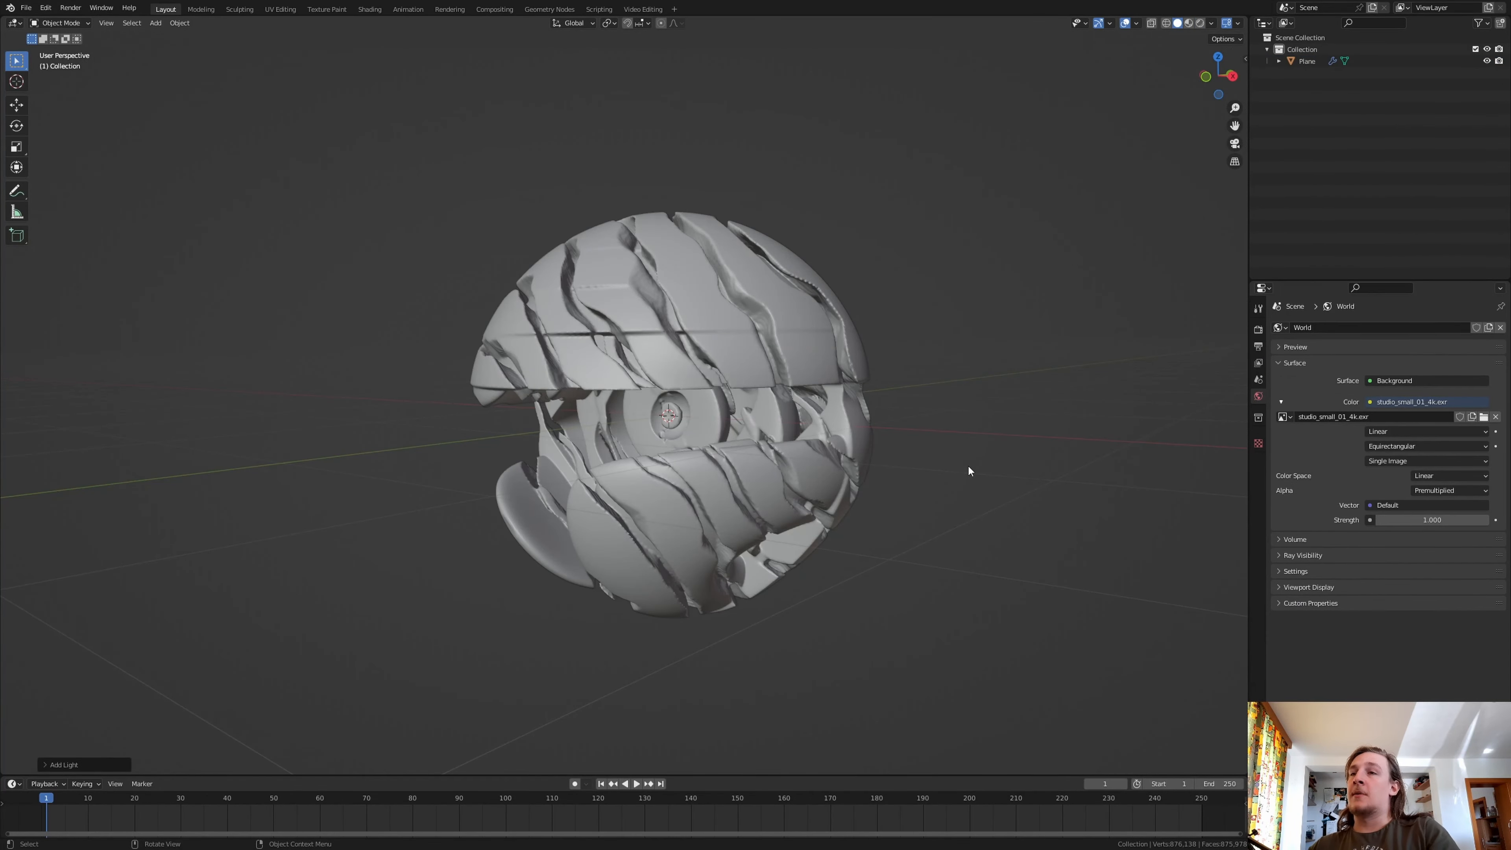
# - In the Layout workspace, add a point light at the sphere's centre with a radius of about 1.04 m
pyautogui.hotkey('shift', 'a')
pyautogui.moveTo(968, 470)
pyautogui.click(1029, 468)
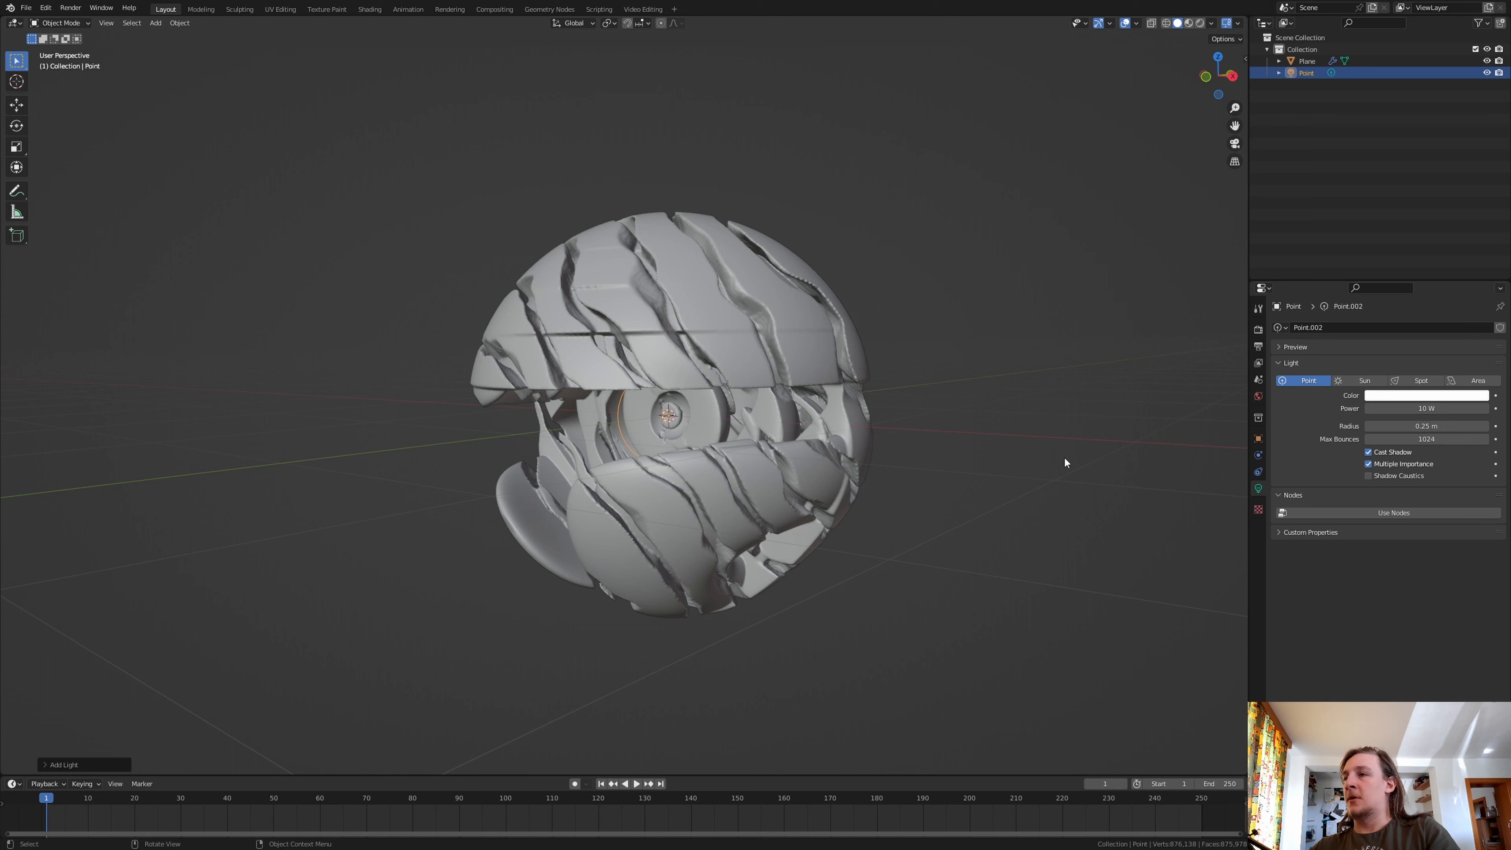
pyautogui.moveTo(1440, 427); pyautogui.dragTo(1488, 427)
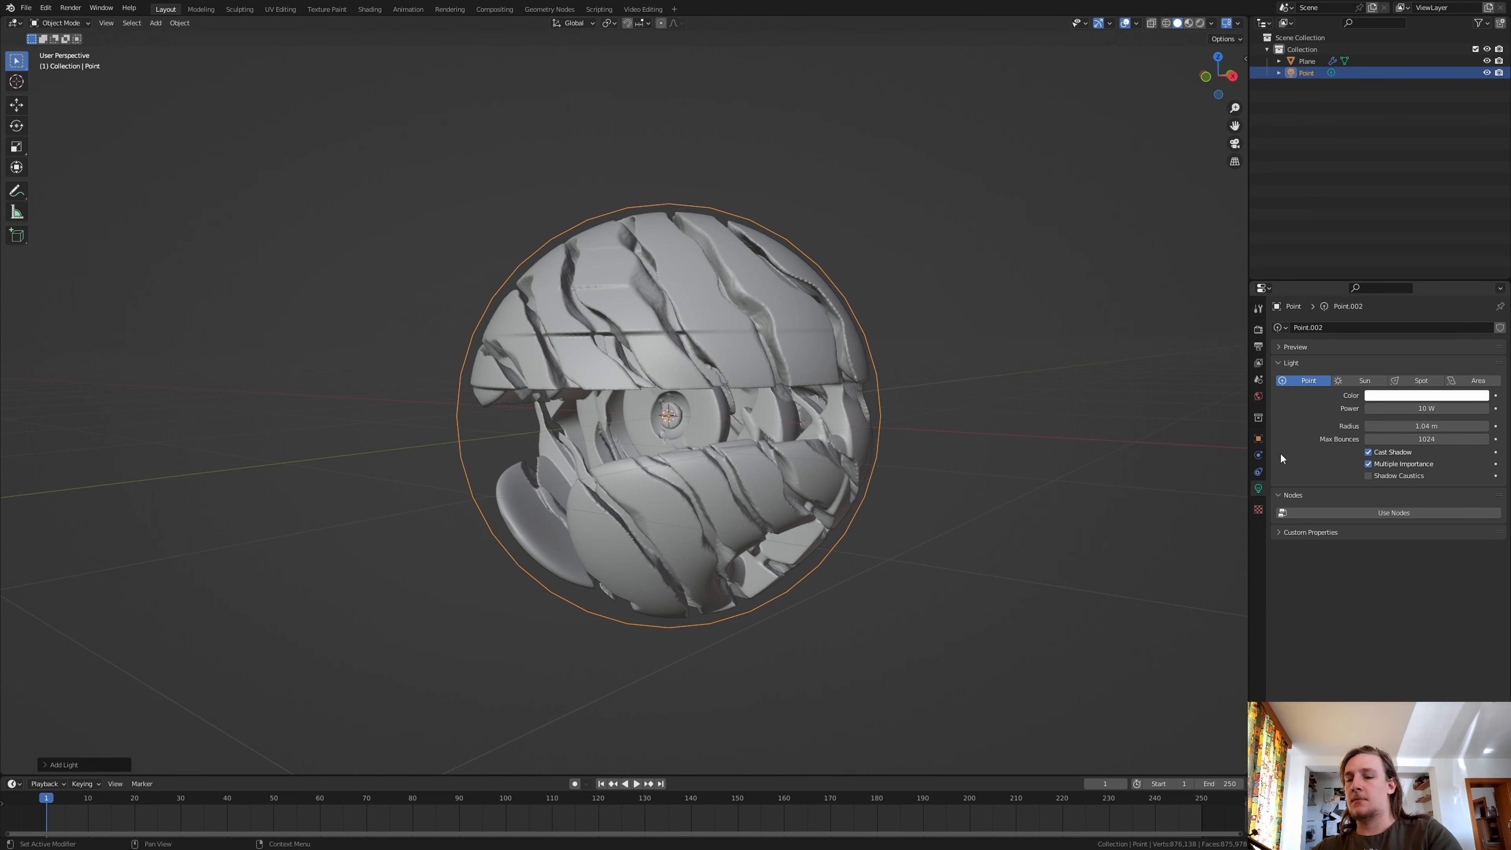
# - Show the viewport in rendered shading, colour the point light orange and set its power to 500 W
pyautogui.click(1199, 24)
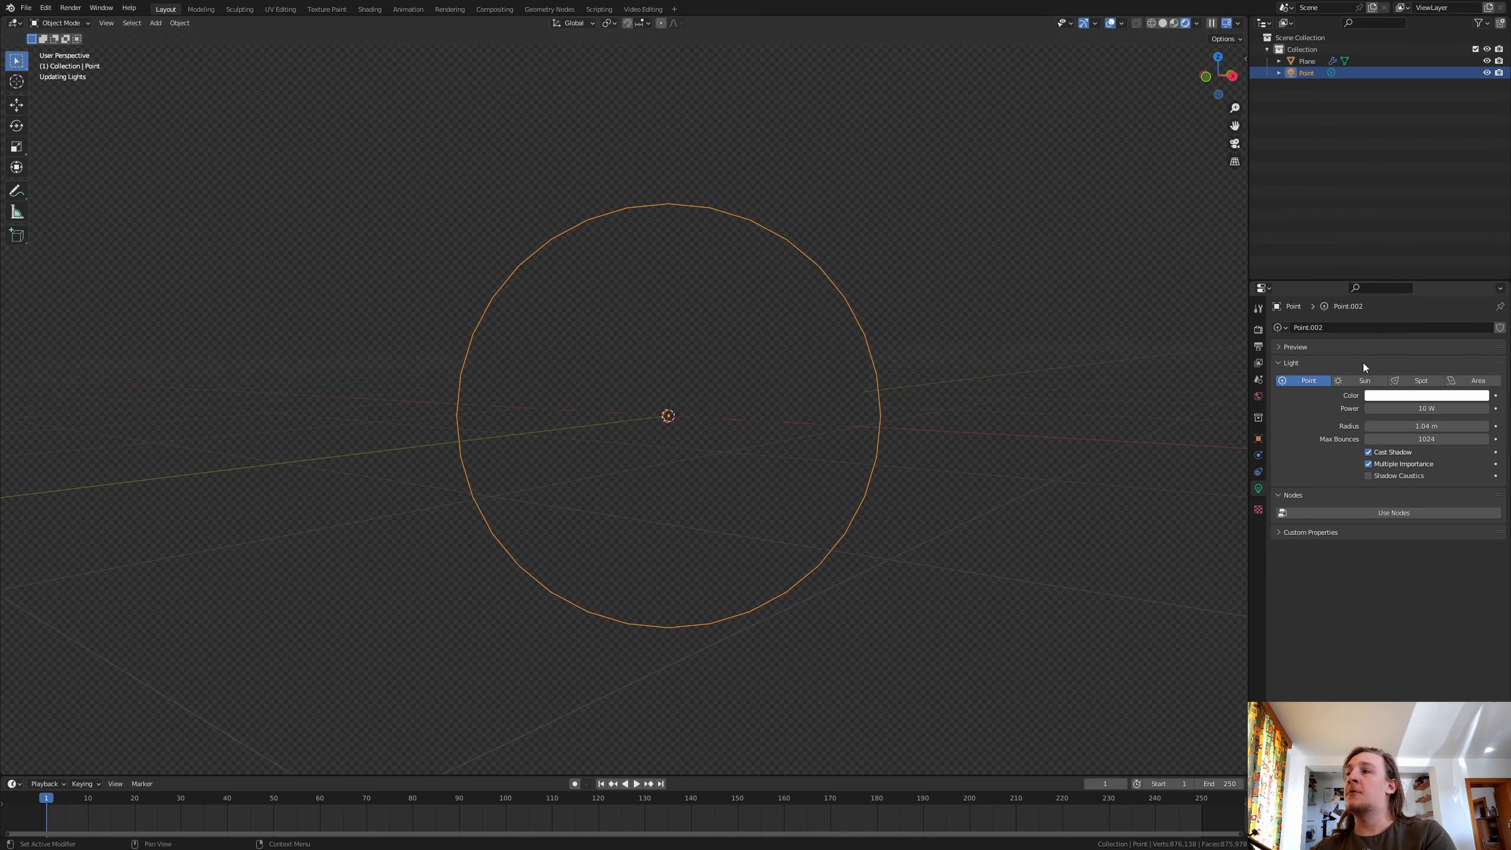
pyautogui.click(1413, 396)
pyautogui.click(1418, 312)
pyautogui.moveTo(1418, 312); pyautogui.dragTo(1415, 313)
pyautogui.click(1415, 408)
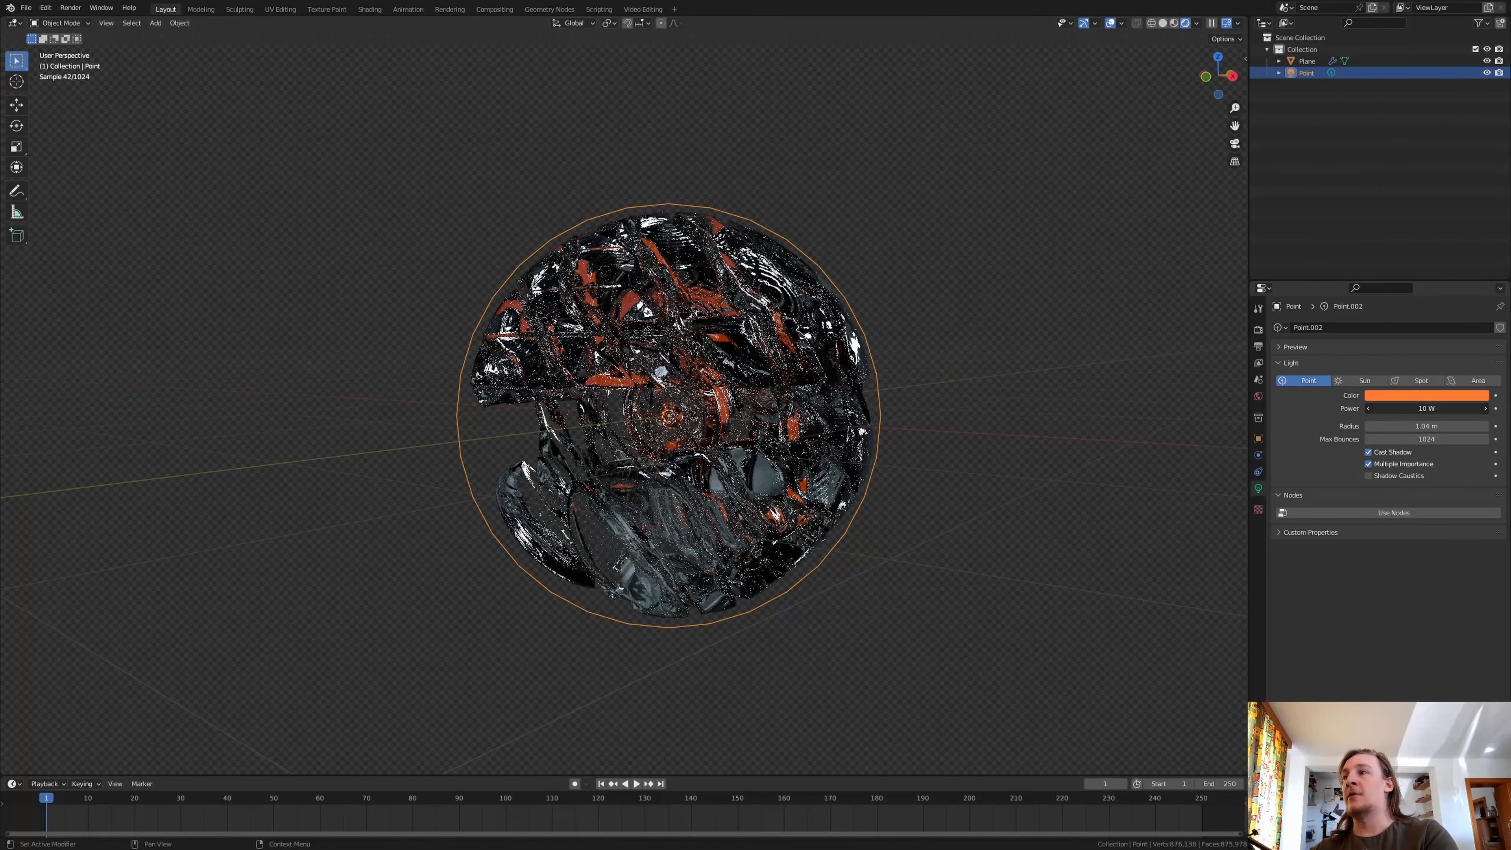
pyautogui.write('500')
pyautogui.press('Return')
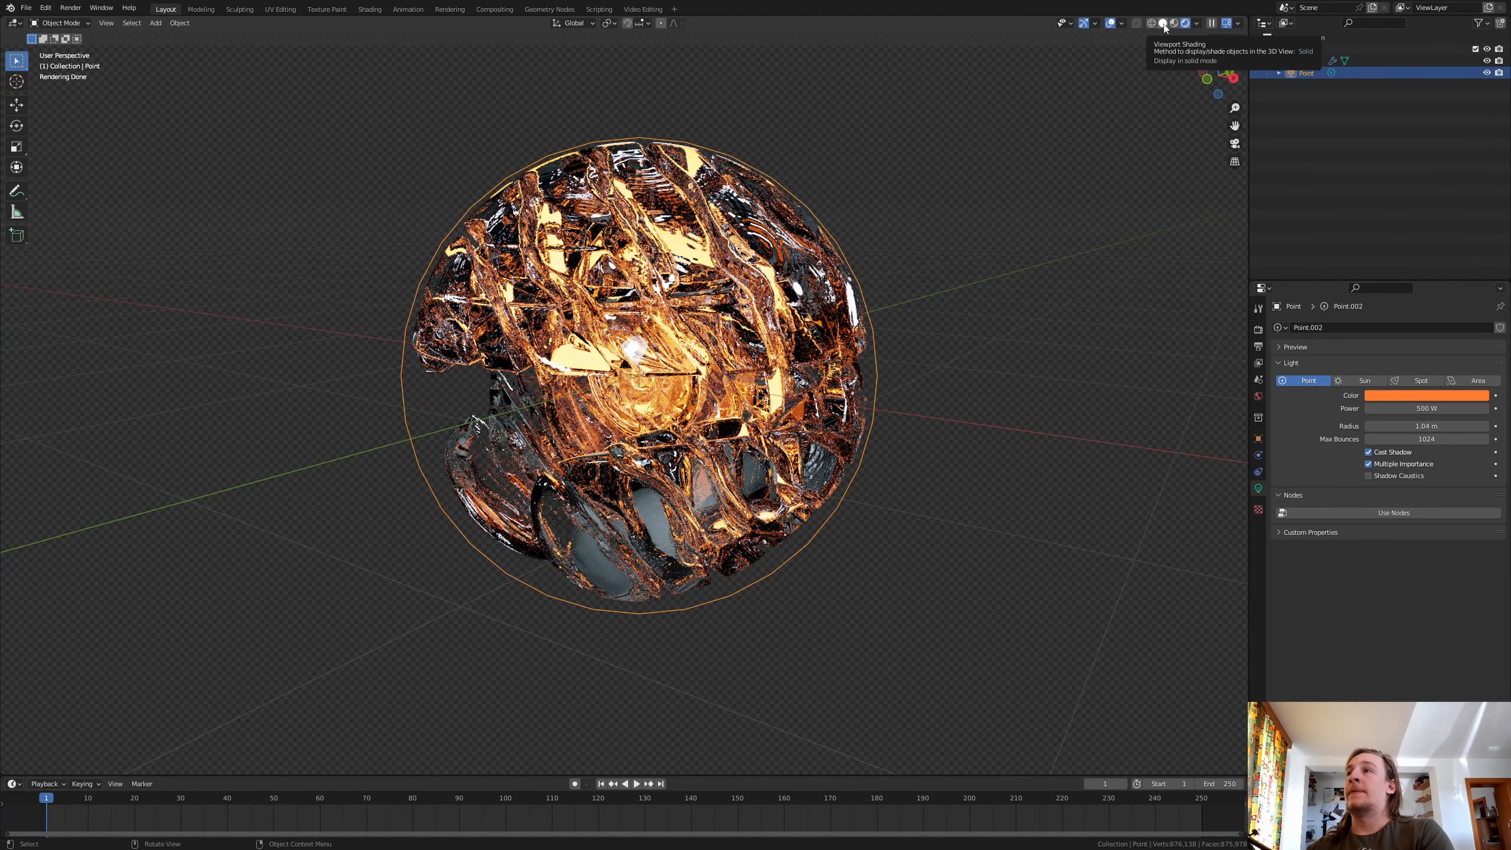
# - Return to solid shading and add a camera aligned to an oblique view of the sphere, orbited from the front view
pyautogui.click(1163, 24)
pyautogui.click(744, 266)
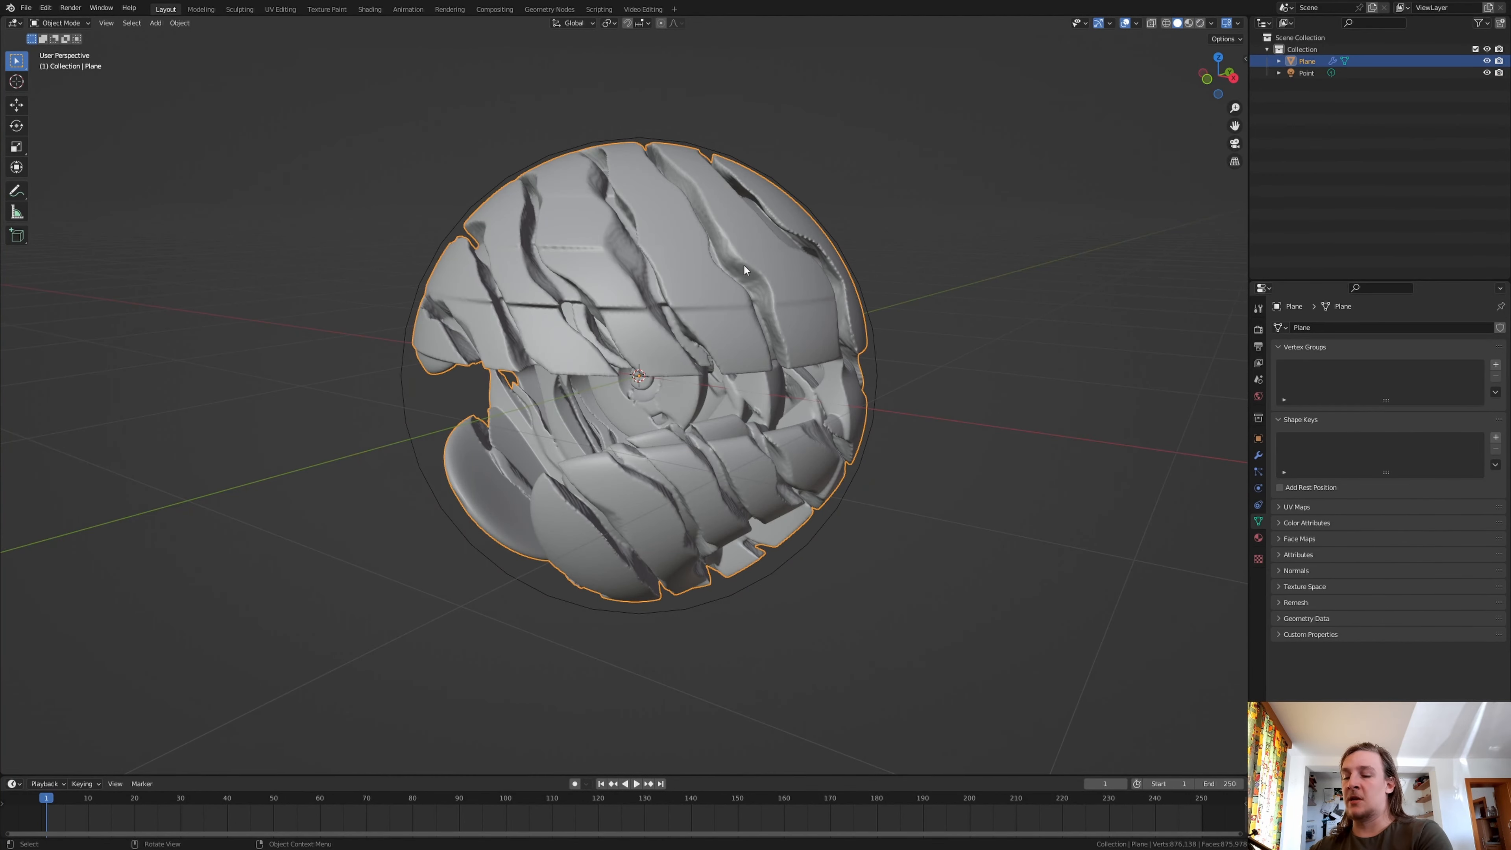
pyautogui.press('KP_1')
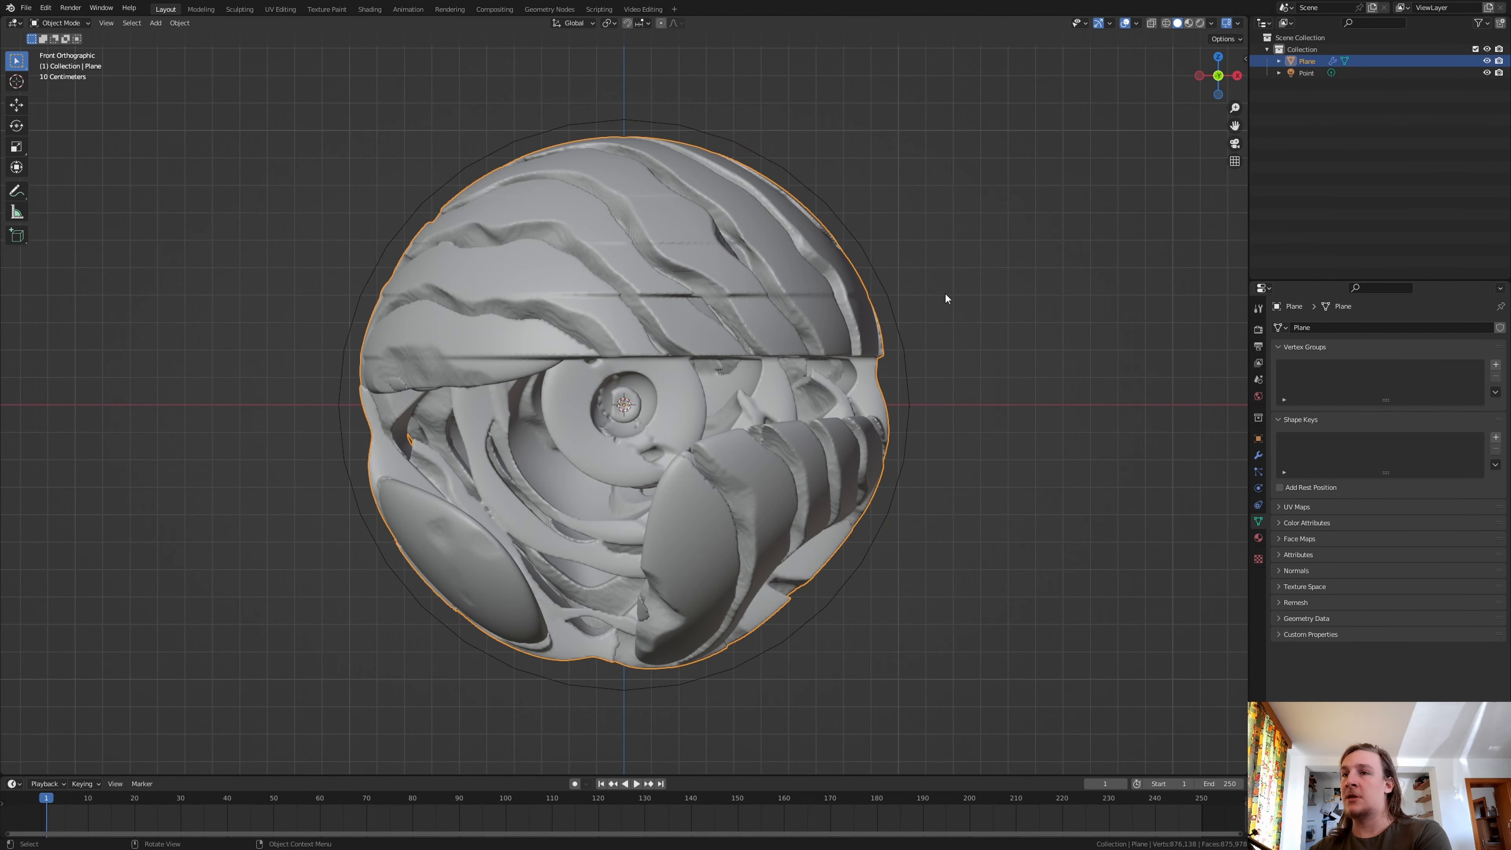
pyautogui.press('KP_6')
pyautogui.press('KP_6')
pyautogui.press('KP_6')
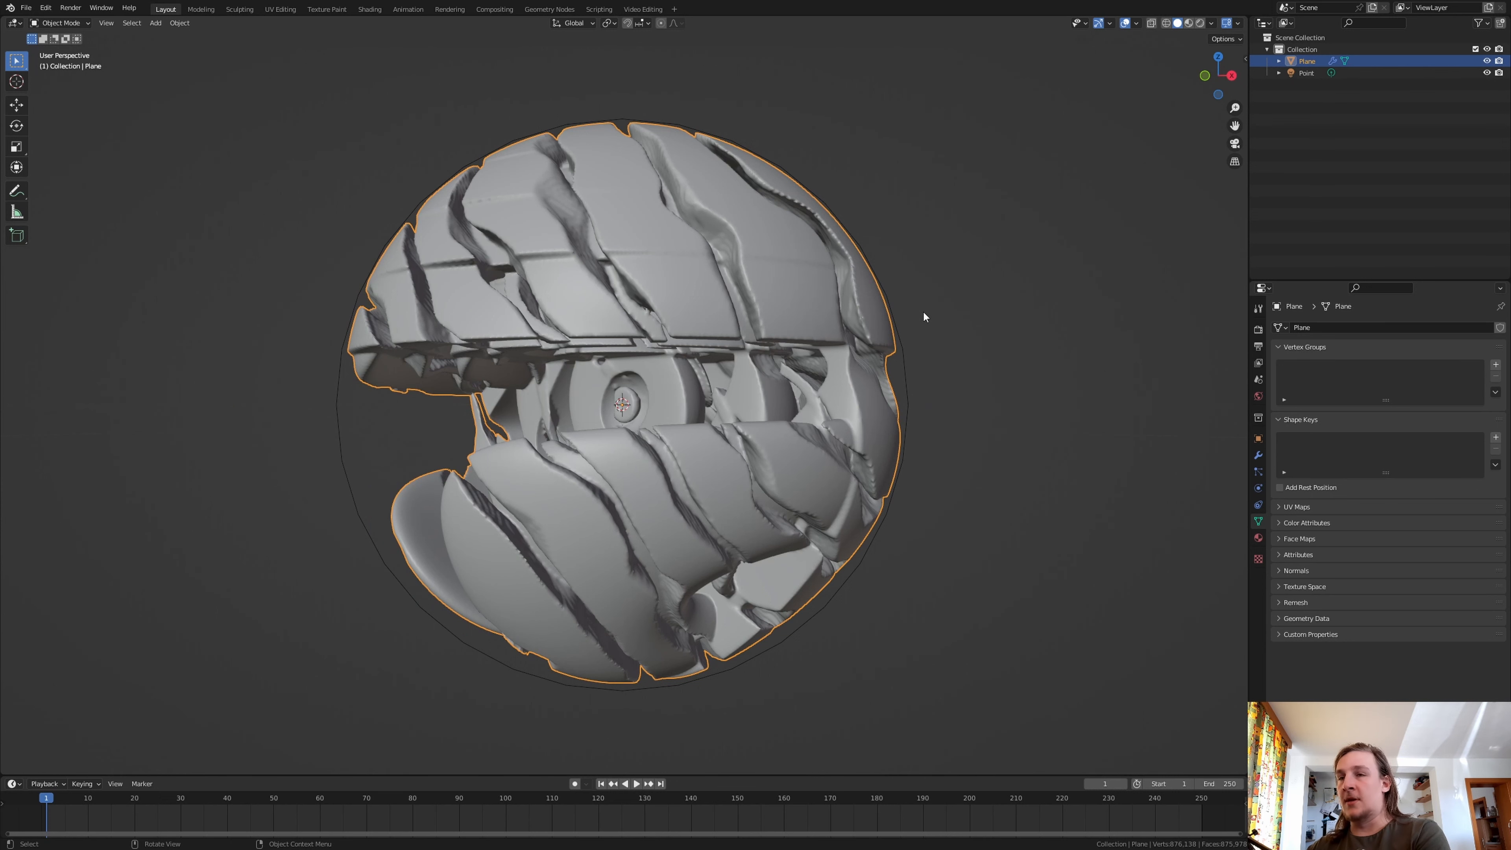
pyautogui.press('KP_2')
pyautogui.click(923, 311)
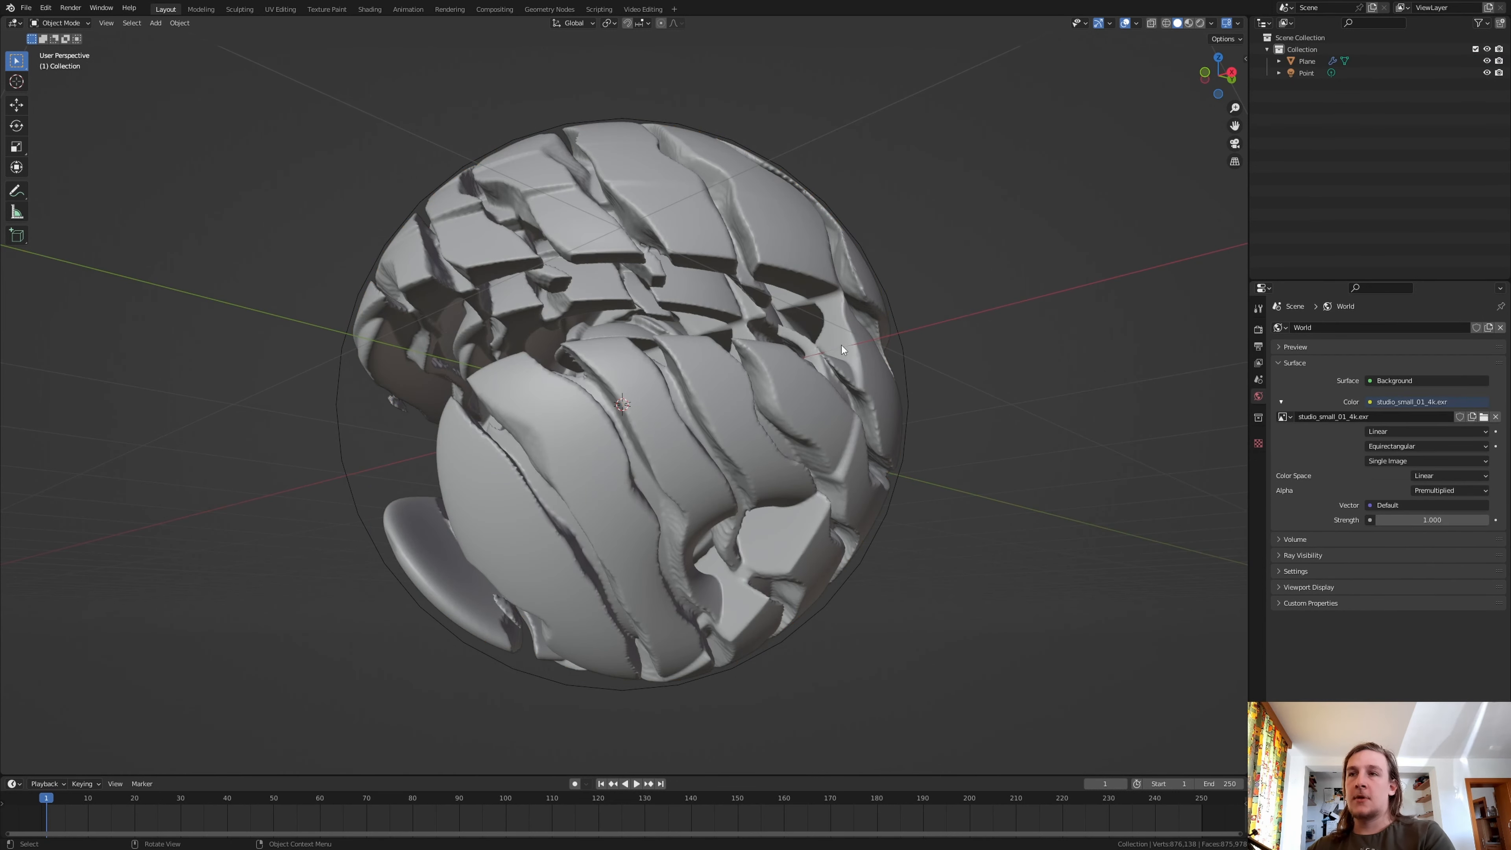
pyautogui.hotkey('shift', 'a')
pyautogui.moveTo(841, 345)
pyautogui.click(907, 345)
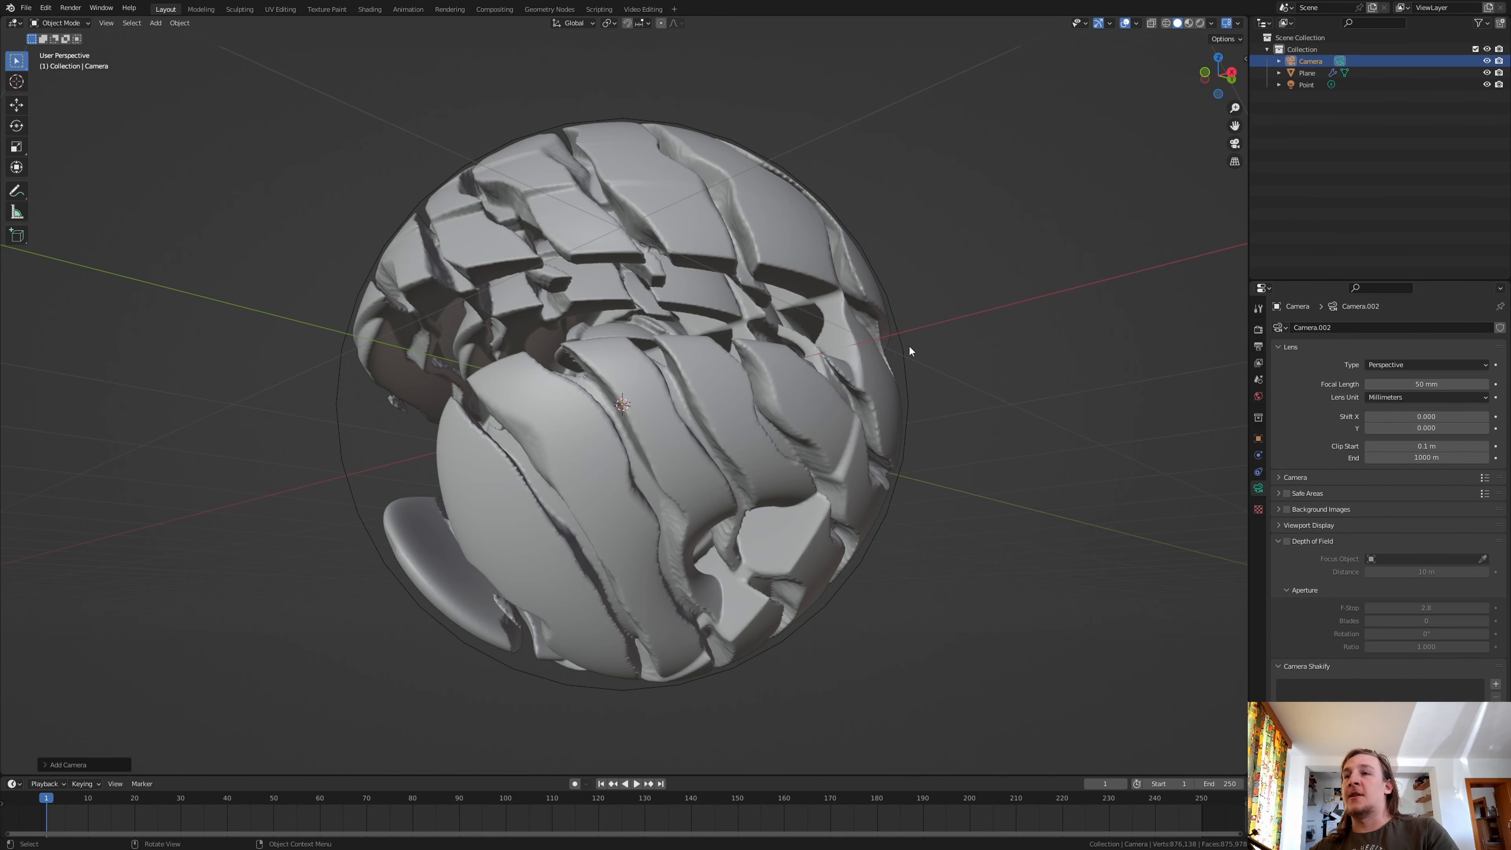
pyautogui.press('ctrl+alt+KP_0')
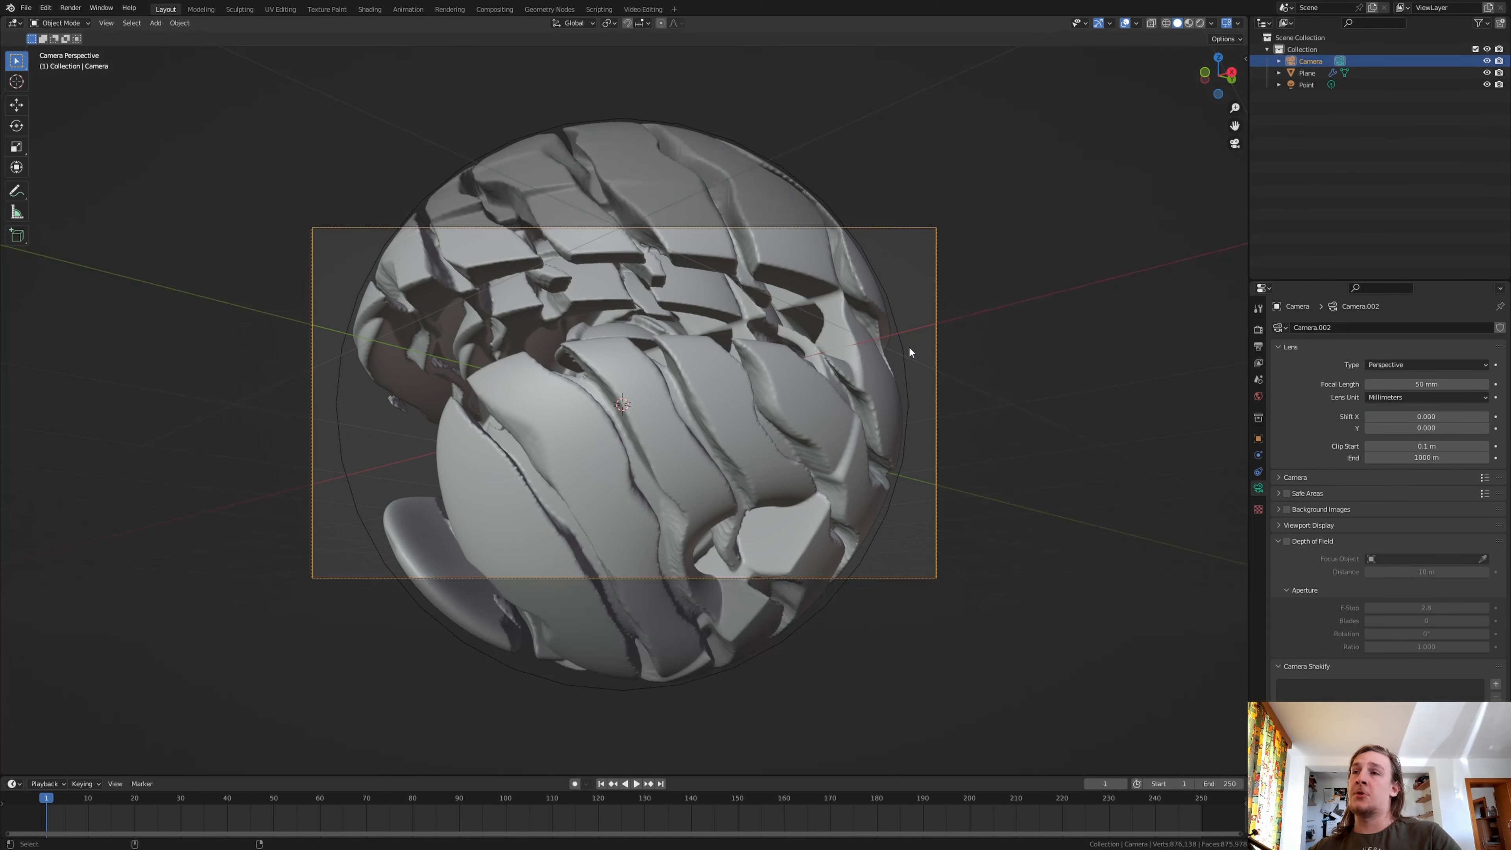
# - Move the camera closer to the sphere by about 0.81 m along its local Z axis
pyautogui.press('g')
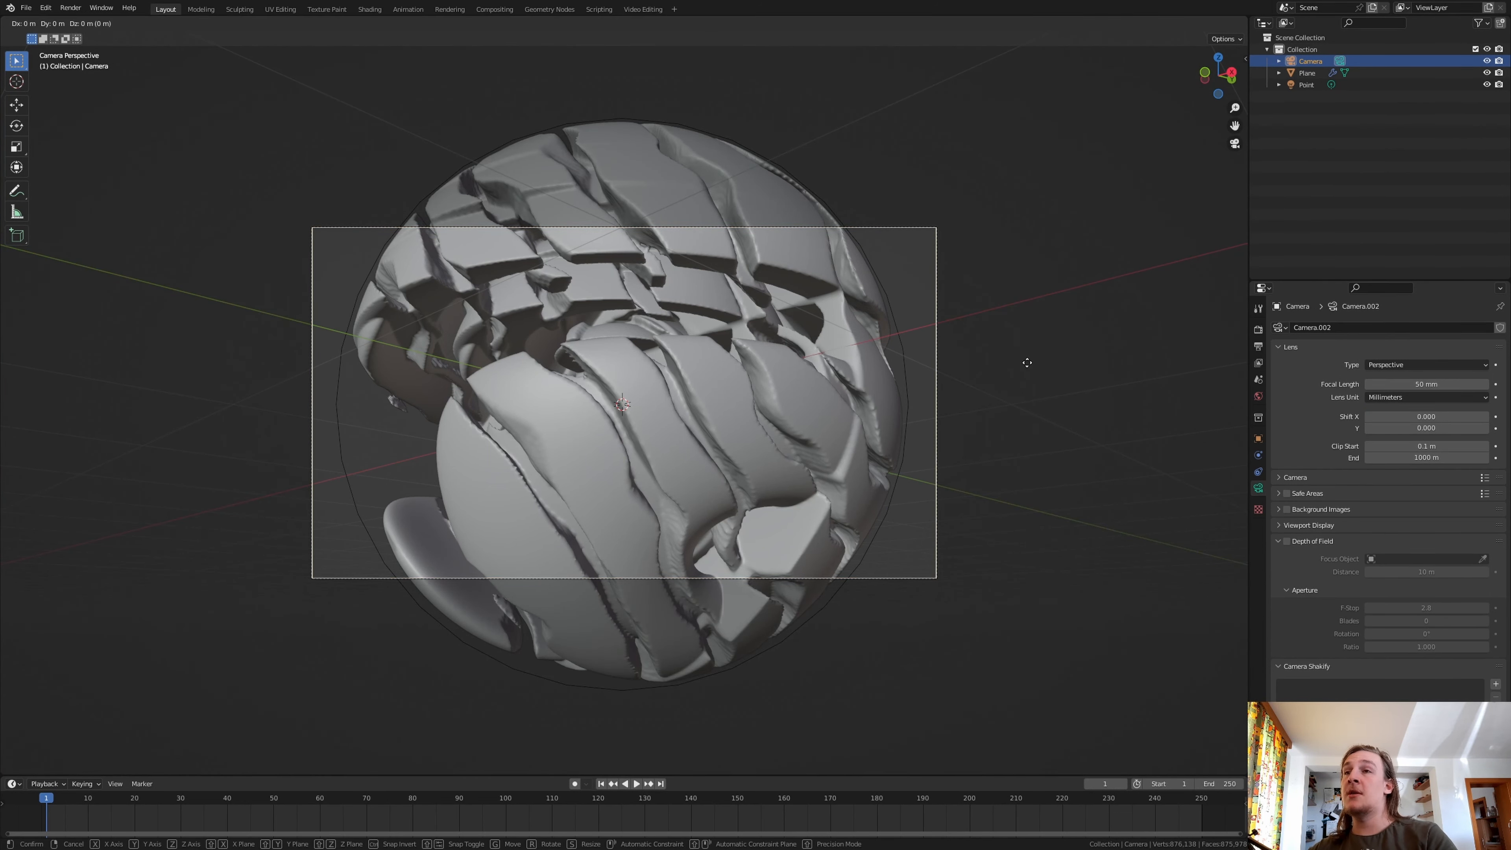
pyautogui.press('z')
pyautogui.press('z')
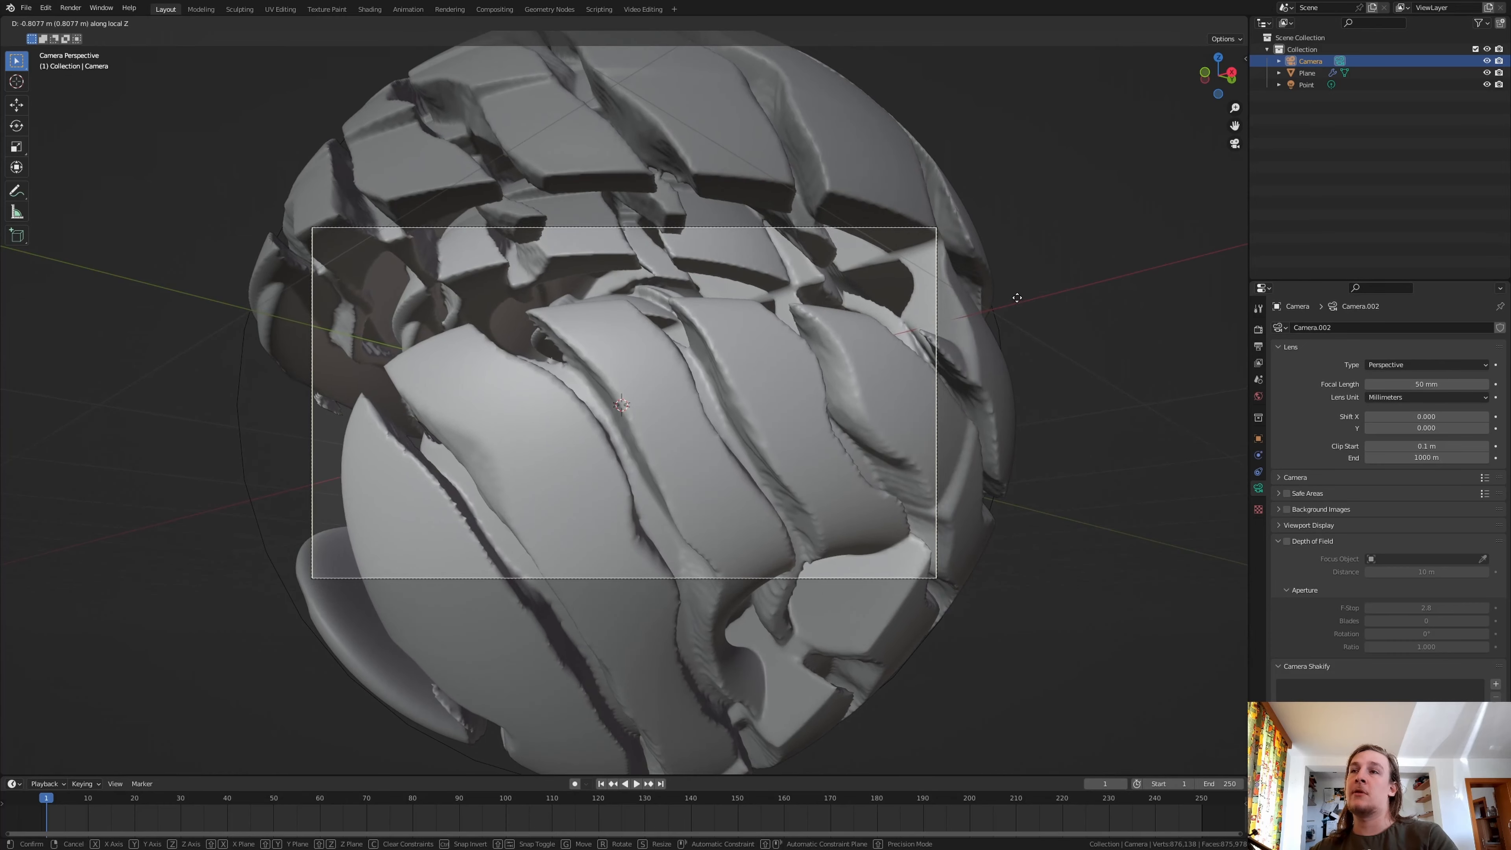
pyautogui.click(1017, 297)
# - Deselect the camera and add a Plain Axes empty
pyautogui.click(910, 202)
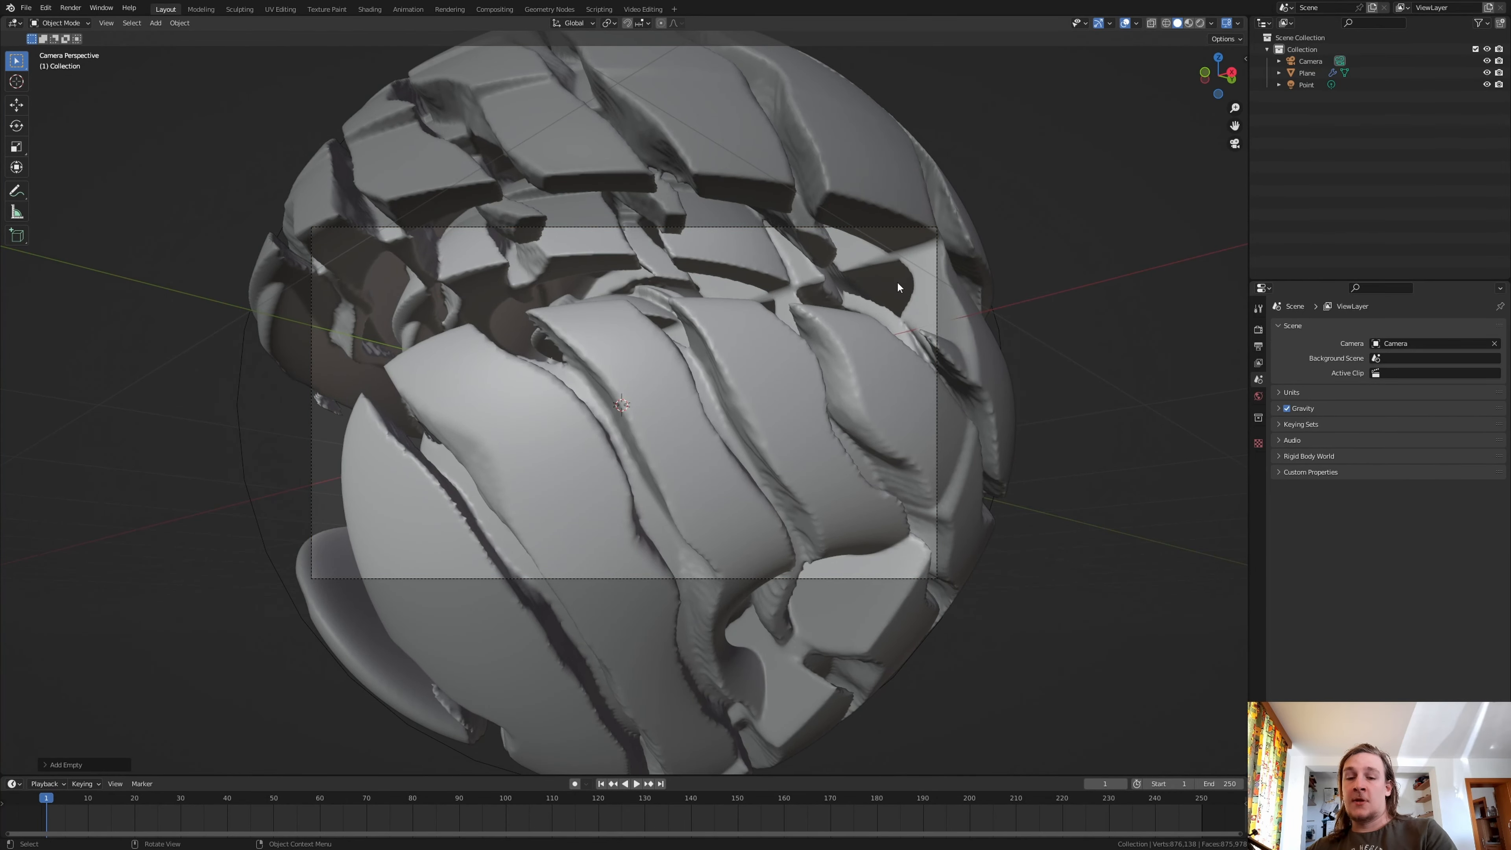
pyautogui.hotkey('shift', 'a')
pyautogui.moveTo(892, 288)
pyautogui.click(952, 288)
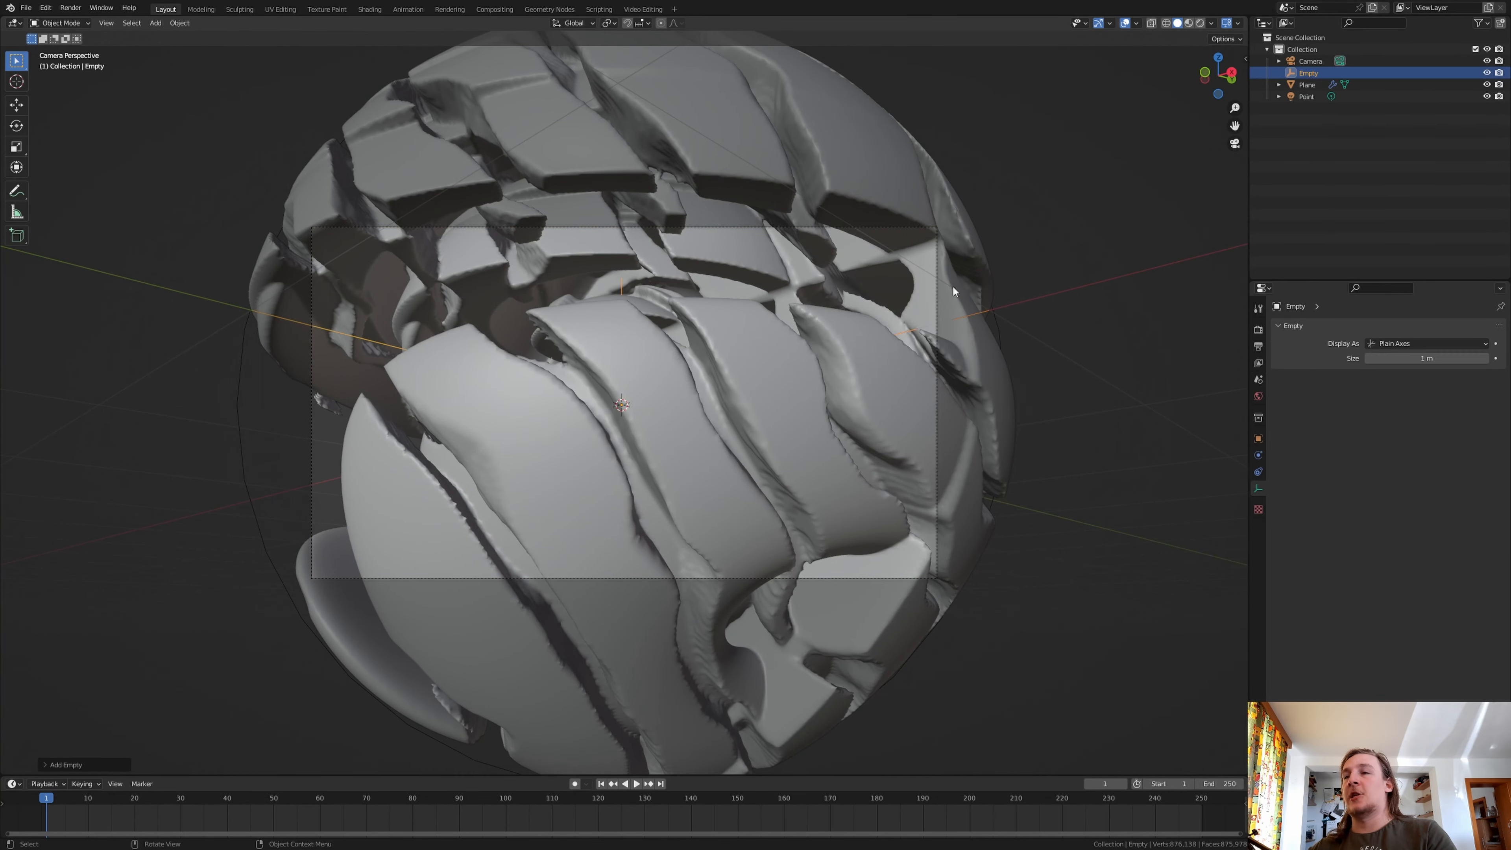
# - Move the empty onto the sphere's surface near the middle of the camera frame using Face Project snapping, and restore Increment snapping
pyautogui.click(647, 24)
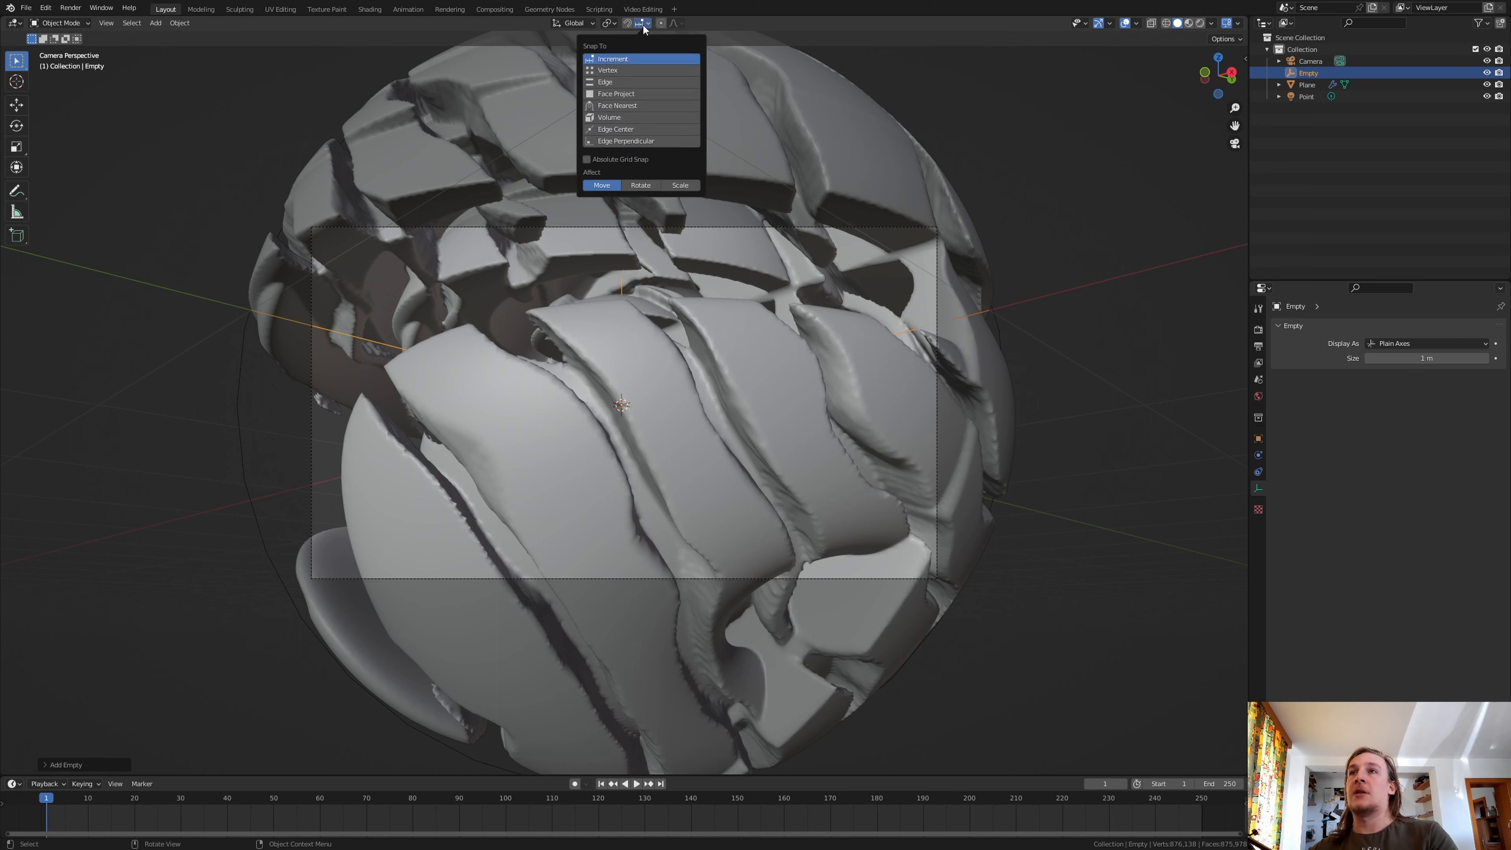
pyautogui.click(632, 92)
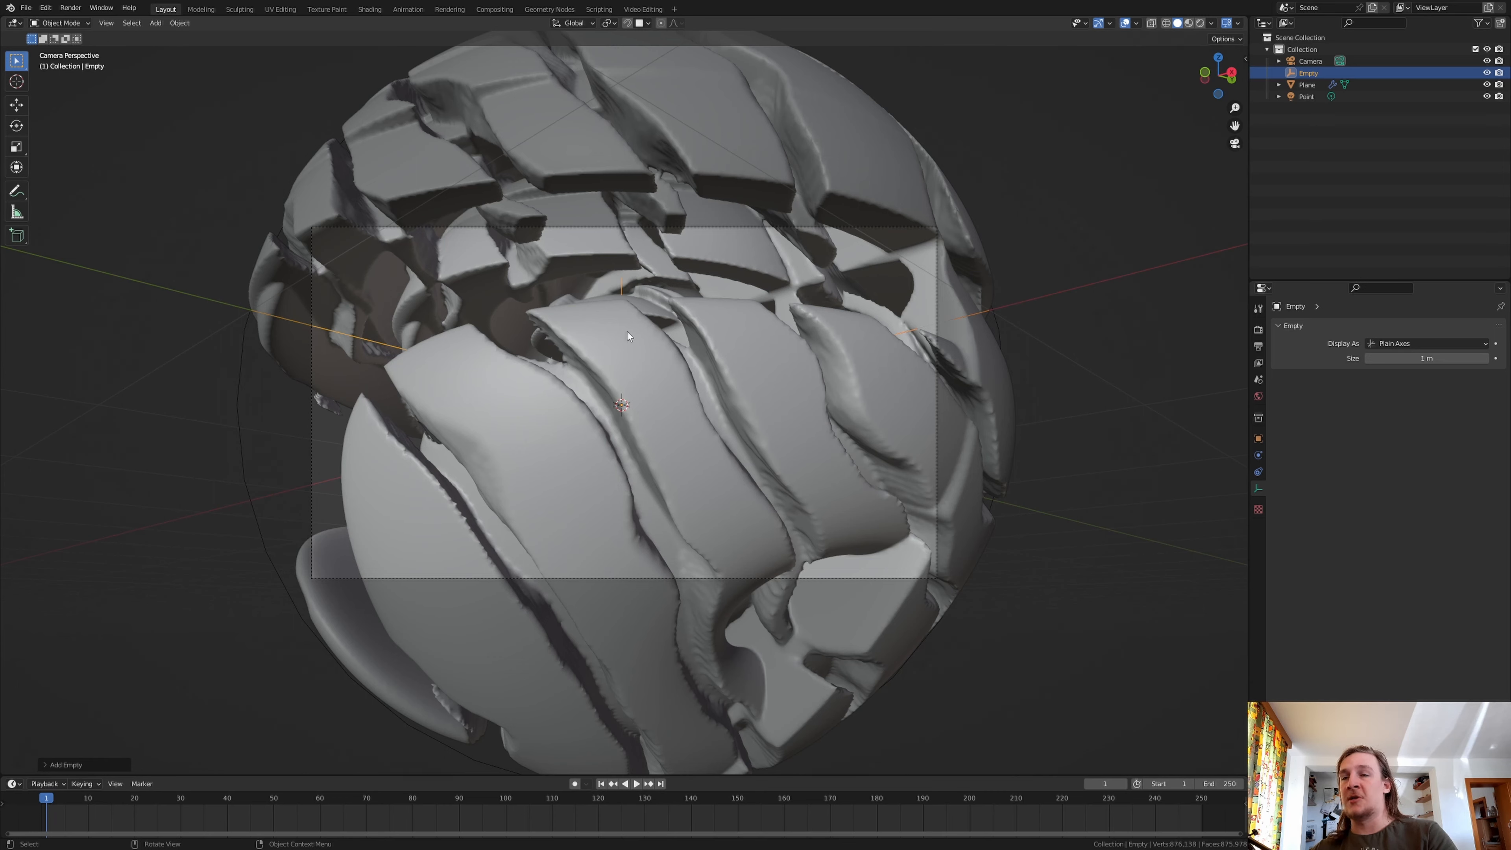
pyautogui.press('g')
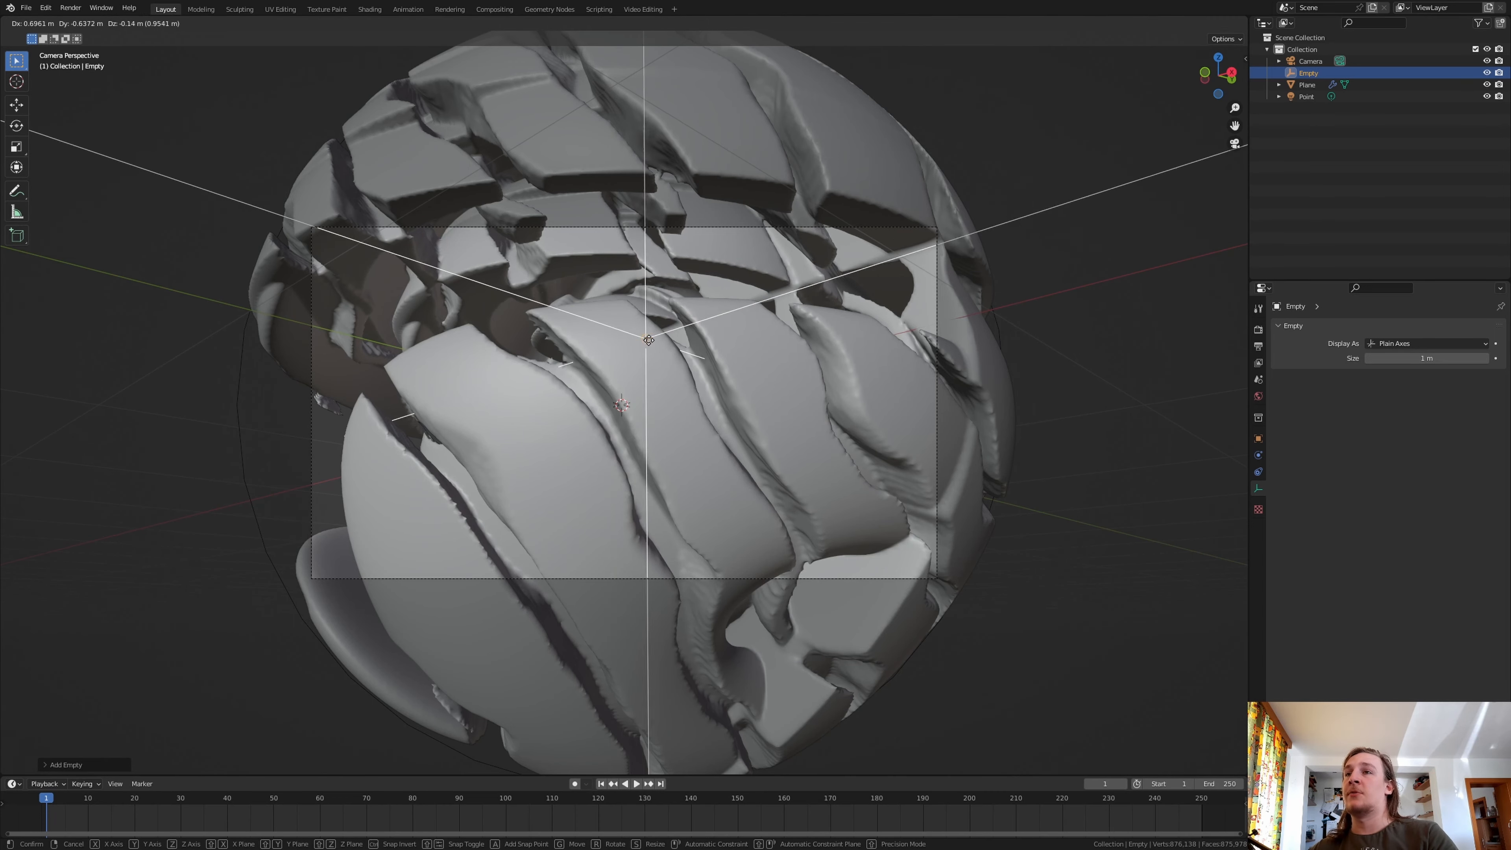
pyautogui.click(627, 343)
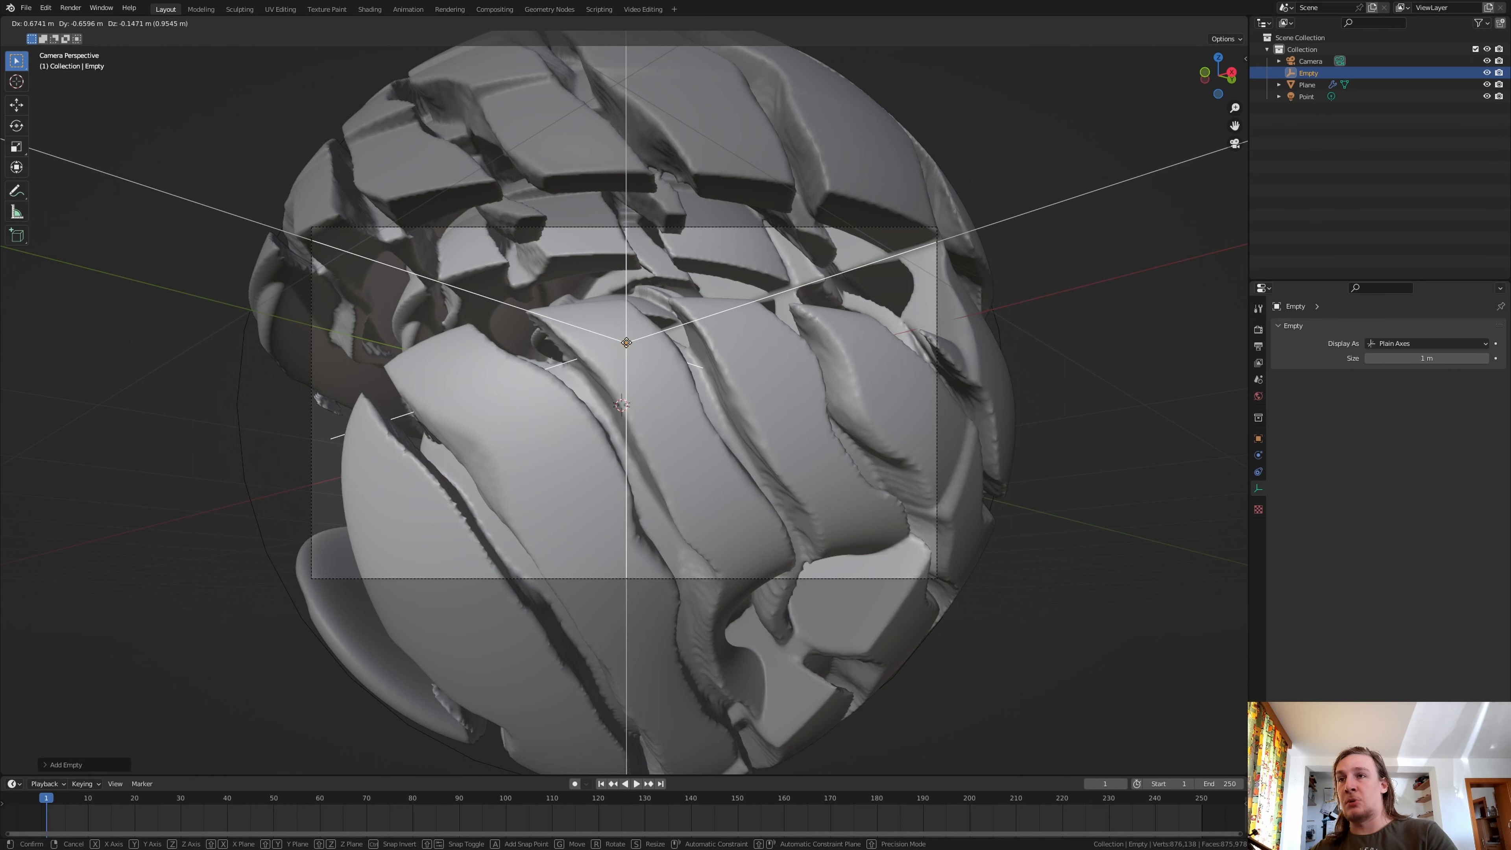
pyautogui.click(639, 24)
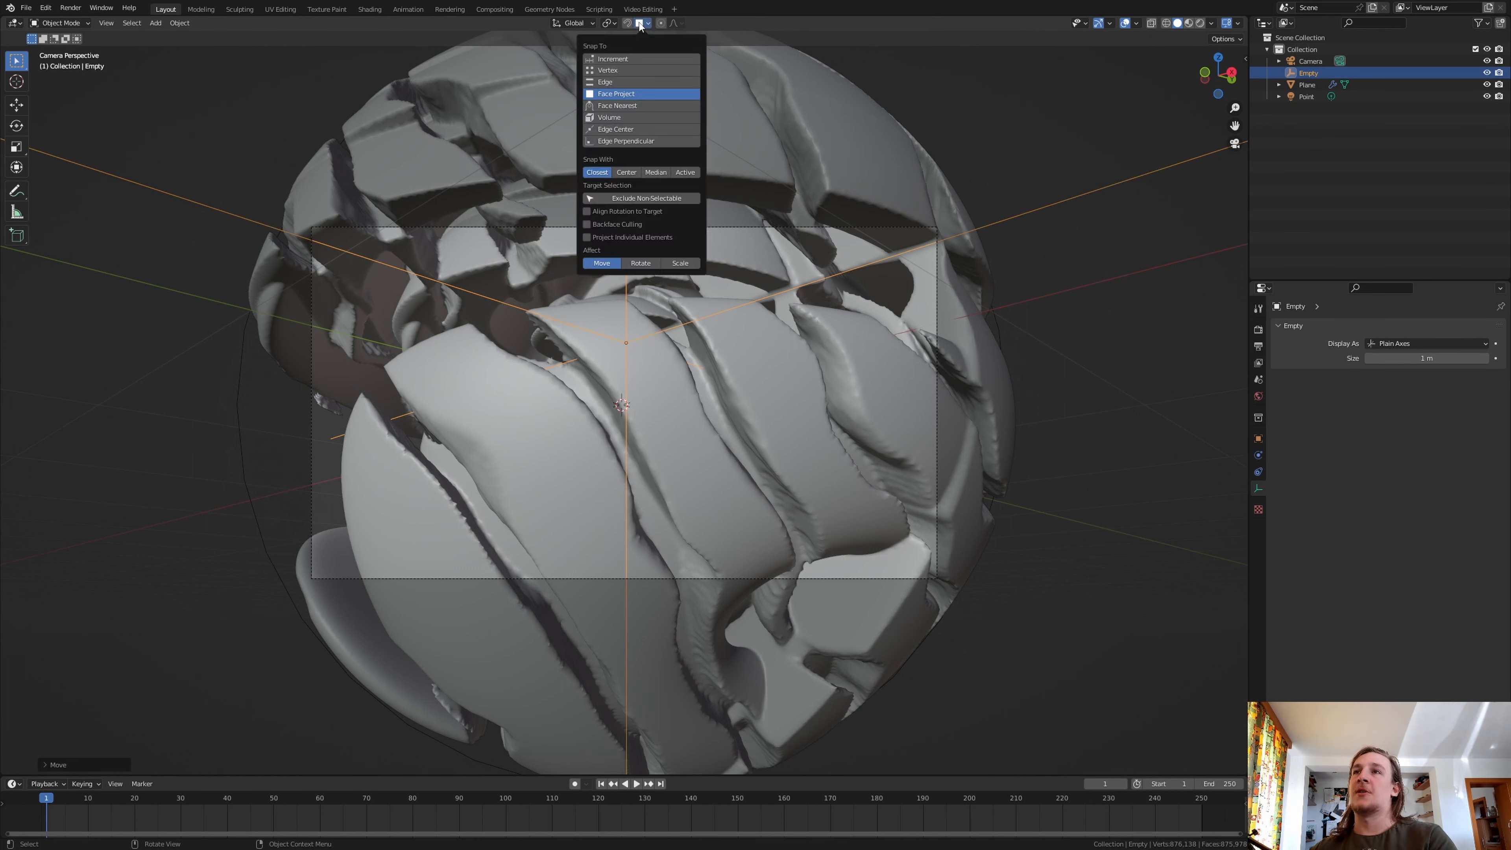
pyautogui.click(634, 59)
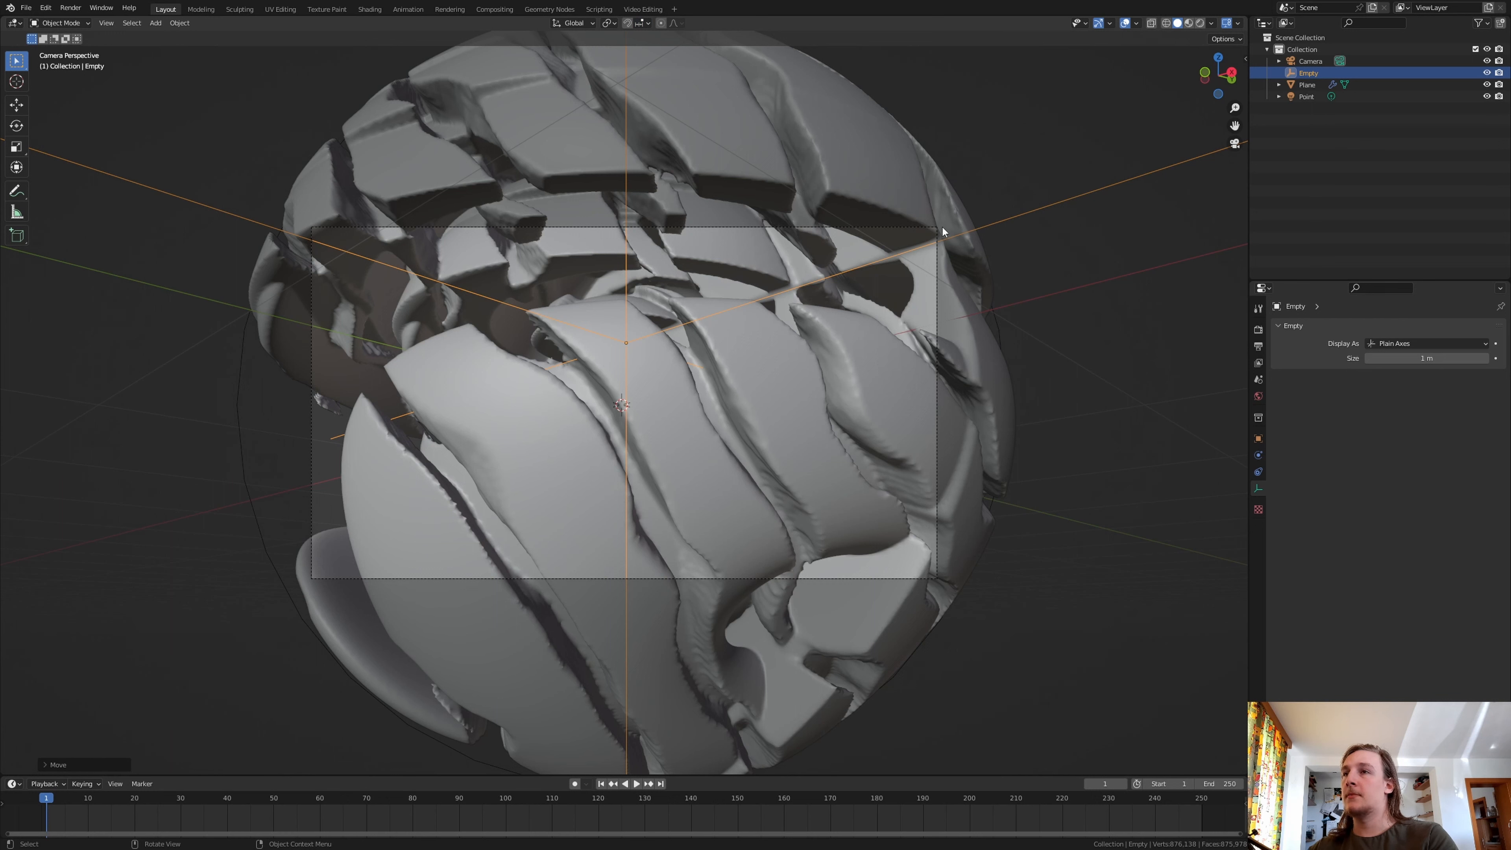
# - Show depth of field in the solid viewport and enable the camera's Depth of Field with Empty as the focus object
pyautogui.click(1213, 23)
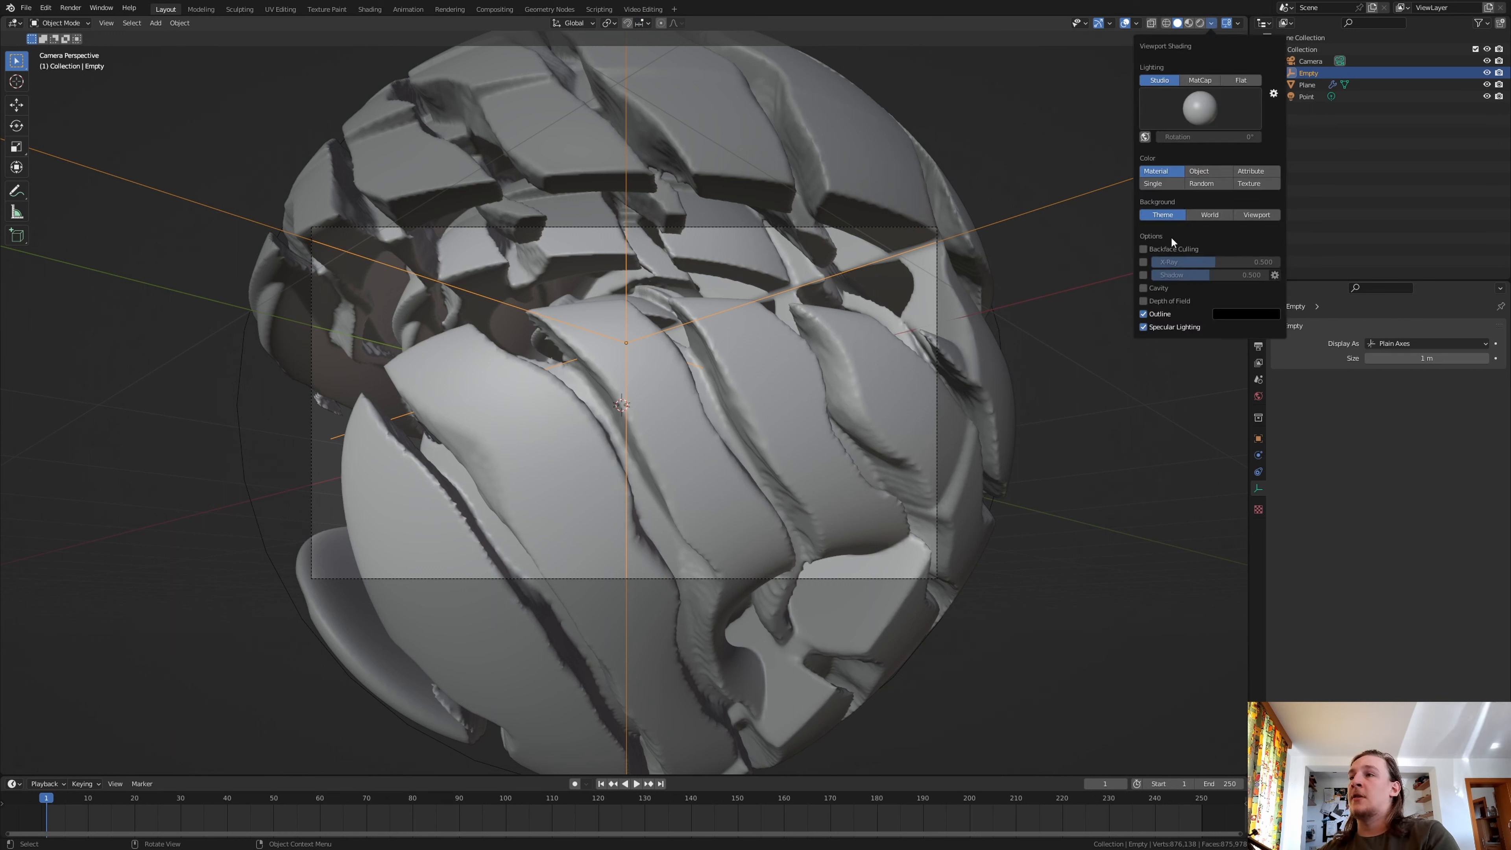
pyautogui.click(1300, 64)
pyautogui.hotkey('alt', 'a')
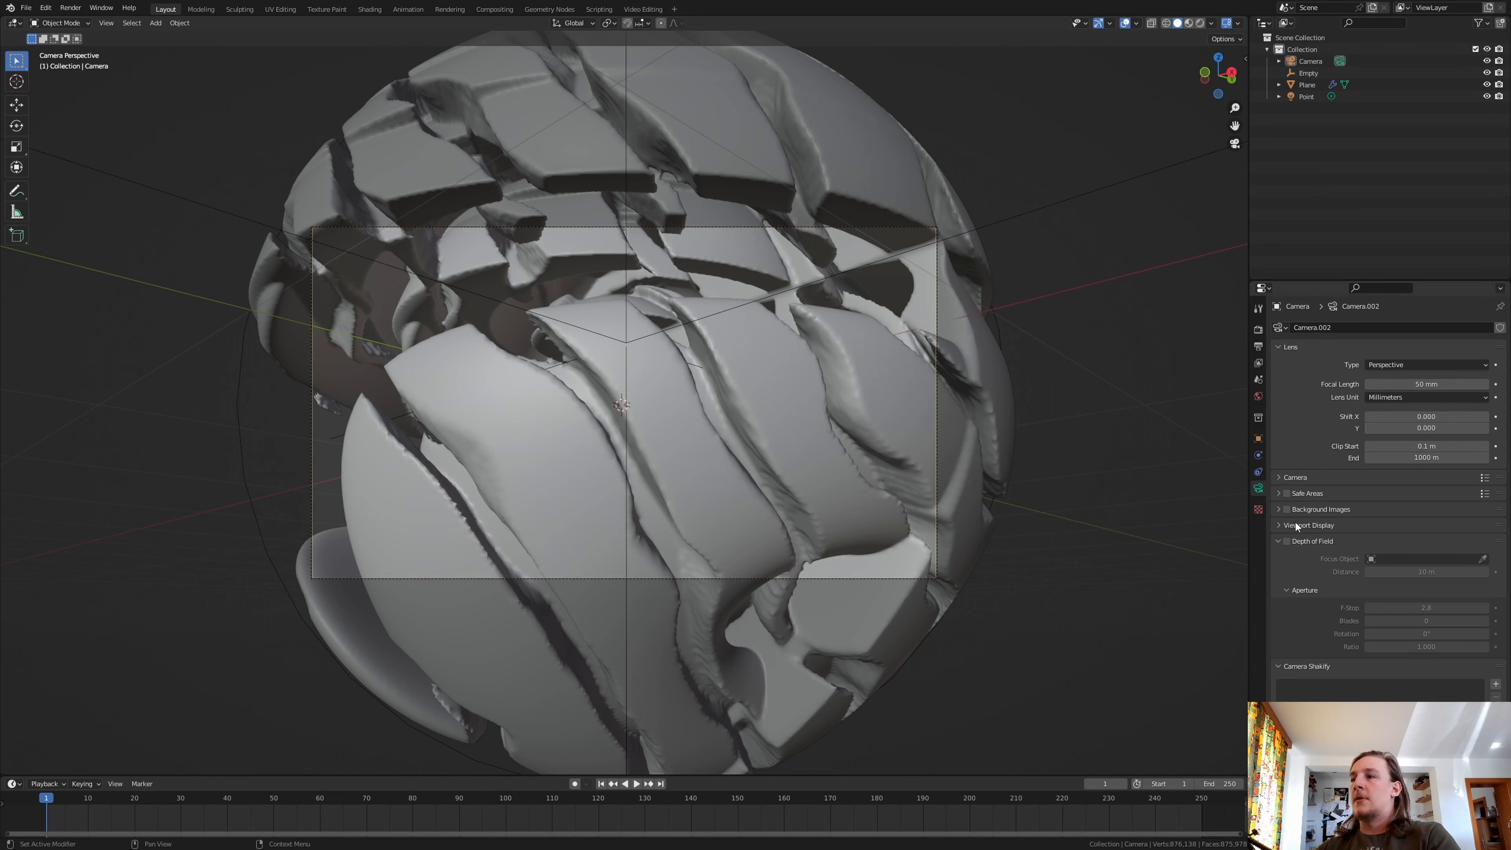
pyautogui.click(1287, 541)
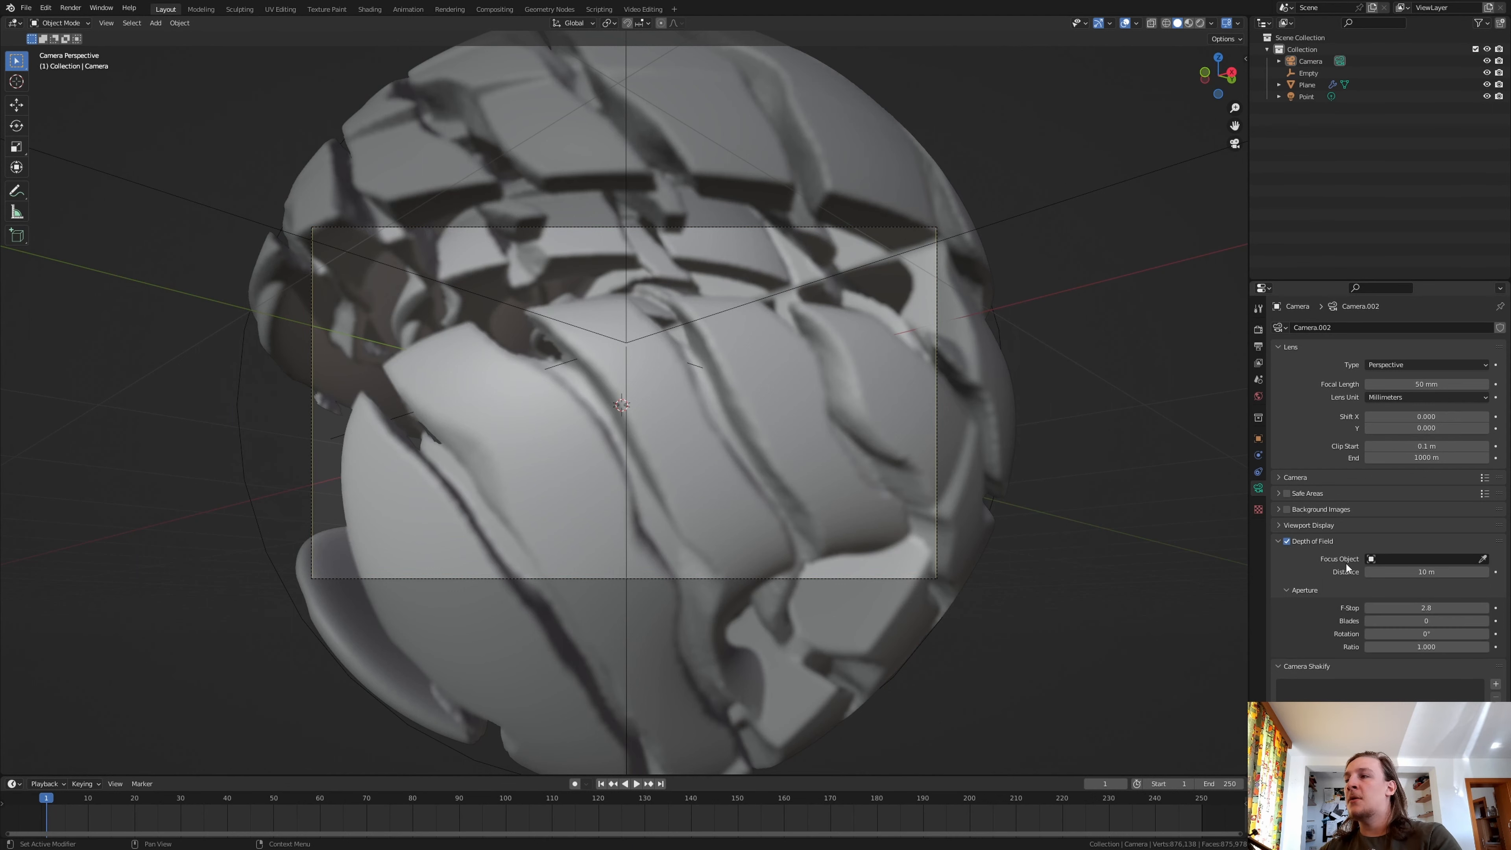
pyautogui.click(1410, 562)
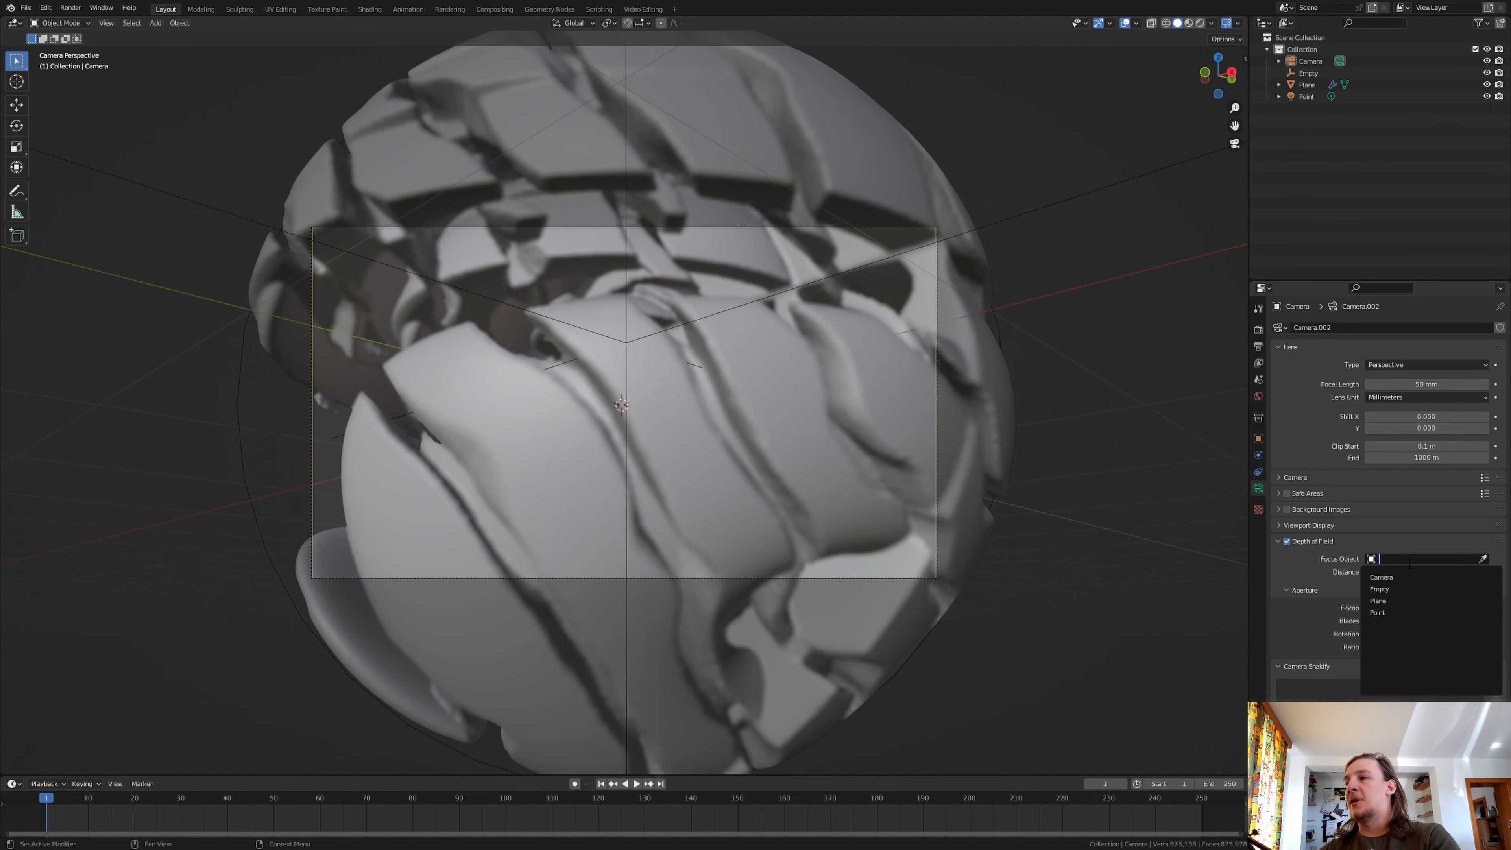
pyautogui.click(1399, 588)
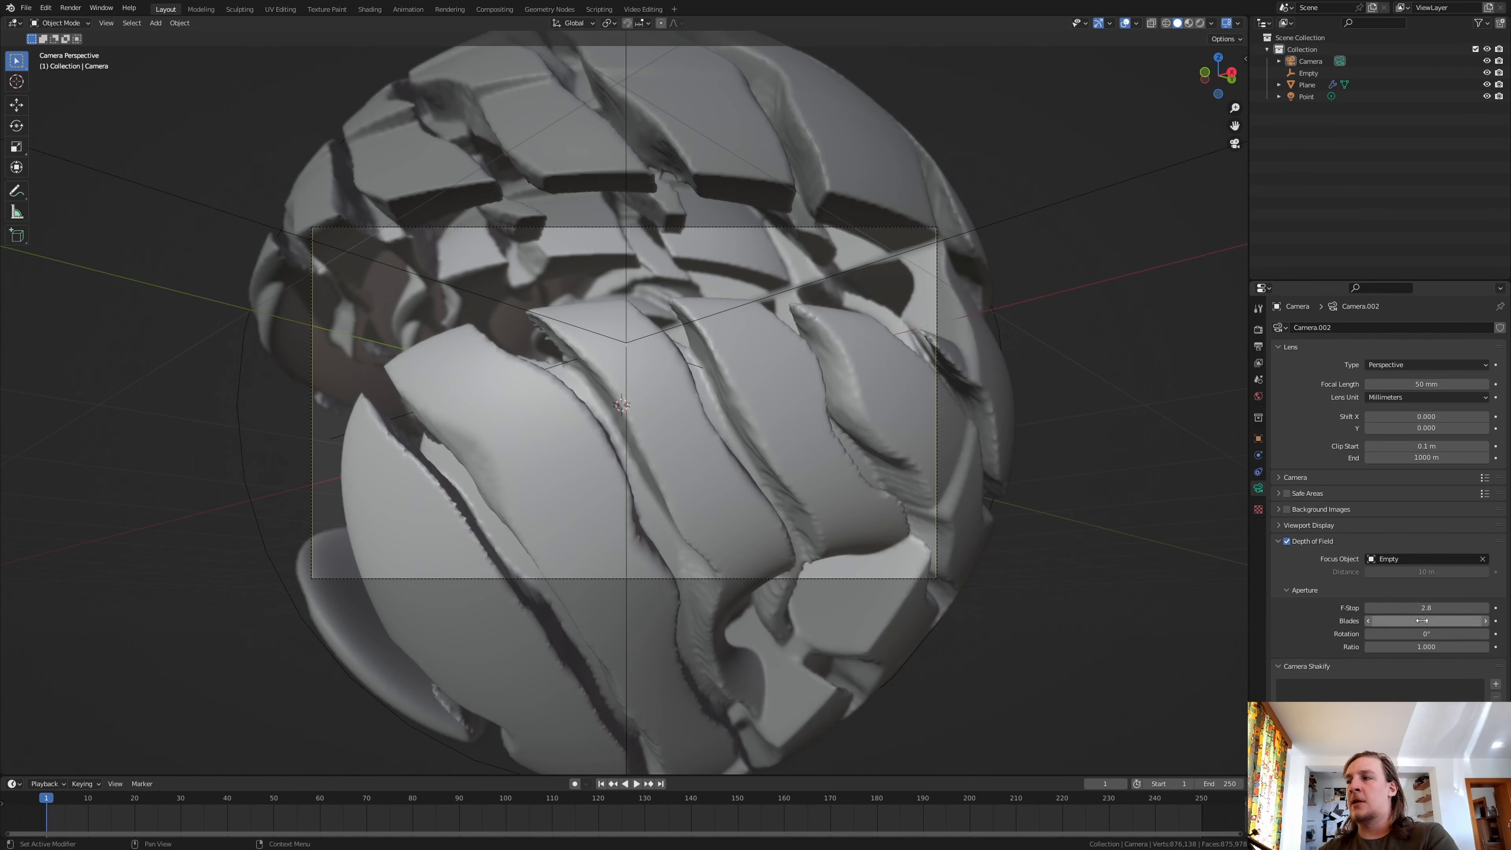
pyautogui.moveTo(1421, 621); pyautogui.dragTo(1426, 621)
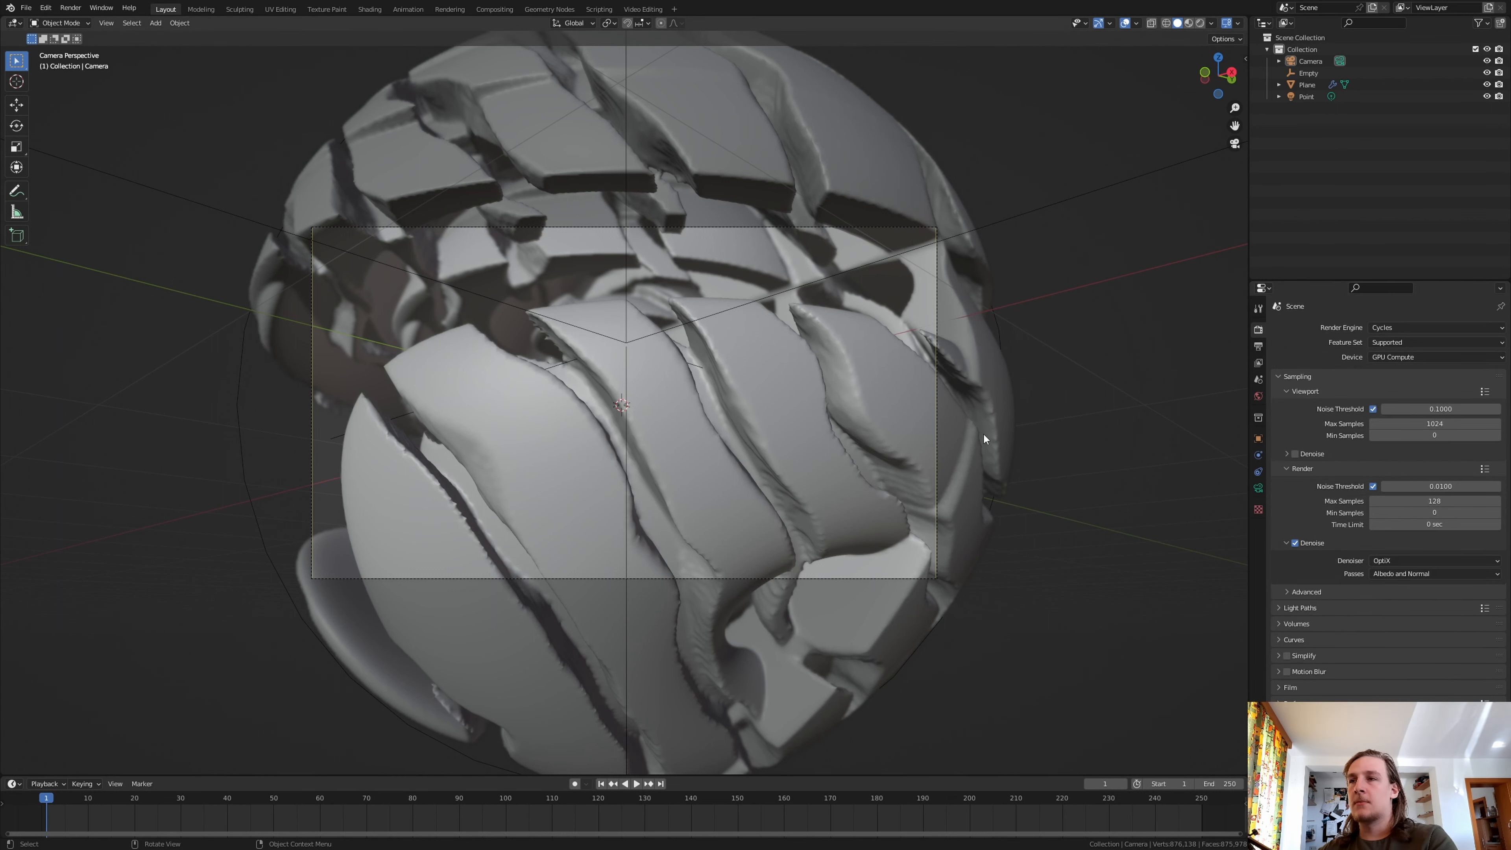
# - Save the file and bring up the compositing node tree with all of its nodes deselected
pyautogui.hotkey('ctrl', 's')
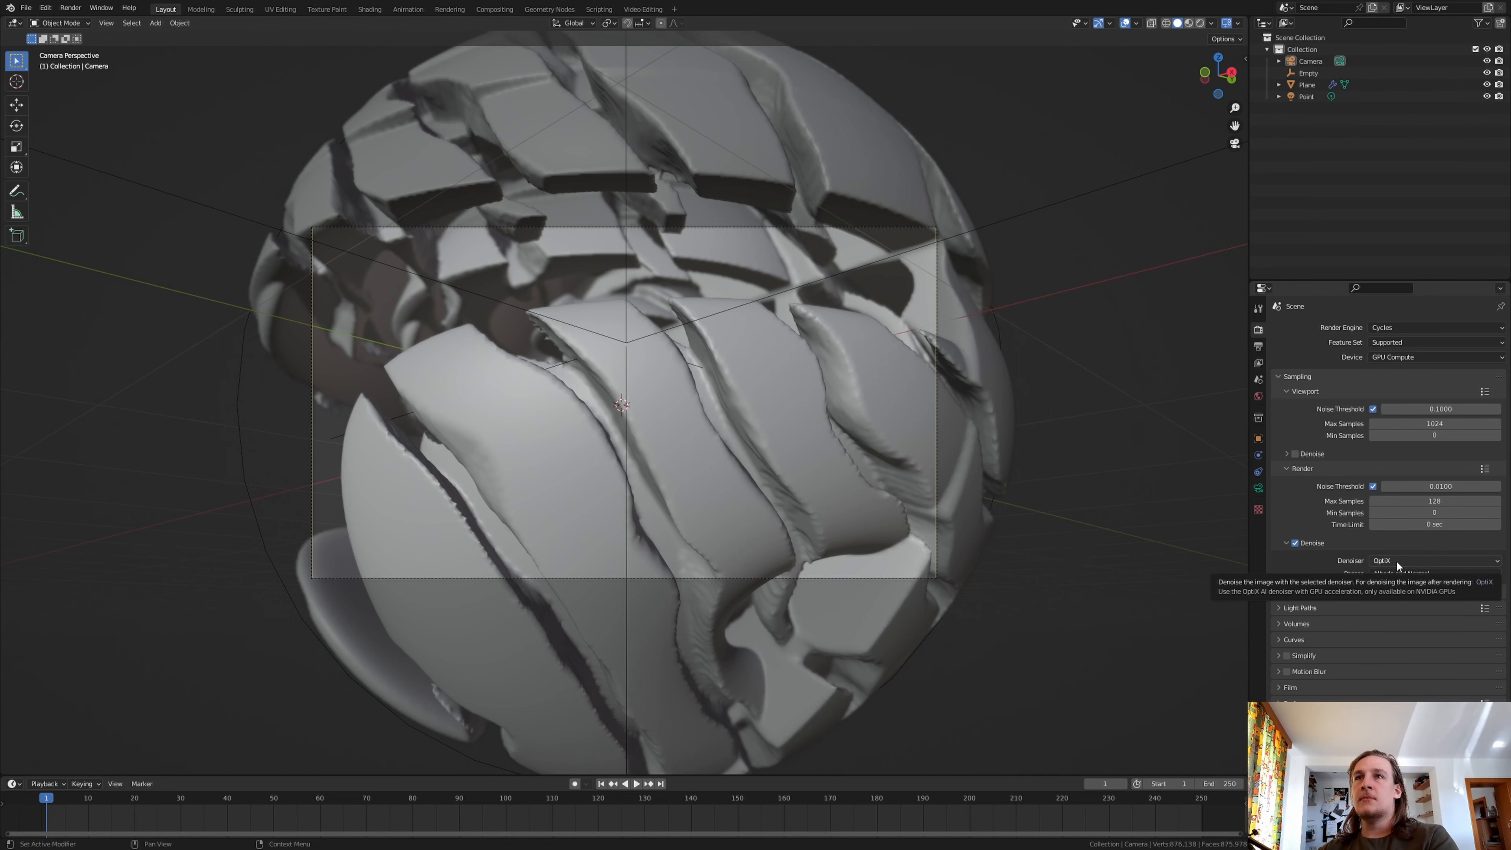
pyautogui.click(509, 13)
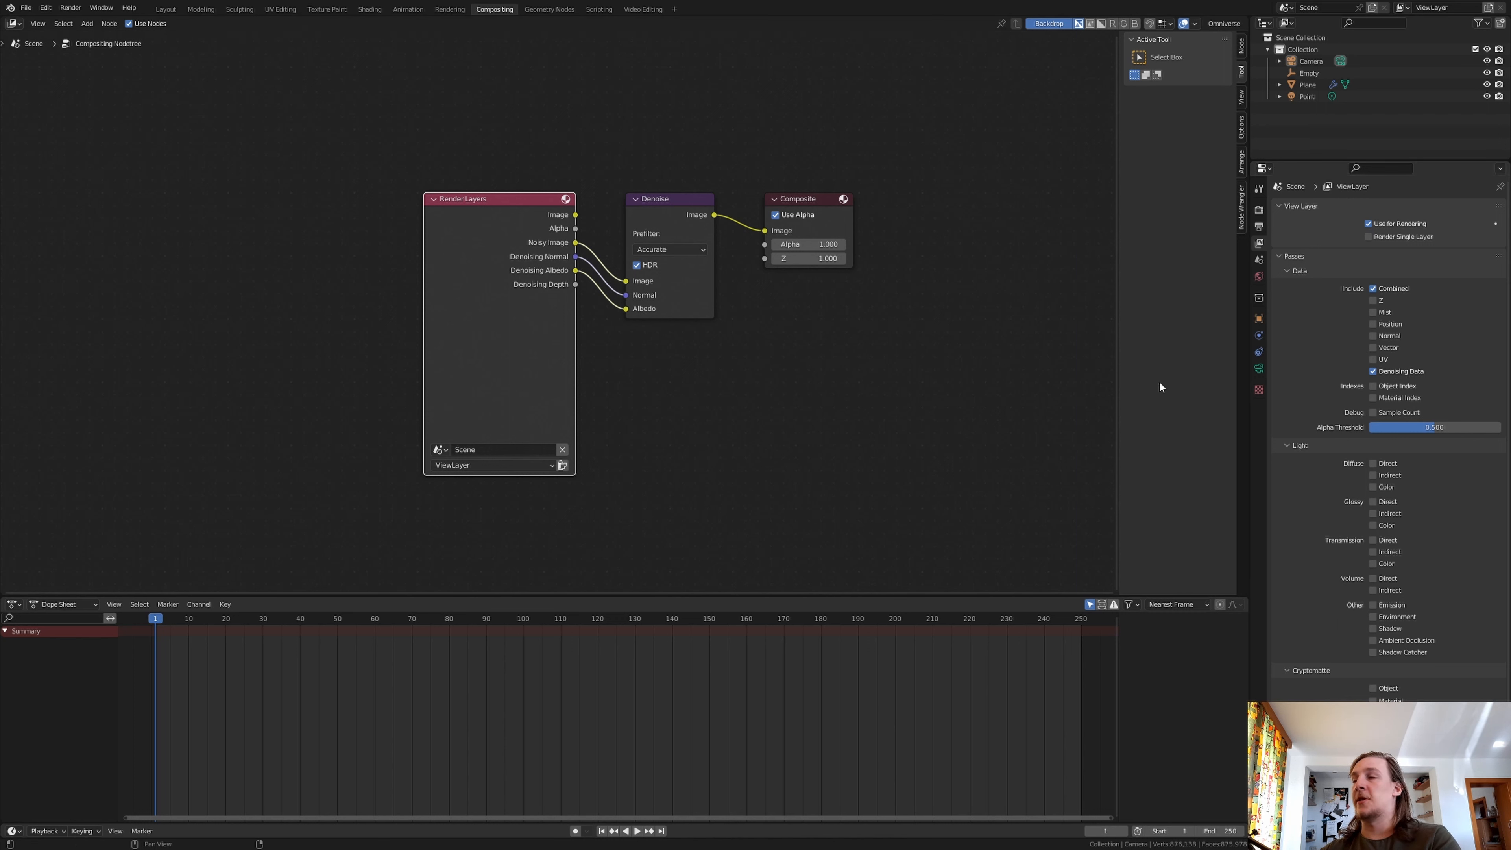
pyautogui.click(800, 387)
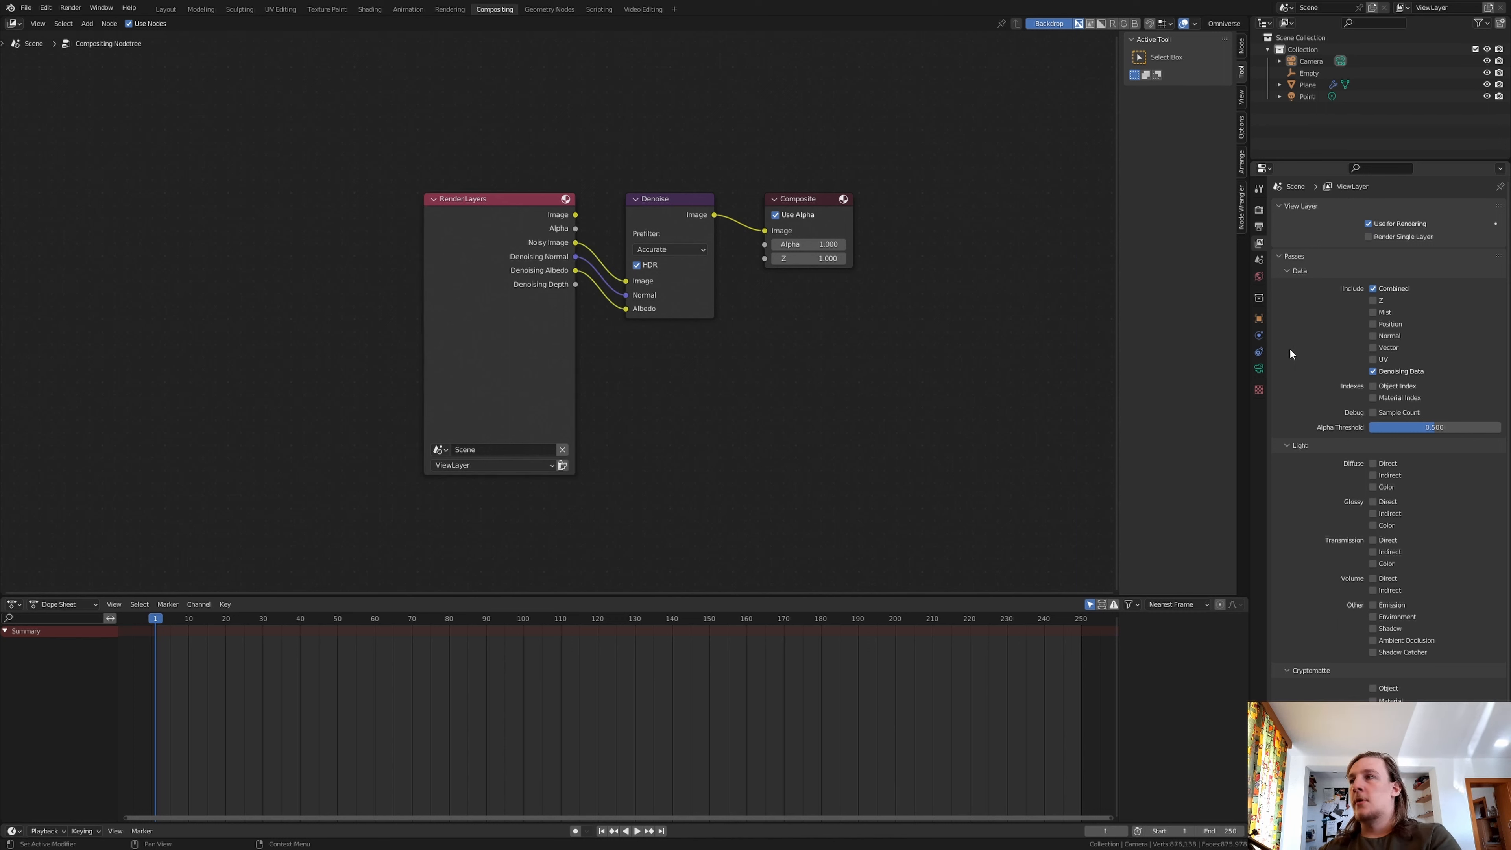
# - Set the render output file format to JPEG with 100% quality
pyautogui.click(1261, 227)
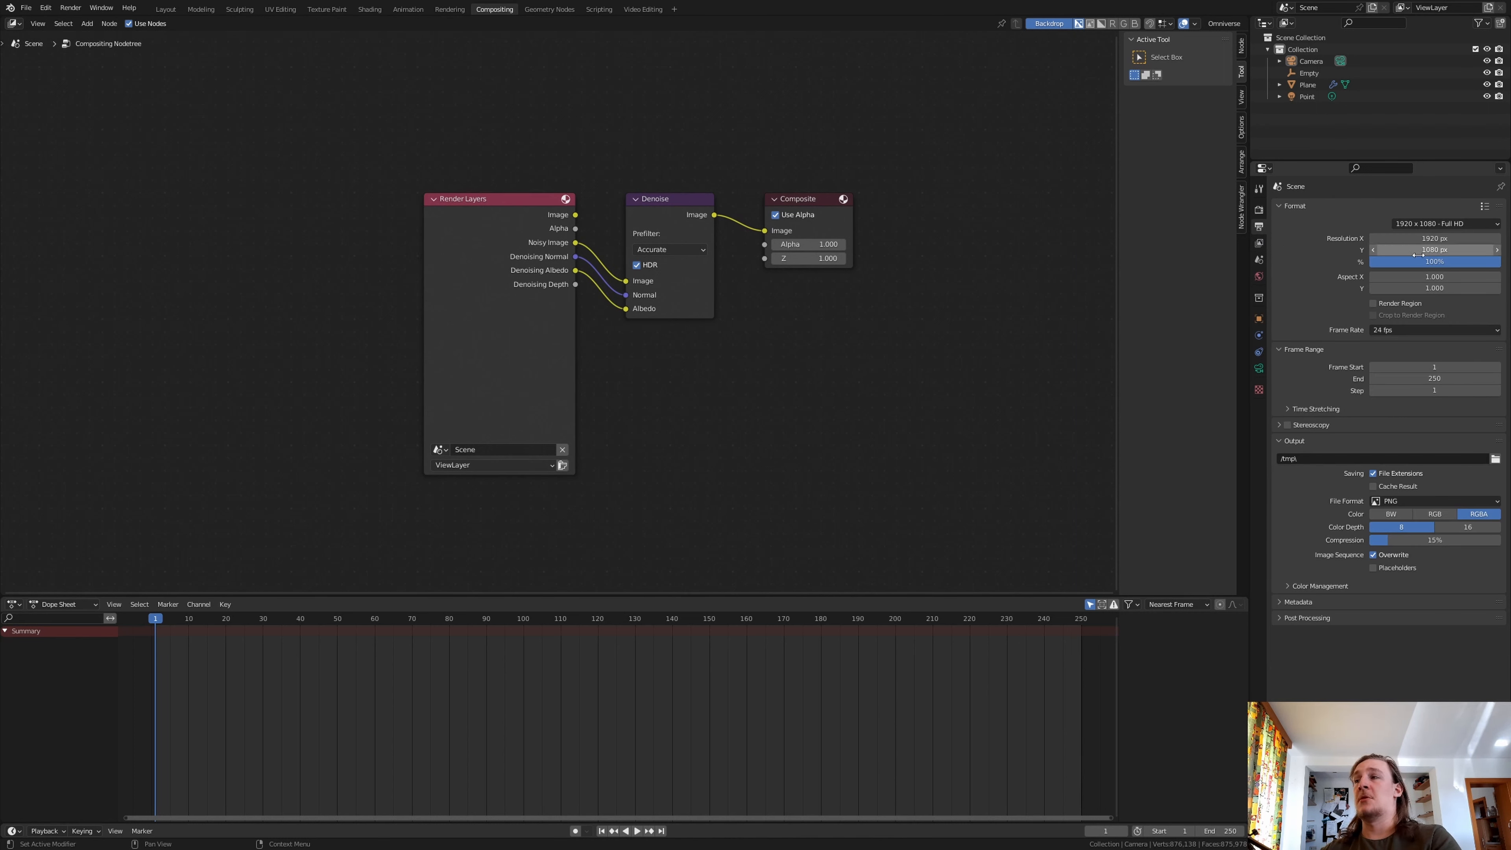
pyautogui.click(1438, 501)
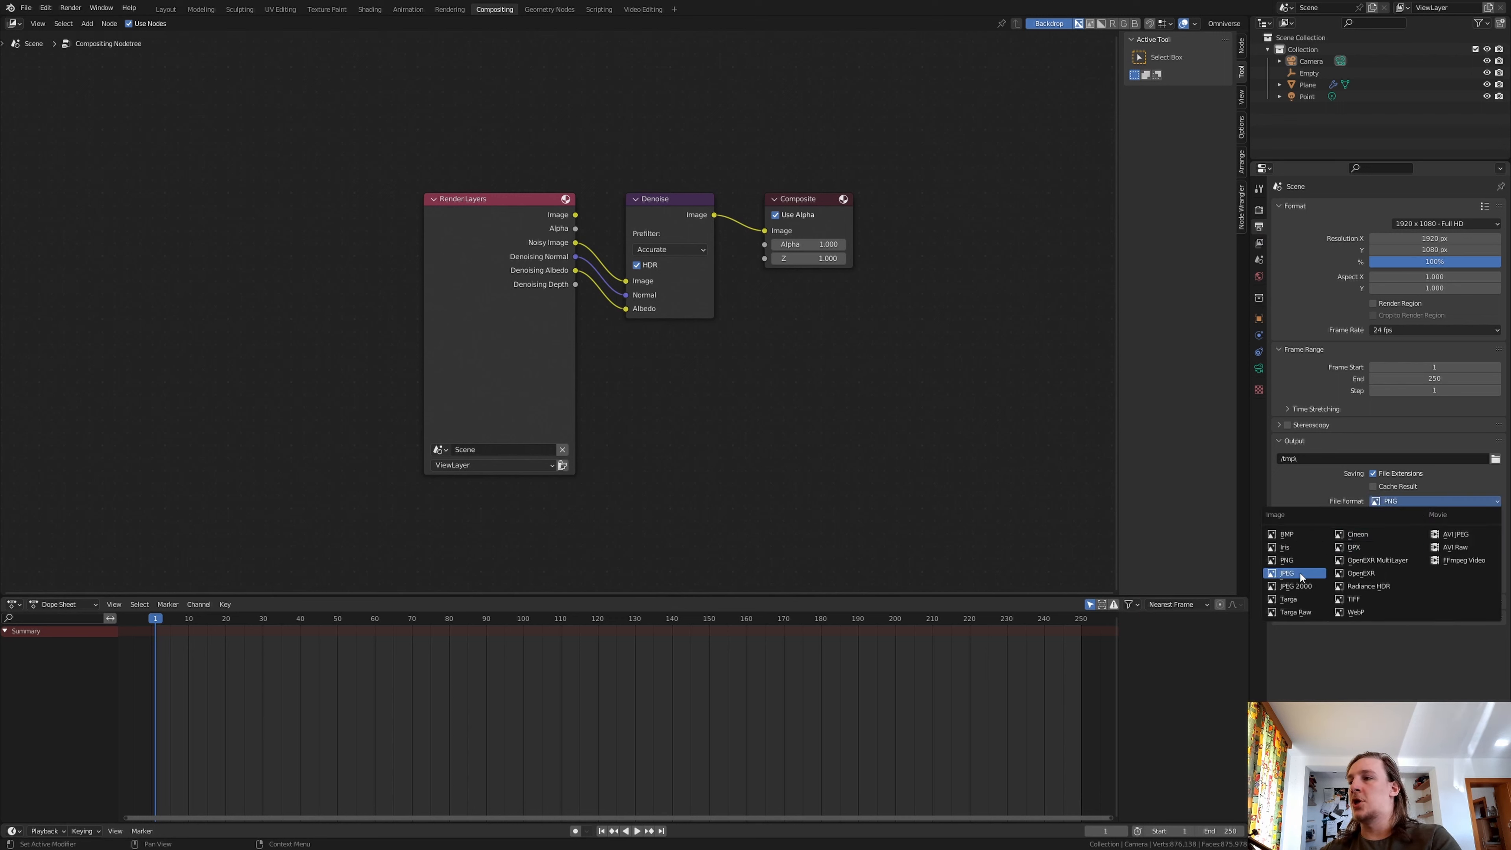
pyautogui.click(1287, 572)
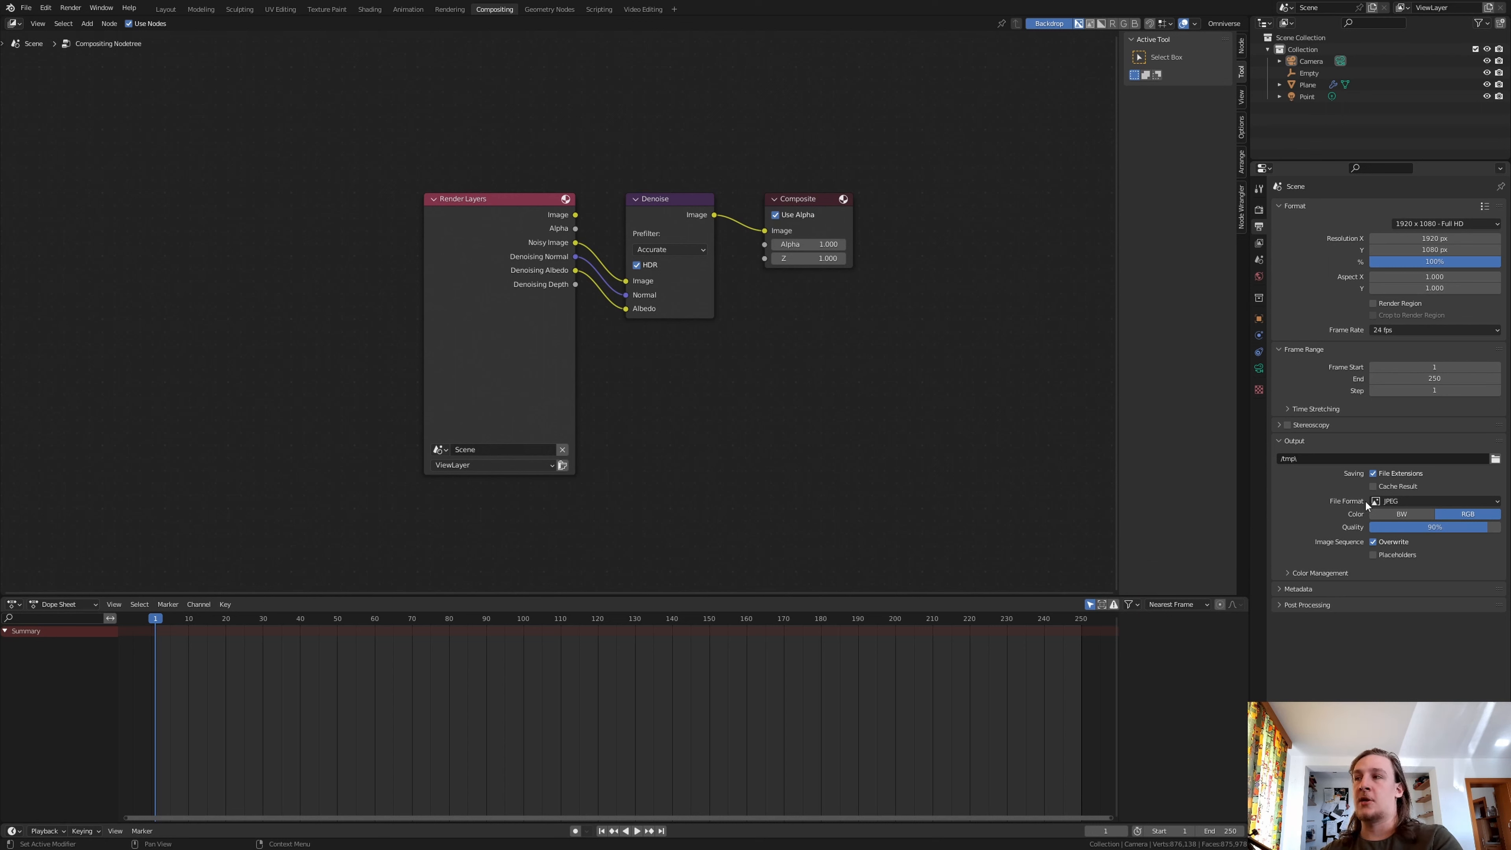
pyautogui.moveTo(1432, 526); pyautogui.dragTo(1501, 531)
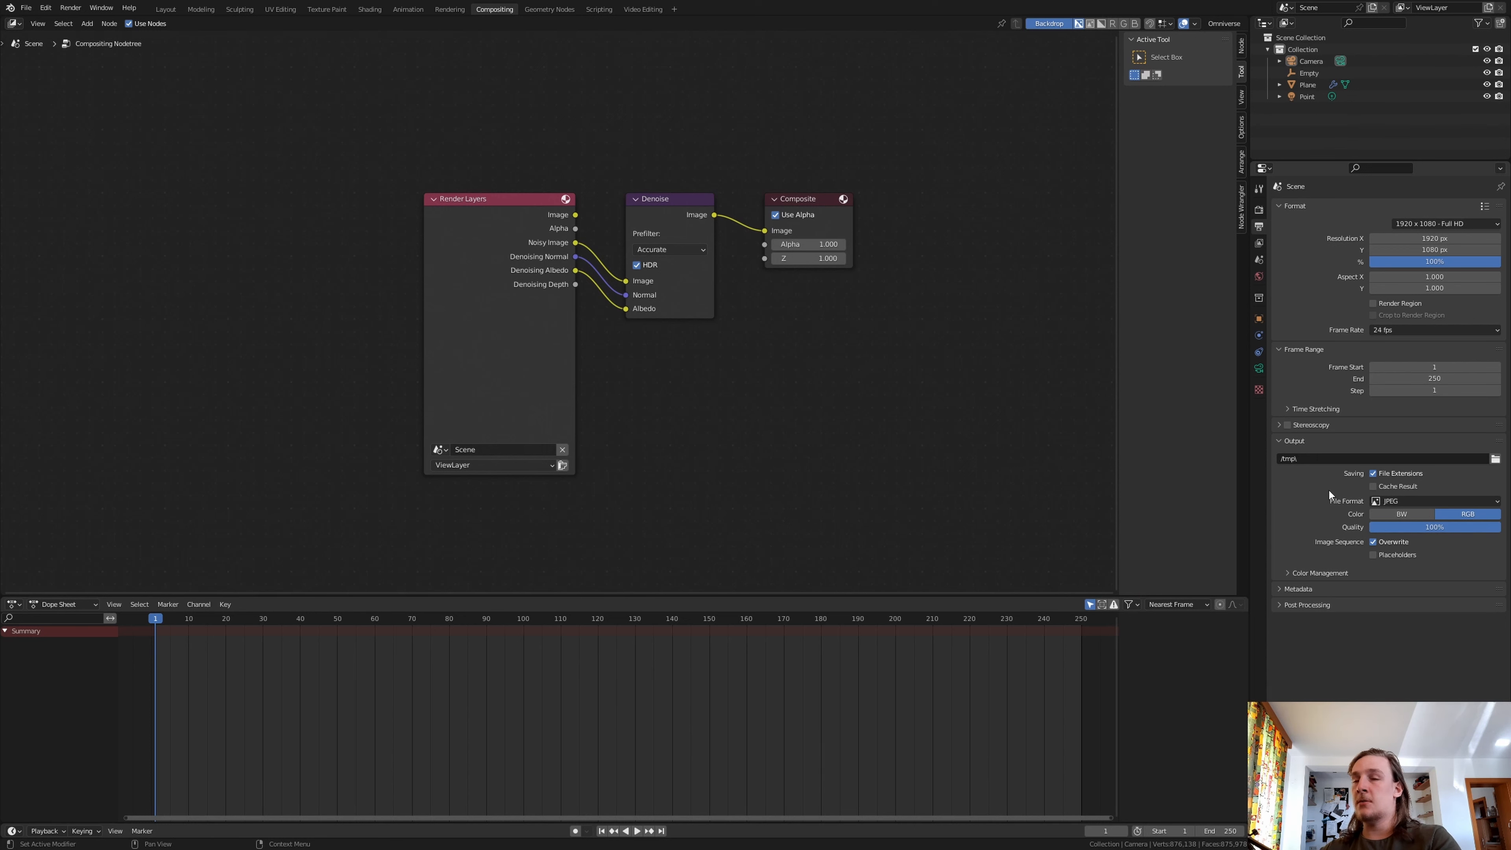
# - Set the output path to the Renderd_Images folder inside Geometry_Nodes_Math_03, with Renderd_Images_ as the file name prefix
pyautogui.click(1495, 458)
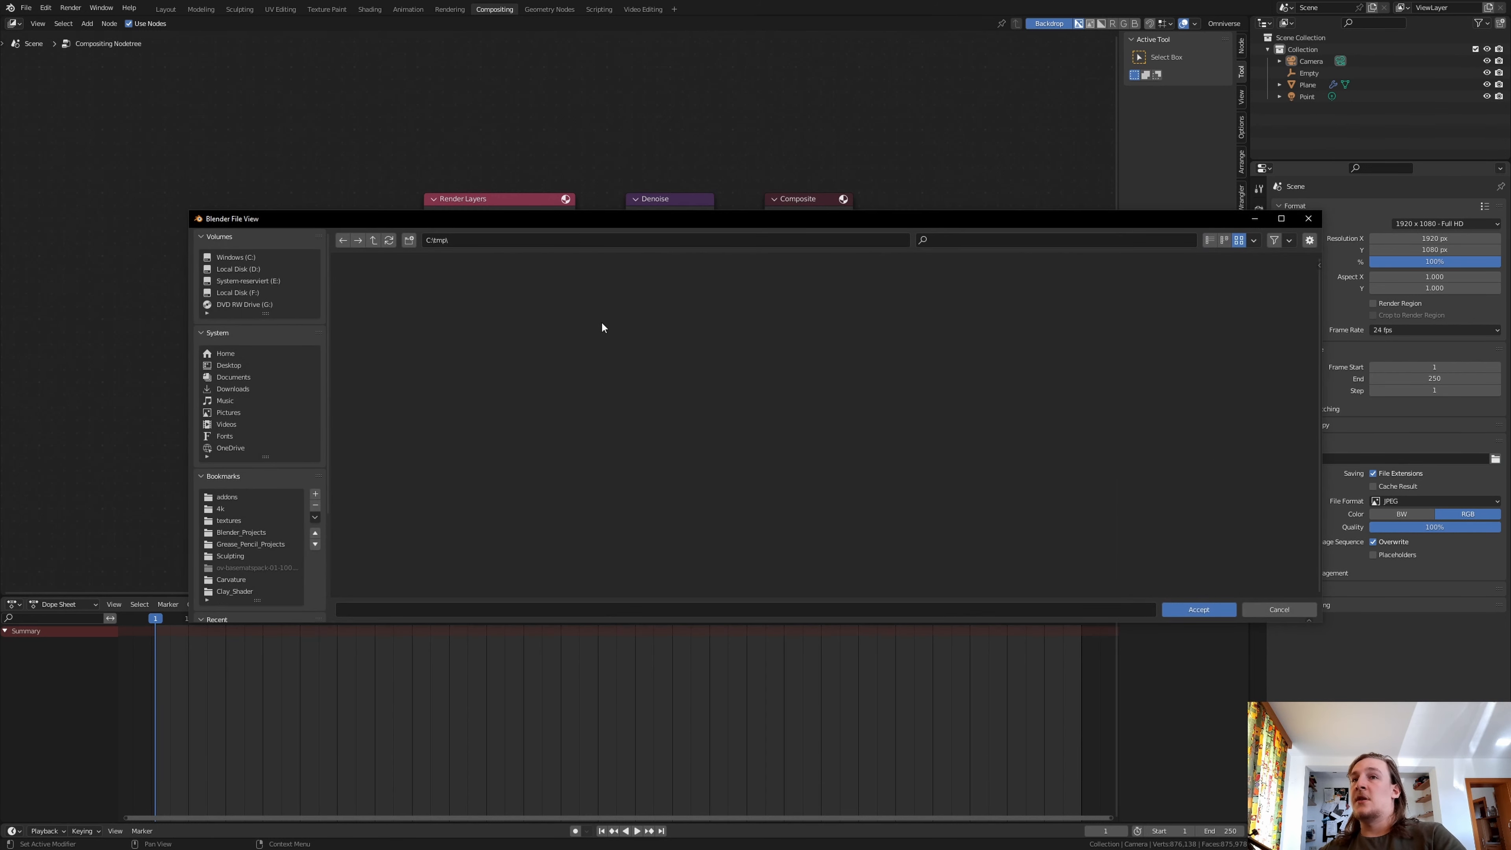
pyautogui.click(588, 236)
pyautogui.write('C:\\Users\\erikh\\Videos\\Geometry_Nodes_Math_03')
pyautogui.press('Return')
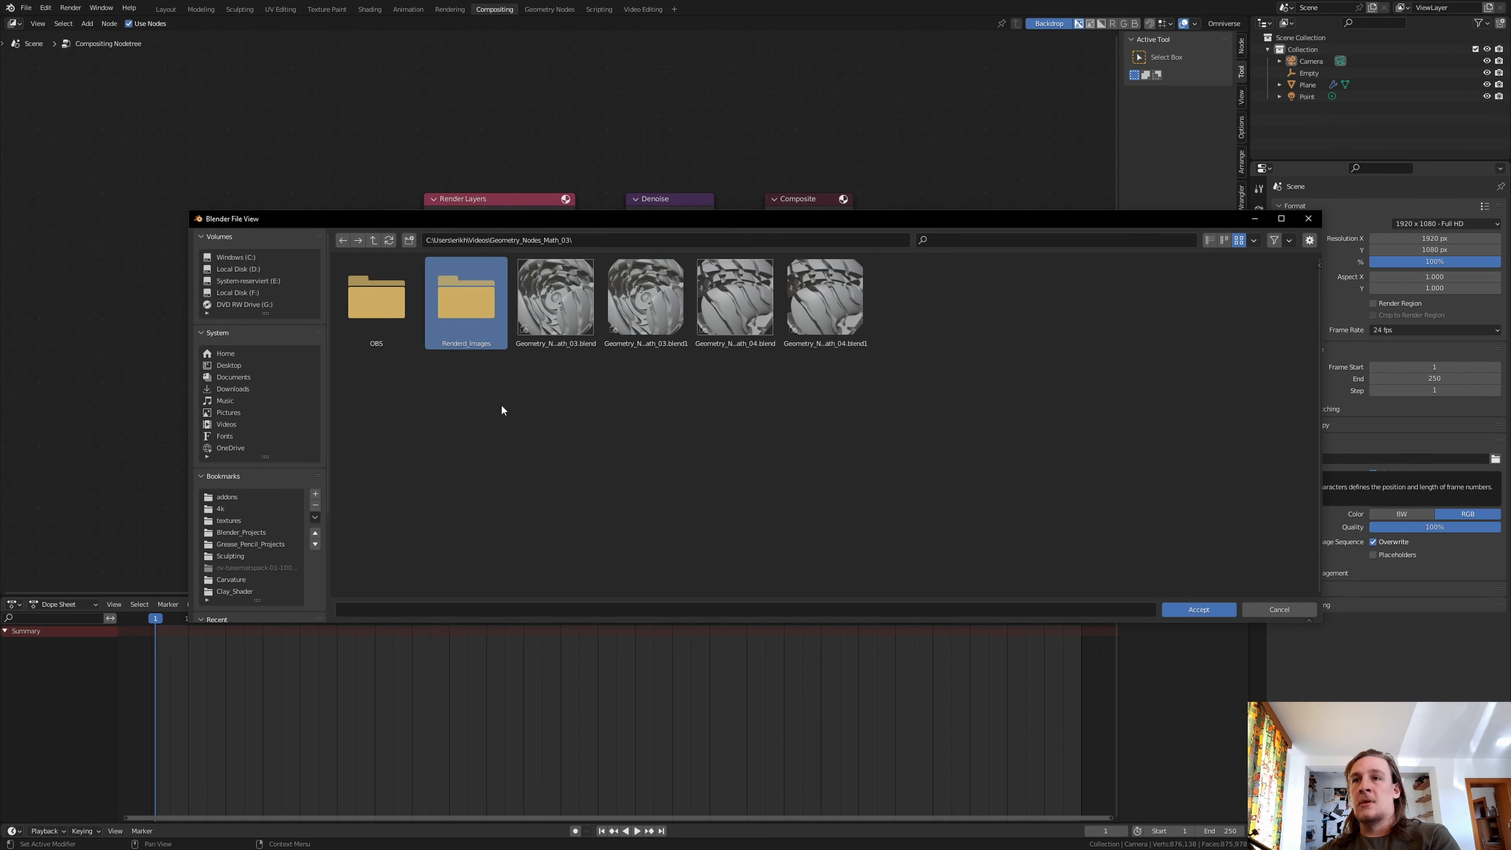
pyautogui.doubleClick(478, 308)
pyautogui.click(593, 610)
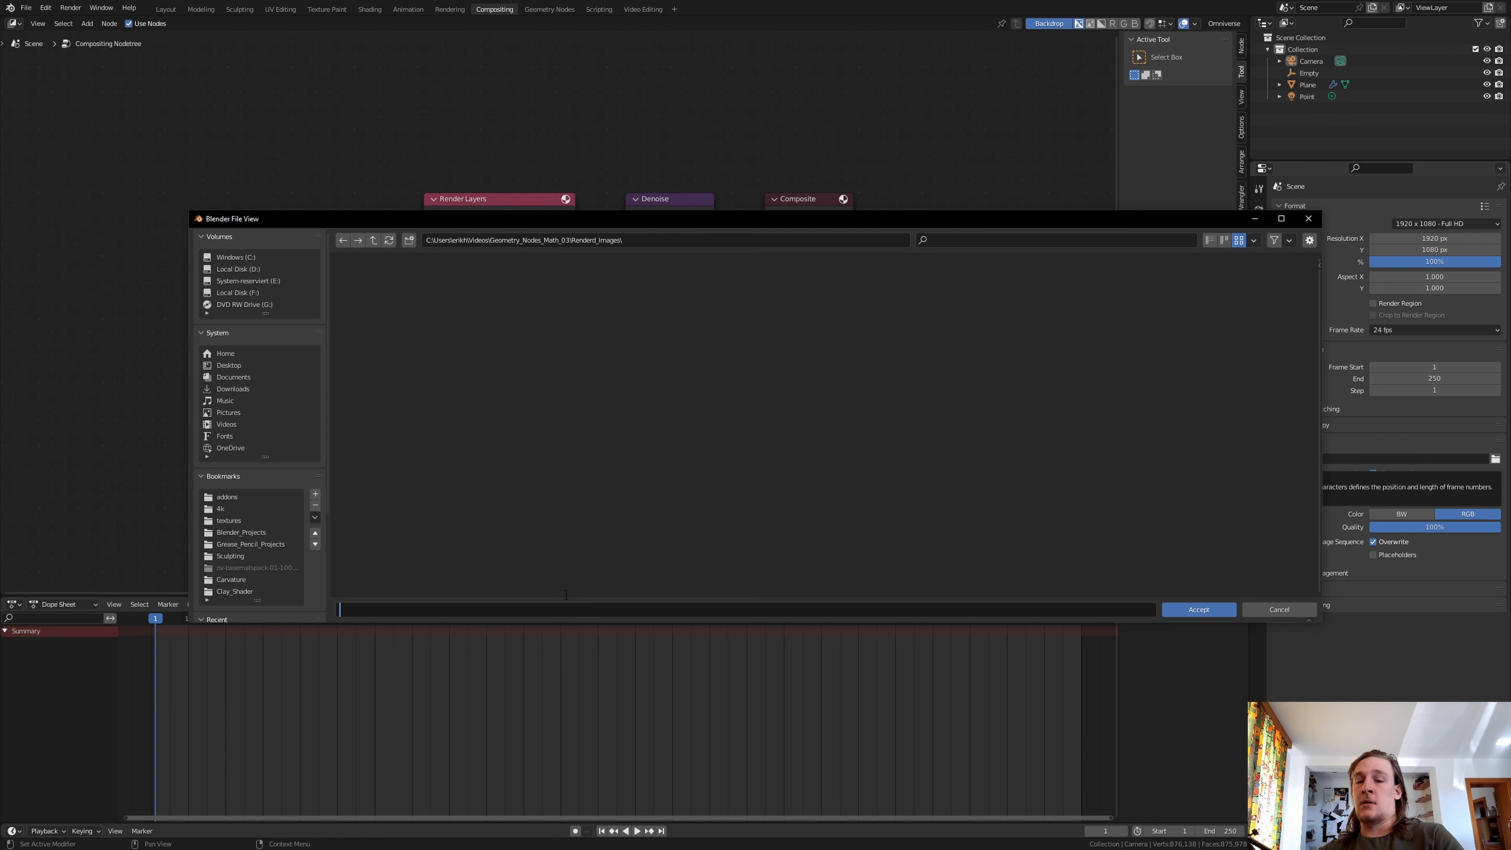
pyautogui.write('Renderd_Images')
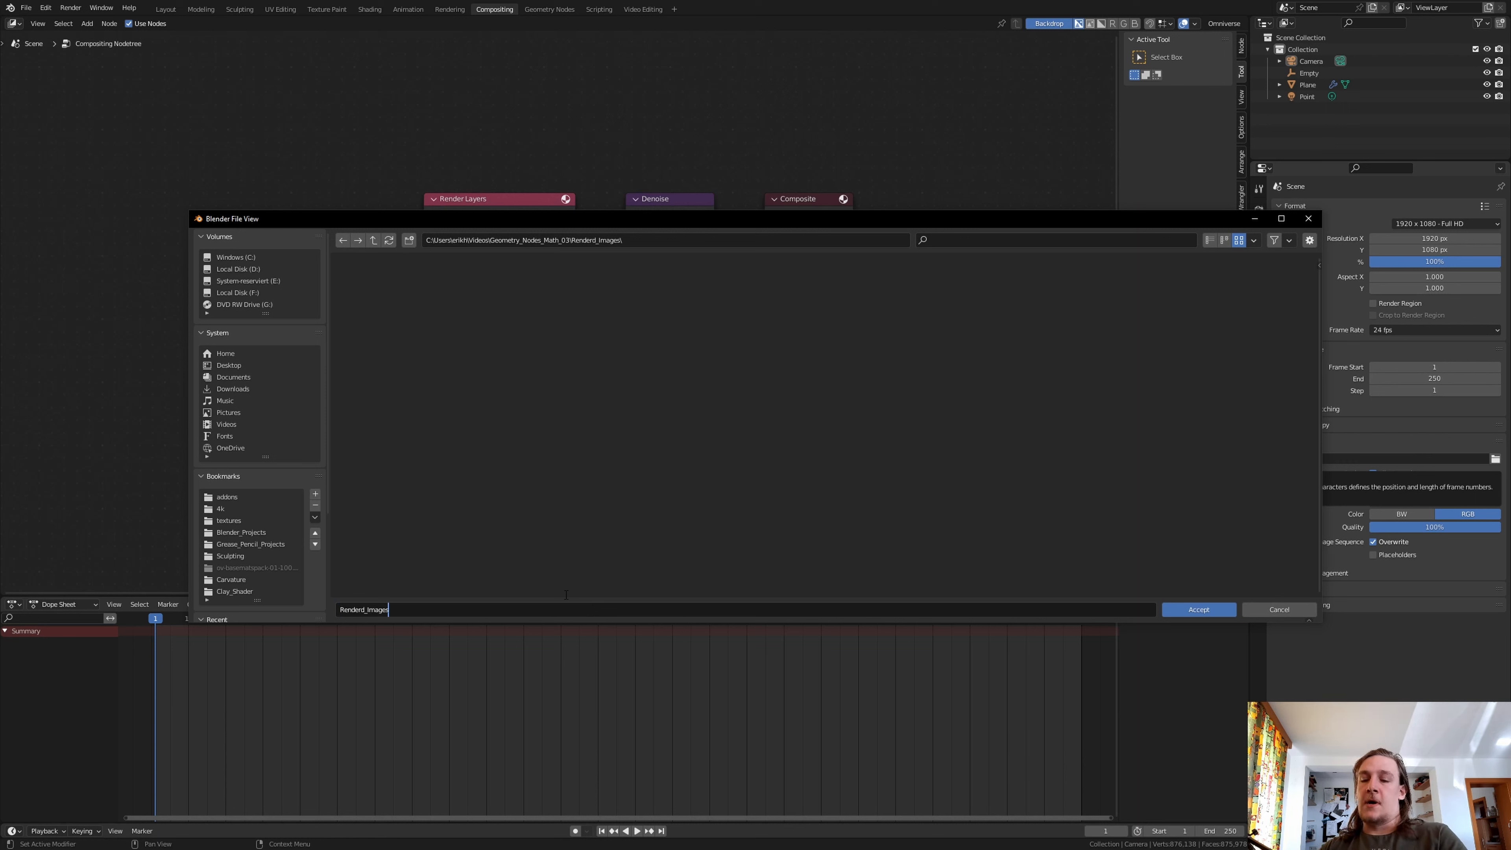
pyautogui.write('_')
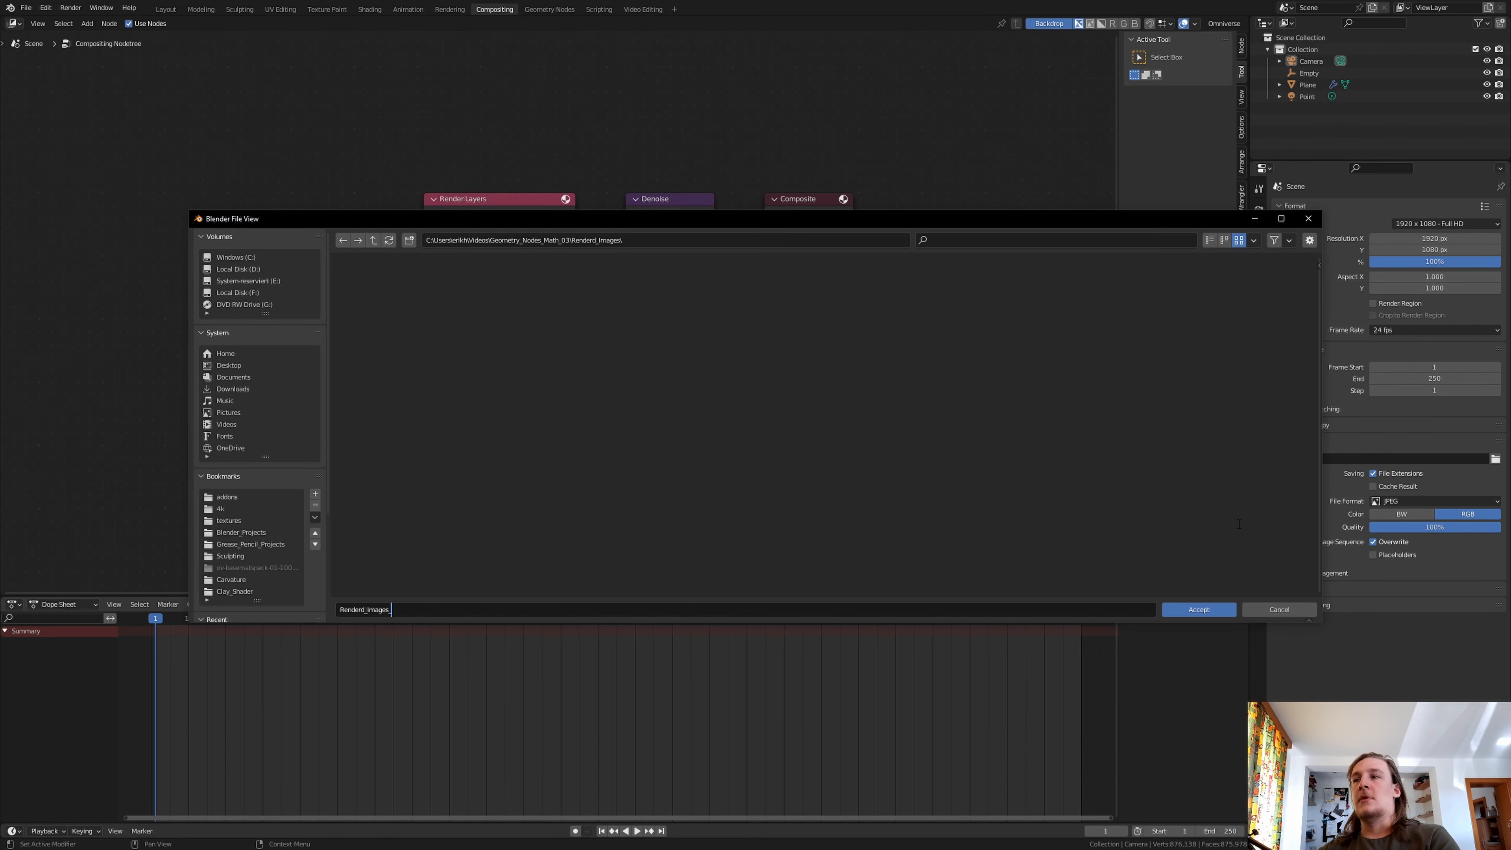
pyautogui.click(1209, 607)
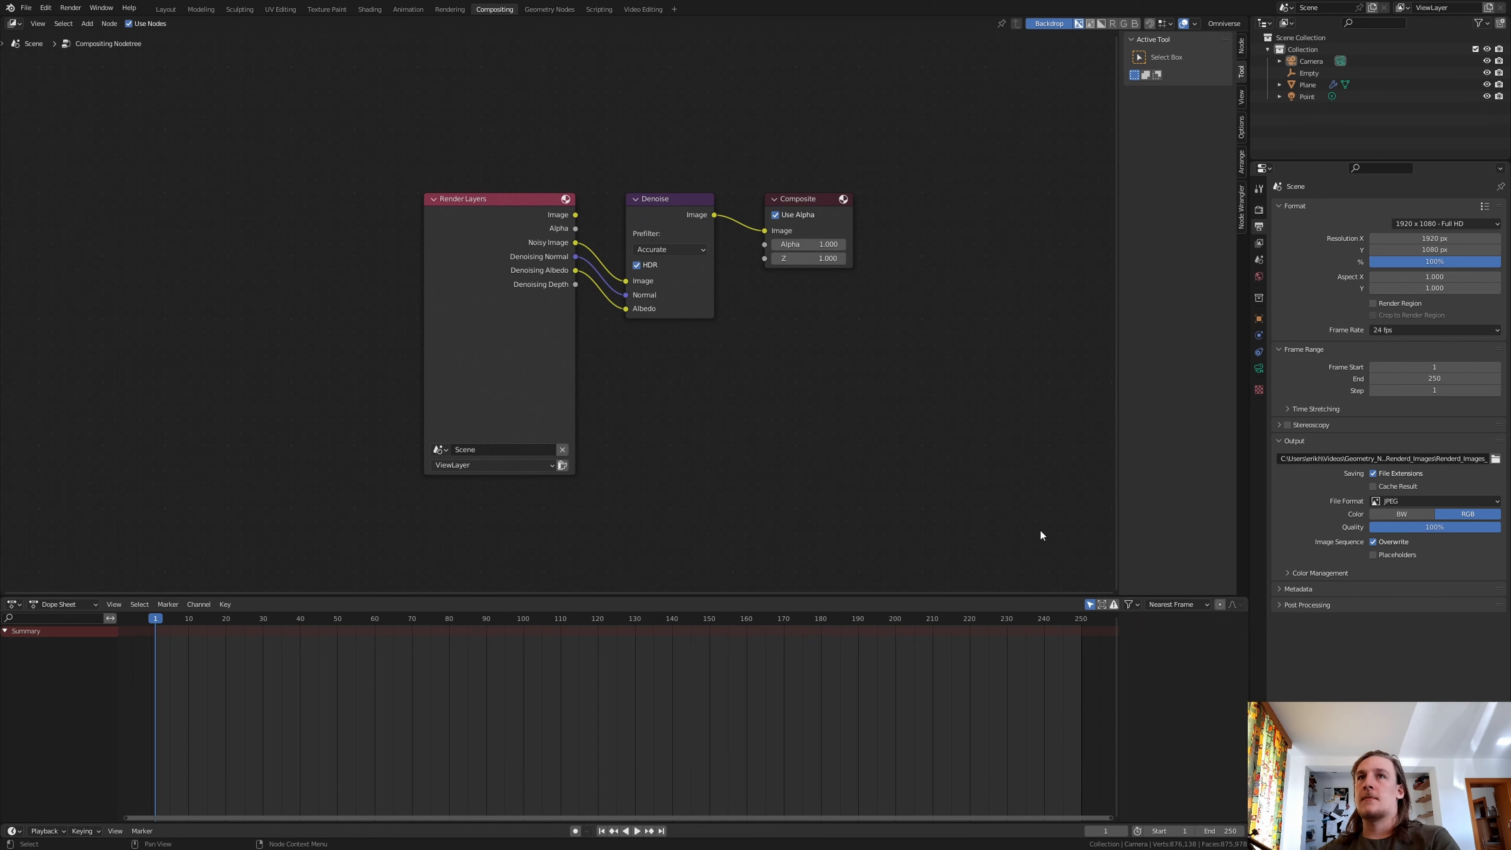
# - Render the full animation and close the render window
pyautogui.click(70, 7)
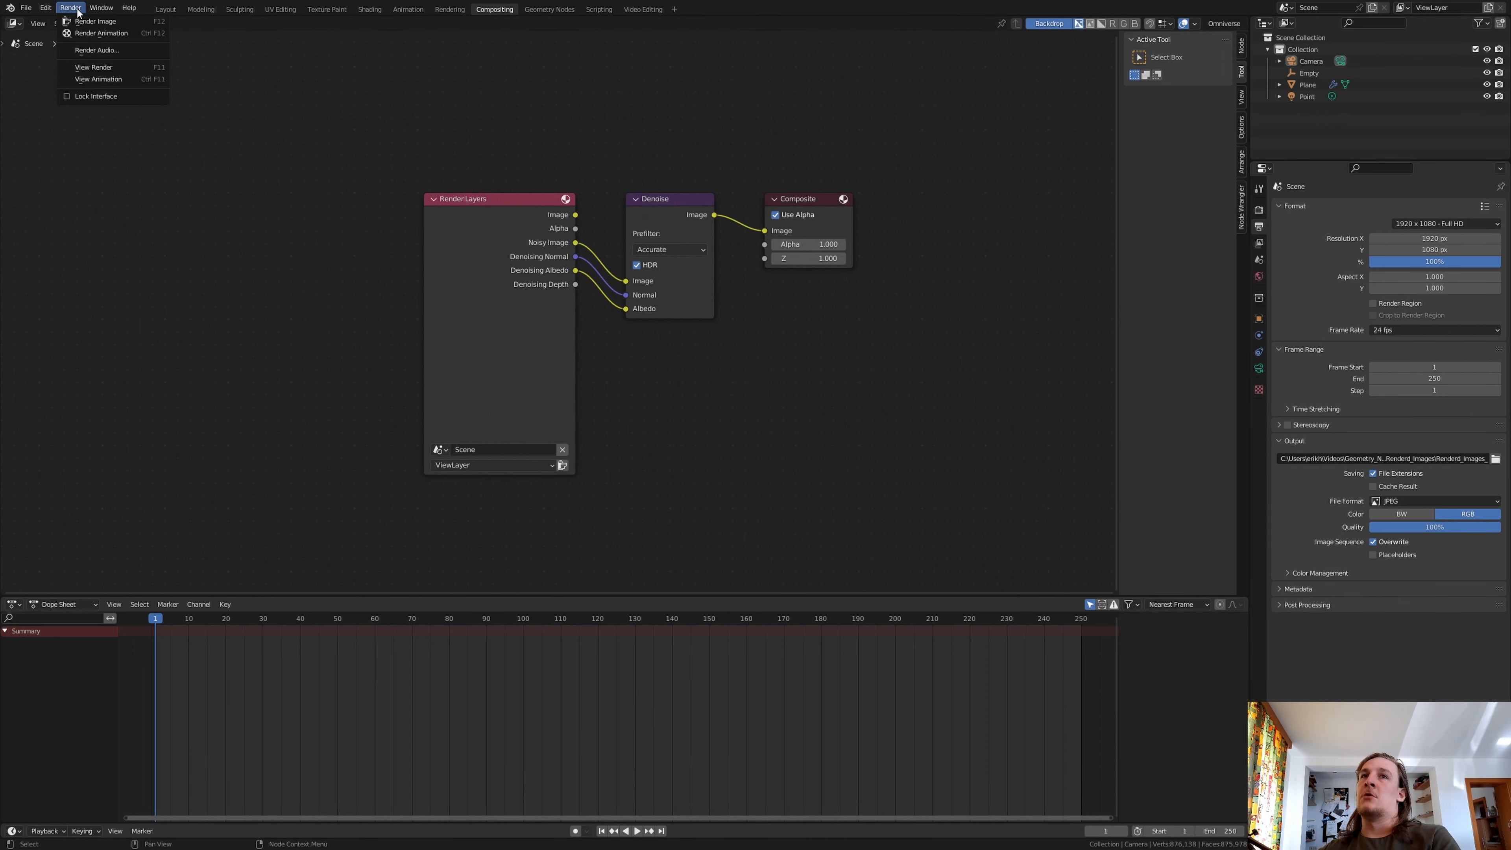
pyautogui.click(102, 33)
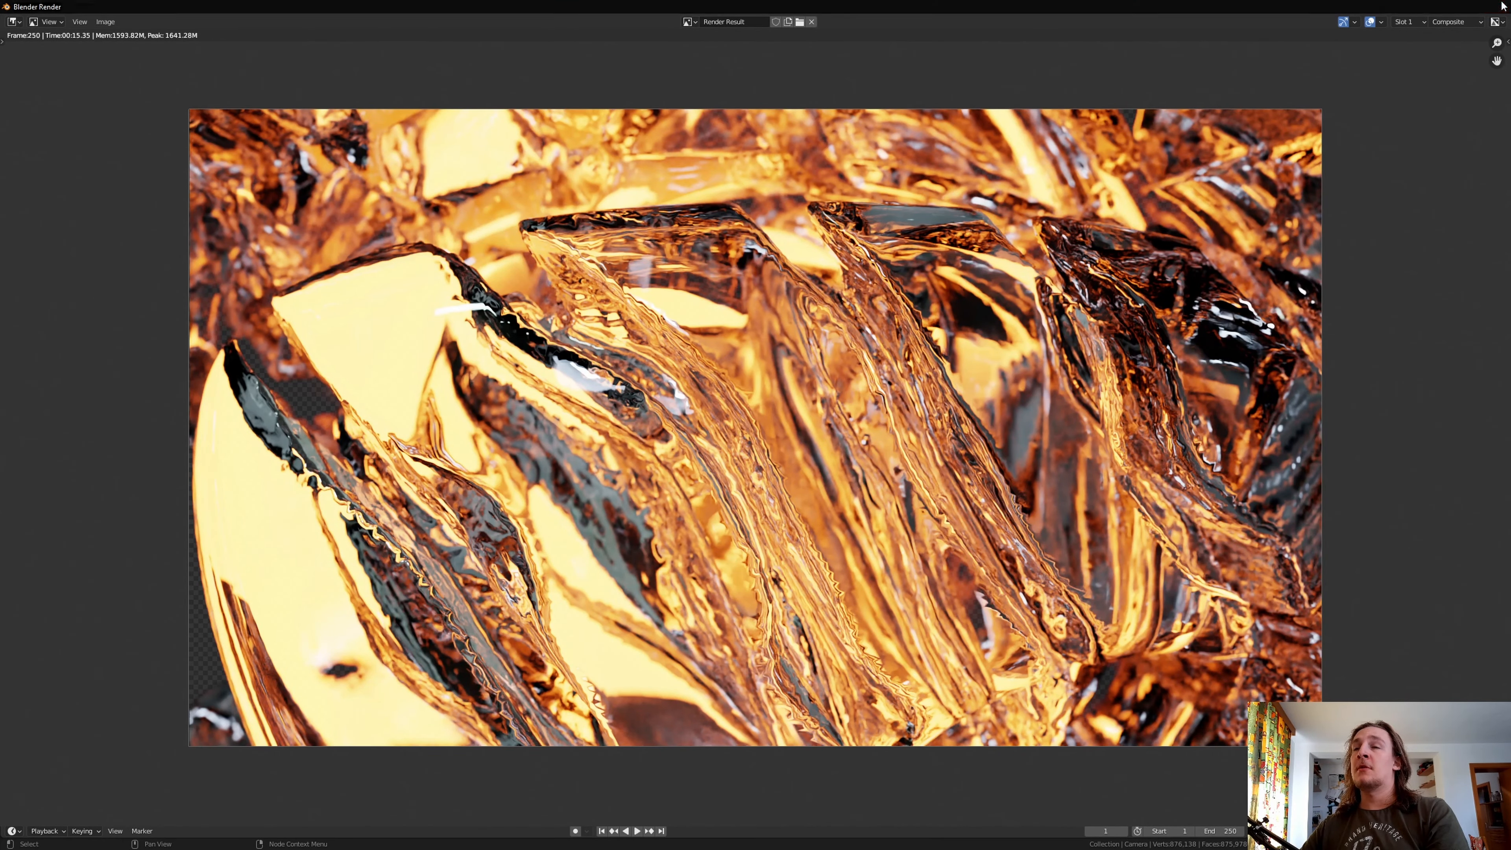
pyautogui.click(1502, 6)
# - Add all rendered JPEG frames from the Renderd_Images folder as an image sequence strip in the Video Editing sequencer
pyautogui.click(643, 9)
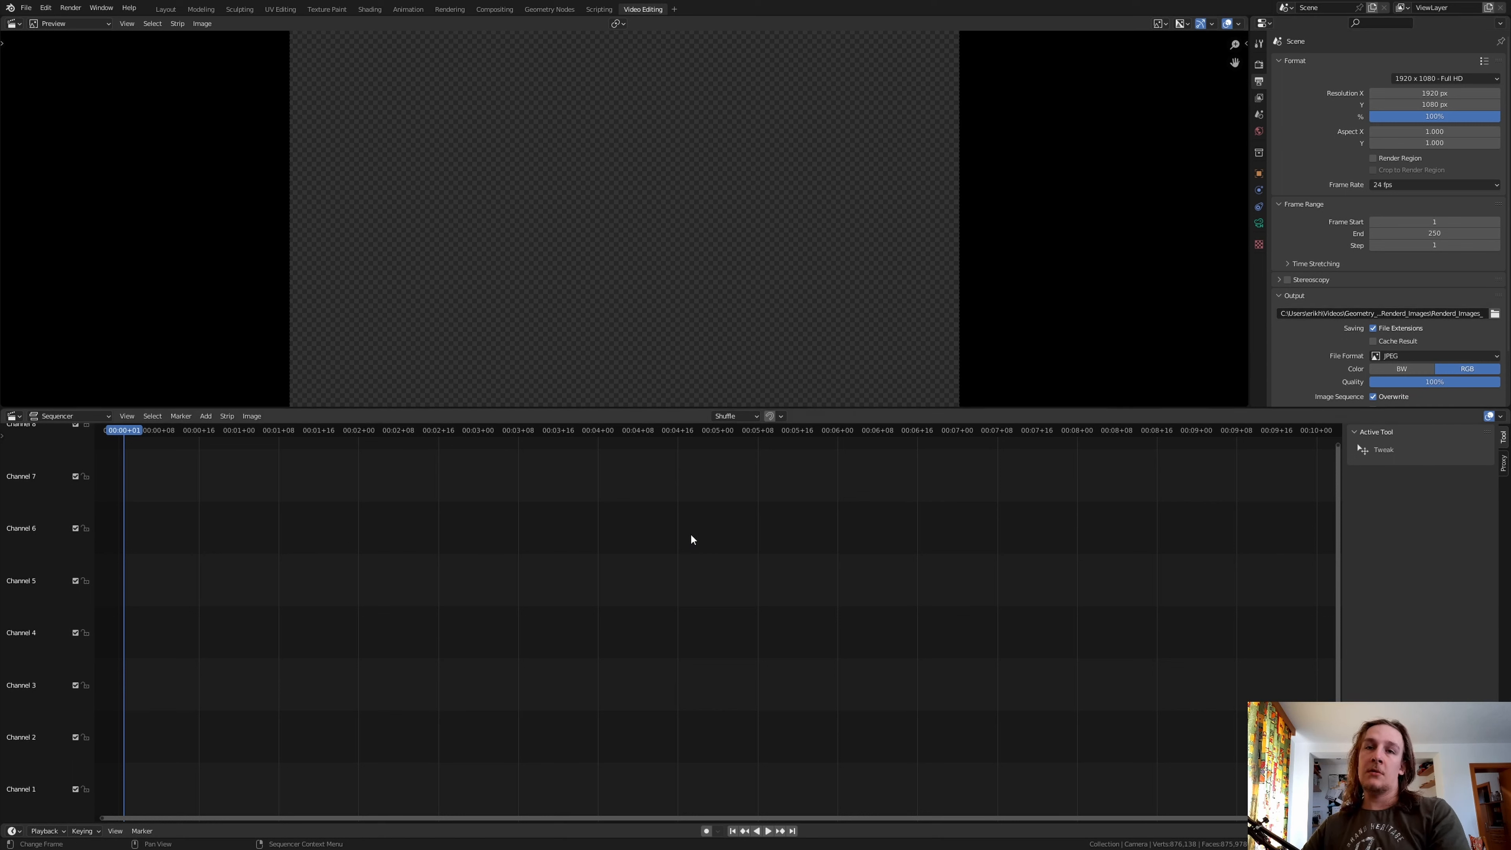
pyautogui.hotkey('shift', 'a')
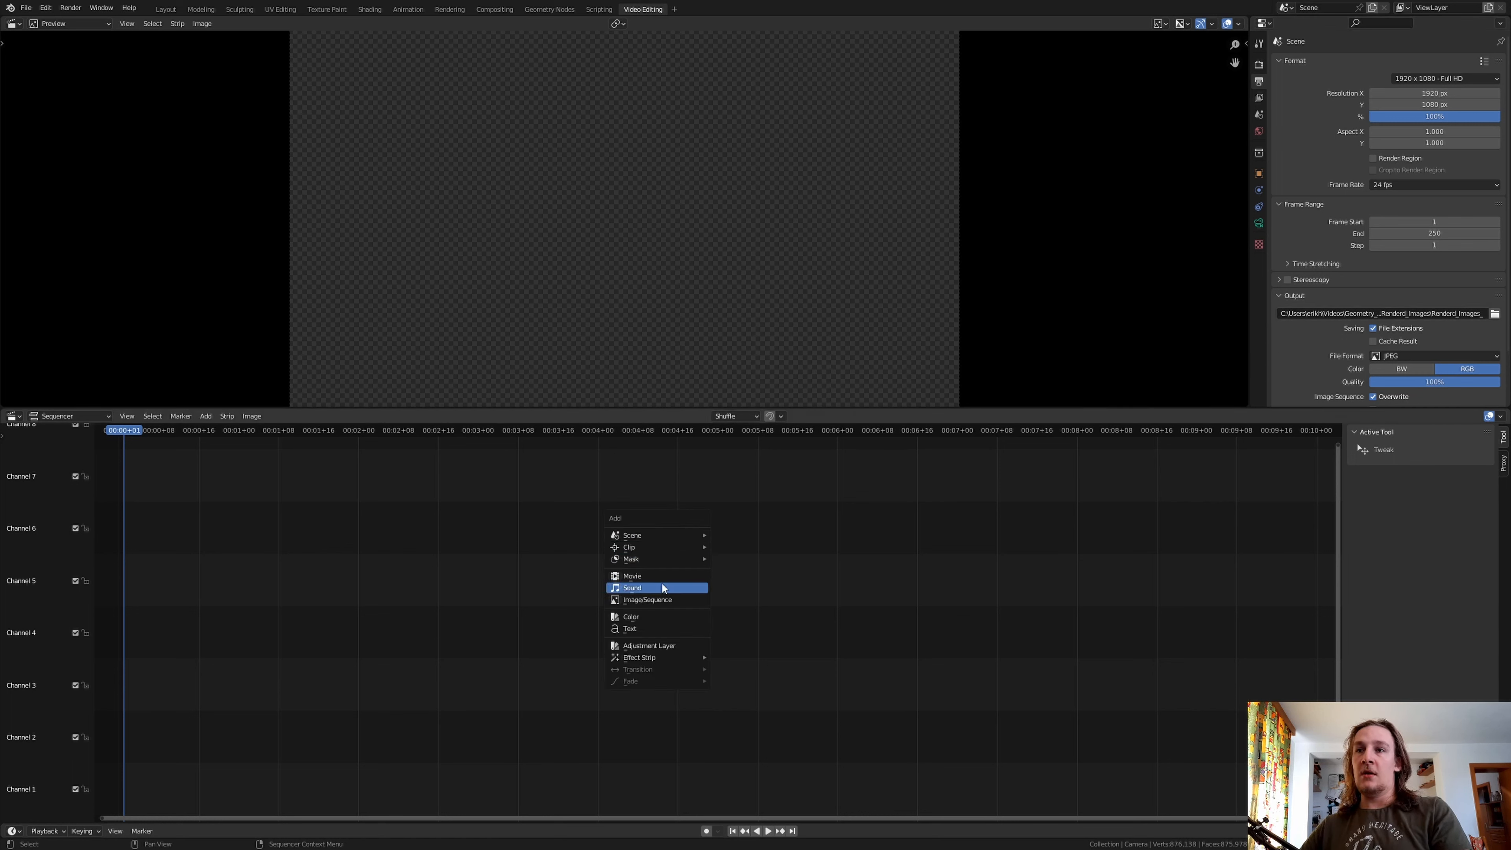
pyautogui.click(668, 599)
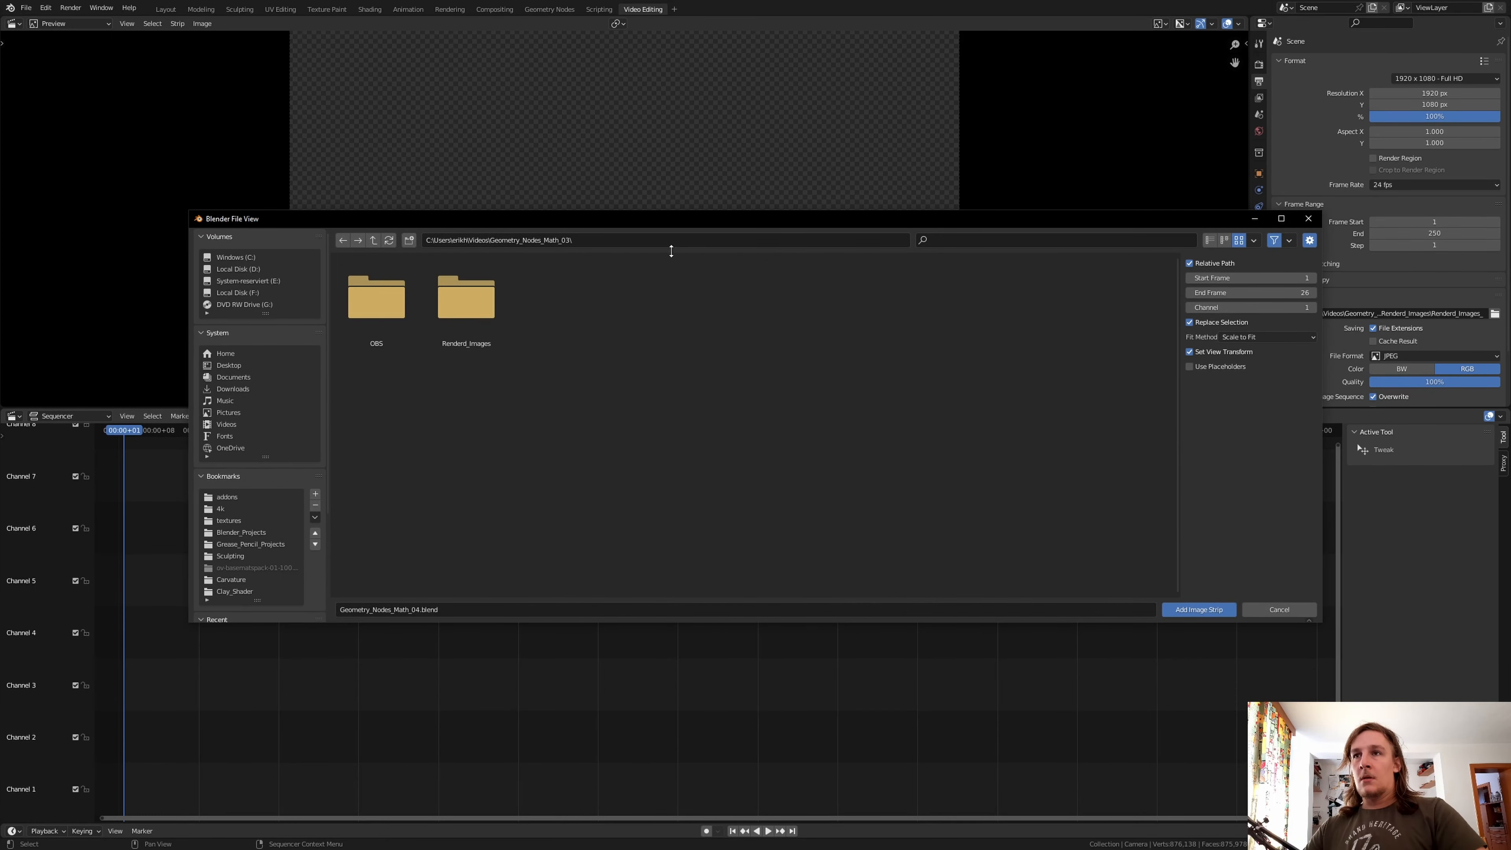
pyautogui.click(678, 241)
pyautogui.hotkey('ctrl', 'v')
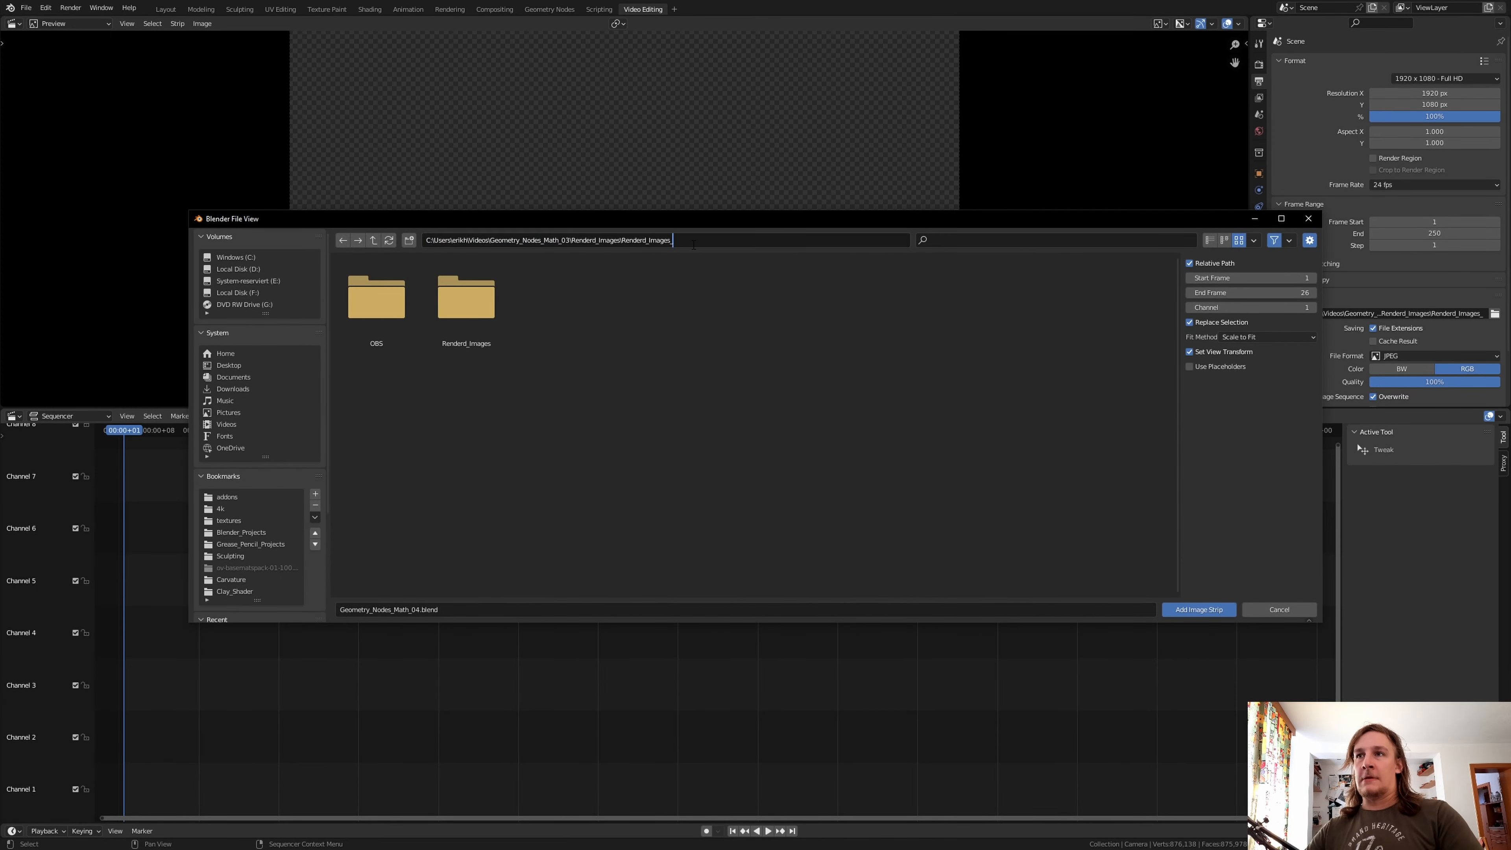
pyautogui.moveTo(694, 245); pyautogui.dragTo(629, 249)
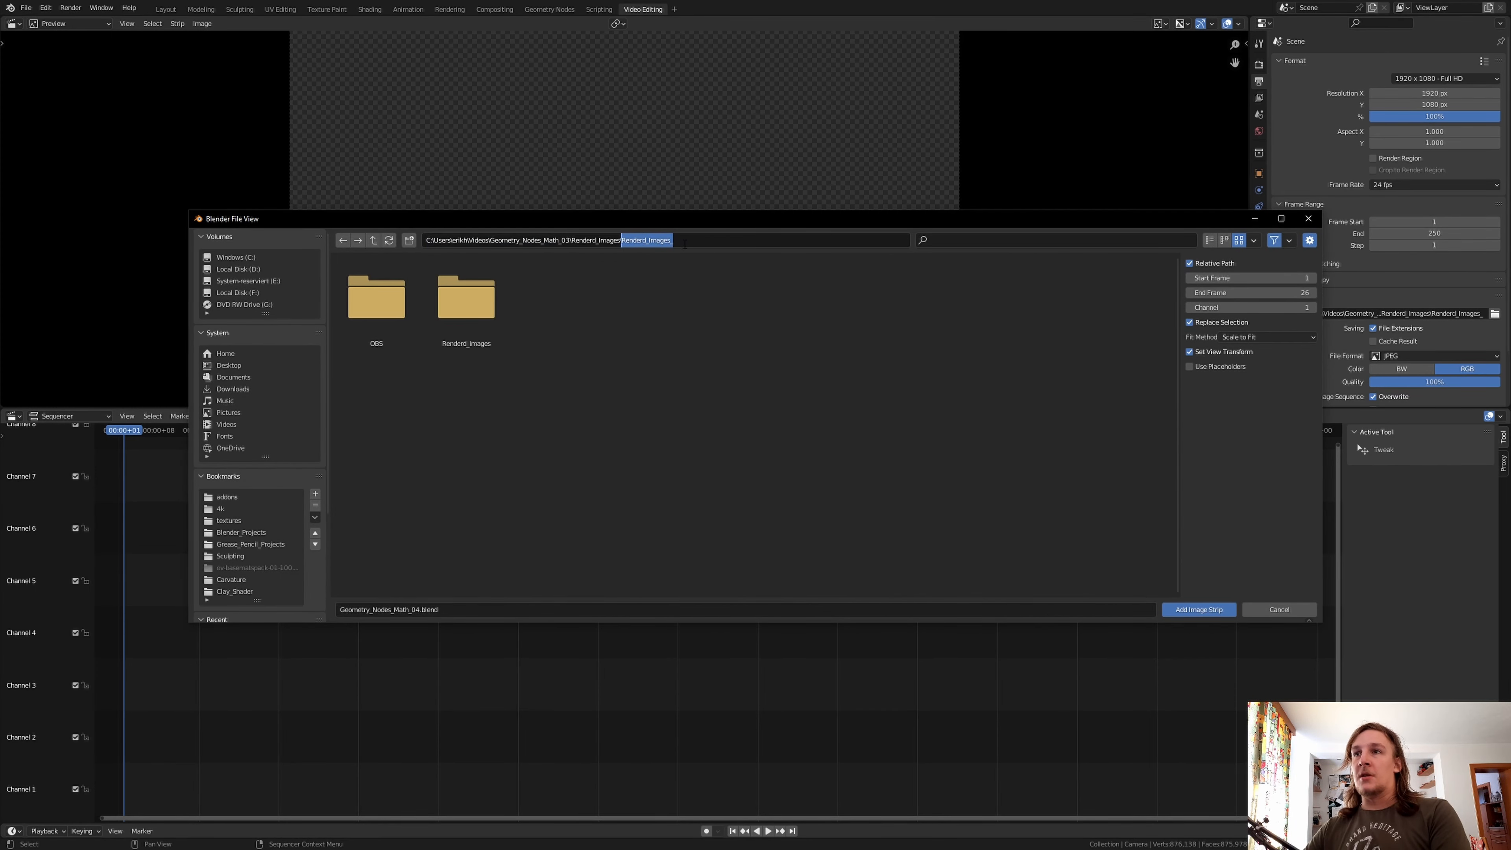
pyautogui.press('BackSpace')
pyautogui.press('Return')
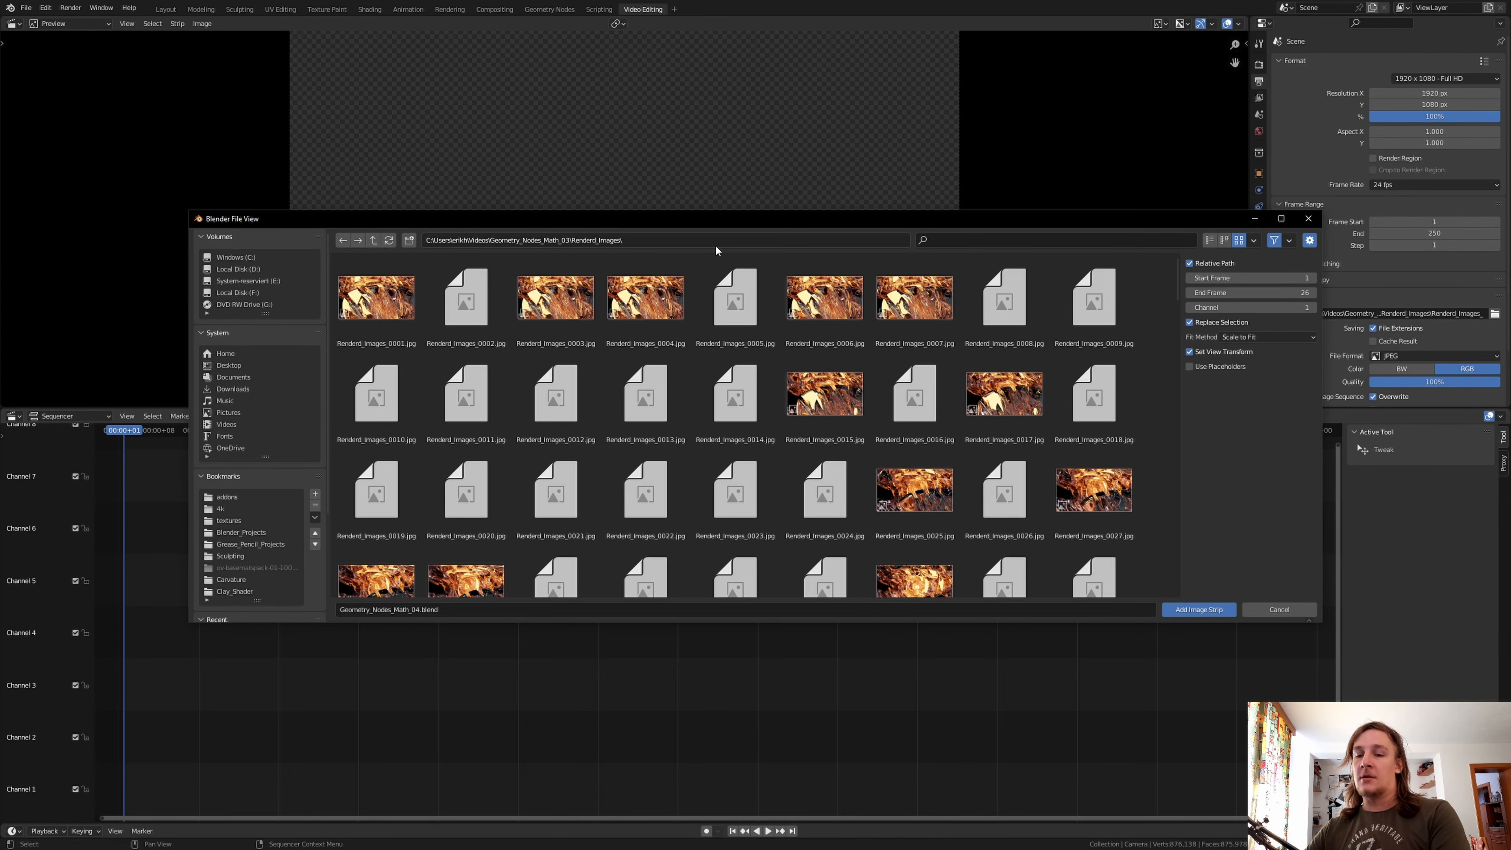
pyautogui.press('a')
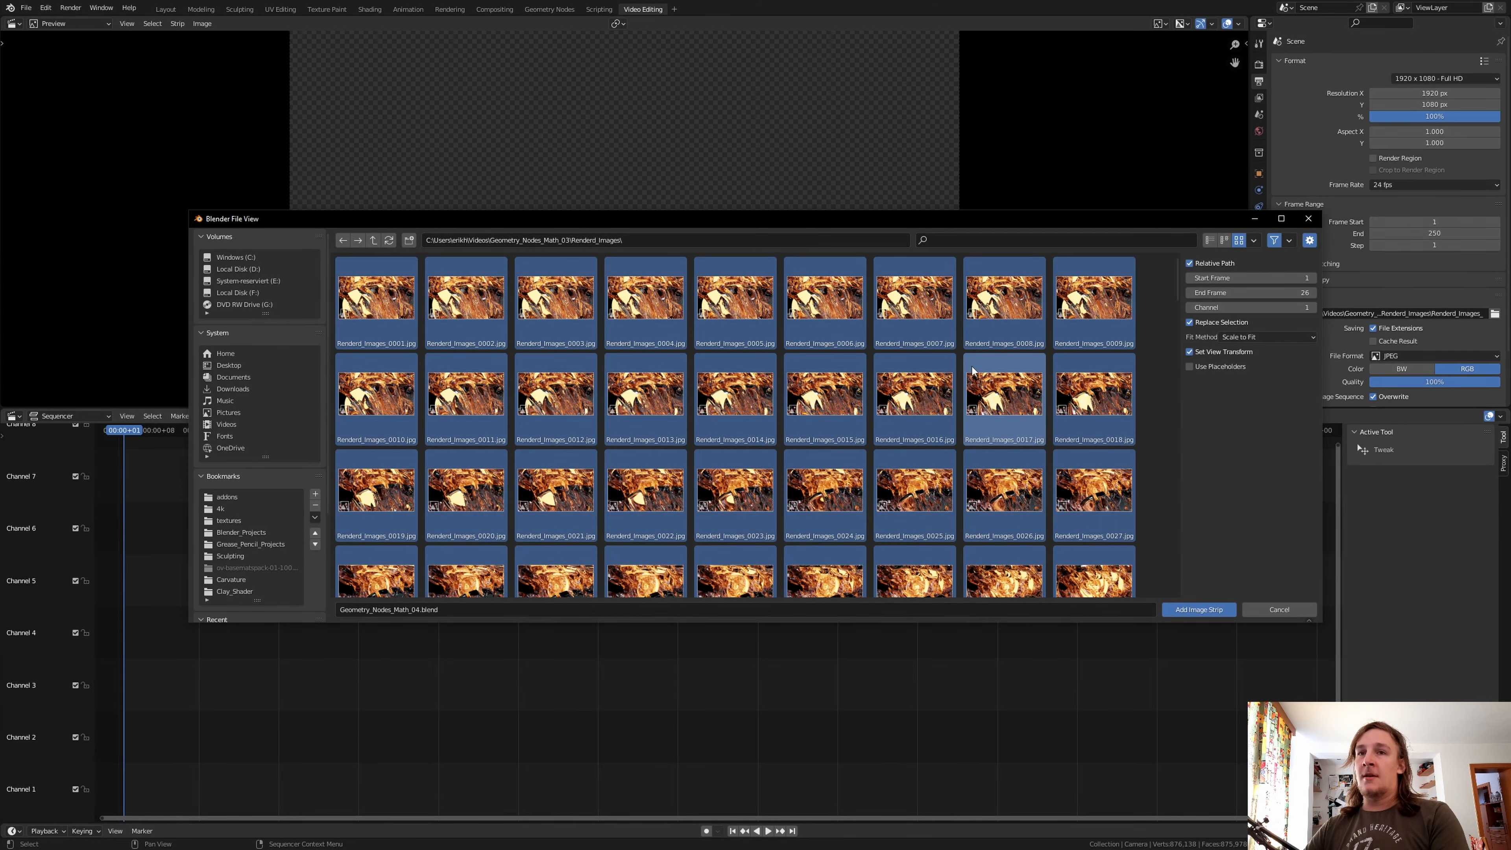
pyautogui.press('Return')
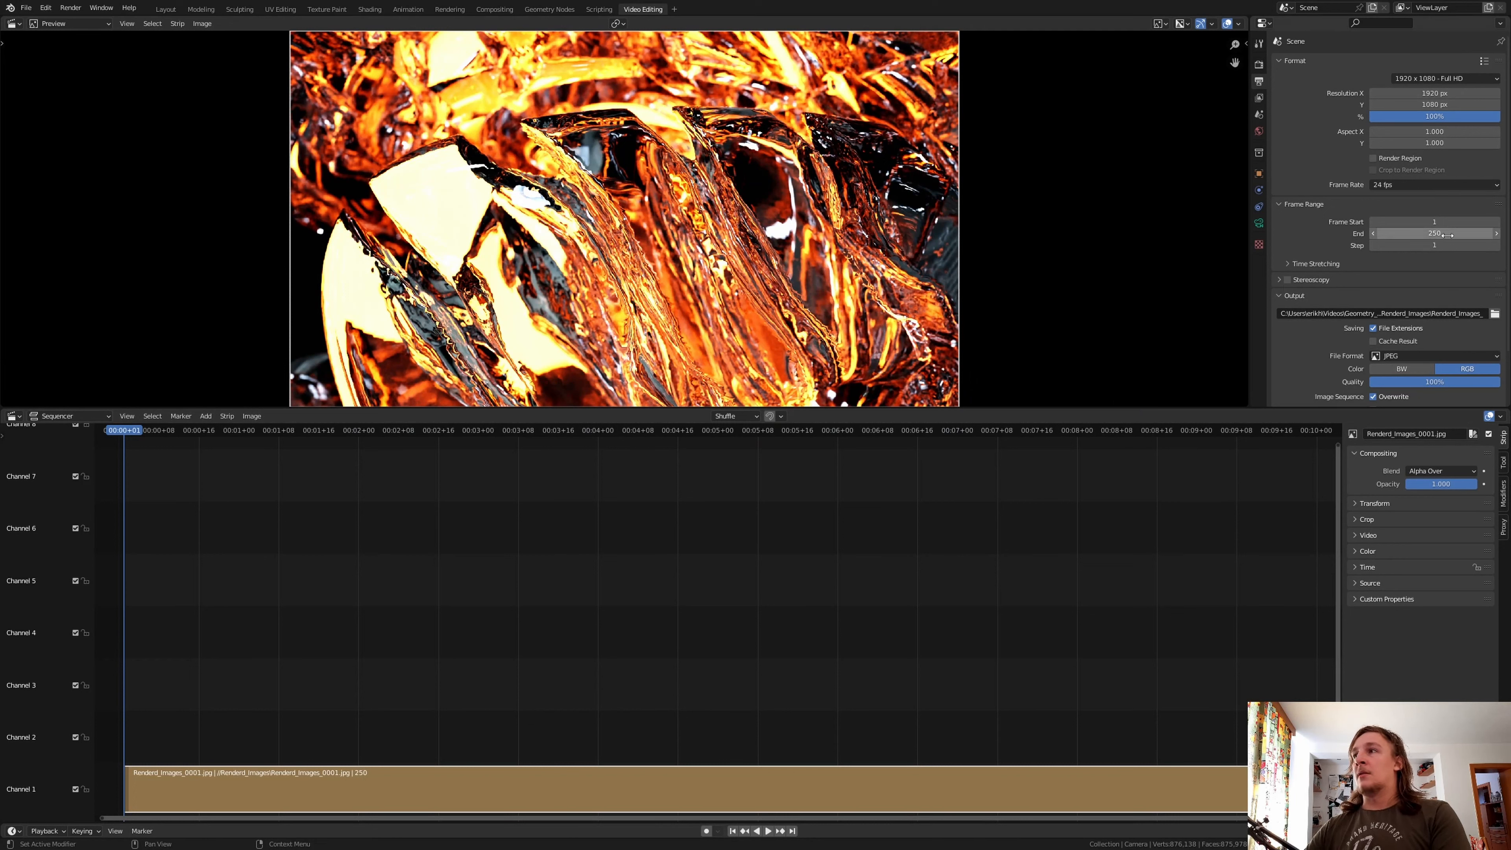
# - Set the output file format to FFmpeg Video with MPEG-4 as the encoding container
pyautogui.scroll(-1, 1443, 317)
pyautogui.click(1450, 332)
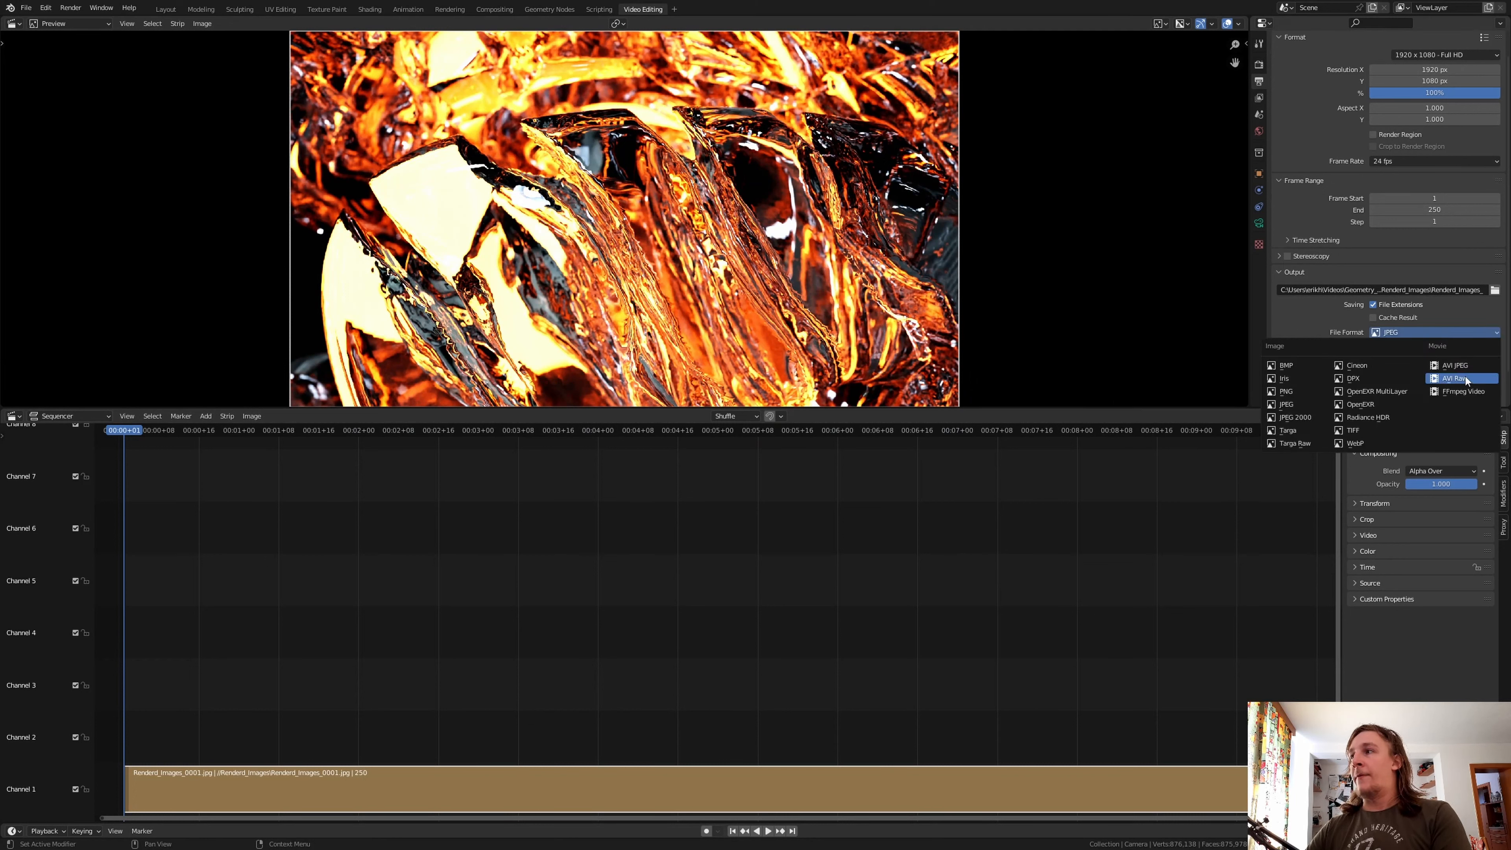
pyautogui.click(1464, 391)
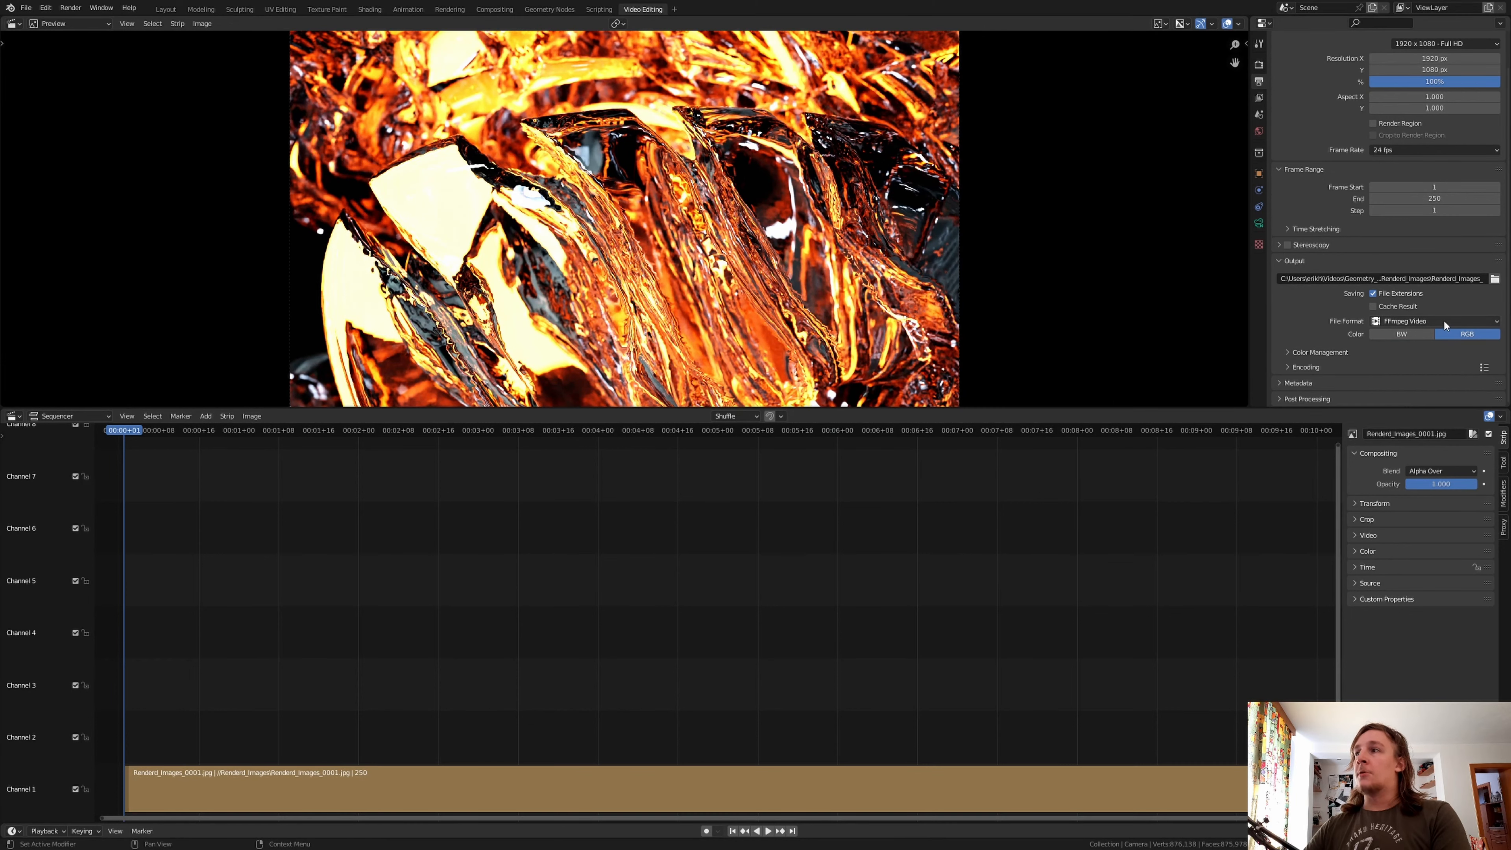
pyautogui.click(1342, 368)
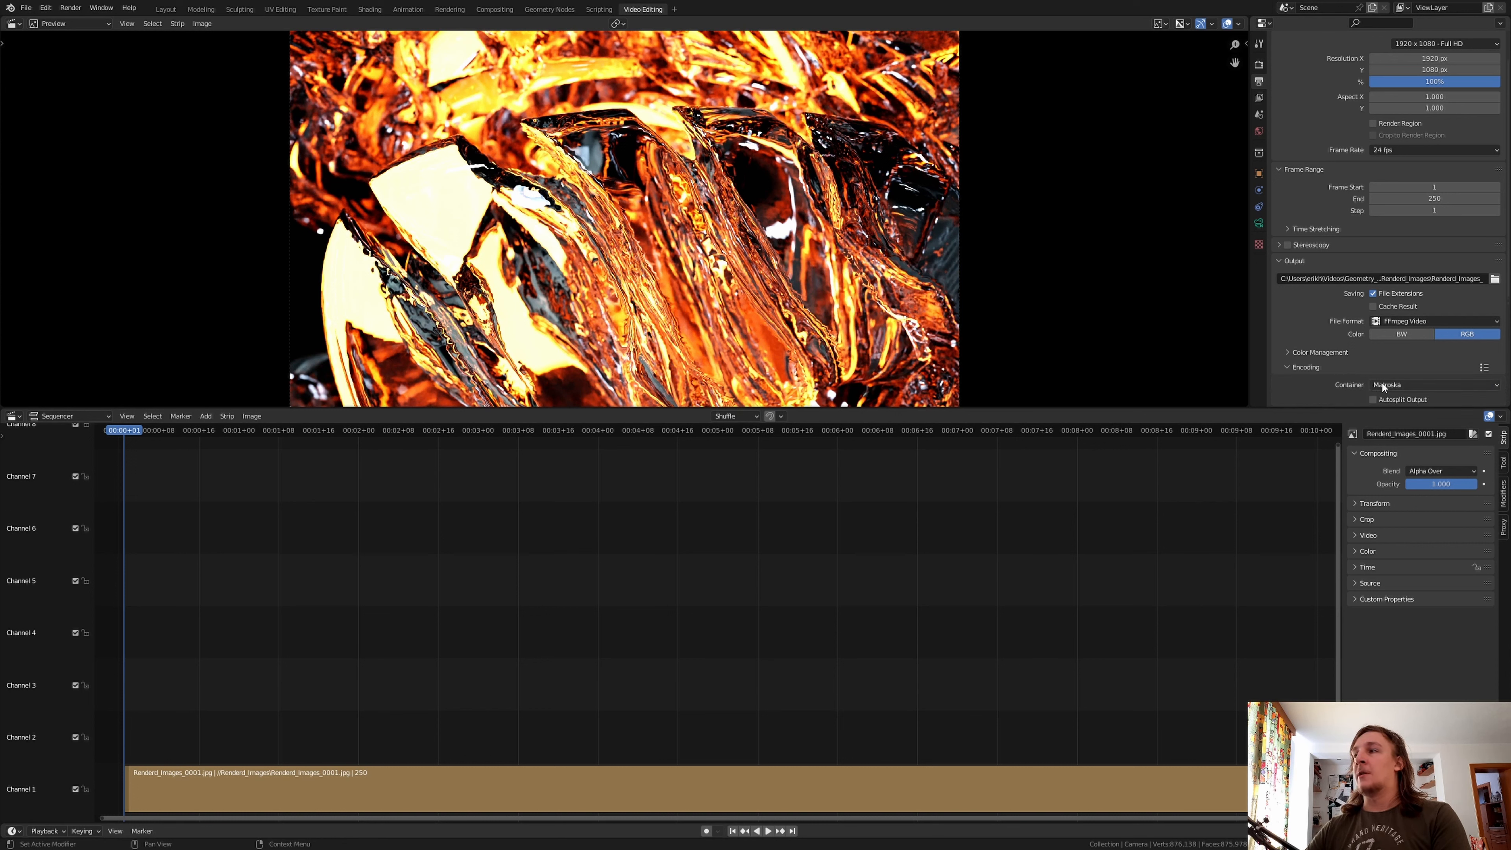
pyautogui.click(1383, 385)
pyautogui.click(1400, 424)
# - Set the video encoding's output quality to High Quality
pyautogui.scroll(-5, 1380, 359)
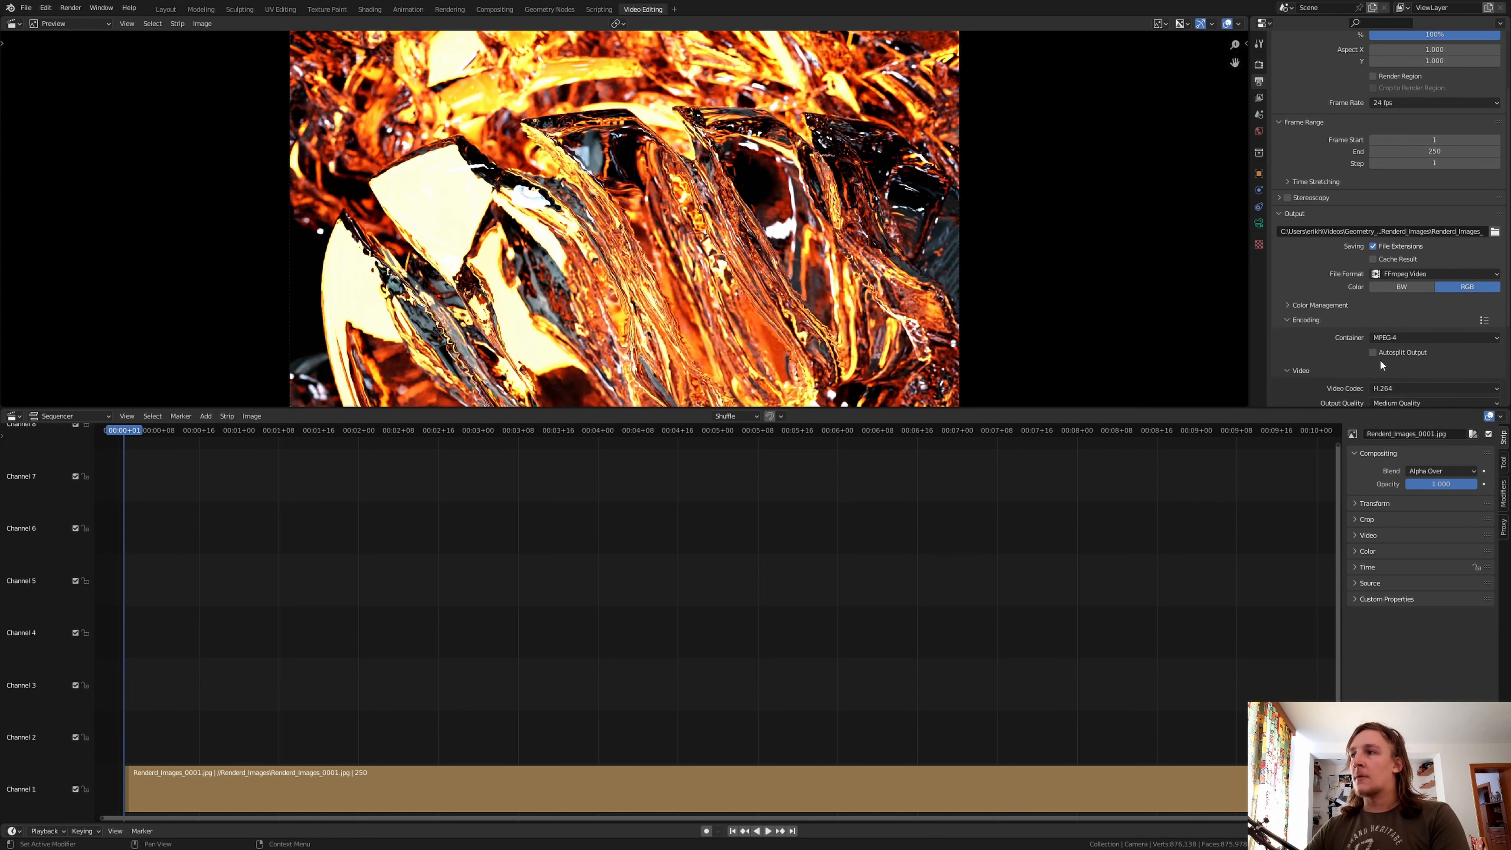
pyautogui.click(1404, 285)
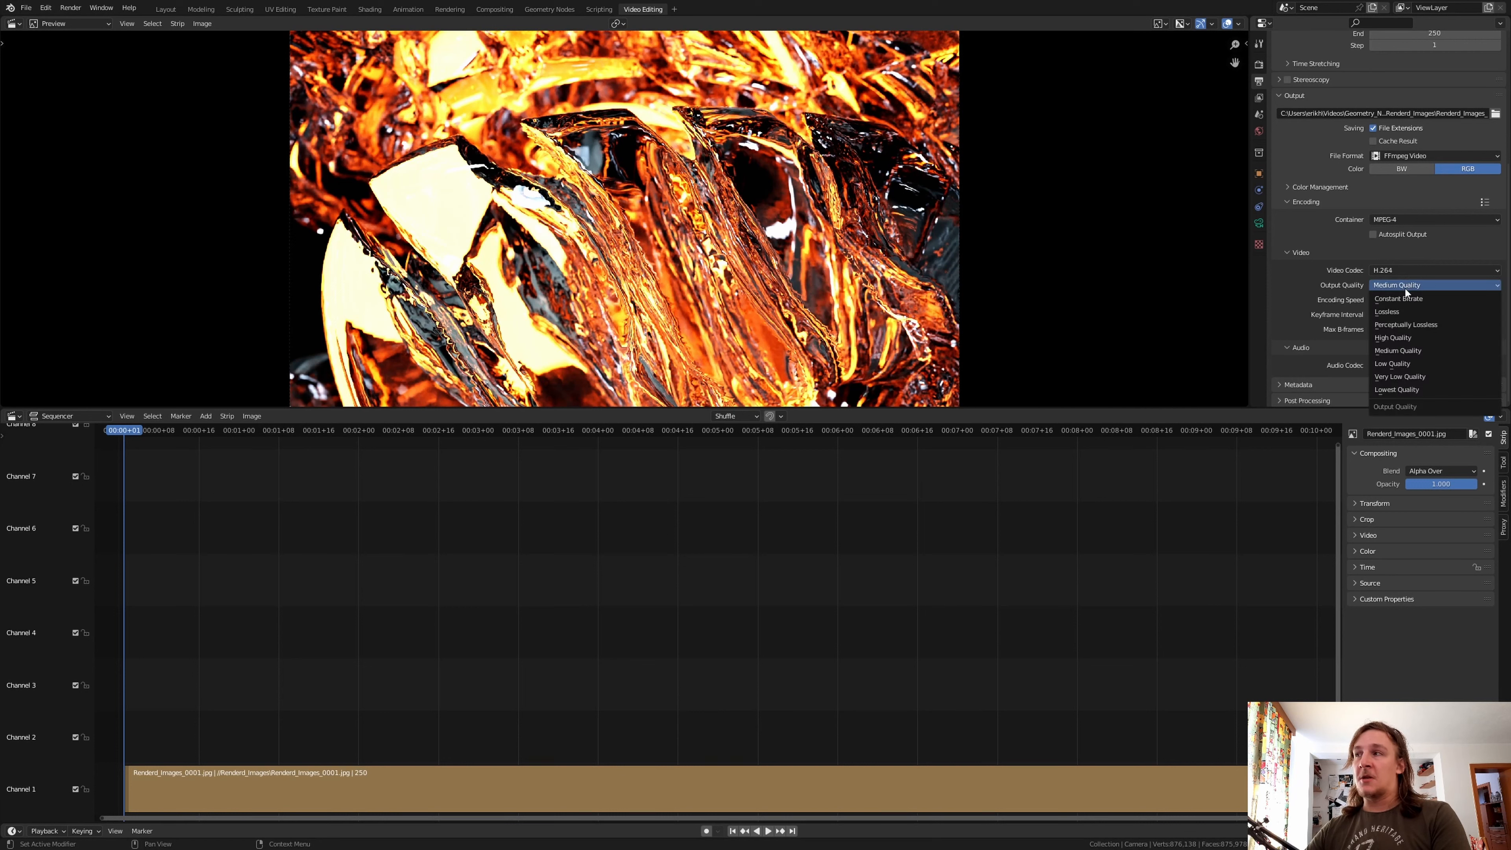
pyautogui.click(1442, 336)
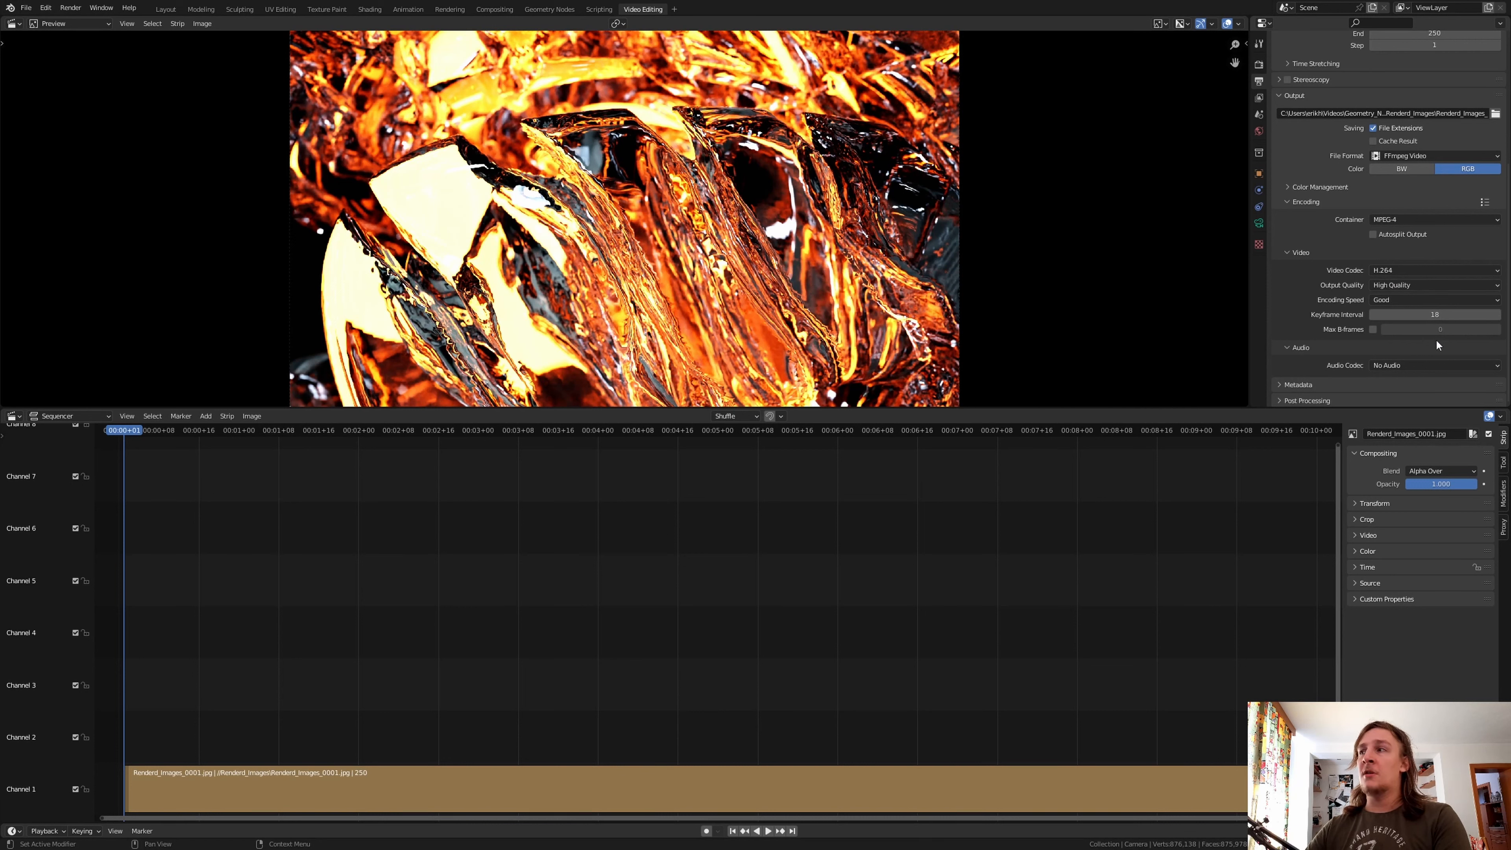
# - Save the project file and start rendering the sequenced animation to video
pyautogui.hotkey('ctrl', 's')
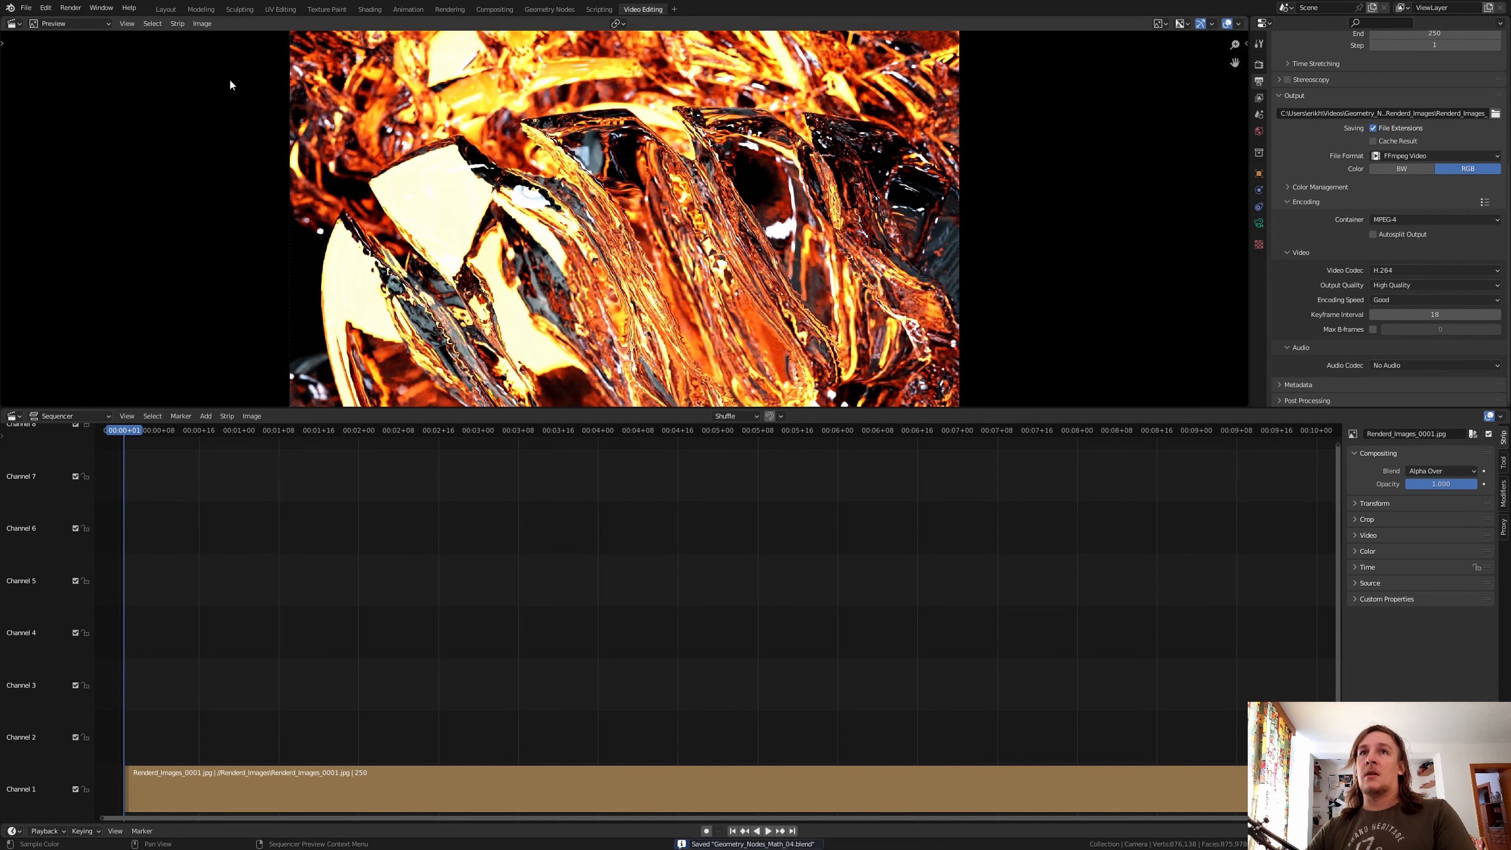
pyautogui.click(70, 8)
pyautogui.click(83, 33)
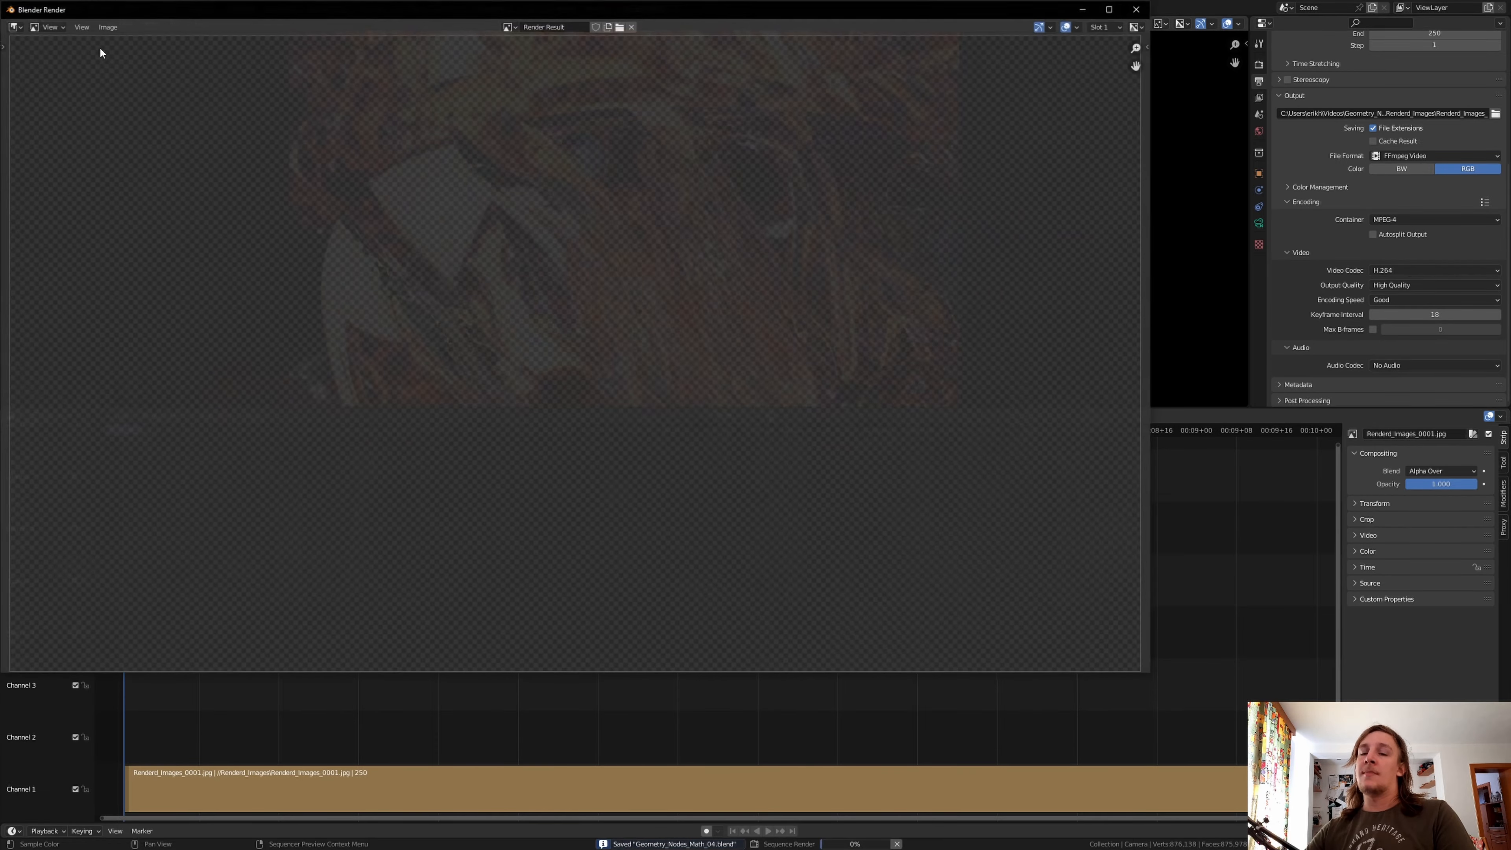